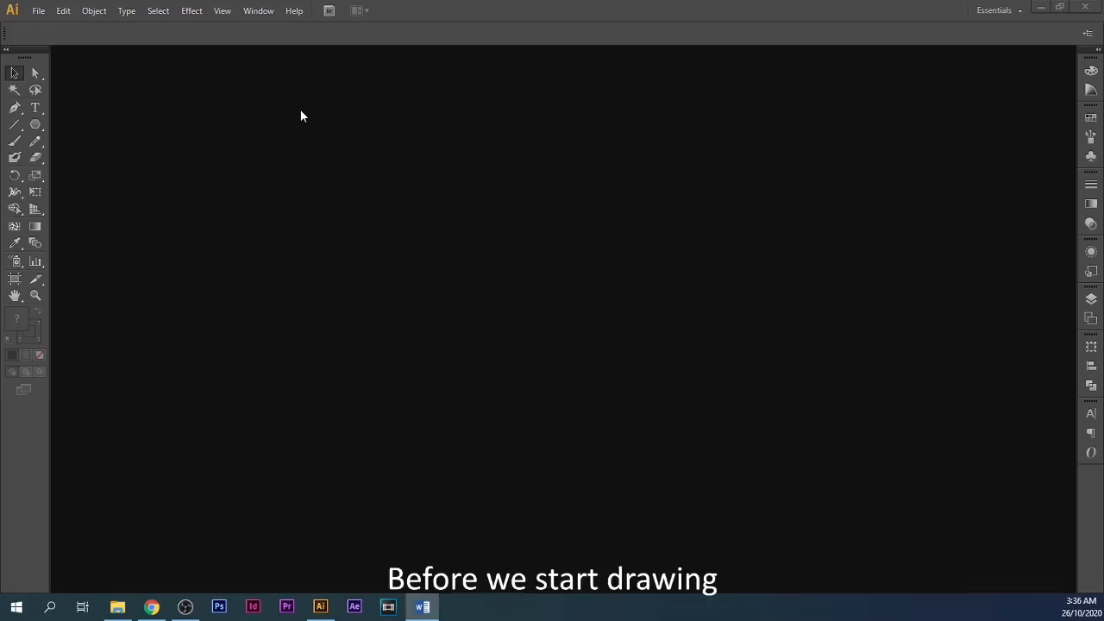
# Step: Create a new single-artboard A4 portrait document in millimetres
pyautogui.click(39, 10)
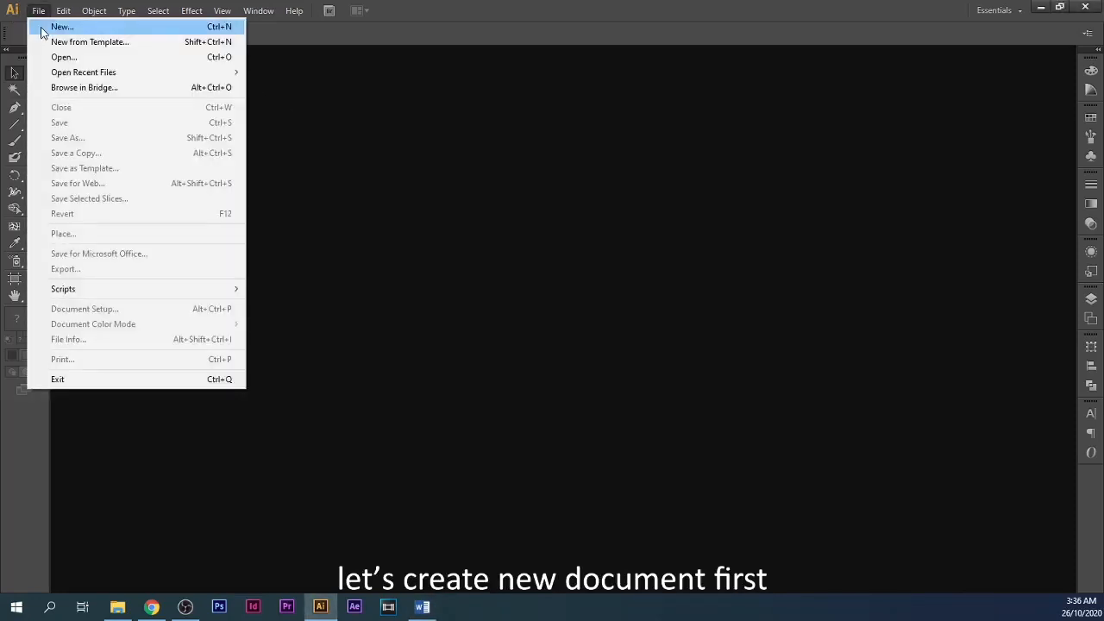
pyautogui.click(62, 26)
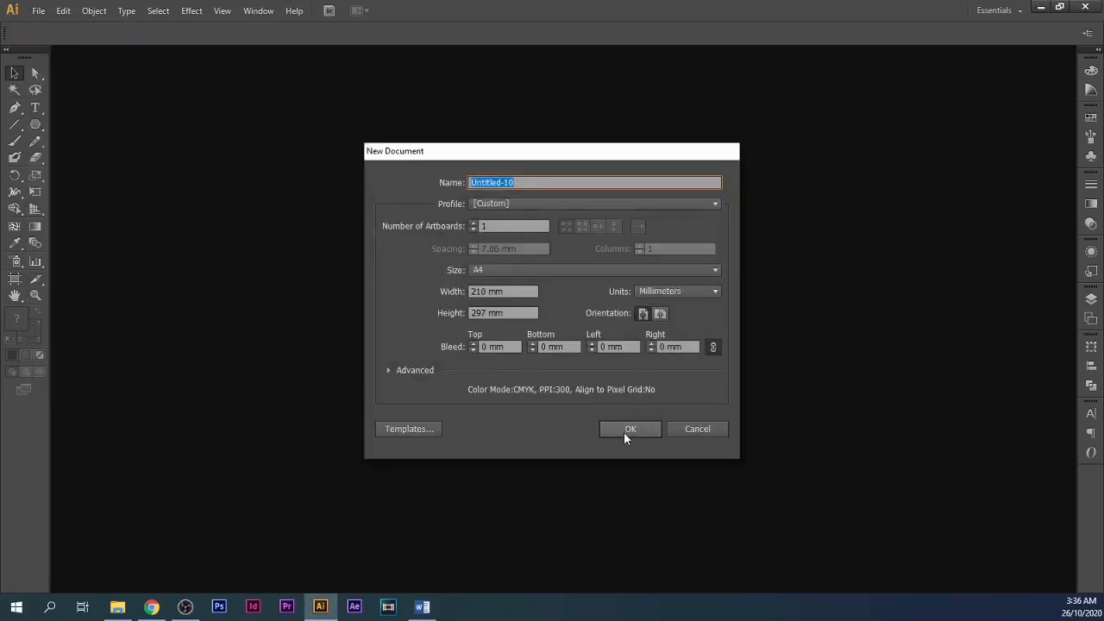
pyautogui.click(628, 429)
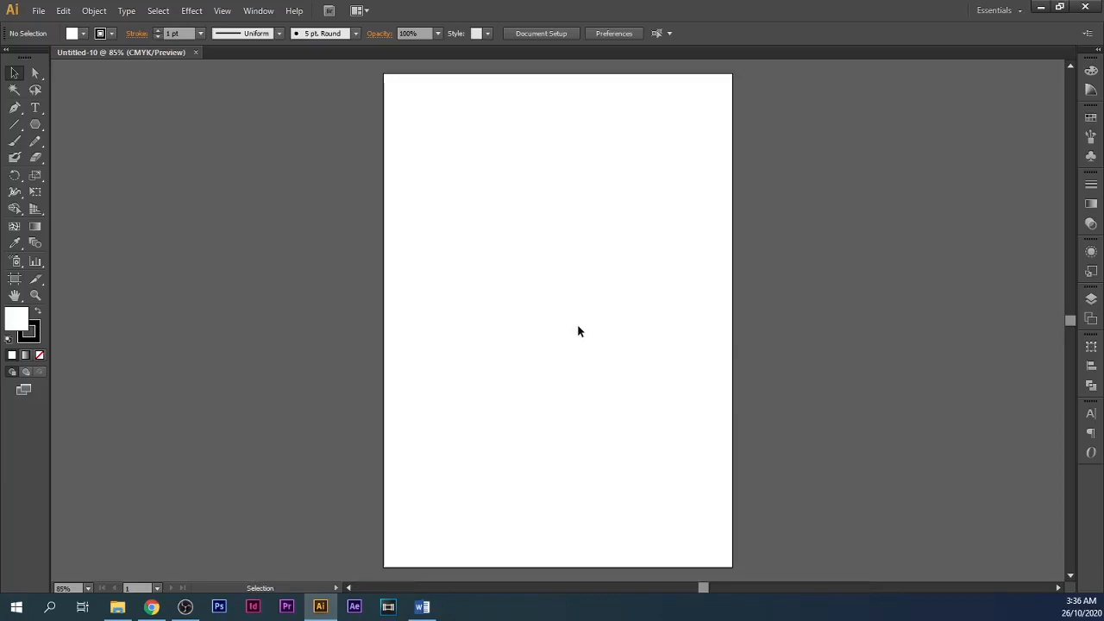
# Step: Add 30 pt point text "jasgdhas jasgdjhas jahsgdjhas jashdg" near the upper edge of the artboard and deselect it
pyautogui.click(38, 111)
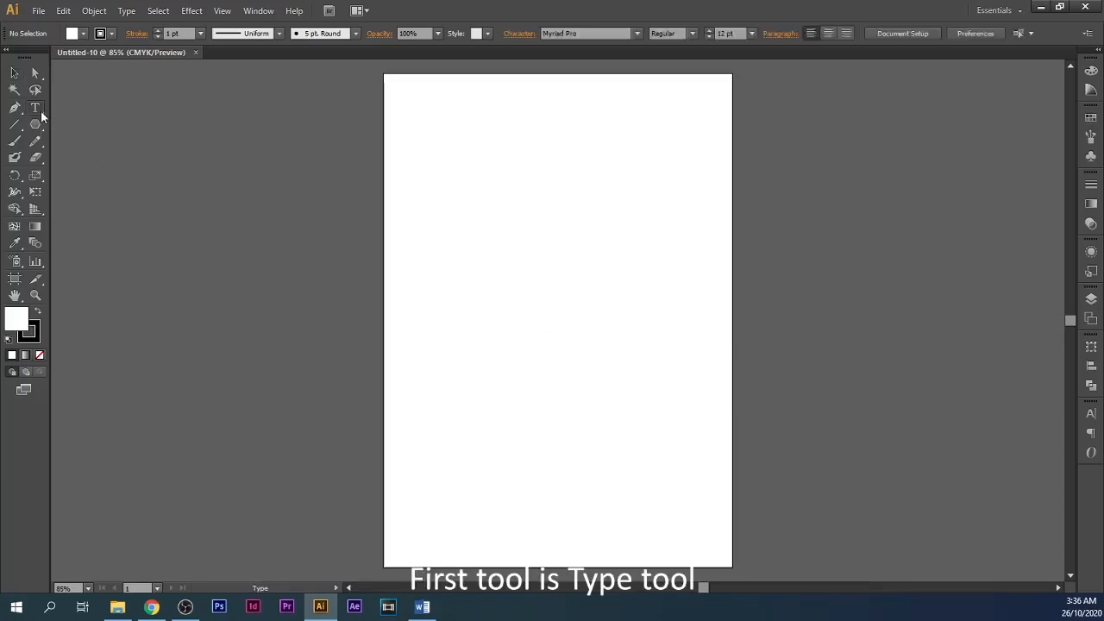
pyautogui.click(708, 31)
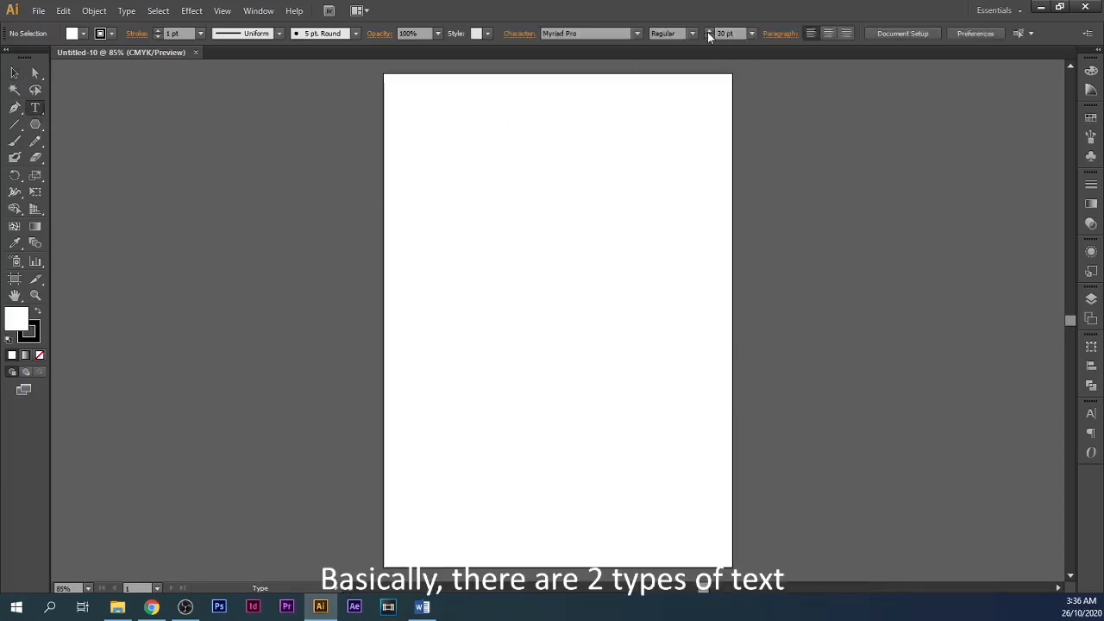
pyautogui.click(407, 158)
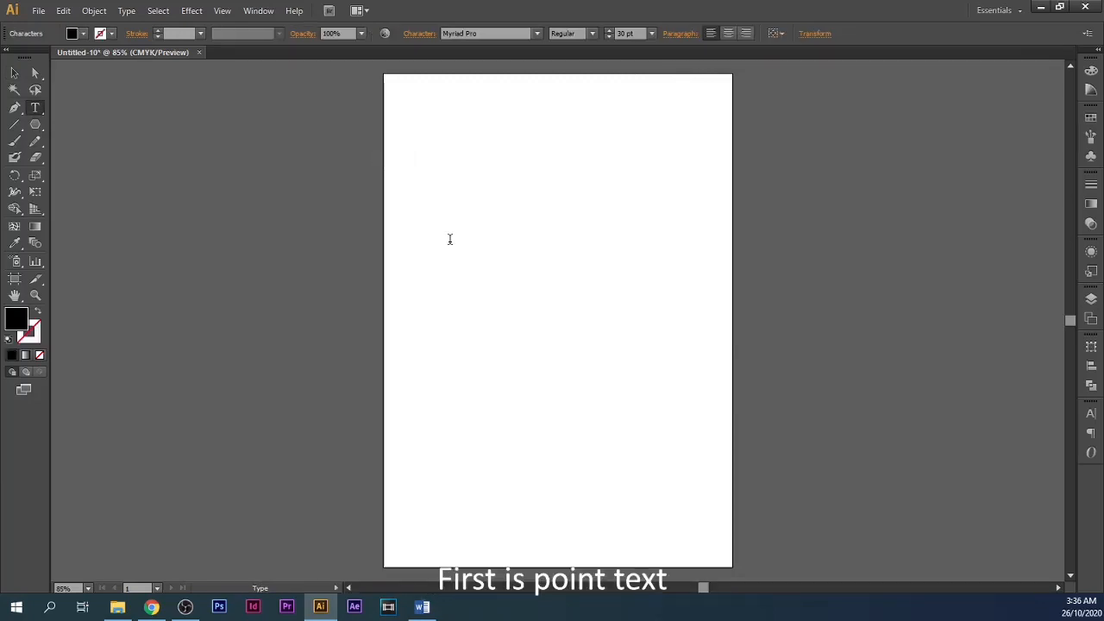
pyautogui.write('jasgdhas jasgdjhas jahsgd')
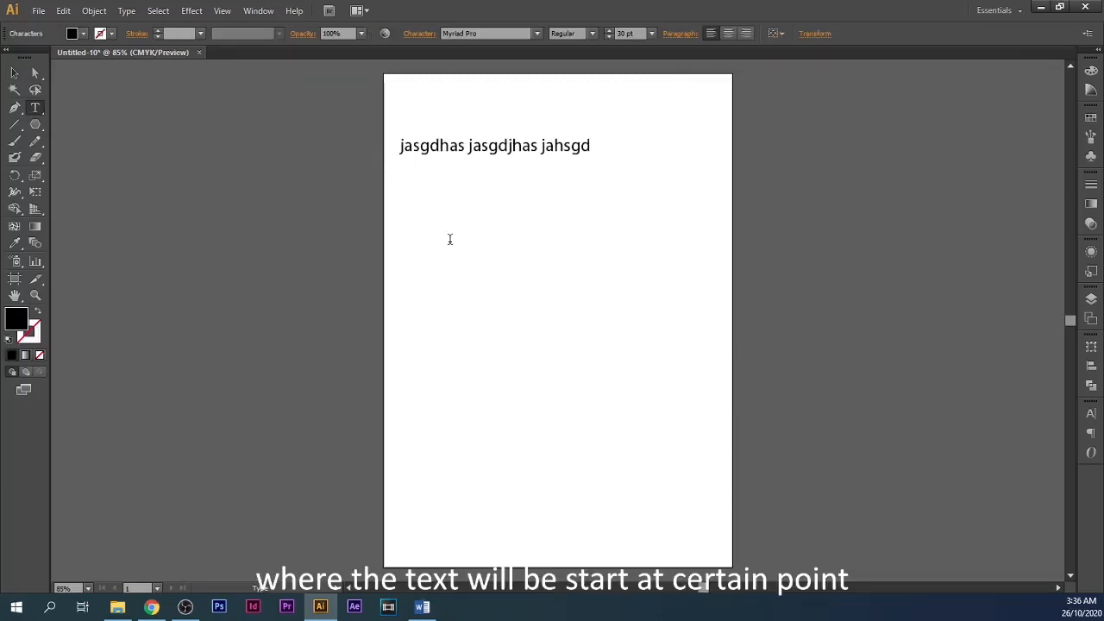
pyautogui.write('jhas jashdg')
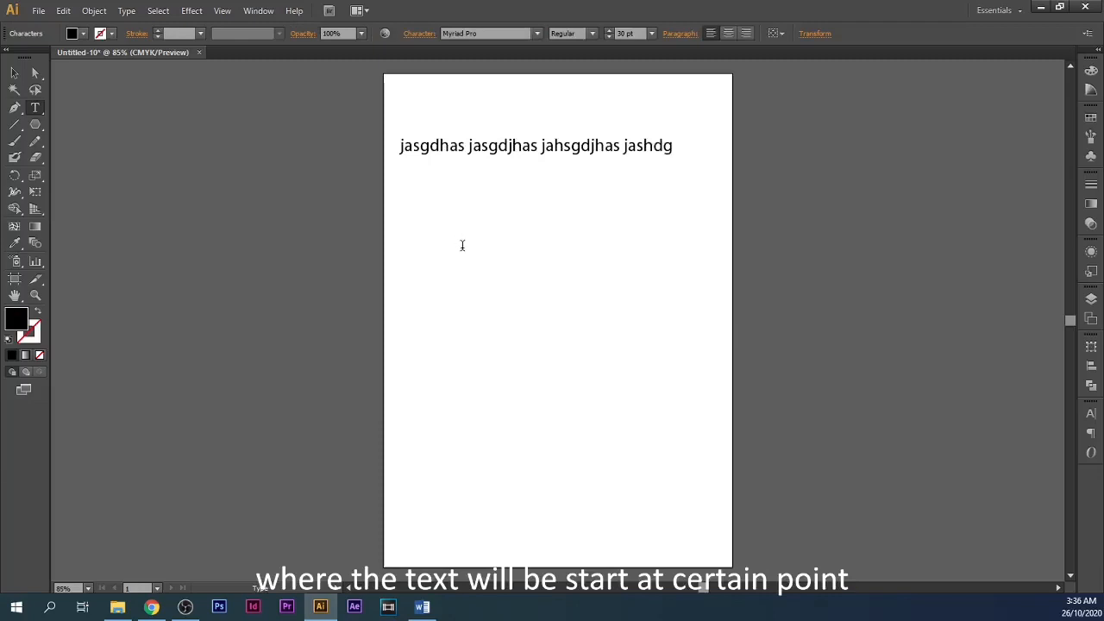
pyautogui.click(16, 75)
pyautogui.click(151, 134)
# Step: Create an area text frame below the point text and fill it with eight lines of placeholder text starting "aadhgash jhagsdjhga"
pyautogui.click(36, 112)
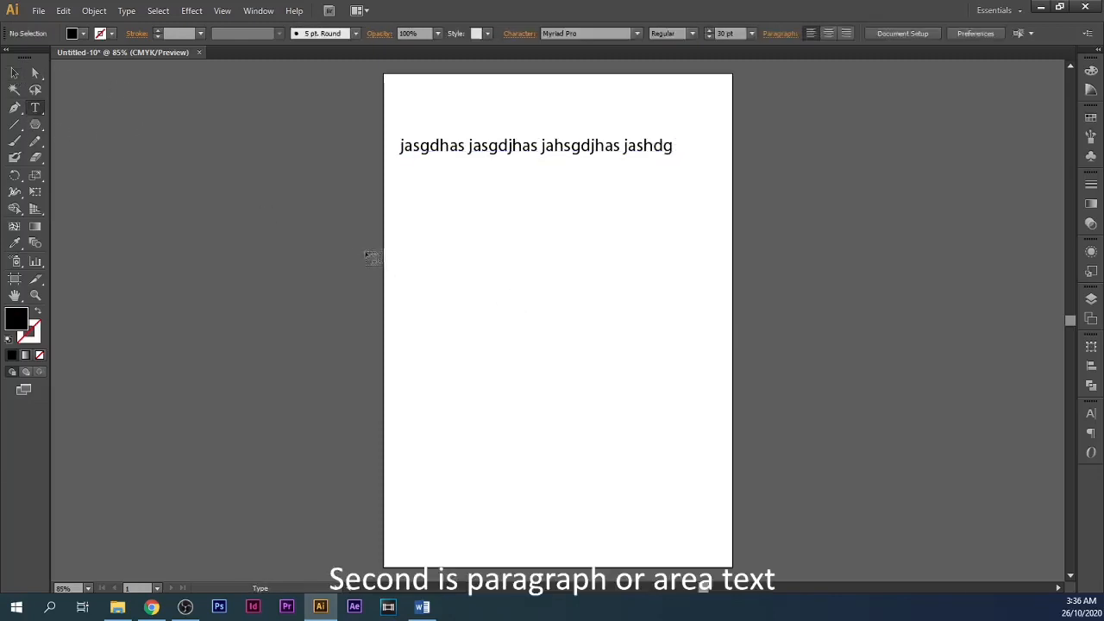
pyautogui.moveTo(398, 244); pyautogui.dragTo(575, 422)
pyautogui.write('a')
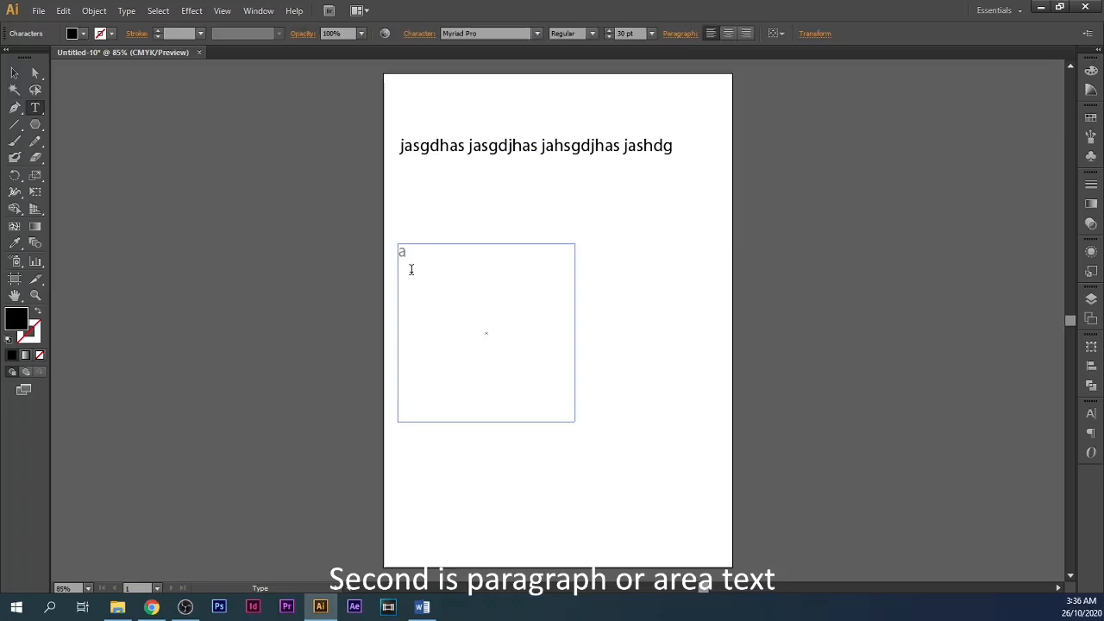
pyautogui.write('adhgash jhagsdjhga jahsgdja s')
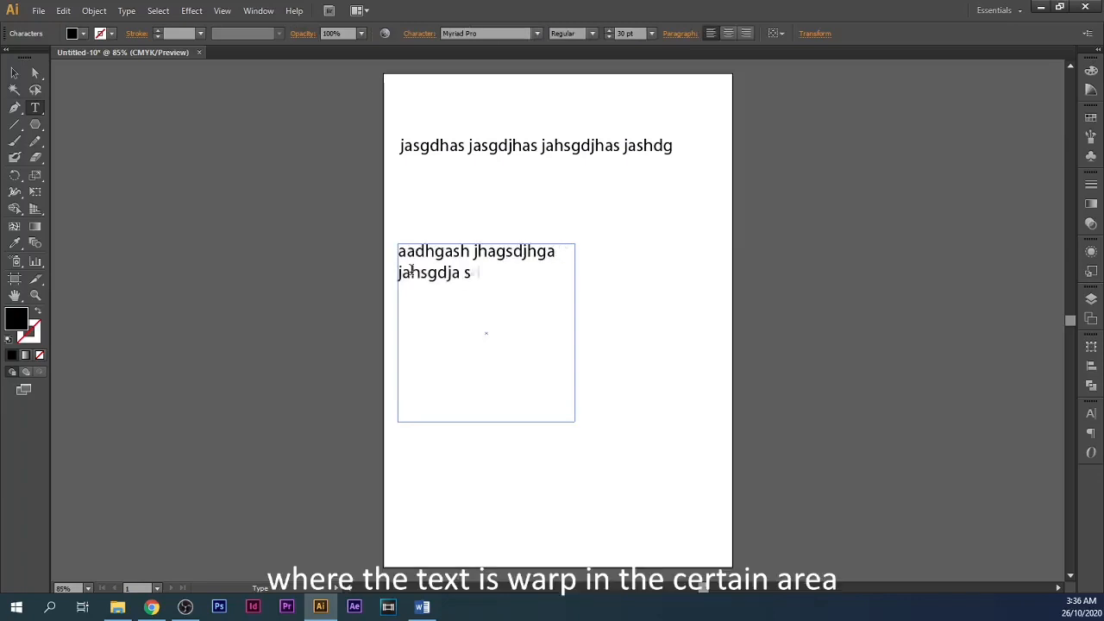
pyautogui.write('dhgj ajhsdgj asjhdg asjdgj ha')
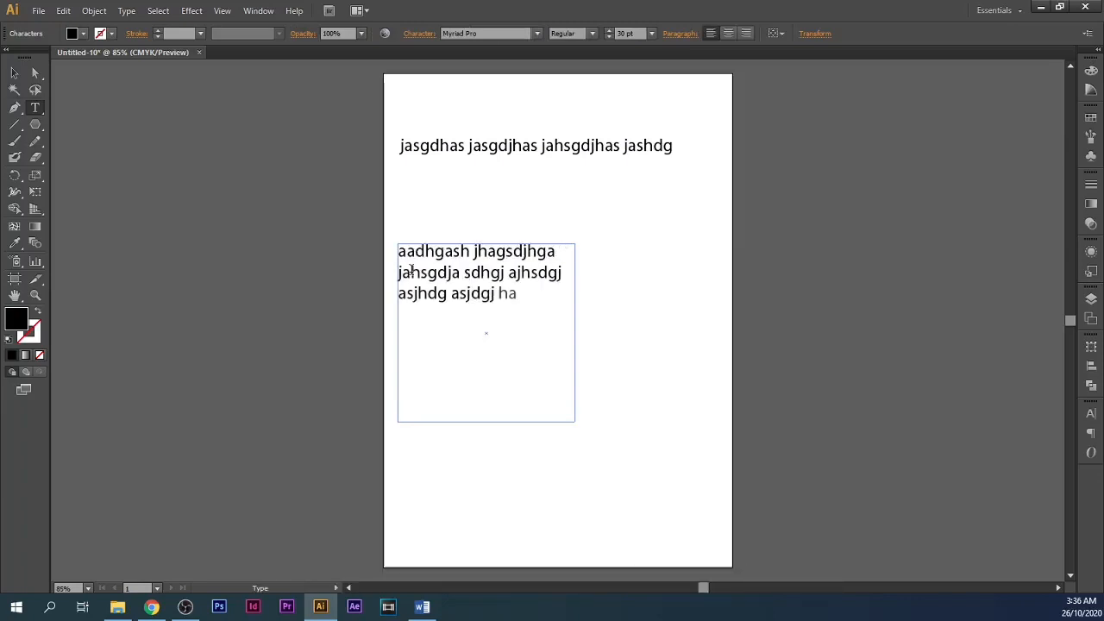
pyautogui.write('gsd jahsgdj hgasd jahsgd jhgasdj ghsaj shdg')
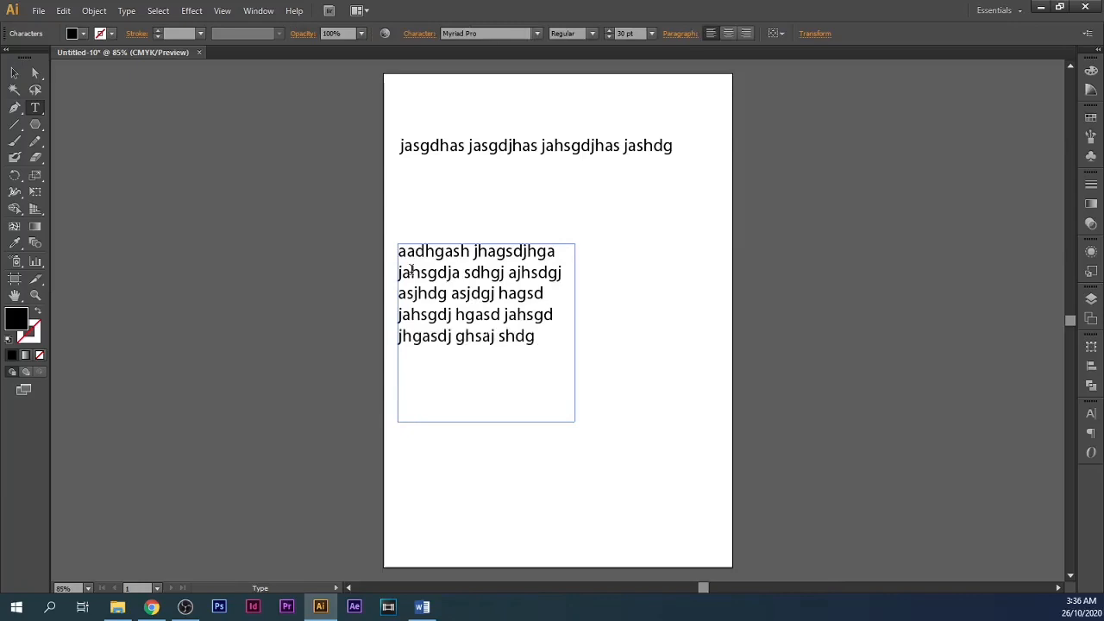
pyautogui.write('aj hdgjahsd jhasgd jahgsd jhasgdjhasgdjhasgd jashgdjhasg d')
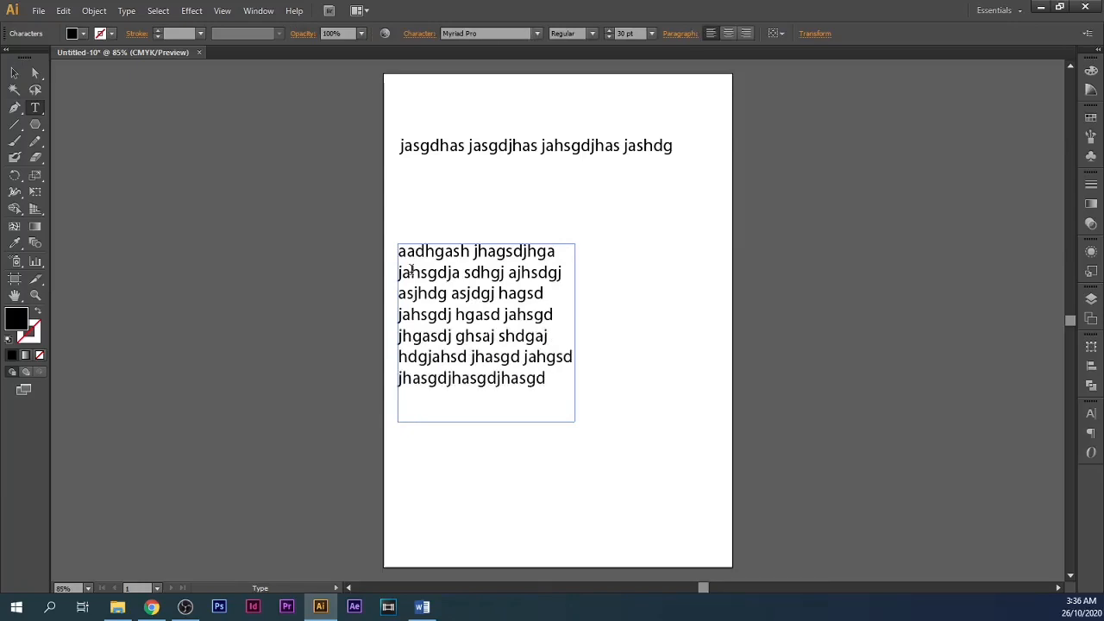
# Step: Append "asjdgajsd gjhasgd jhasgdjh asdjhagsd asd" to the point text and break it into three lines
pyautogui.click(518, 146)
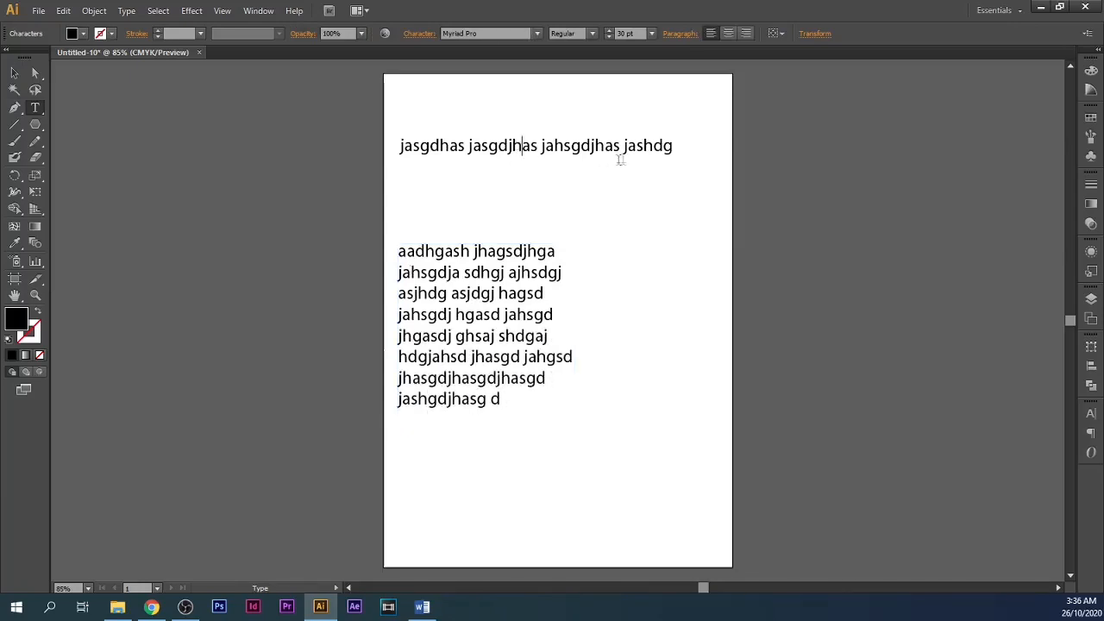
pyautogui.write('jdgajsd gjhasgd jhasgdjh asdjhagsd')
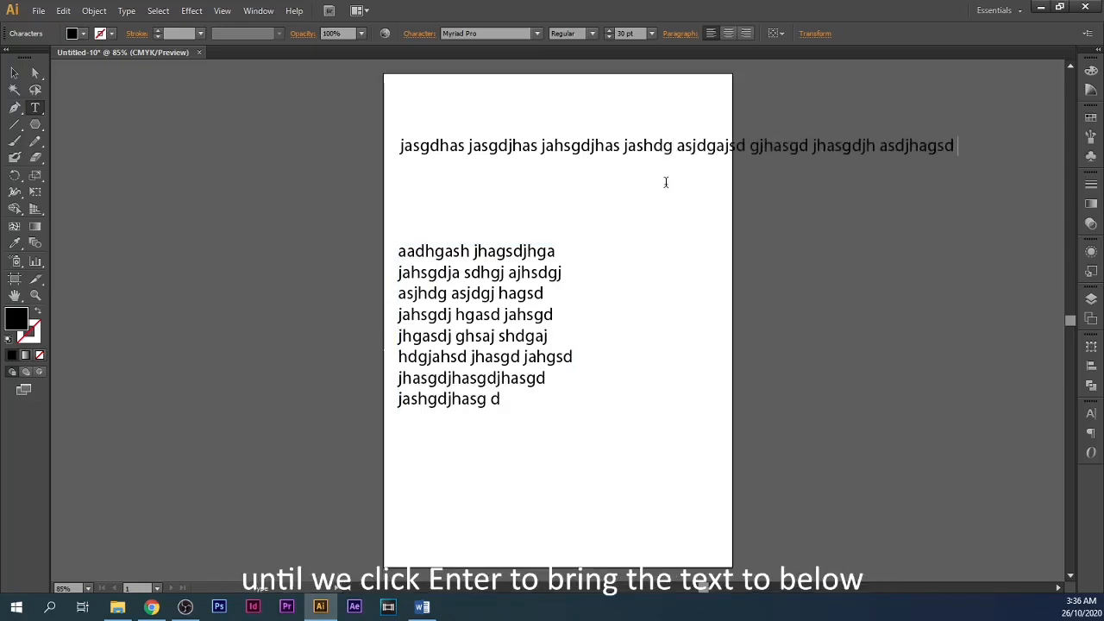
pyautogui.write(' asd')
pyautogui.click(741, 160)
pyautogui.press('Return')
pyautogui.click(595, 167)
pyautogui.press('Return')
# Step: Stretch the point text to about 33.71 pt by its bounding box, and make the area text frame narrower and taller
pyautogui.click(15, 74)
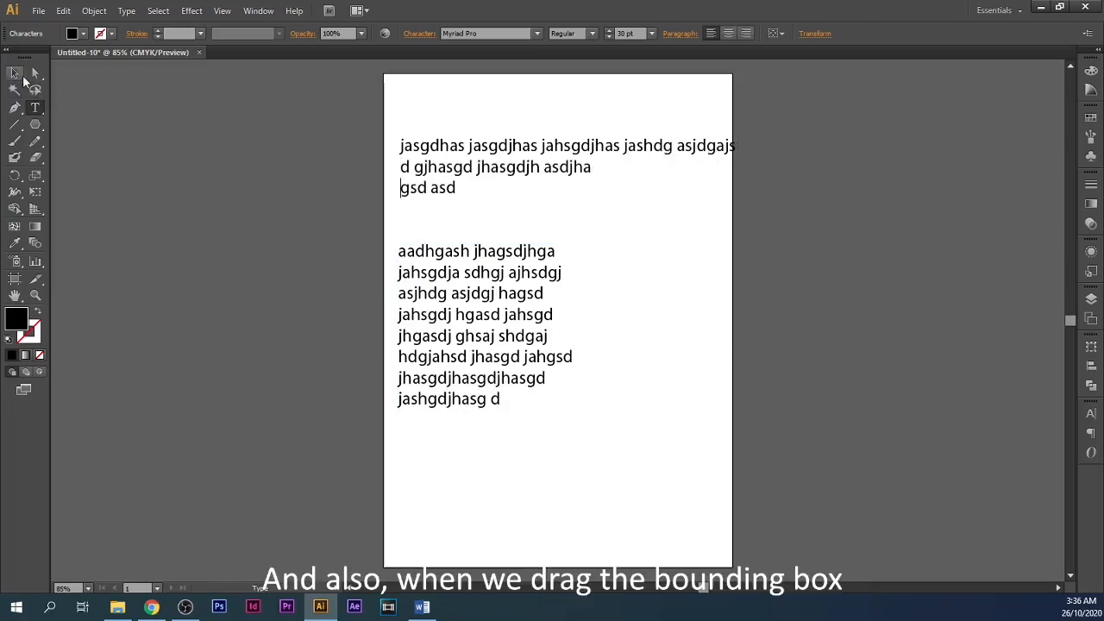
pyautogui.moveTo(740, 204); pyautogui.dragTo(824, 207)
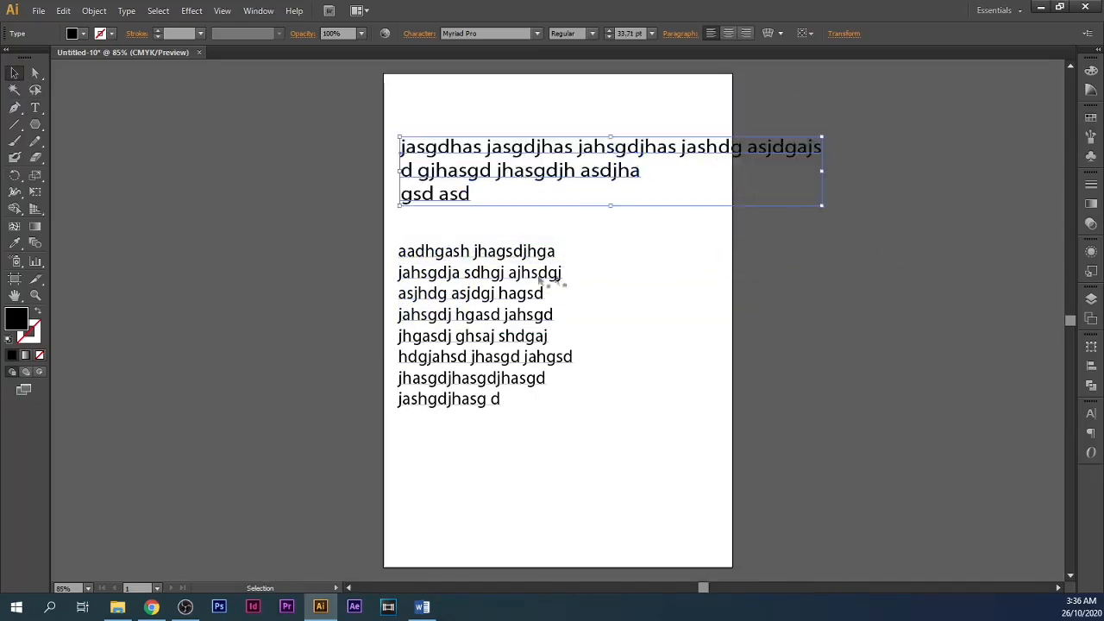
pyautogui.click(574, 355)
pyautogui.moveTo(571, 419); pyautogui.dragTo(523, 525)
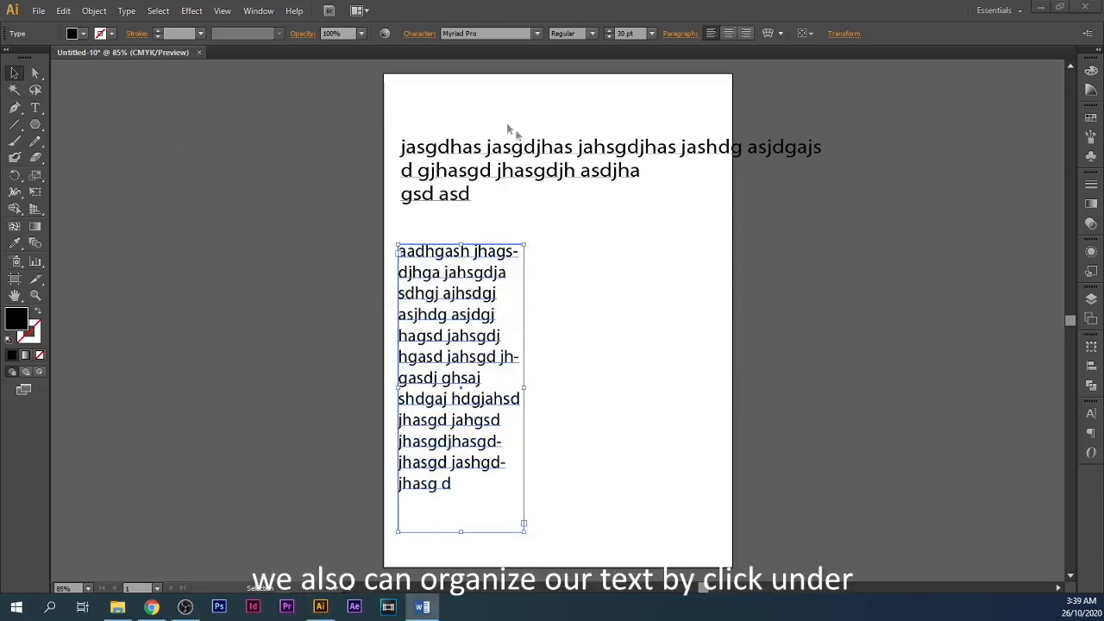
# Step: Display the character formatting options for the selected area text and keep the Character panel open
pyautogui.click(418, 35)
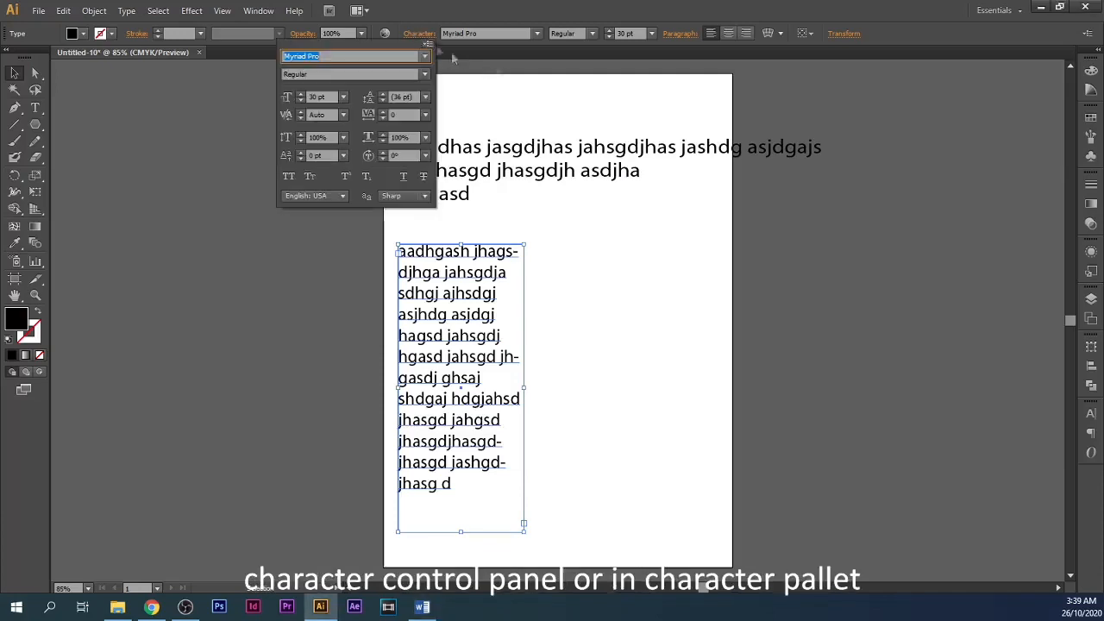
pyautogui.click(1091, 413)
pyautogui.click(1092, 414)
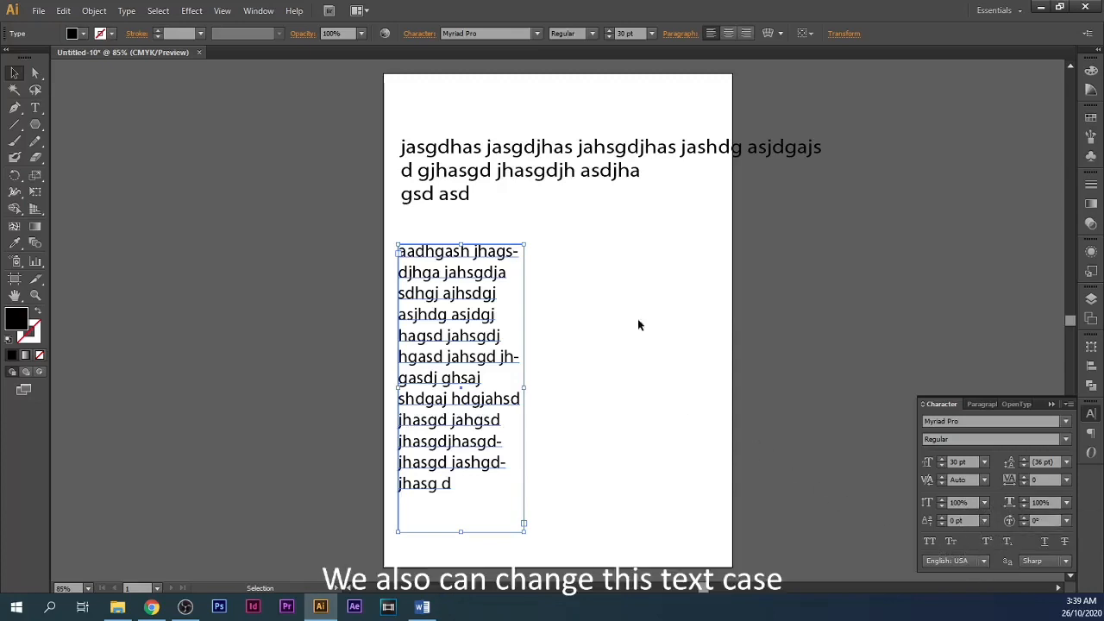
# Step: Change the case of the upper point text to Title Case, followed by UPPERCASE
pyautogui.click(609, 295)
pyautogui.click(566, 172)
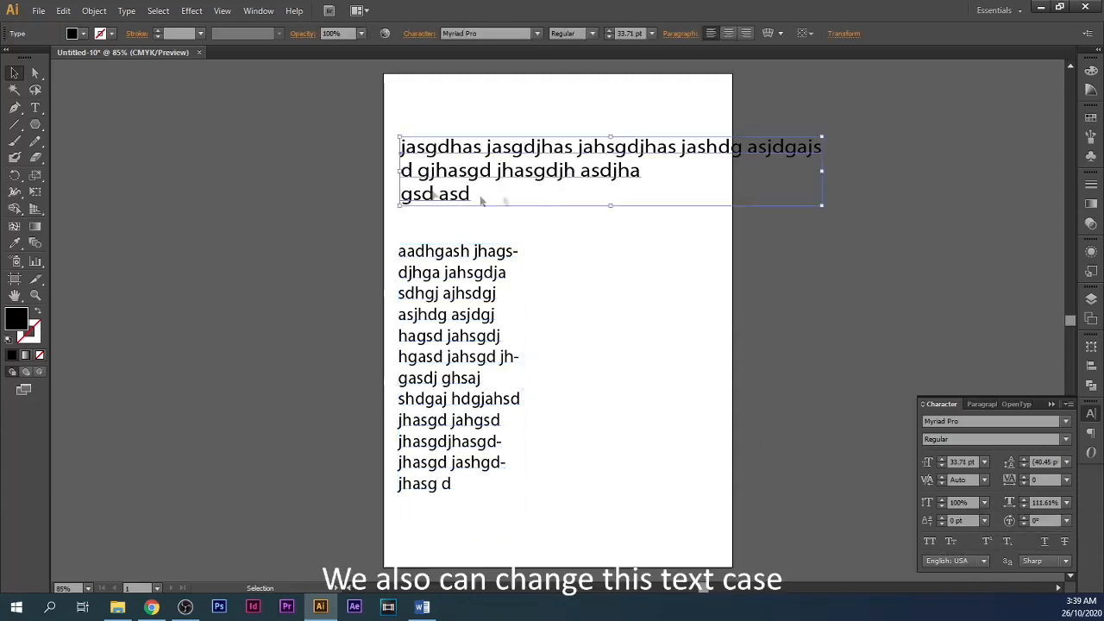
pyautogui.click(129, 11)
pyautogui.moveTo(196, 197)
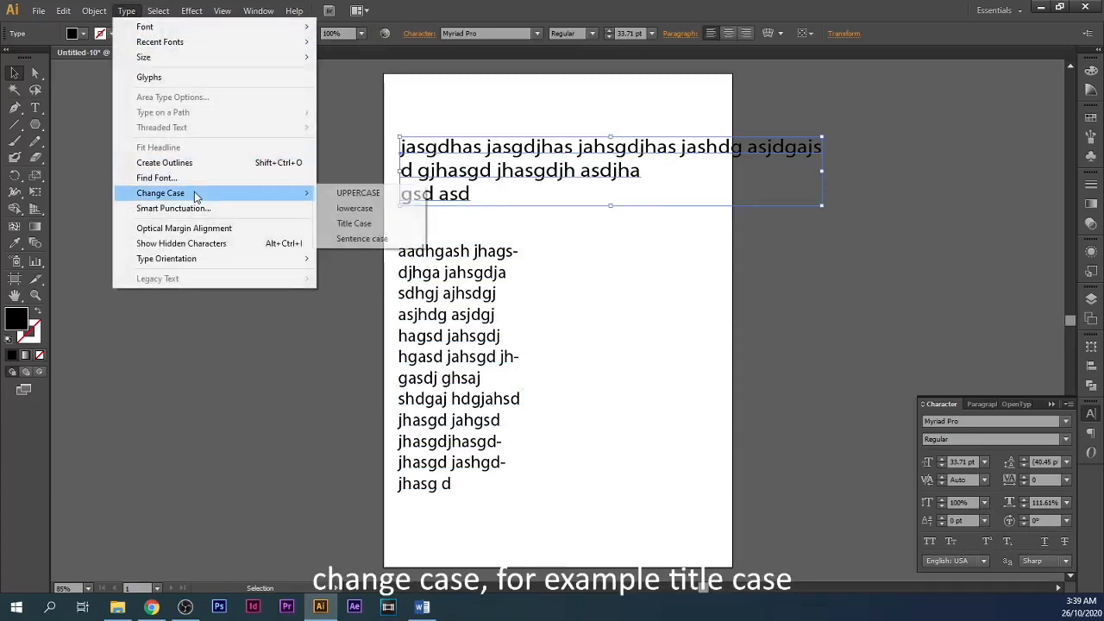
pyautogui.click(354, 225)
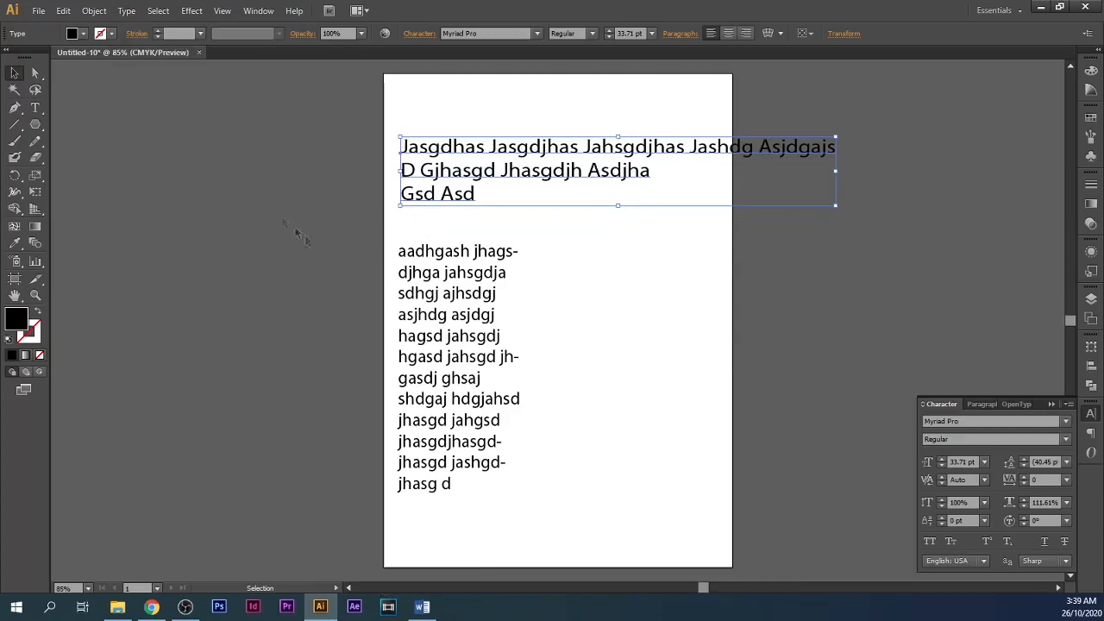
pyautogui.click(126, 11)
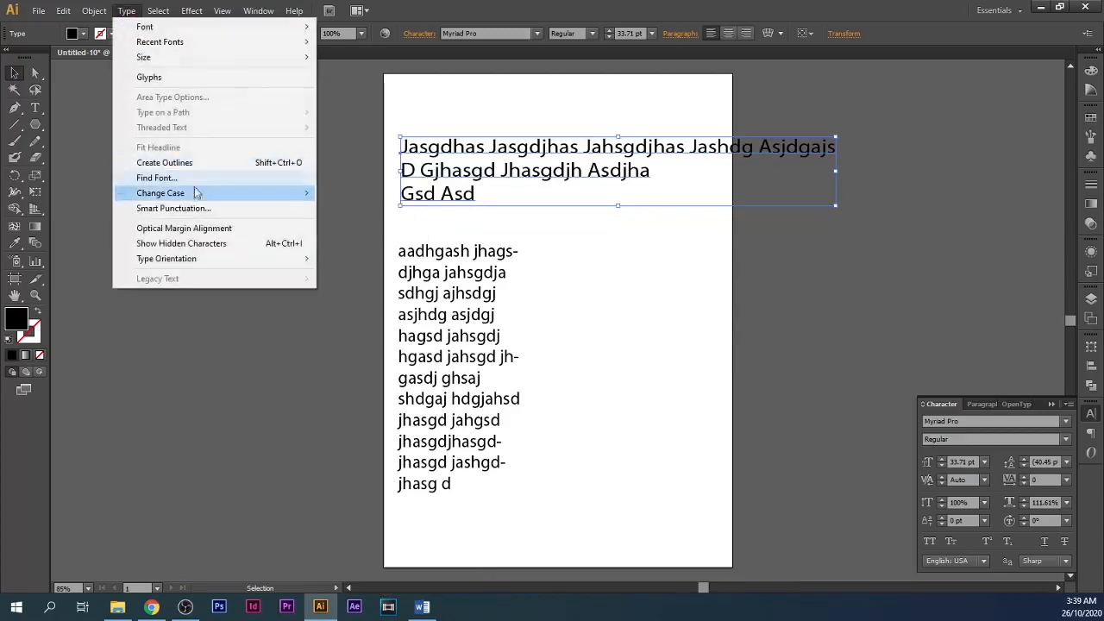
pyautogui.moveTo(198, 192)
pyautogui.click(357, 192)
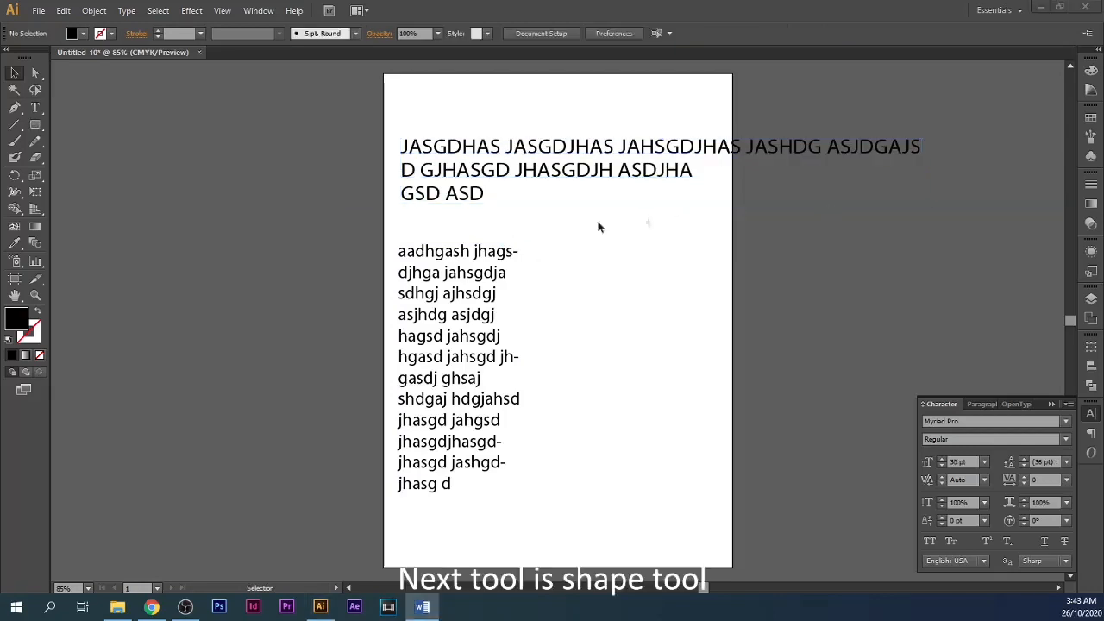
# Step: Draw a black rectangle about 96 by 72 mm in the empty area beside the area text
pyautogui.click(35, 124)
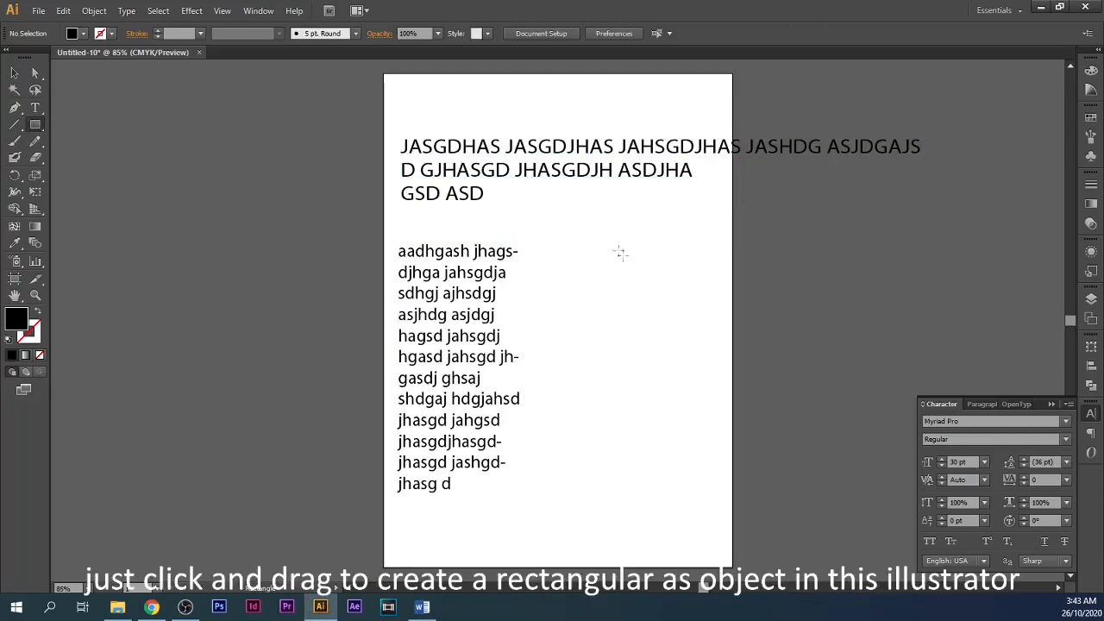
pyautogui.moveTo(557, 214); pyautogui.dragTo(718, 334)
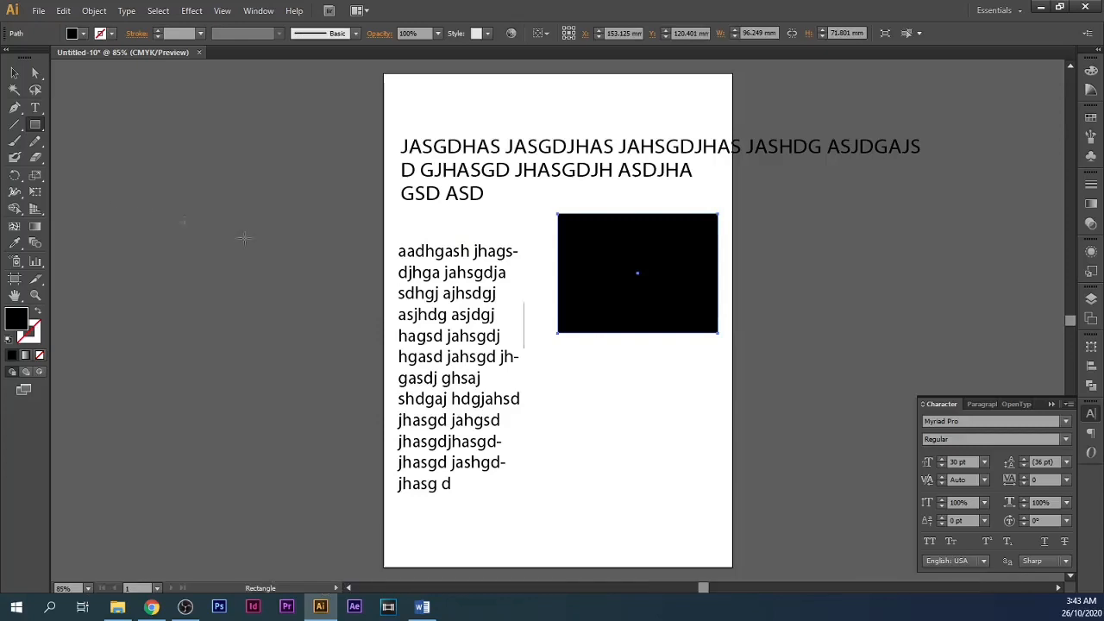
# Step: Create a 14-point star below the rectangle with radii of 8.8194 mm and 17.6389 mm
pyautogui.click(35, 125)
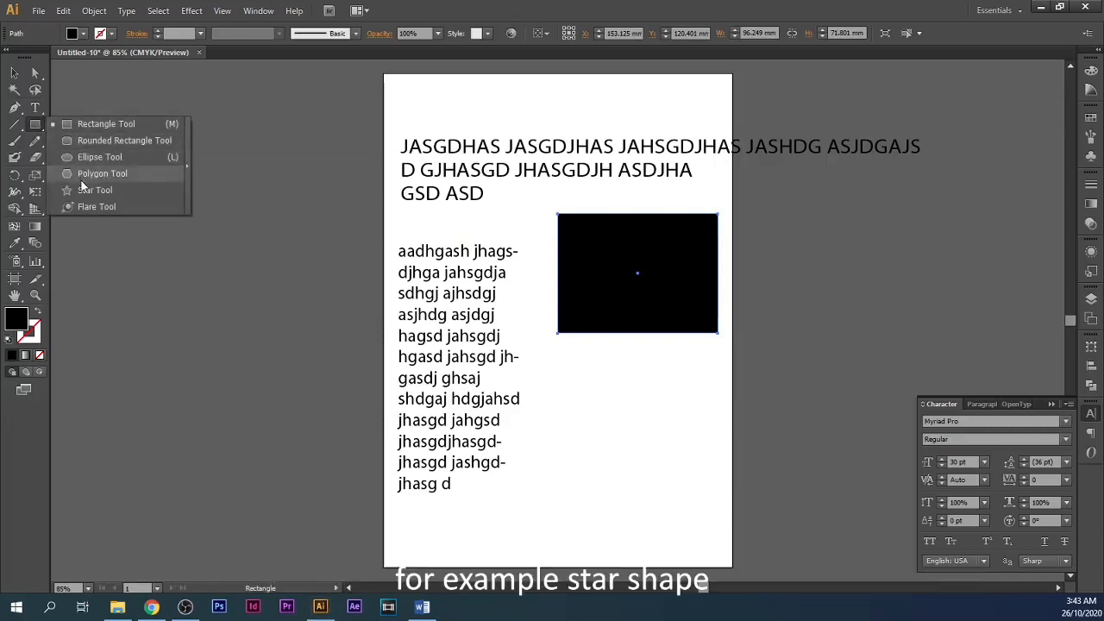
pyautogui.click(117, 191)
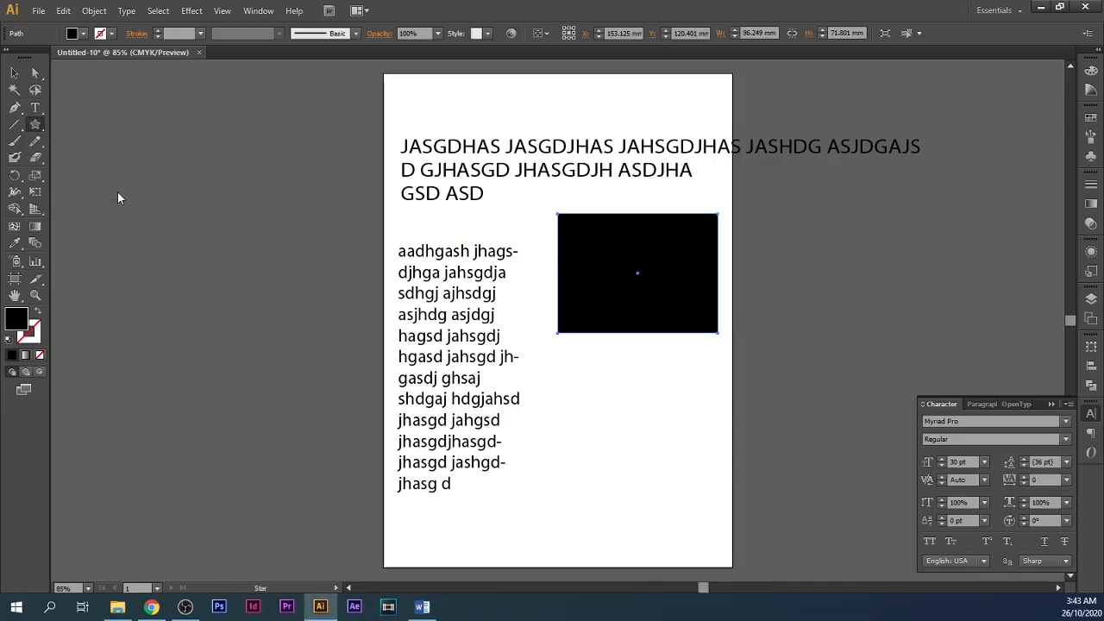
pyautogui.click(570, 381)
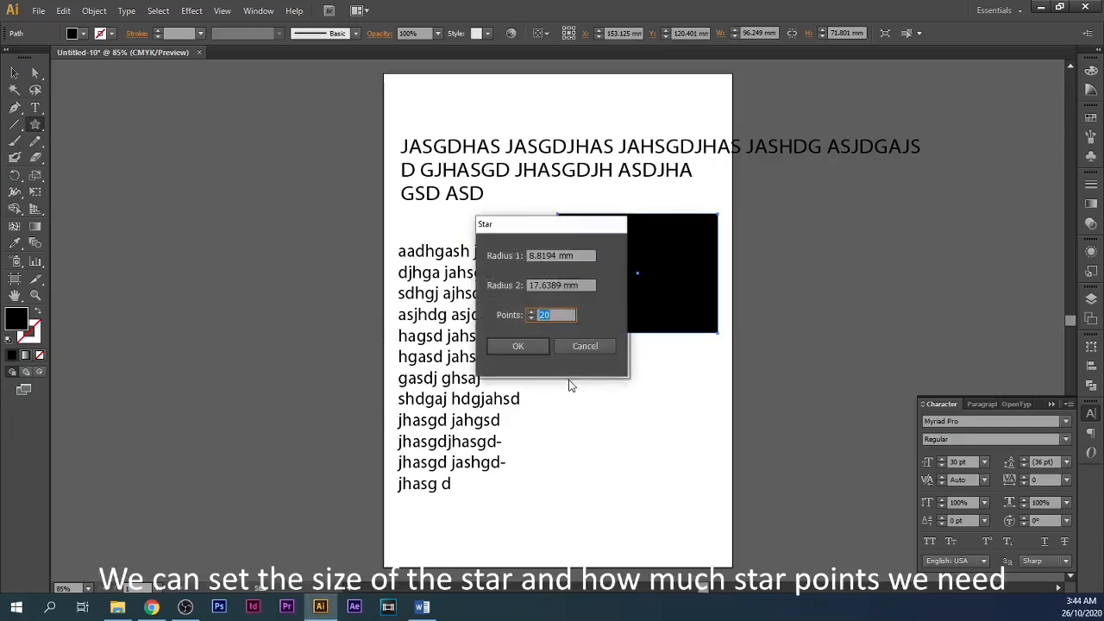
pyautogui.click(546, 254)
pyautogui.click(544, 284)
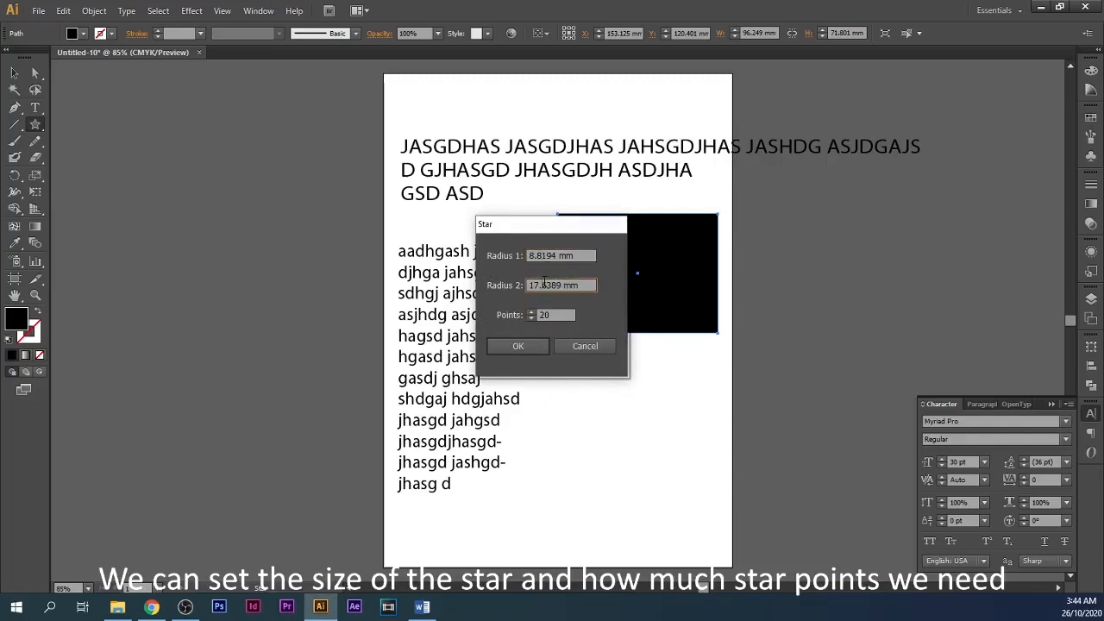
pyautogui.click(532, 317)
pyautogui.click(531, 317)
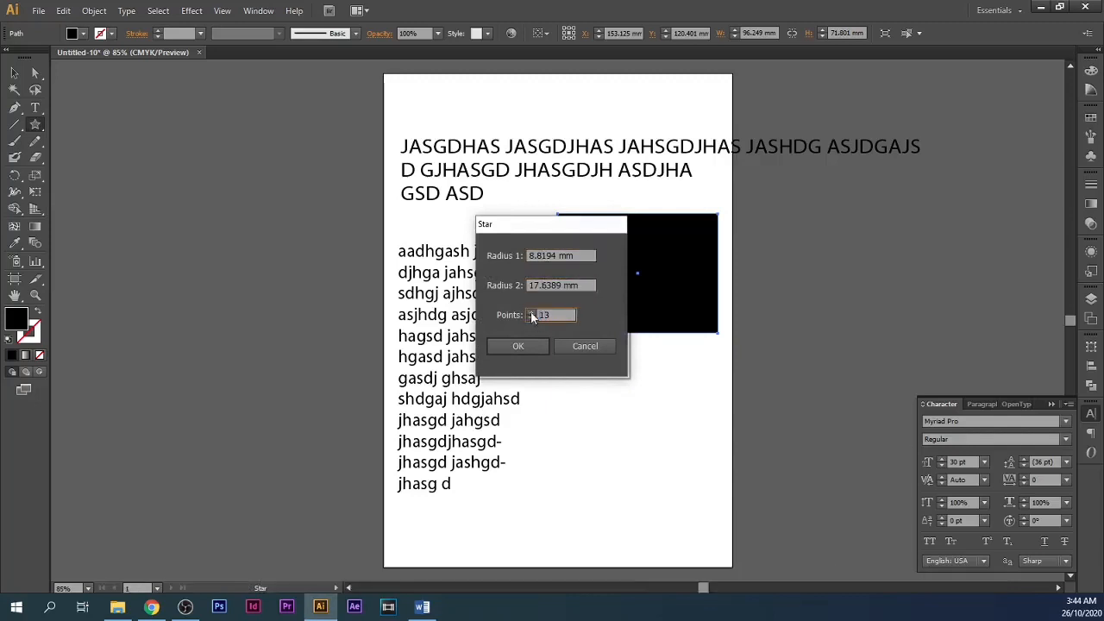
pyautogui.click(532, 317)
pyautogui.click(517, 345)
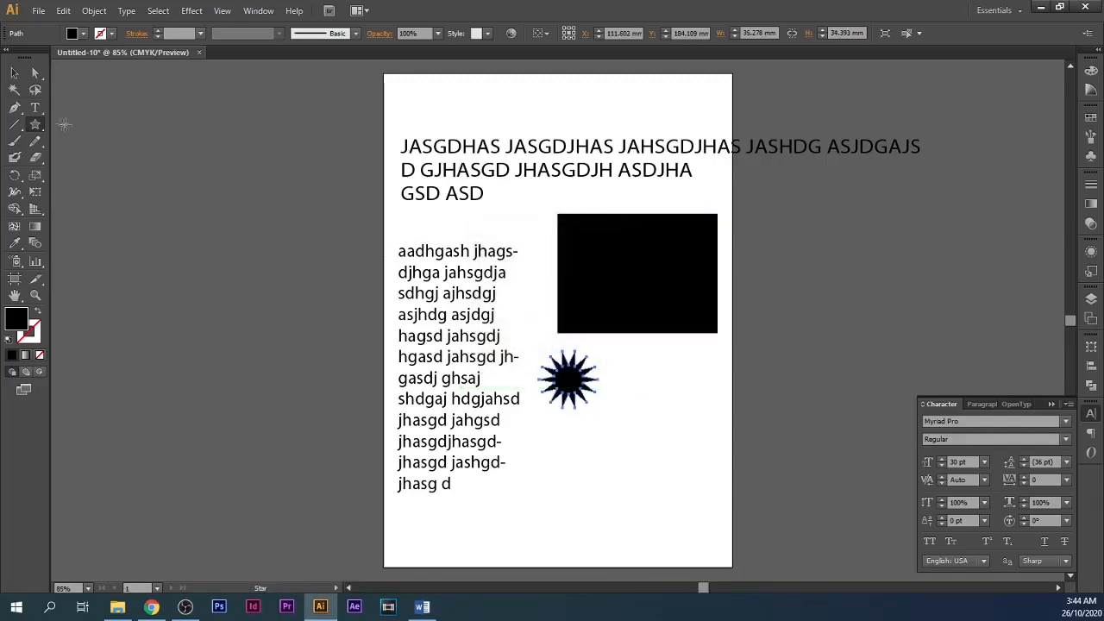
# Step: Create an 8-sided polygon with a radius of 17.6389 mm beside the star, under the rectangle
pyautogui.click(15, 125)
pyautogui.moveTo(37, 127); pyautogui.dragTo(84, 173)
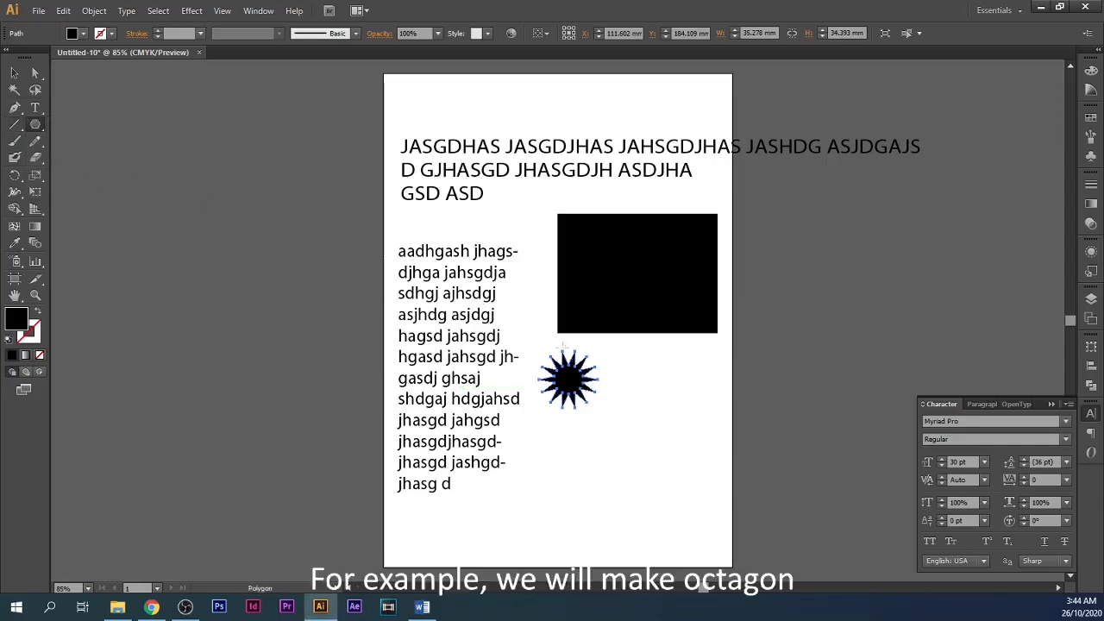
pyautogui.click(686, 368)
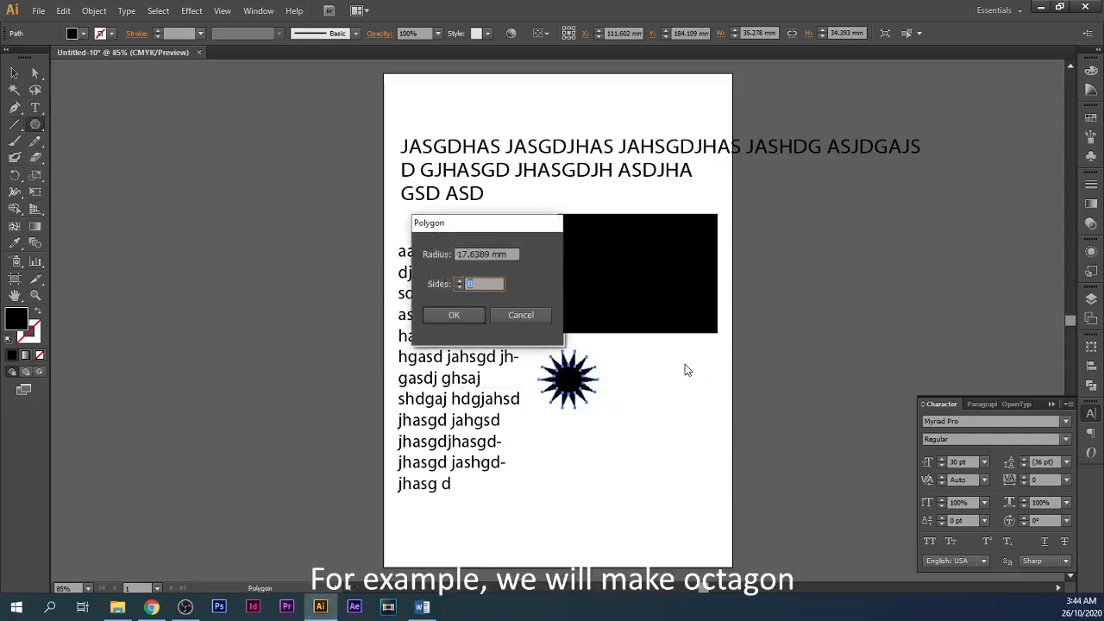
pyautogui.click(459, 286)
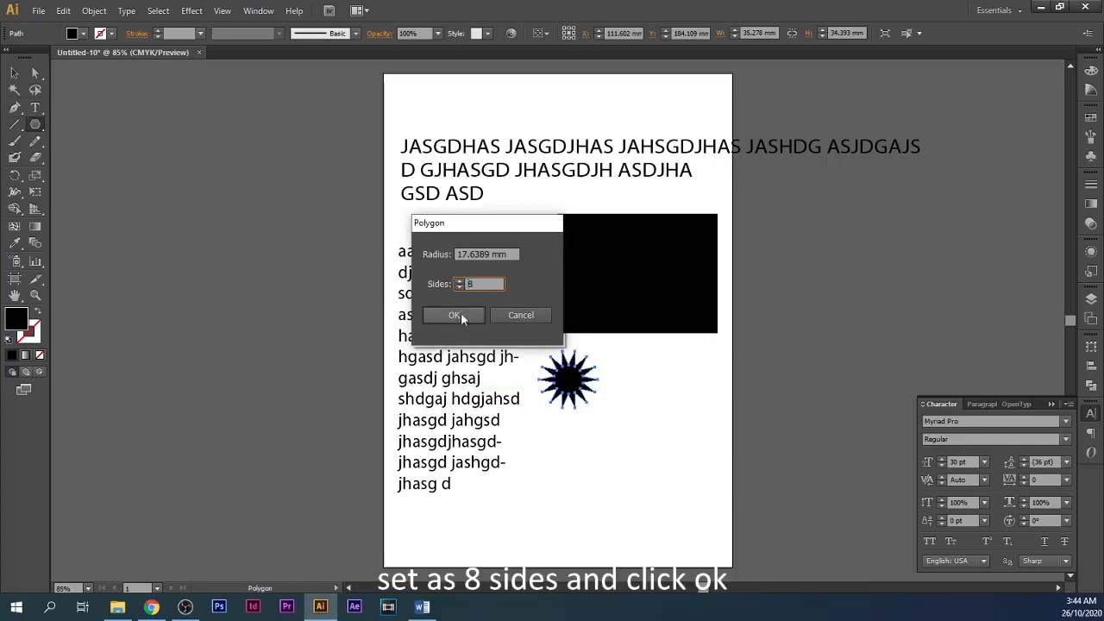
pyautogui.click(460, 316)
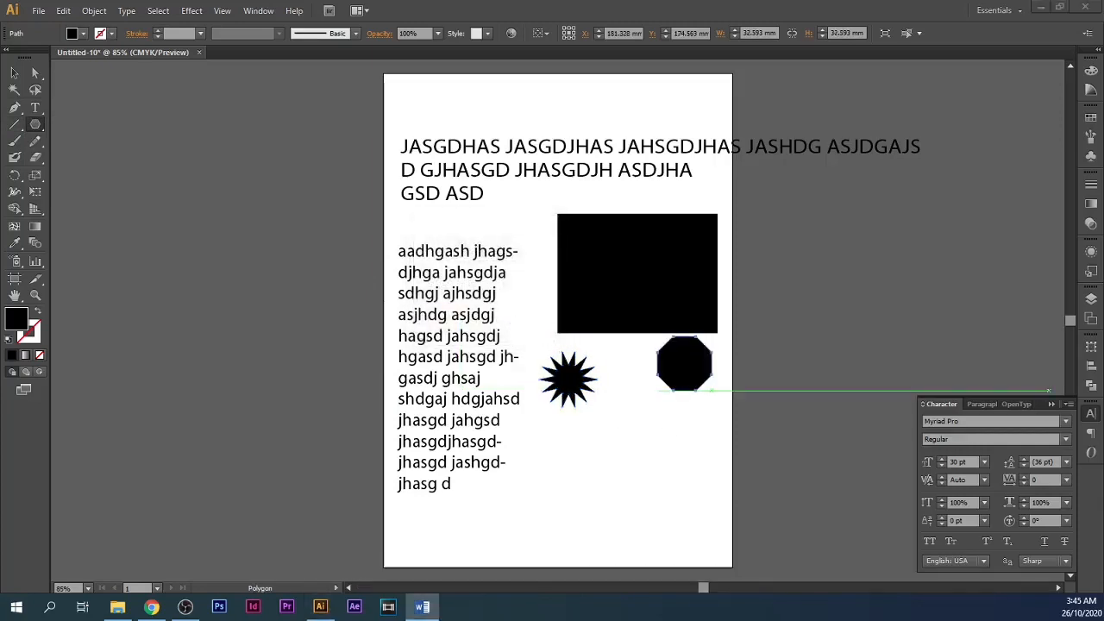
pyautogui.click(702, 6)
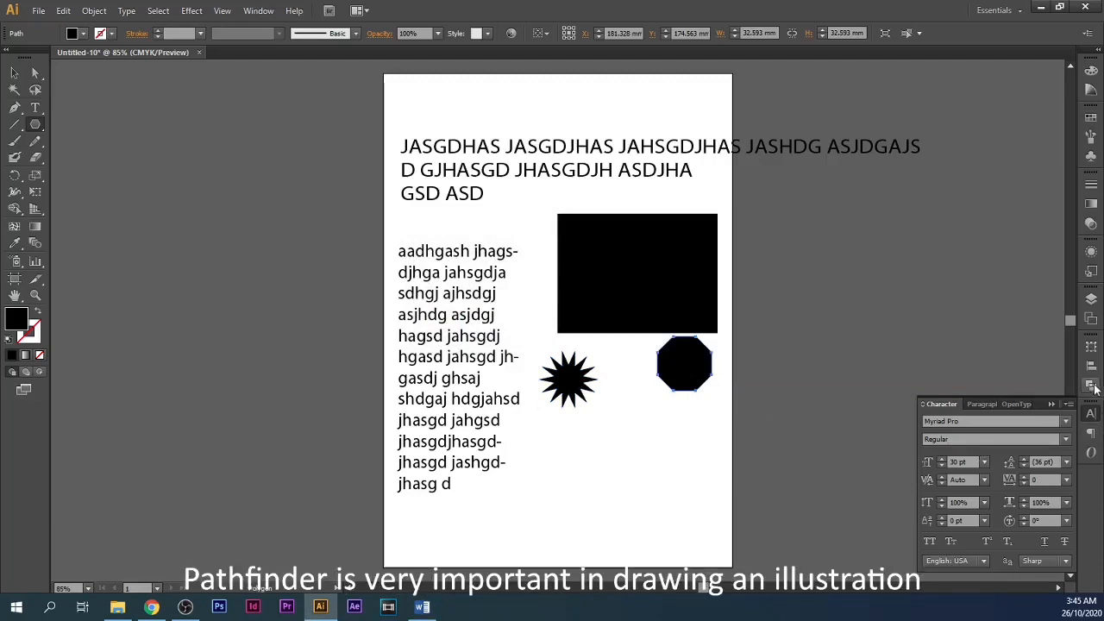
# Step: Show the Pathfinder options and draw a row of four progressively larger circles near the page's lower edge, the last about 36 mm wide
pyautogui.click(1092, 387)
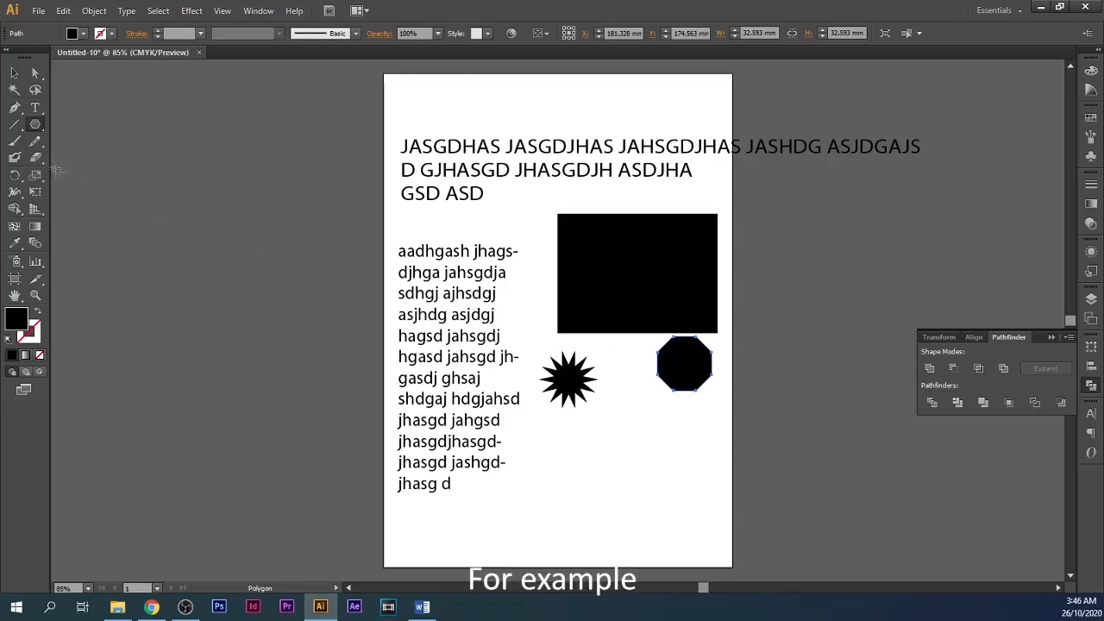
pyautogui.click(35, 124)
pyautogui.click(73, 164)
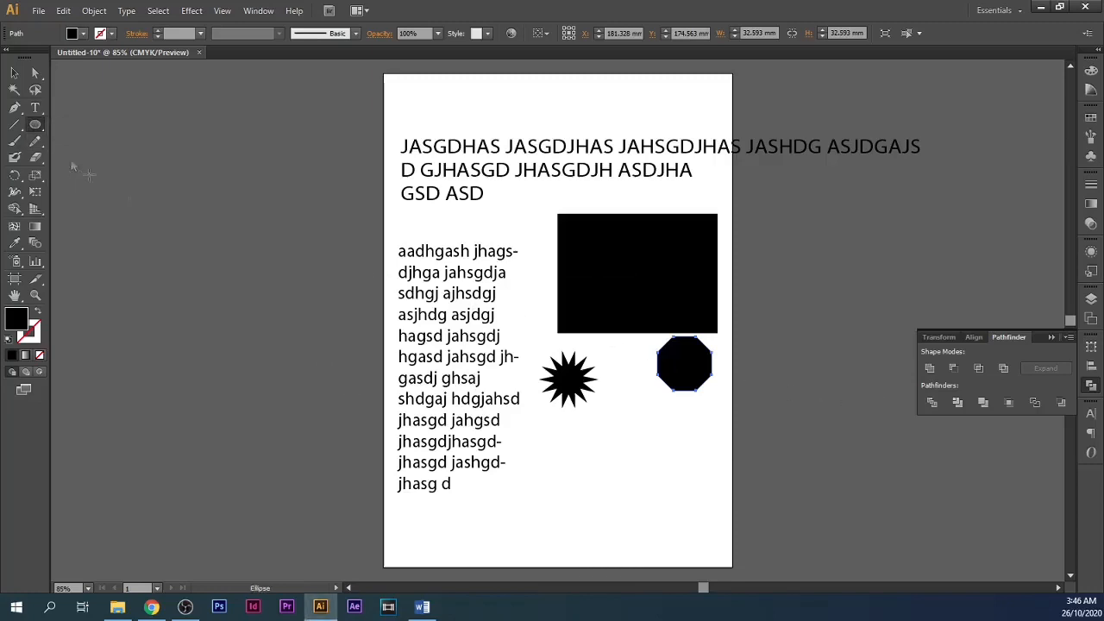
pyautogui.scroll(-3, 565, 479)
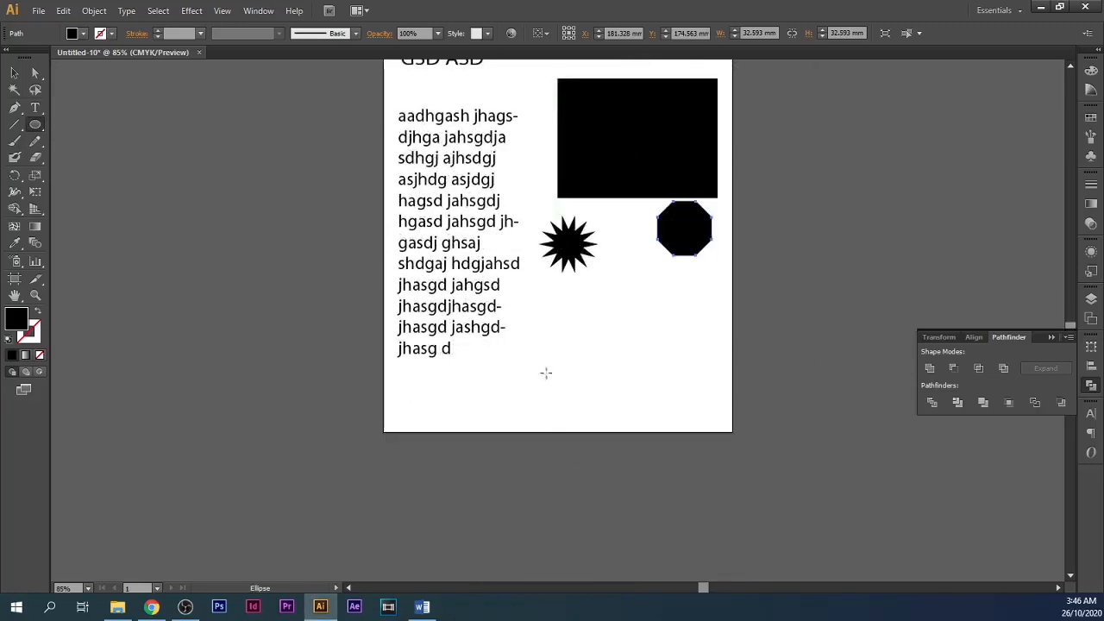
pyautogui.moveTo(540, 369); pyautogui.dragTo(584, 412)
pyautogui.moveTo(603, 371); pyautogui.dragTo(653, 421)
pyautogui.moveTo(679, 381); pyautogui.dragTo(731, 430)
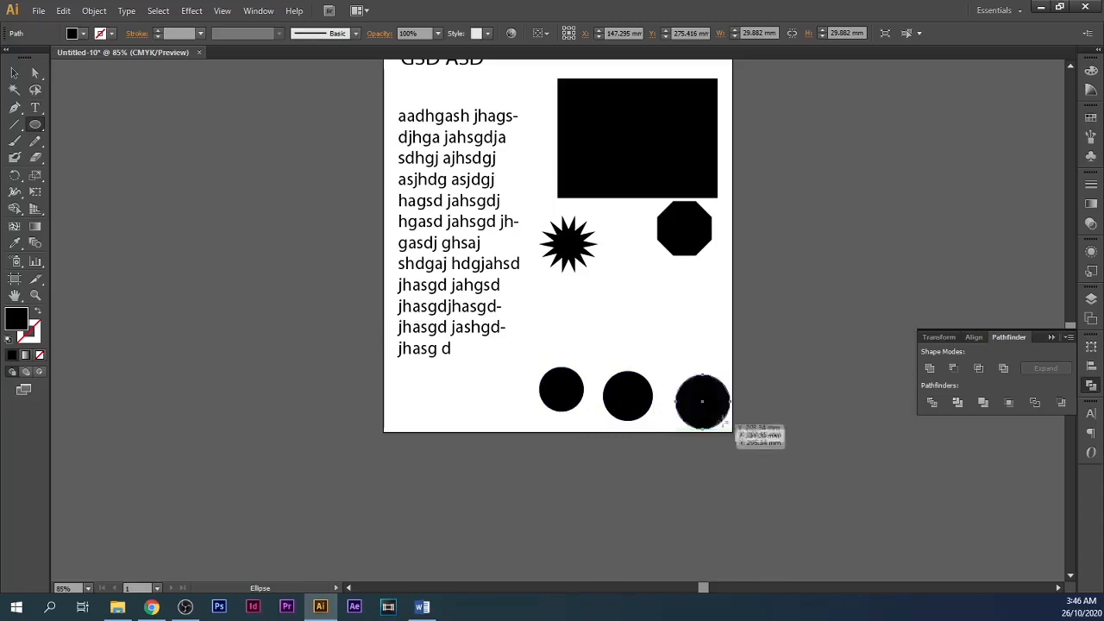
pyautogui.moveTo(747, 379); pyautogui.dragTo(809, 440)
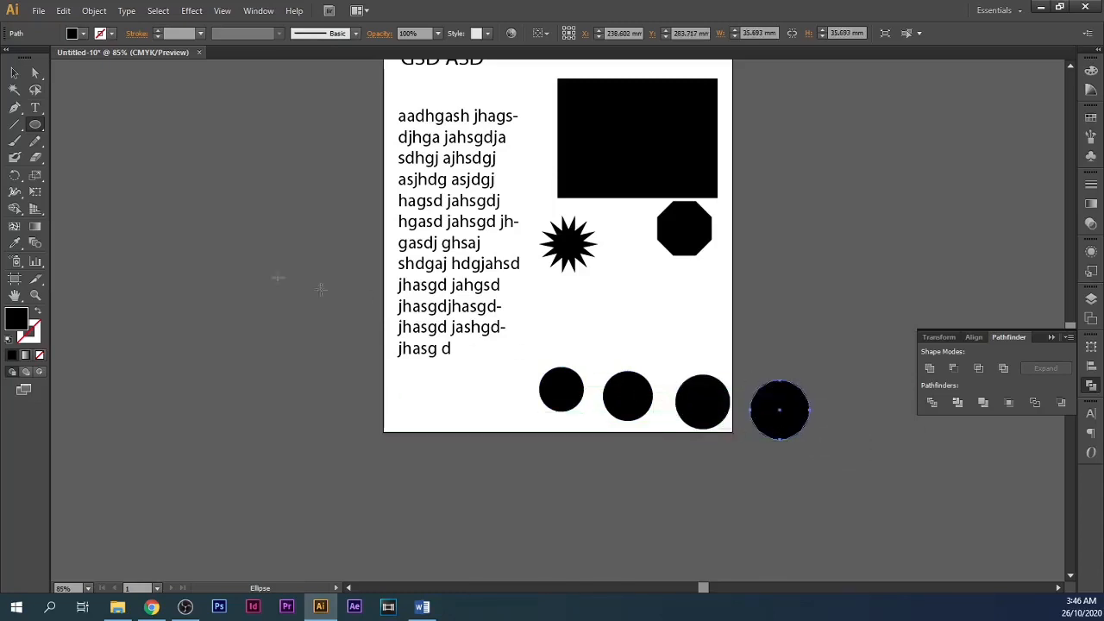
# Step: Move the second, third and fourth circles toward the first so that all four overlap in a cloud-like cluster
pyautogui.click(15, 74)
pyautogui.click(589, 439)
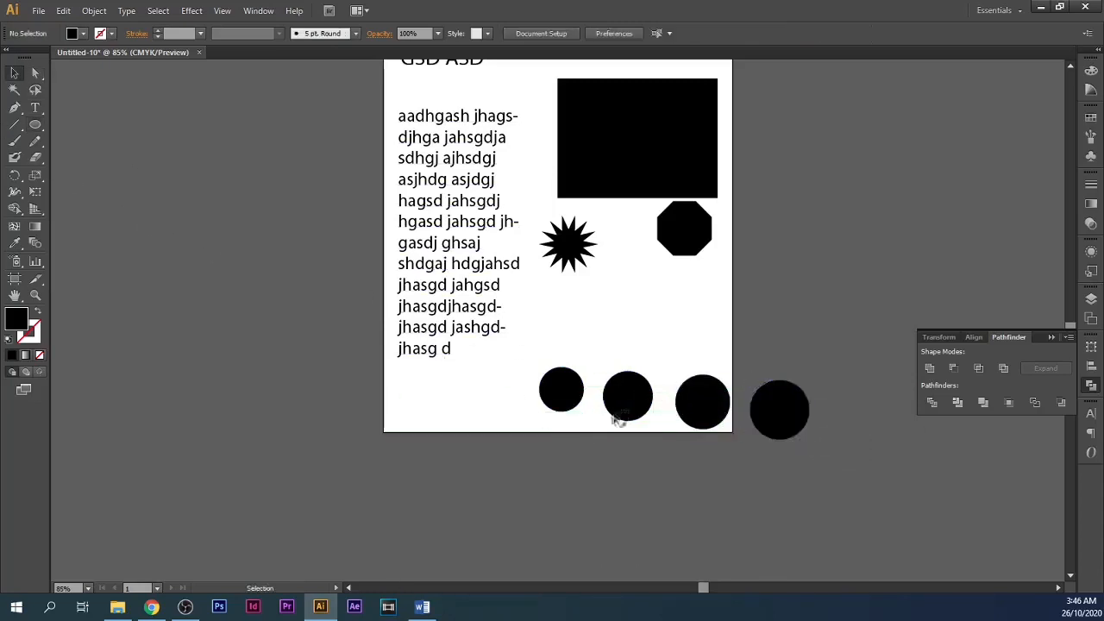
pyautogui.moveTo(631, 411); pyautogui.dragTo(588, 378)
pyautogui.moveTo(711, 417); pyautogui.dragTo(616, 414)
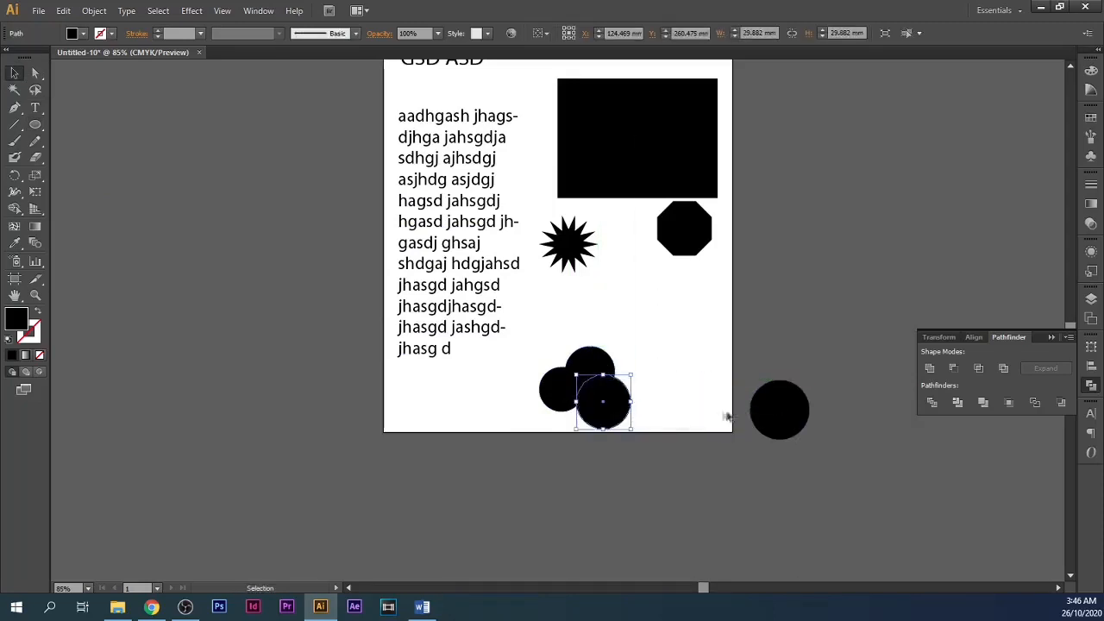
pyautogui.moveTo(759, 409); pyautogui.dragTo(638, 380)
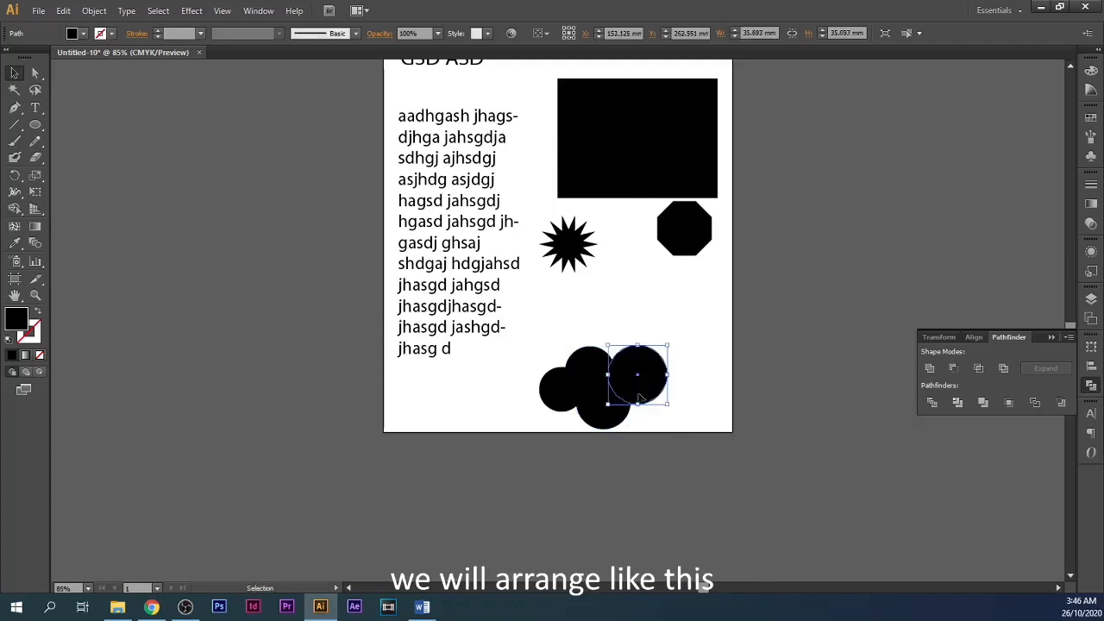
# Step: Shift the largest circle further into the cluster and enlarge it slightly
pyautogui.click(695, 431)
pyautogui.moveTo(665, 377); pyautogui.dragTo(630, 369)
pyautogui.click(702, 355)
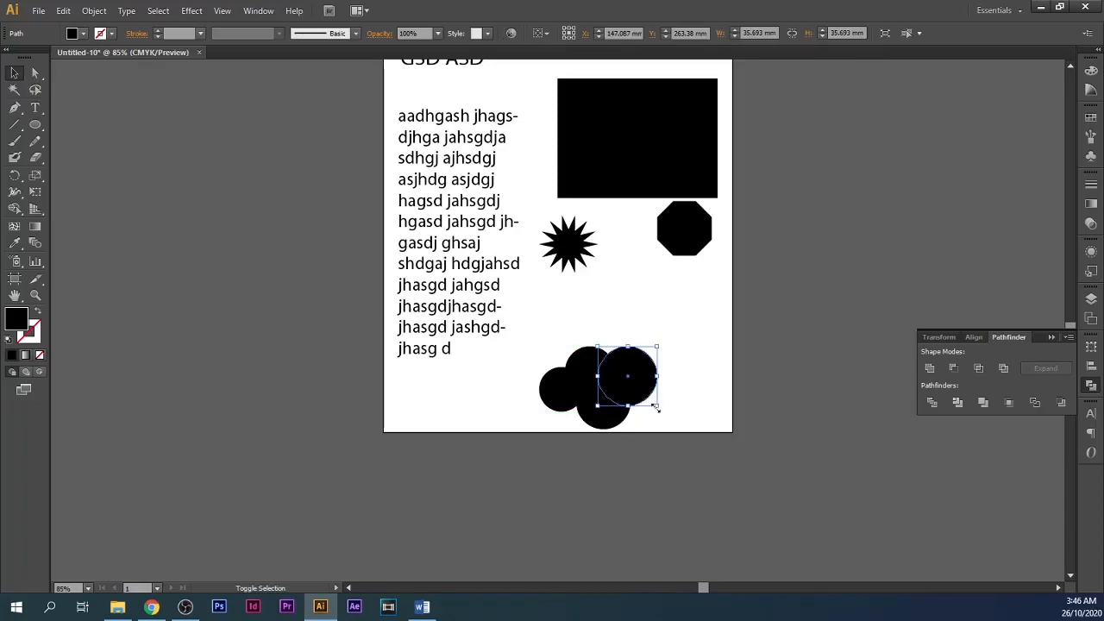
pyautogui.click(735, 393)
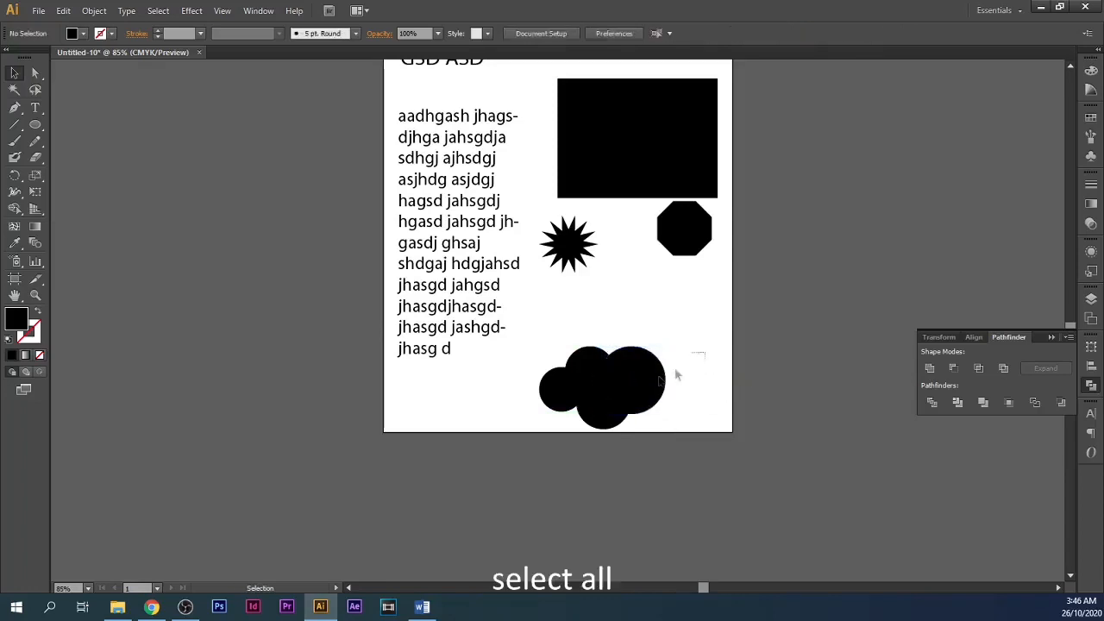
# Step: Unite the four overlapping circles into one cloud shape and move it up beneath the star and octagon
pyautogui.moveTo(677, 375); pyautogui.dragTo(570, 427)
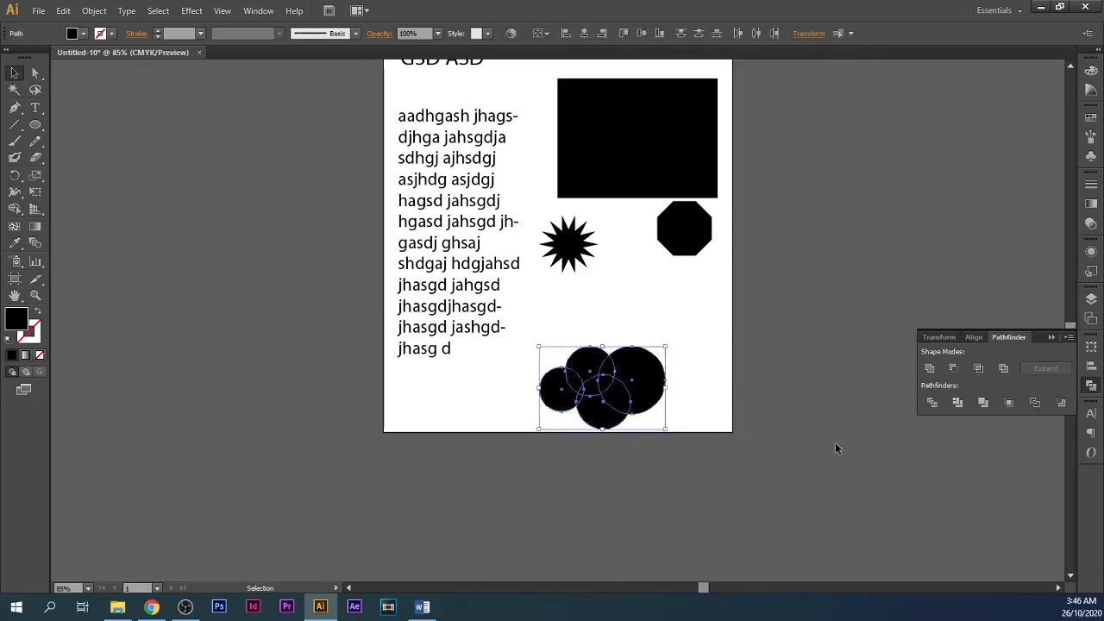
pyautogui.click(929, 369)
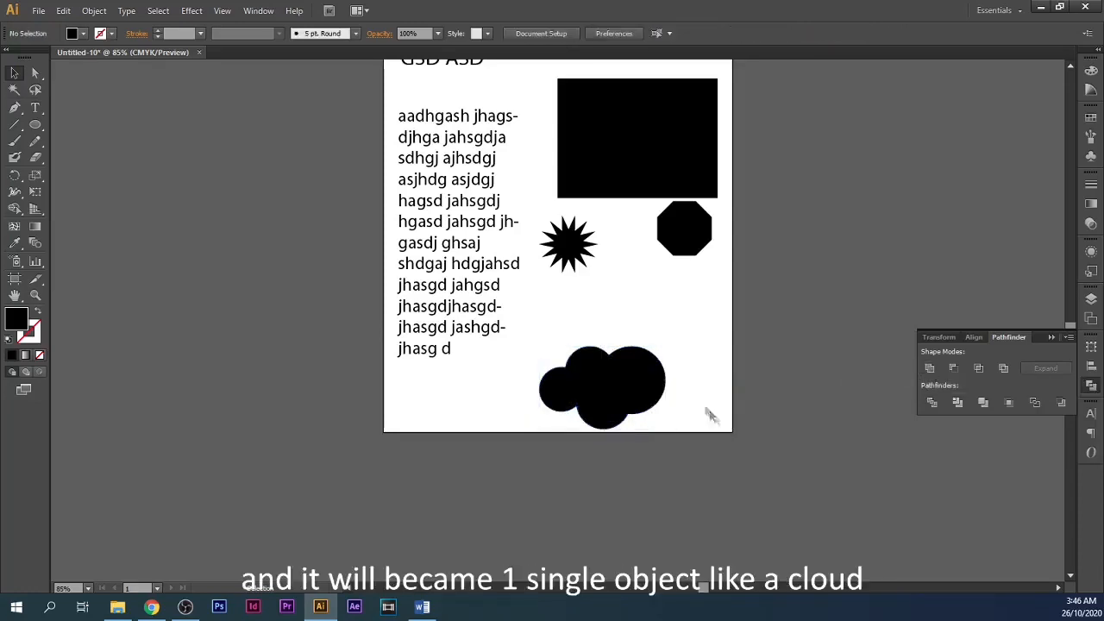
pyautogui.moveTo(653, 382); pyautogui.dragTo(678, 304)
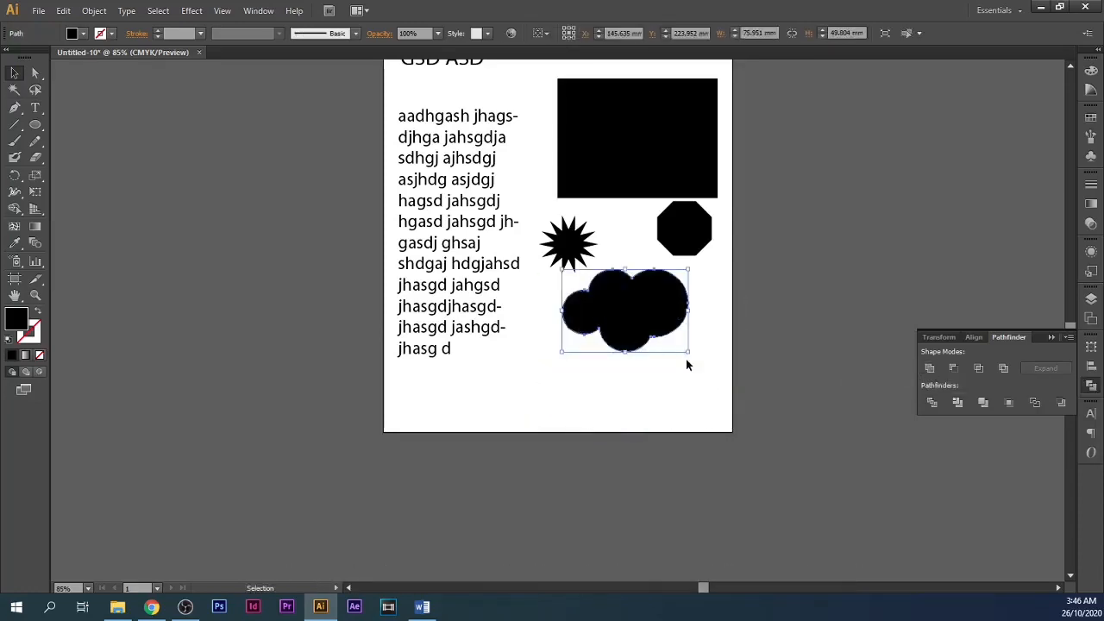
pyautogui.click(685, 358)
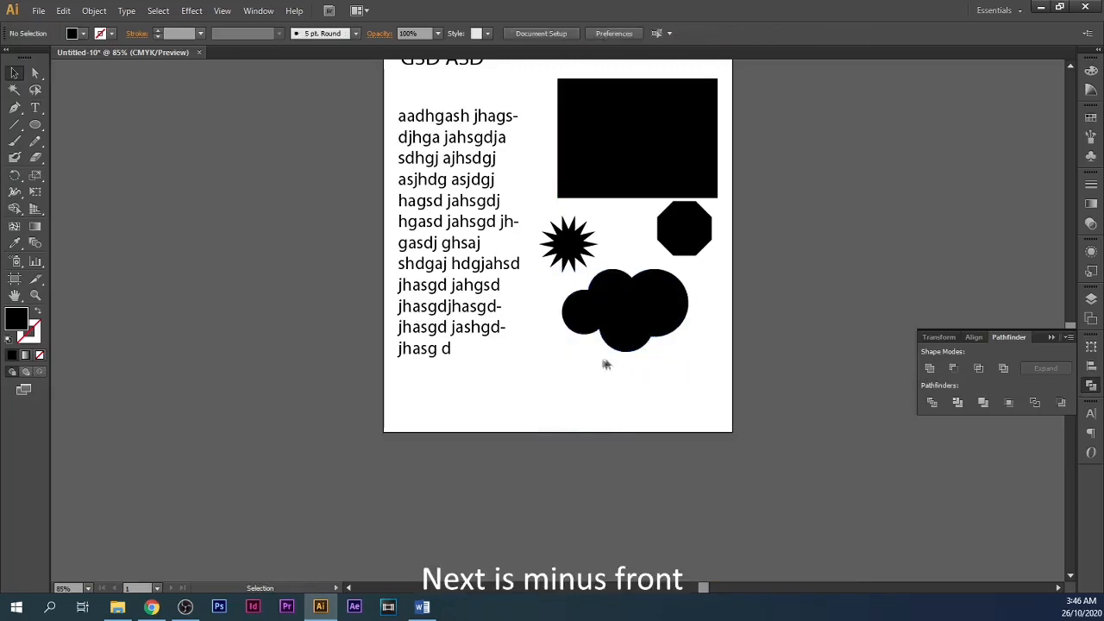
# Step: Draw two circles about 62 mm and 54 mm wide below the cloud and place the smaller one over the larger, offset to the right
pyautogui.click(41, 126)
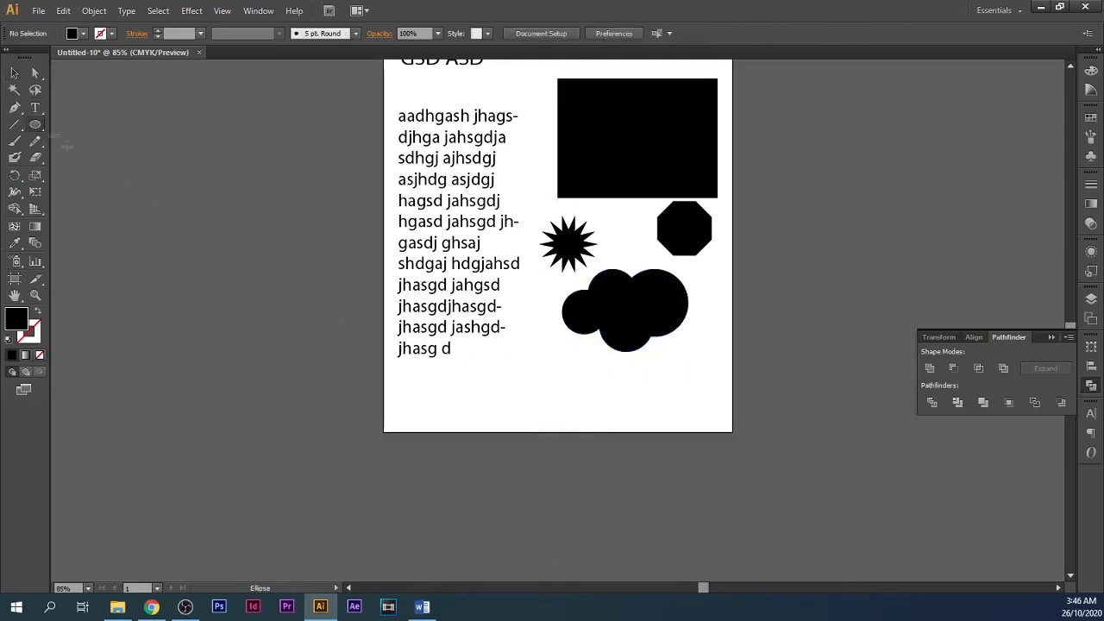
pyautogui.moveTo(534, 380); pyautogui.dragTo(636, 475)
pyautogui.moveTo(638, 389); pyautogui.dragTo(716, 476)
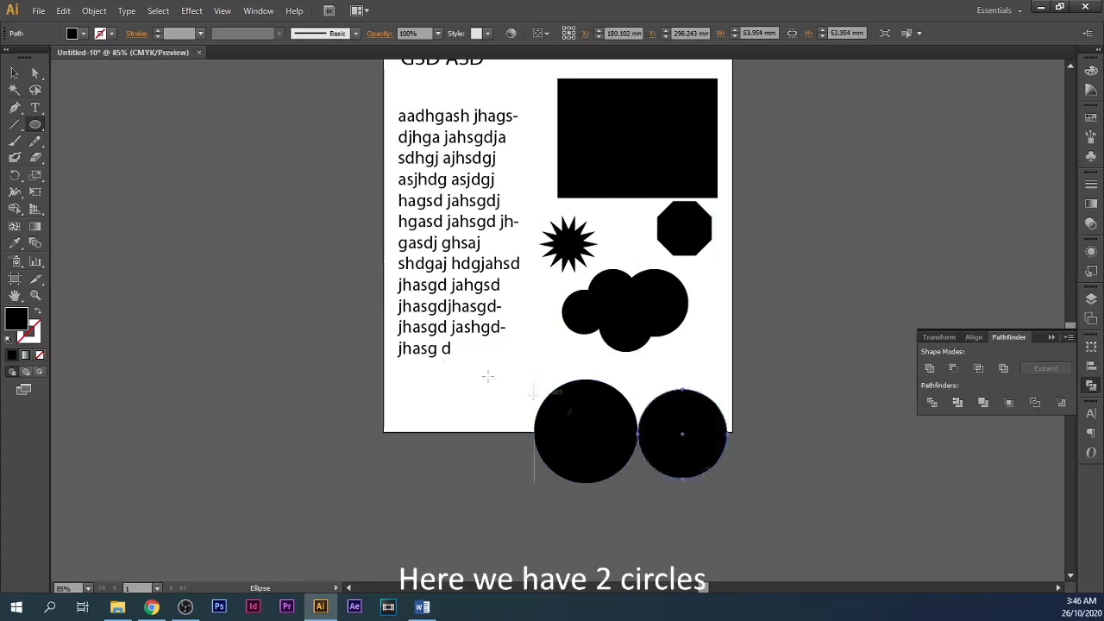
pyautogui.click(14, 74)
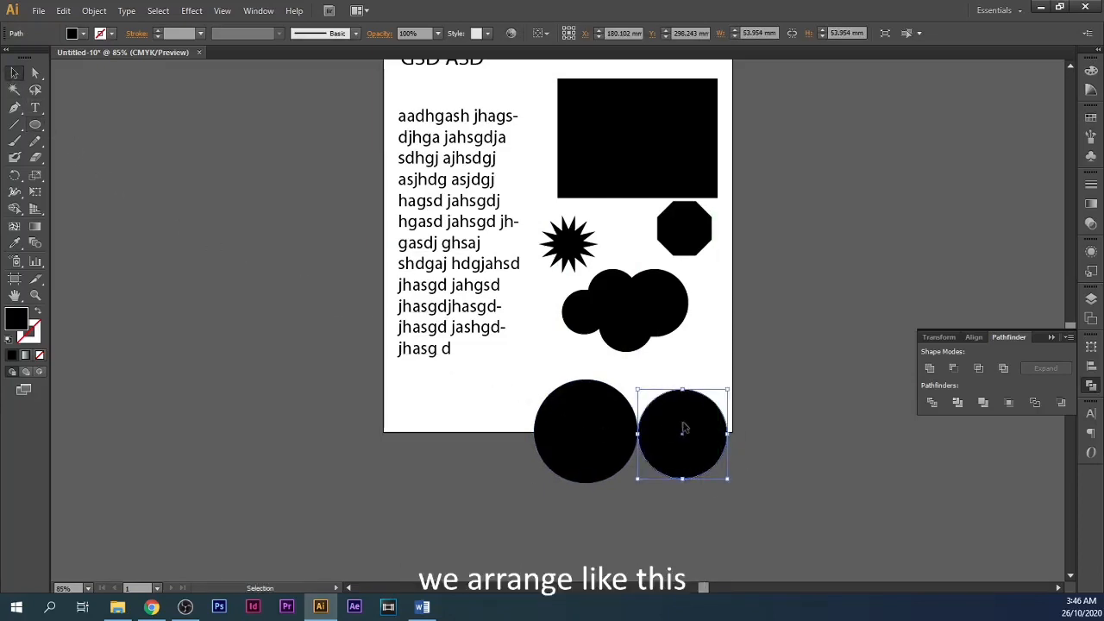
pyautogui.moveTo(682, 426); pyautogui.dragTo(599, 427)
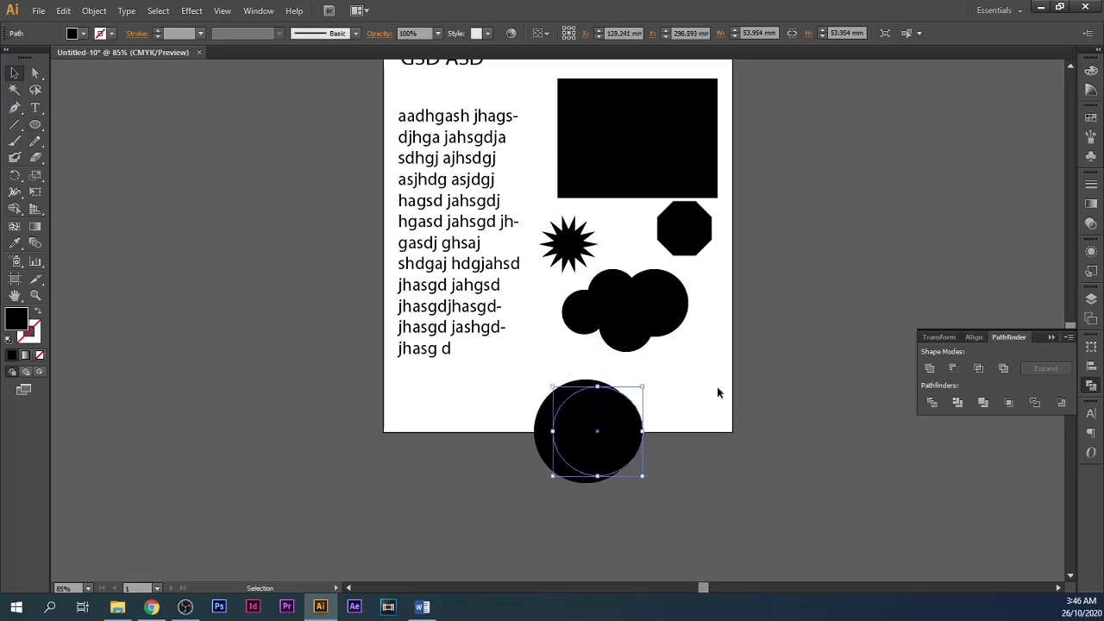
# Step: Subtract the smaller circle from the larger with Minus Front and move the resulting crescent beside the cloud
pyautogui.moveTo(717, 389); pyautogui.dragTo(611, 445)
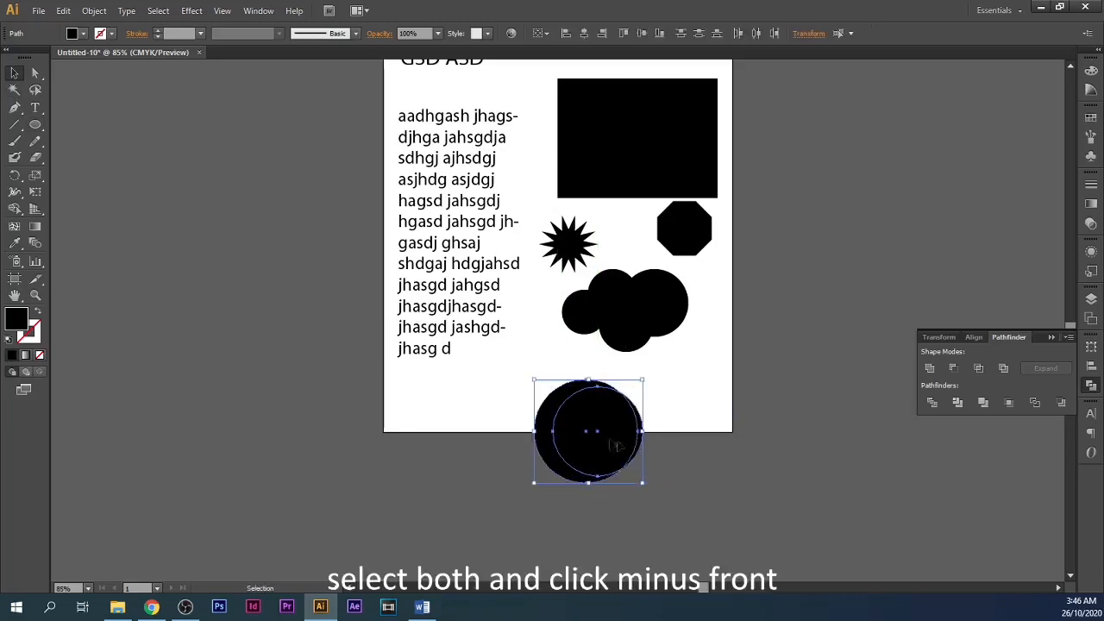
pyautogui.click(958, 367)
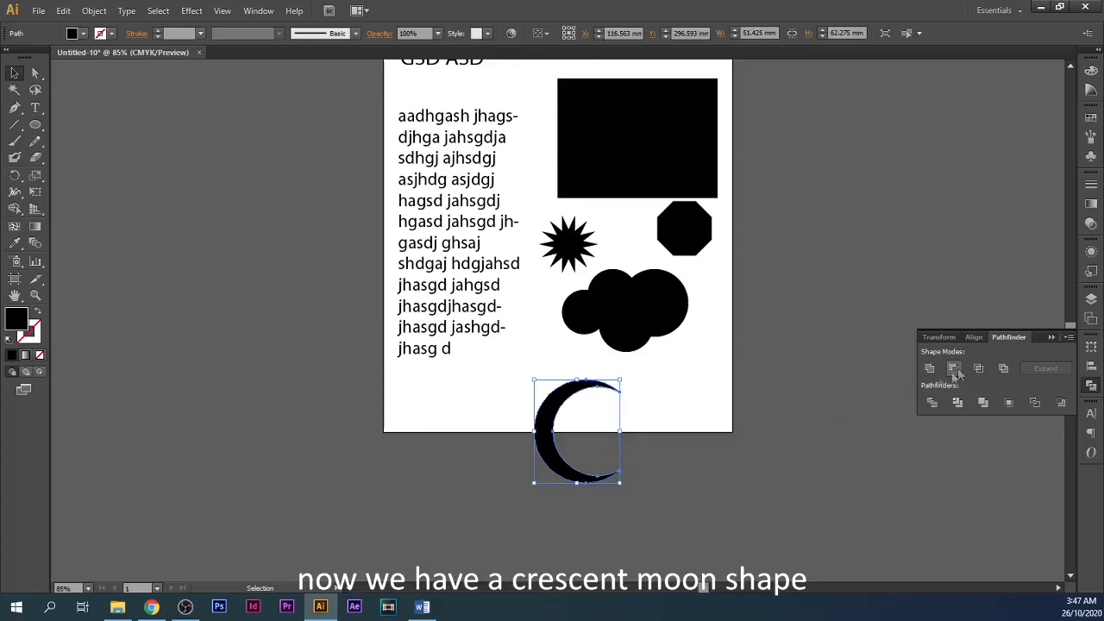
pyautogui.click(756, 401)
pyautogui.moveTo(555, 409); pyautogui.dragTo(708, 332)
pyautogui.click(638, 430)
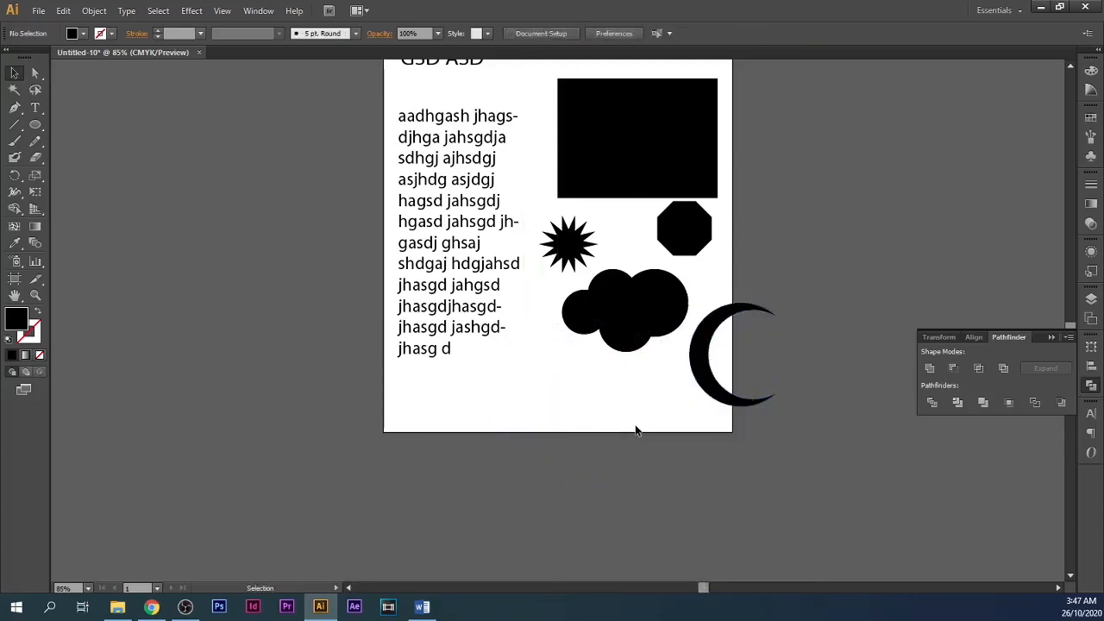
# Step: Draw two circles about 61 mm and 63 mm wide across the page's lower edge and move the second to partly overlap the first
pyautogui.click(36, 125)
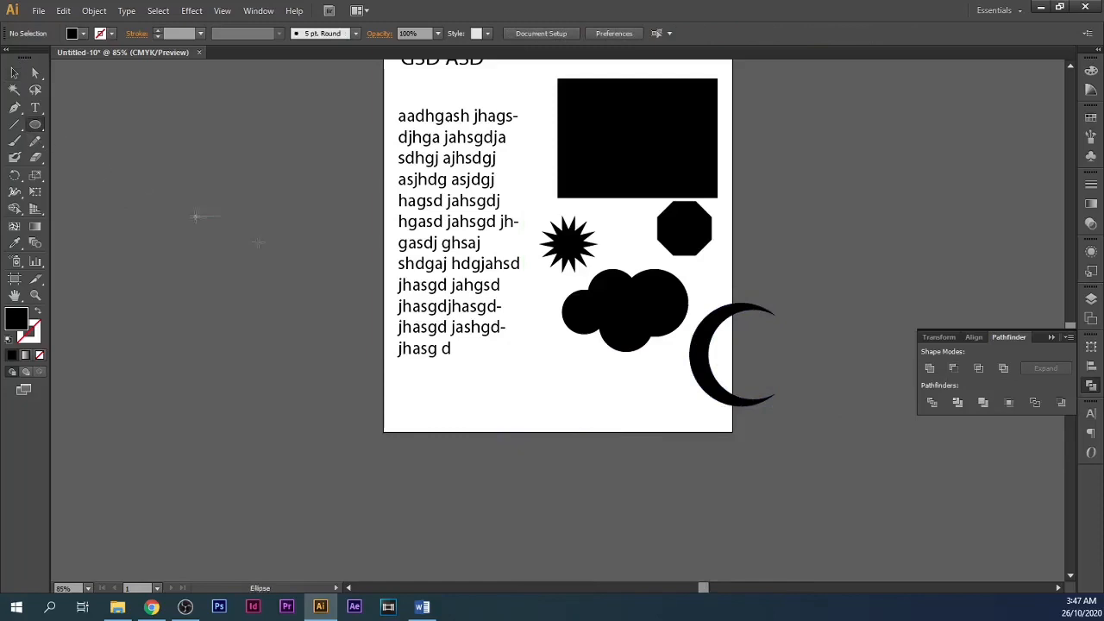
pyautogui.moveTo(488, 396); pyautogui.dragTo(586, 496)
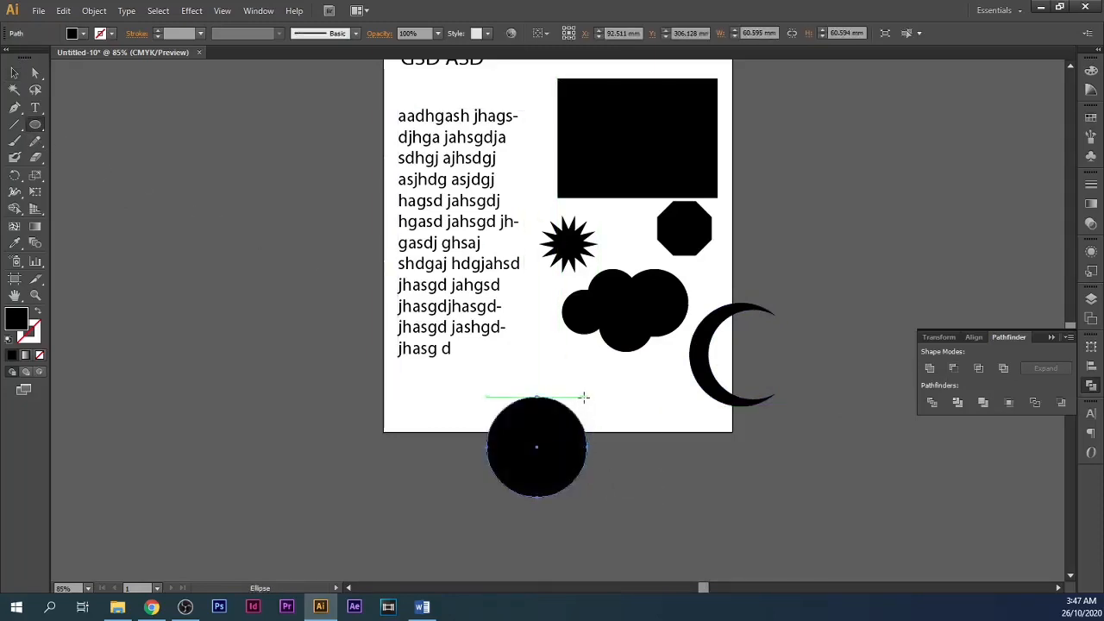
pyautogui.moveTo(584, 397); pyautogui.dragTo(687, 498)
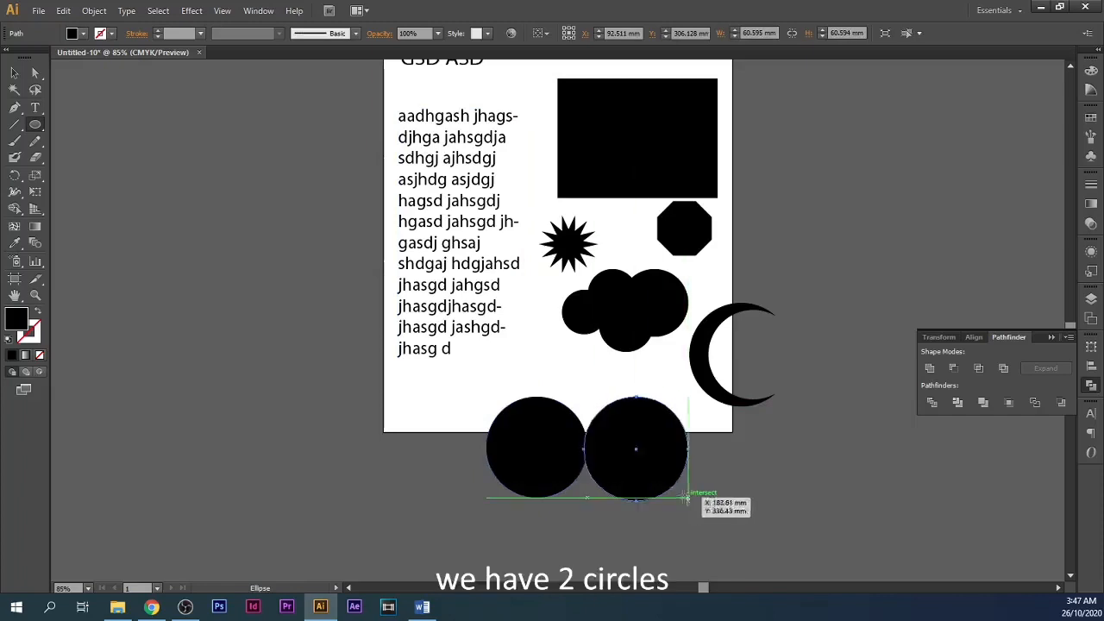
pyautogui.click(14, 73)
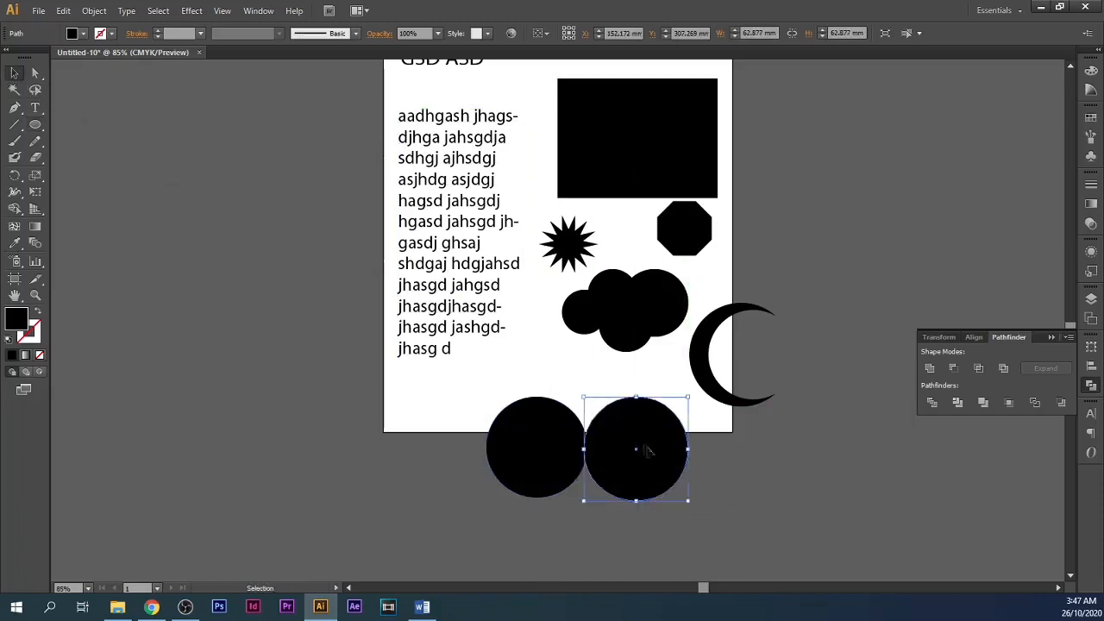
pyautogui.moveTo(648, 450); pyautogui.dragTo(617, 441)
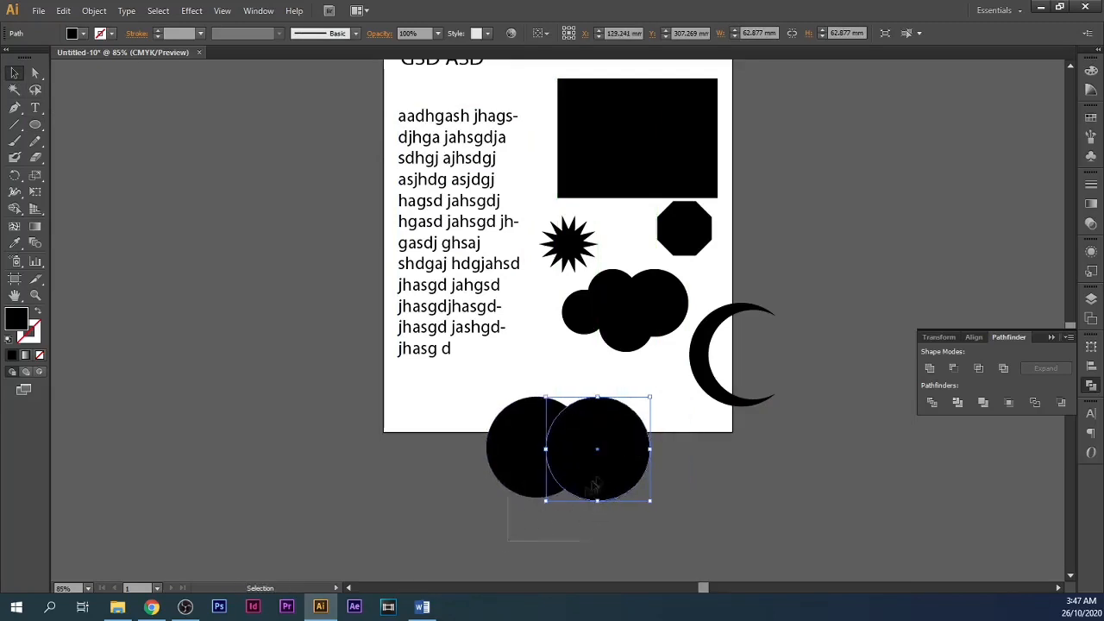
# Step: Divide the two overlapping circles with Pathfinder and ungroup the resulting pieces
pyautogui.moveTo(594, 487); pyautogui.dragTo(630, 452)
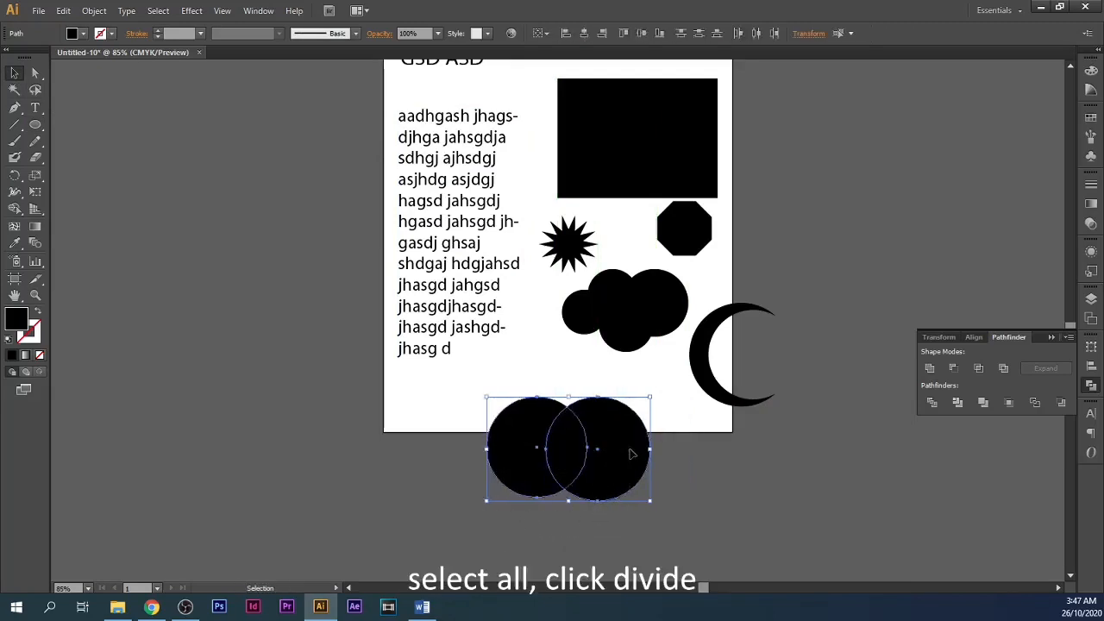
pyautogui.click(931, 403)
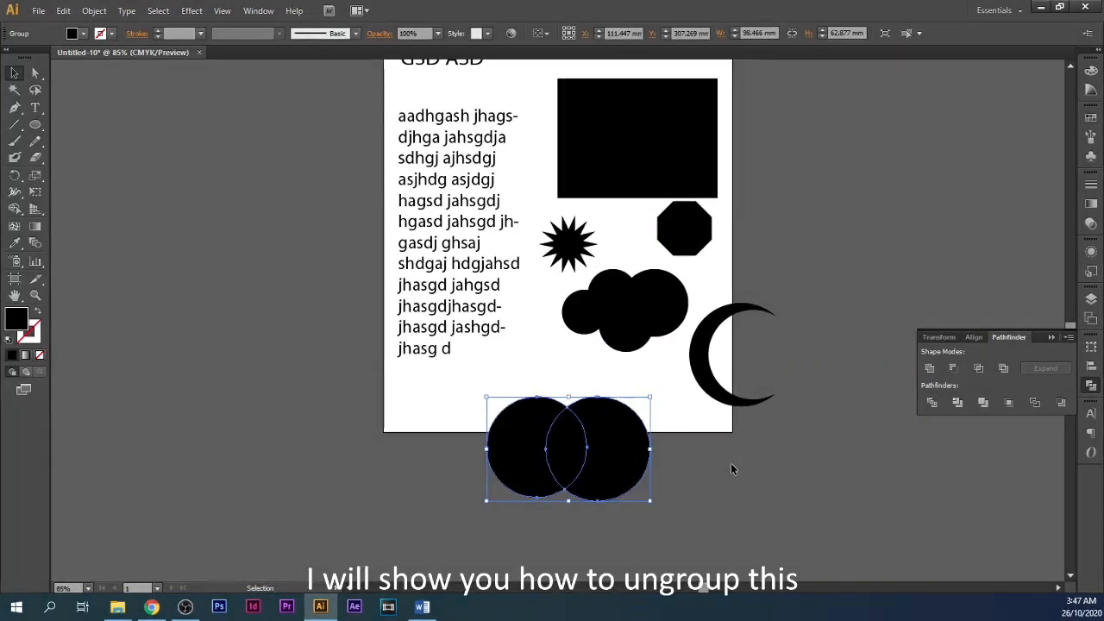
pyautogui.click(730, 463)
pyautogui.click(607, 449)
pyautogui.rightClick(608, 450)
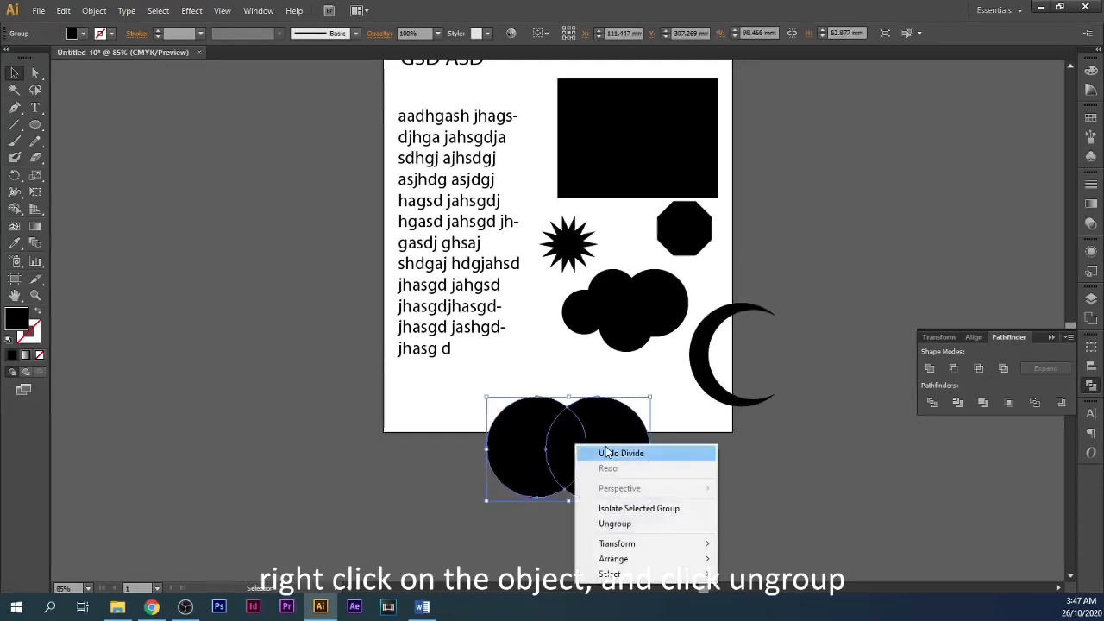
pyautogui.click(615, 525)
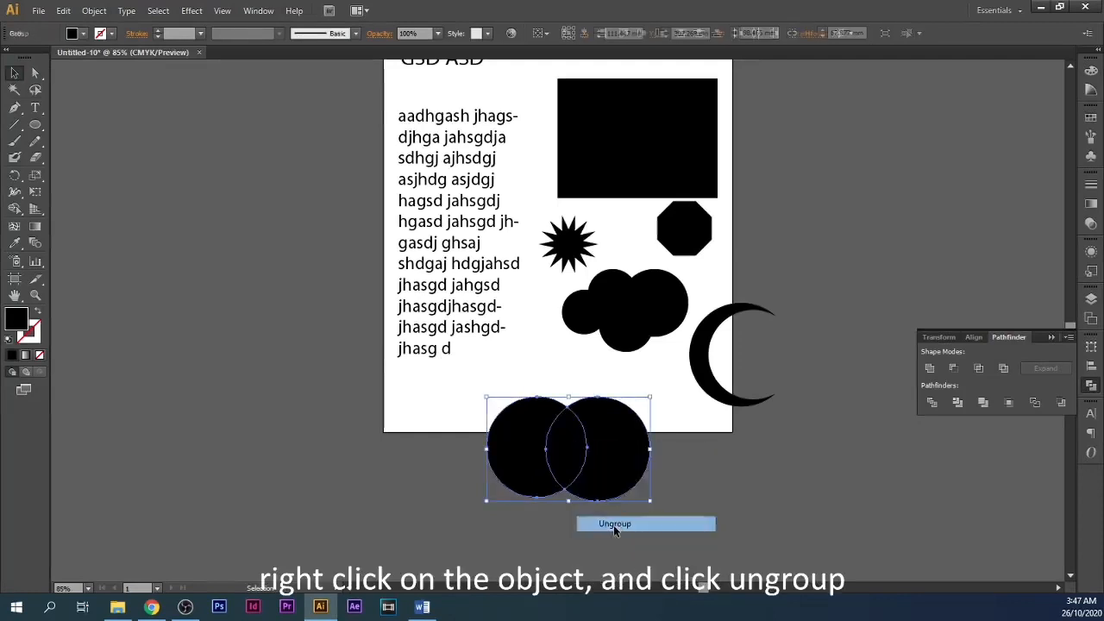
# Step: Pull the divided circle pieces apart, moving the outer crescents outward and the lens-shaped overlap upward
pyautogui.click(697, 446)
pyautogui.moveTo(627, 452); pyautogui.dragTo(651, 456)
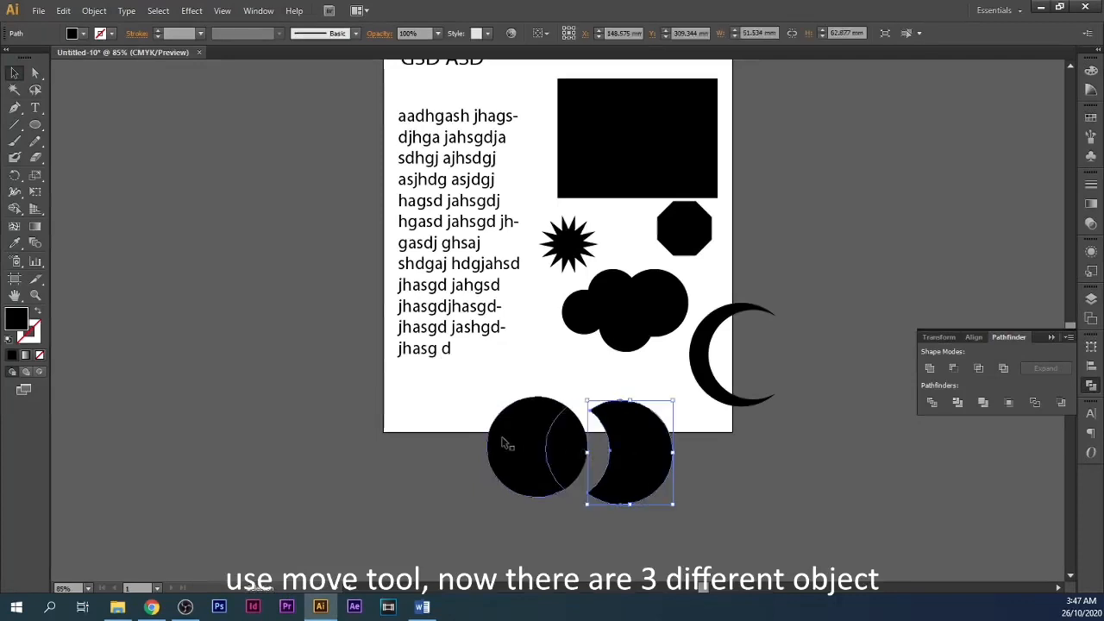
pyautogui.moveTo(504, 446); pyautogui.dragTo(470, 445)
pyautogui.moveTo(567, 449); pyautogui.dragTo(559, 416)
pyautogui.click(728, 478)
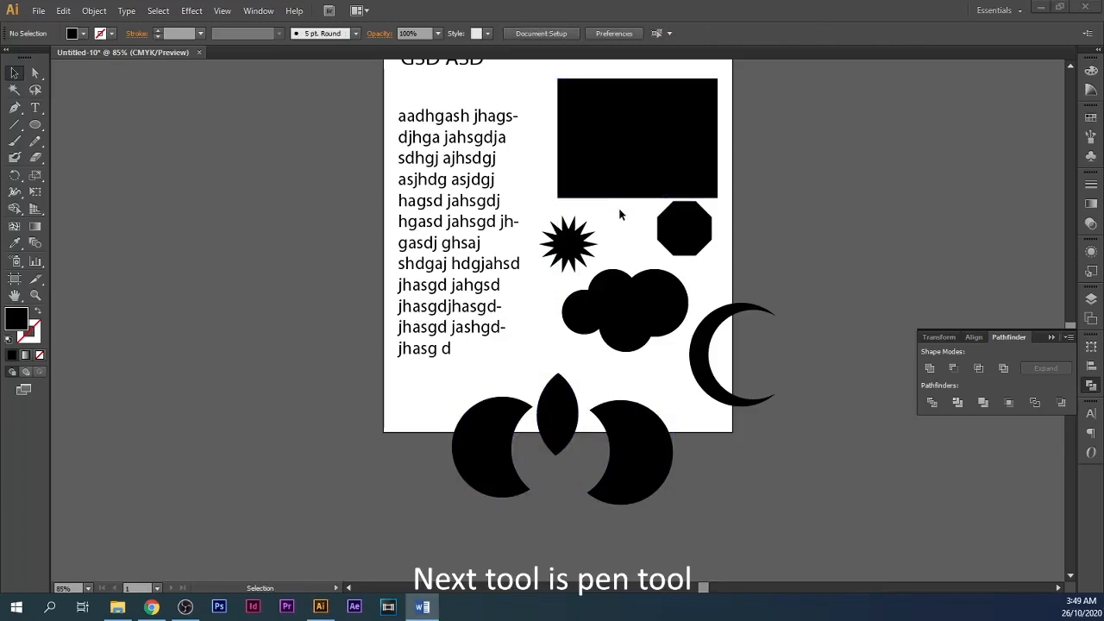
# Step: Draw the left half of a shield beside the page with the Pen tool, about 46 mm wide and 111 mm tall, with a curved lower-left corner
pyautogui.click(14, 106)
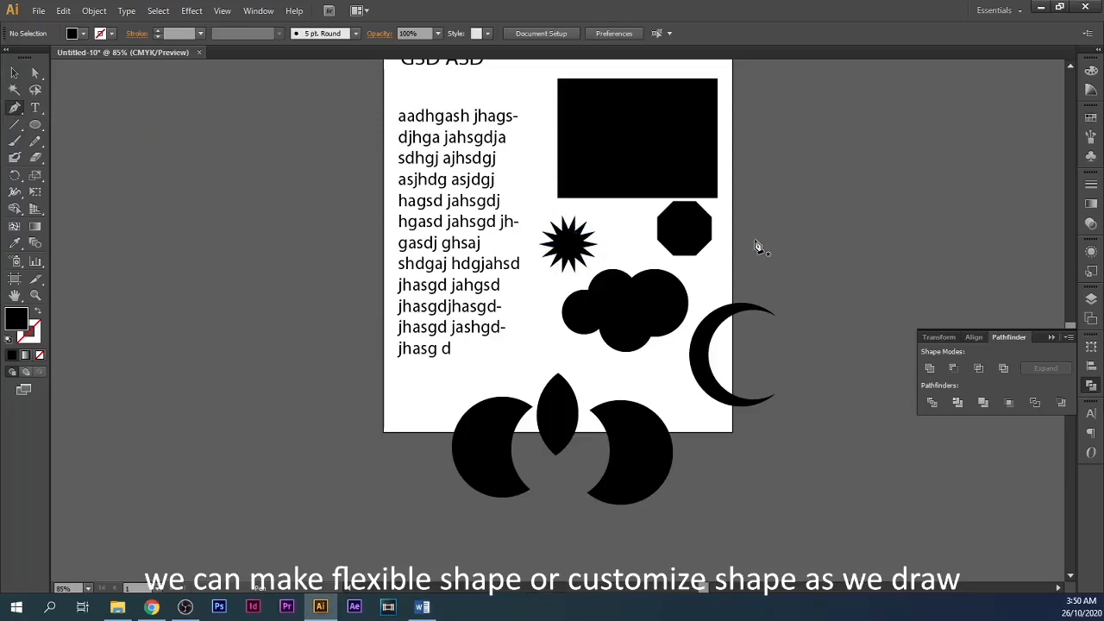
pyautogui.hscroll(3, 754, 238)
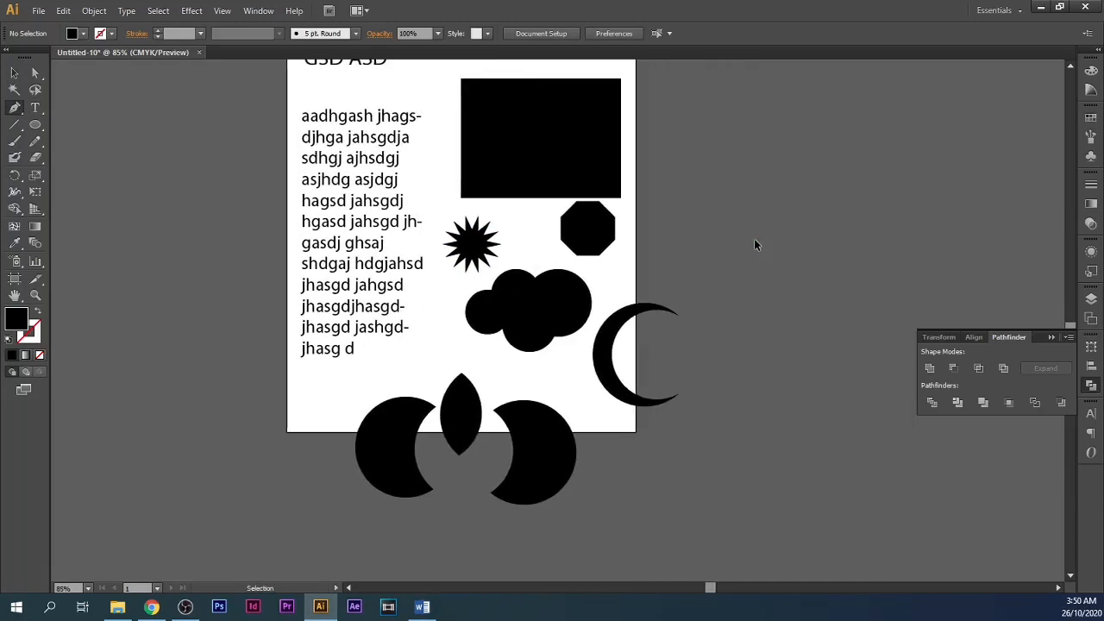
pyautogui.scroll(3, 754, 241)
pyautogui.hscroll(3, 754, 247)
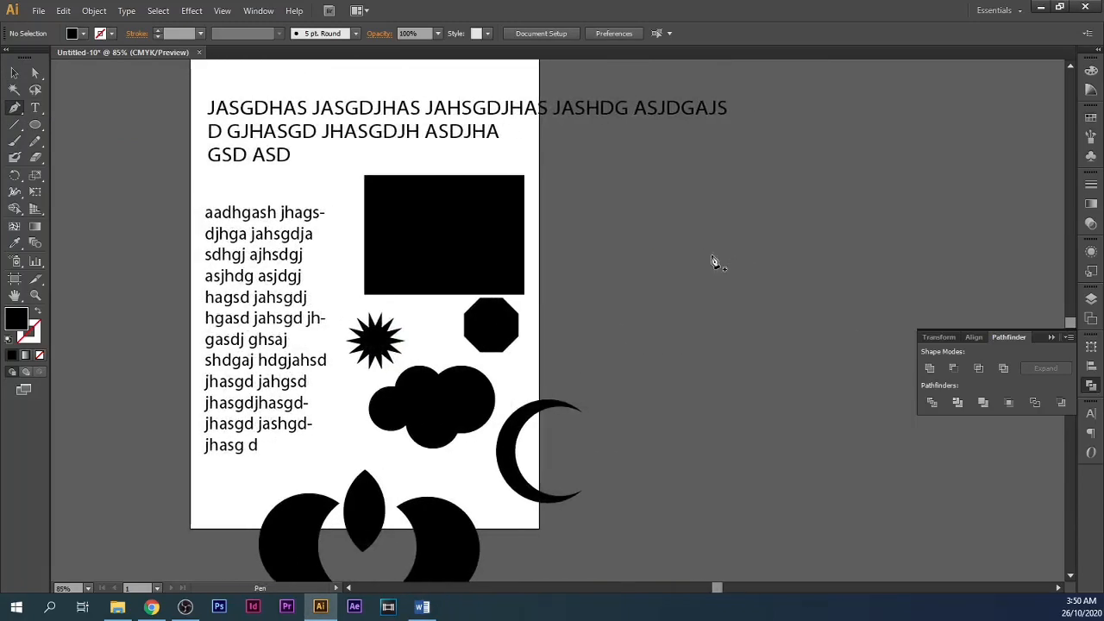
pyautogui.keyDown('alt'); pyautogui.scroll(1, 681, 218); pyautogui.keyUp('alt')
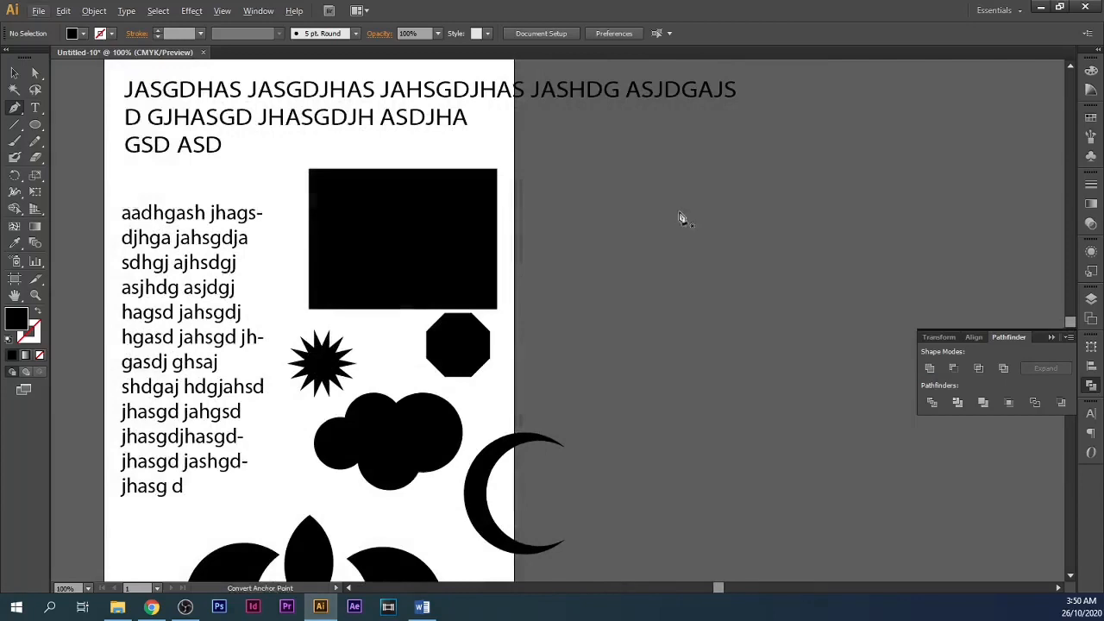
pyautogui.click(667, 156)
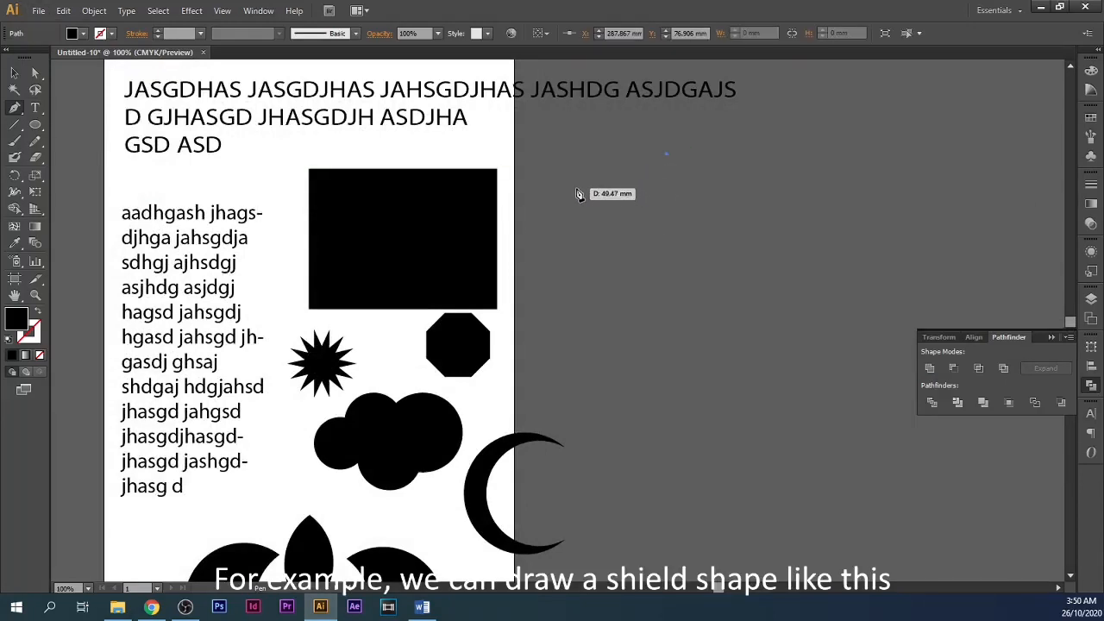
pyautogui.click(576, 188)
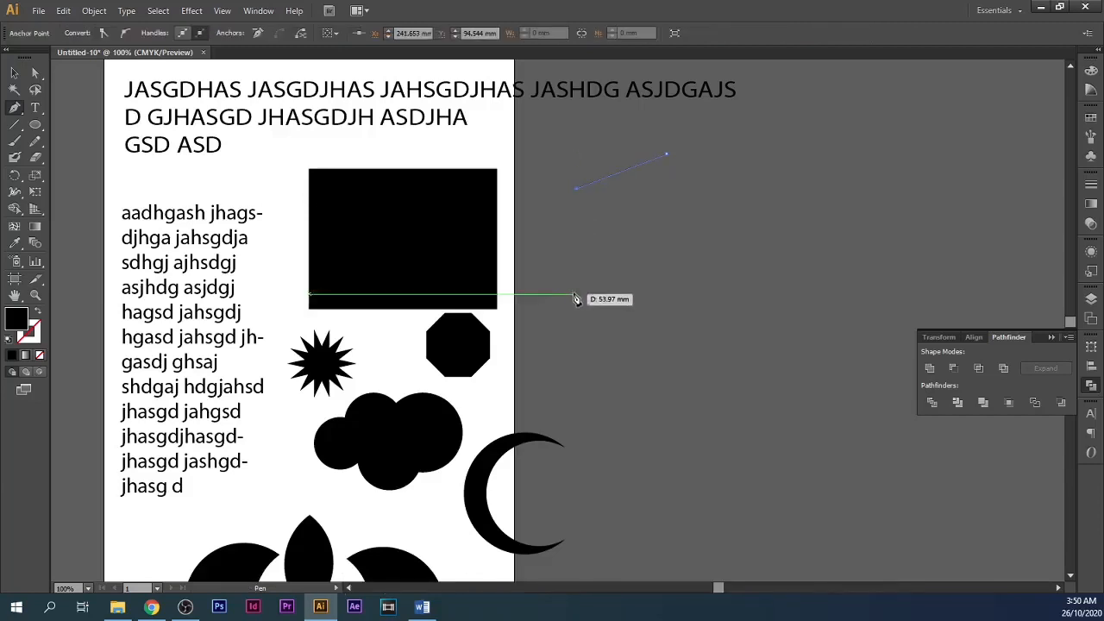
pyautogui.moveTo(577, 299); pyautogui.dragTo(579, 357)
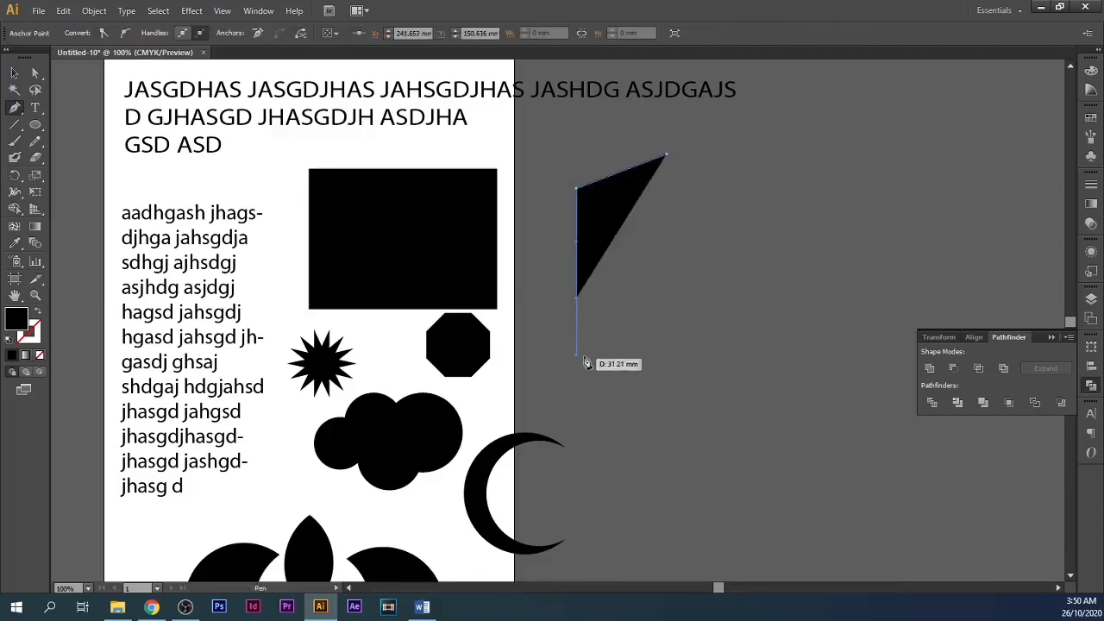
pyautogui.click(667, 372)
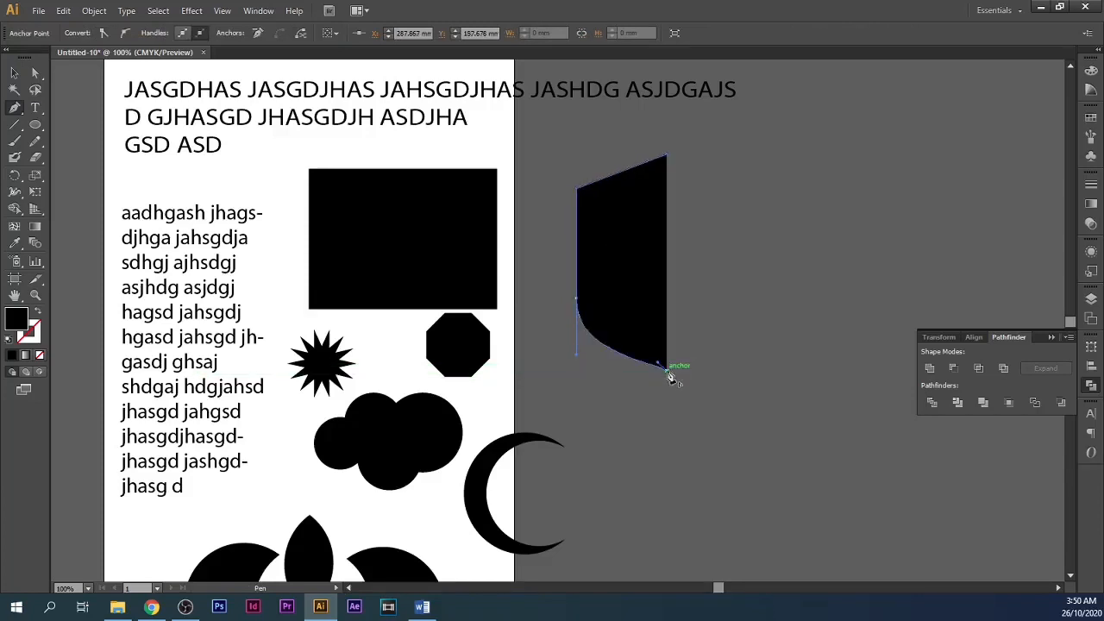
pyautogui.click(666, 157)
pyautogui.click(15, 73)
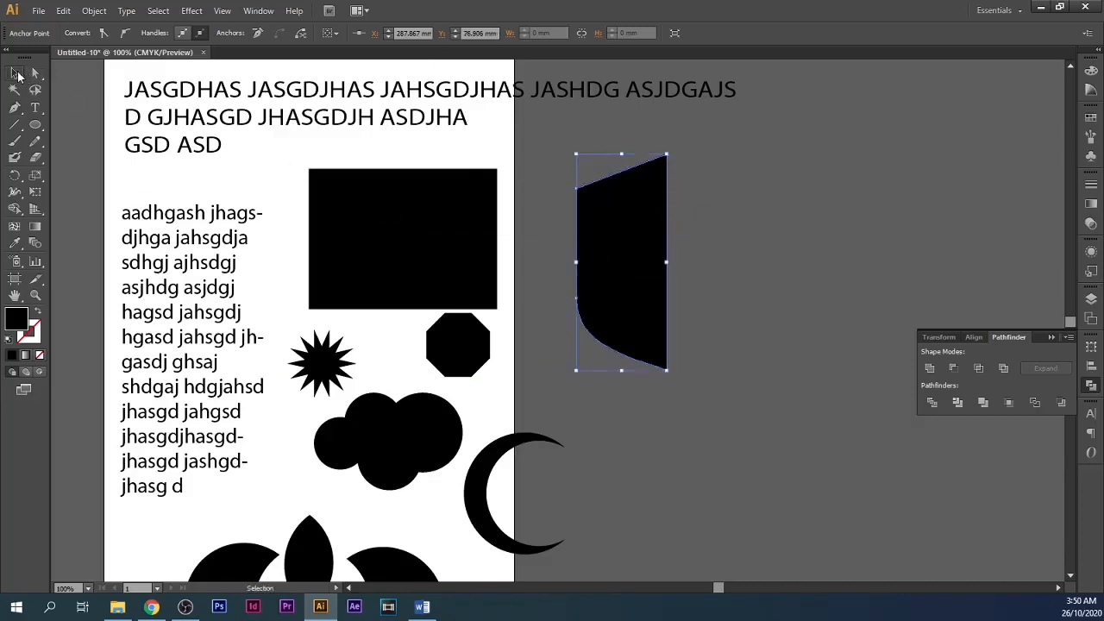
pyautogui.click(707, 288)
# Step: Duplicate the shield half and place the copy against the original's straight right edge
pyautogui.click(656, 268)
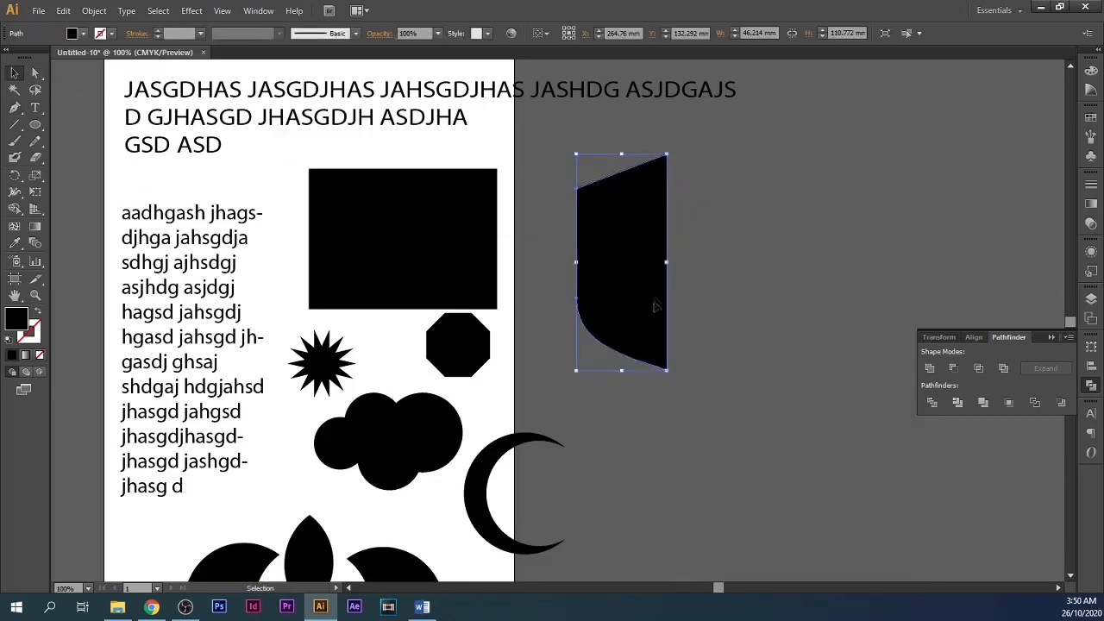
pyautogui.press('a')
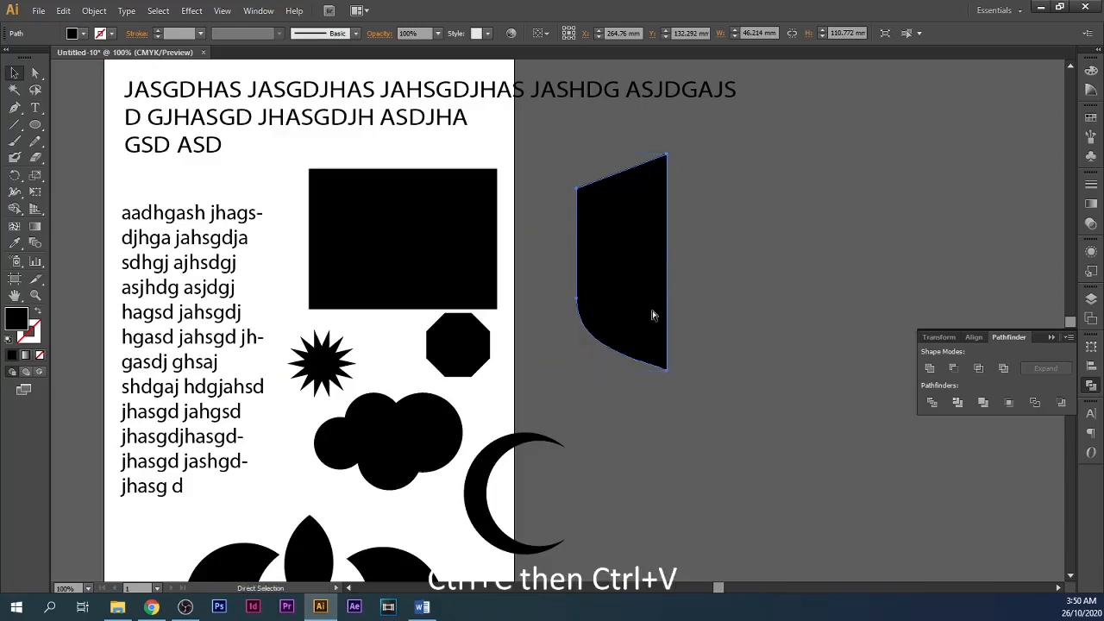
pyautogui.hotkey('ctrl', 'c')
pyautogui.hotkey('ctrl', 'v')
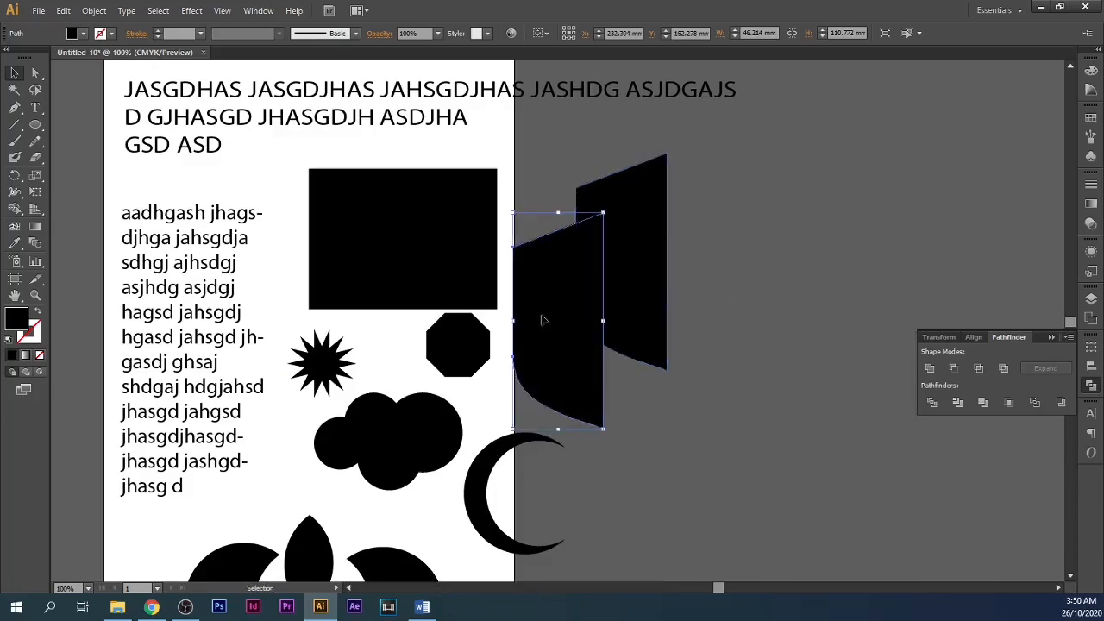
pyautogui.moveTo(540, 319); pyautogui.dragTo(697, 263)
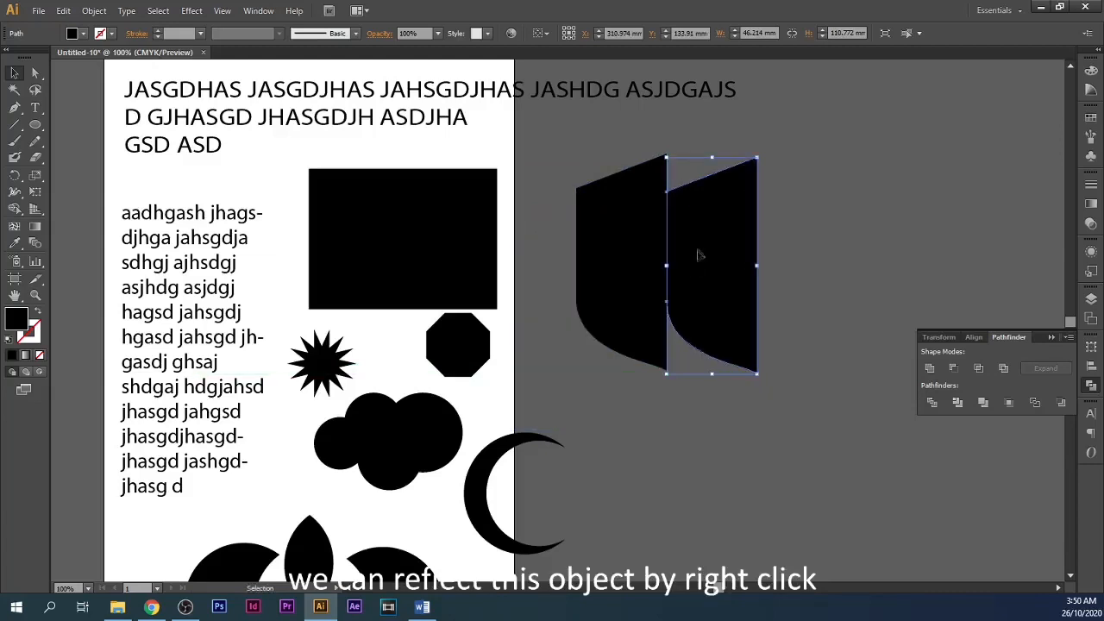
# Step: Reflect the copied shield half across the vertical axis
pyautogui.rightClick(699, 251)
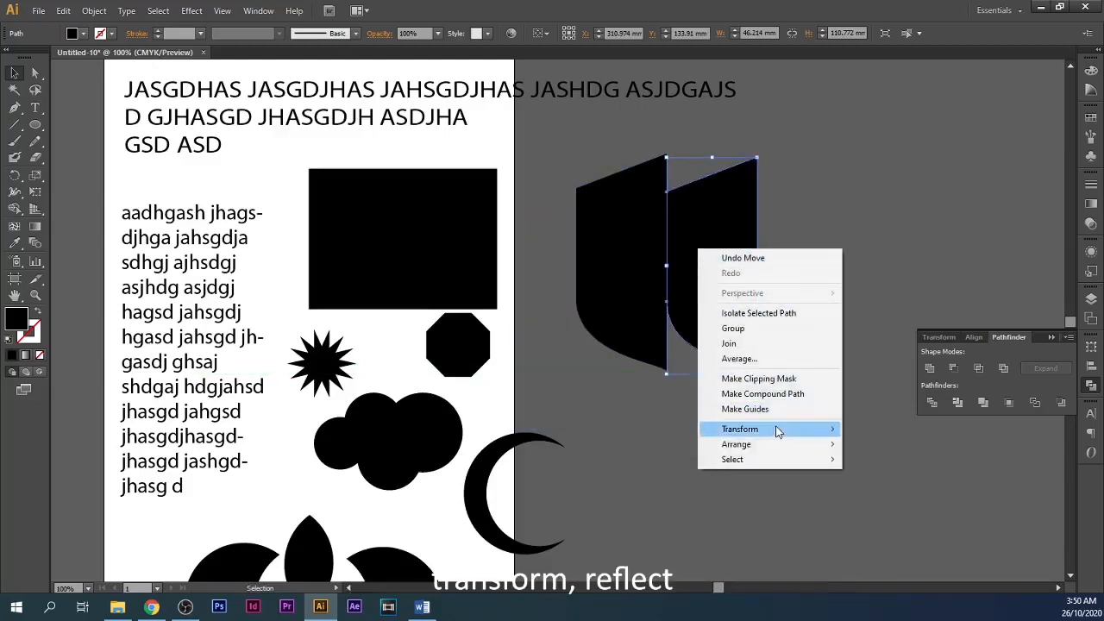
pyautogui.moveTo(778, 428)
pyautogui.click(893, 480)
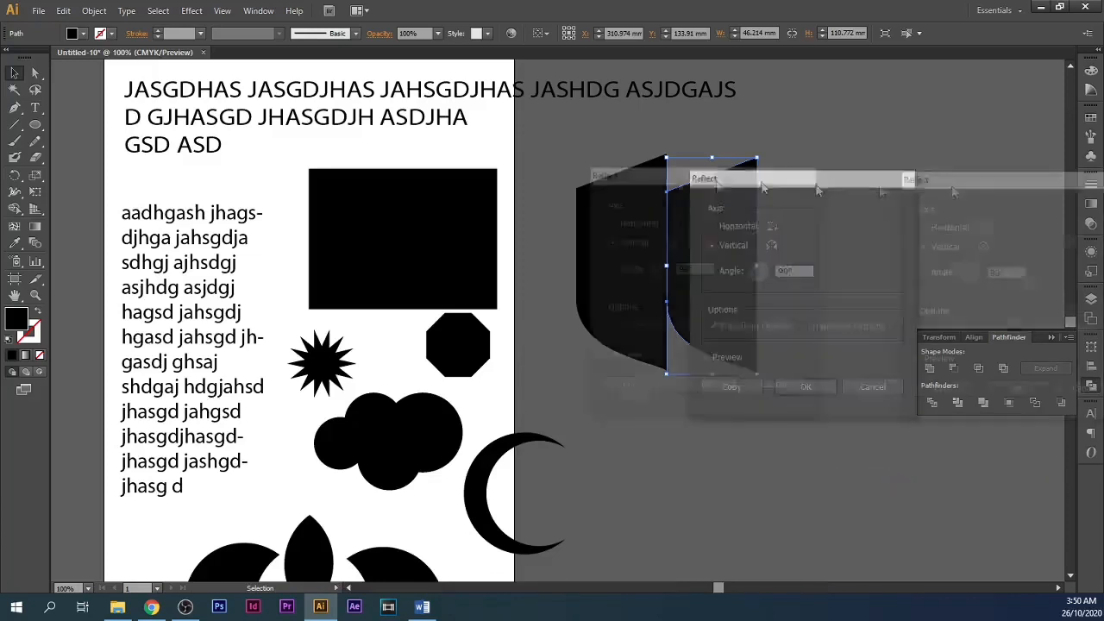
pyautogui.click(439, 388)
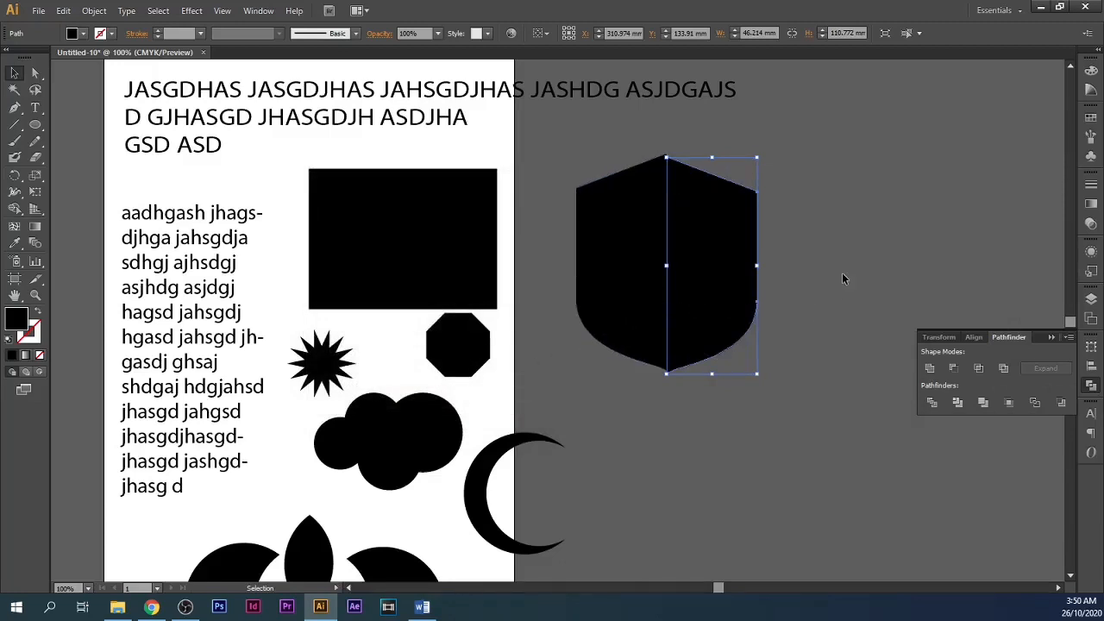
# Step: Move the reflected half slightly upward so its top corner meets the original half's peak
pyautogui.click(711, 132)
pyautogui.scroll(4, 678, 148)
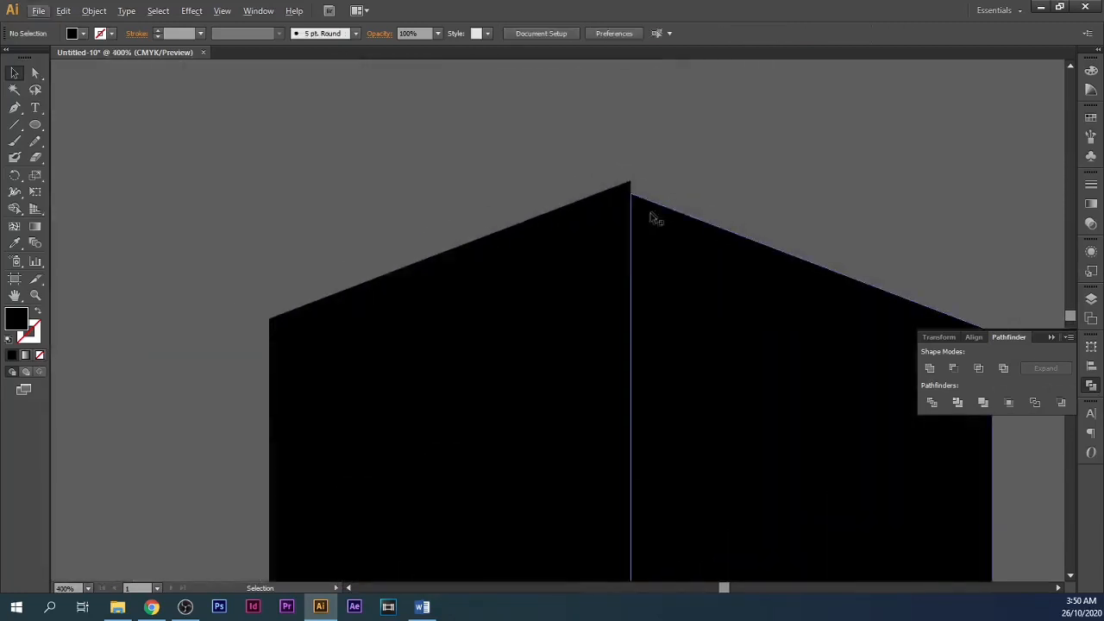
pyautogui.moveTo(651, 214); pyautogui.dragTo(653, 206)
pyautogui.scroll(-5, 658, 271)
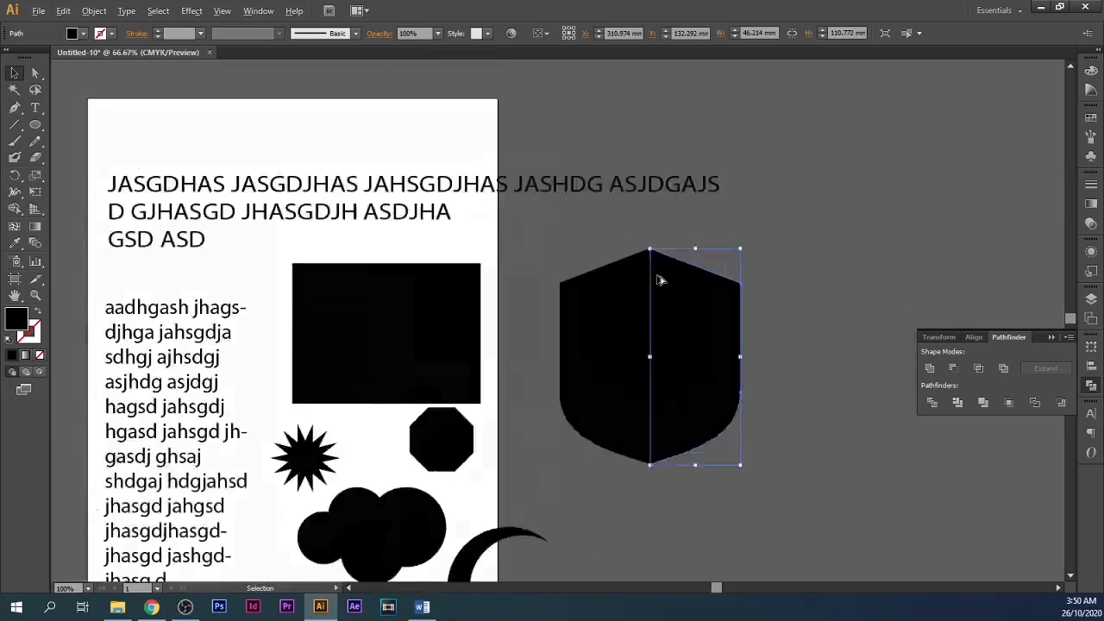
pyautogui.scroll(2, 716, 298)
pyautogui.scroll(-1, 779, 319)
pyautogui.hscroll(-2, 780, 319)
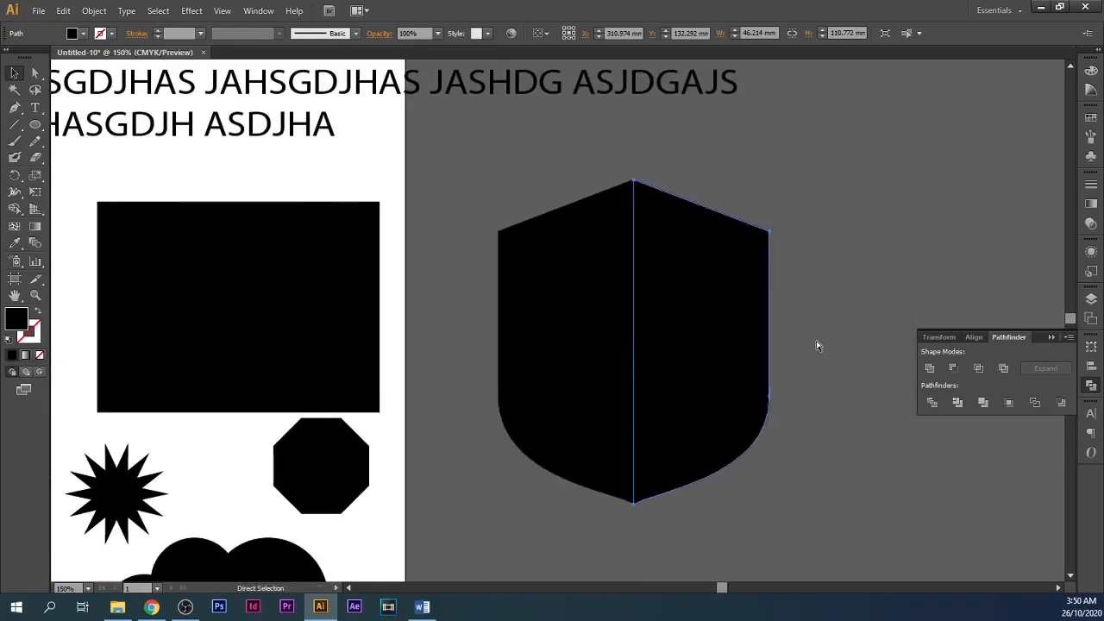
# Step: Select both shield halves and fill them with a bright blue from the Color Picker
pyautogui.click(831, 209)
pyautogui.moveTo(831, 210); pyautogui.dragTo(583, 364)
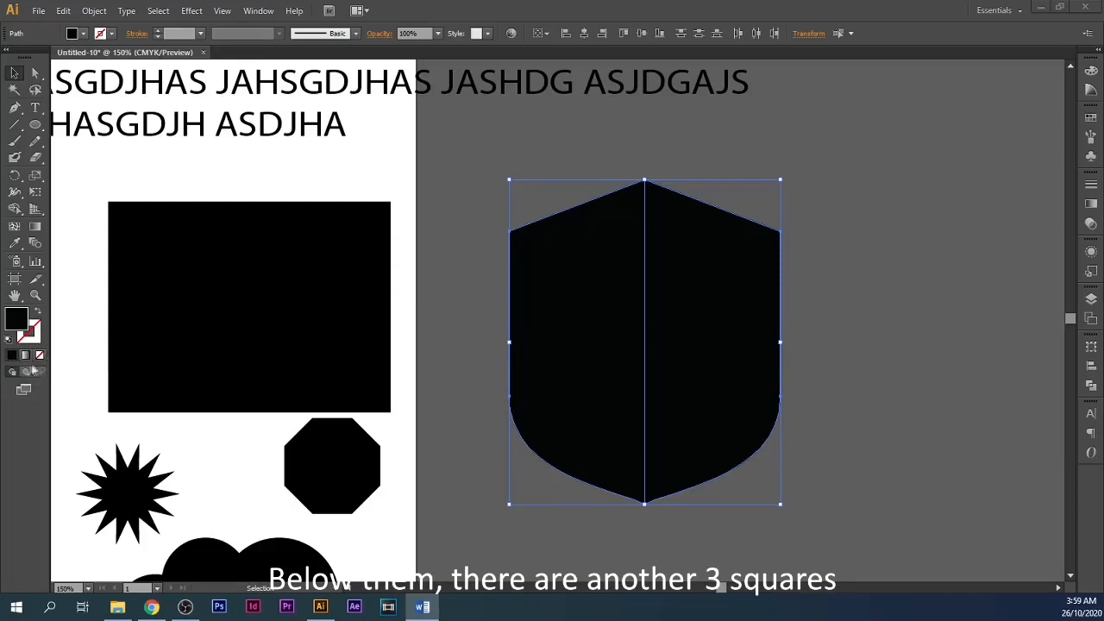
pyautogui.doubleClick(16, 319)
pyautogui.click(489, 219)
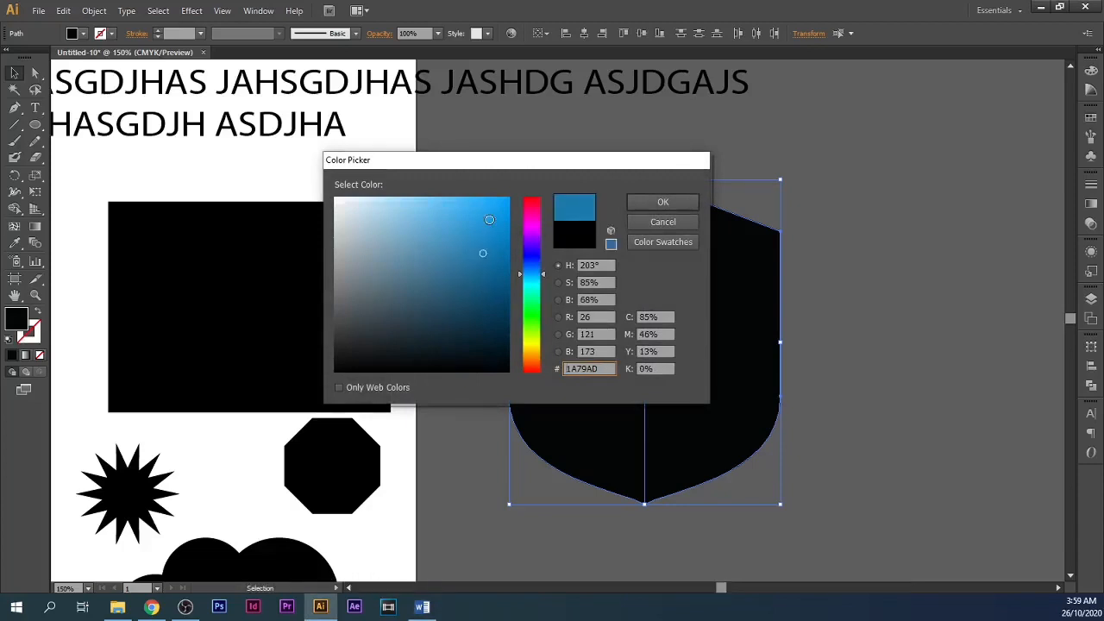
pyautogui.click(662, 202)
# Step: Change the fill of both shield halves to magenta with the Color Picker
pyautogui.doubleClick(16, 320)
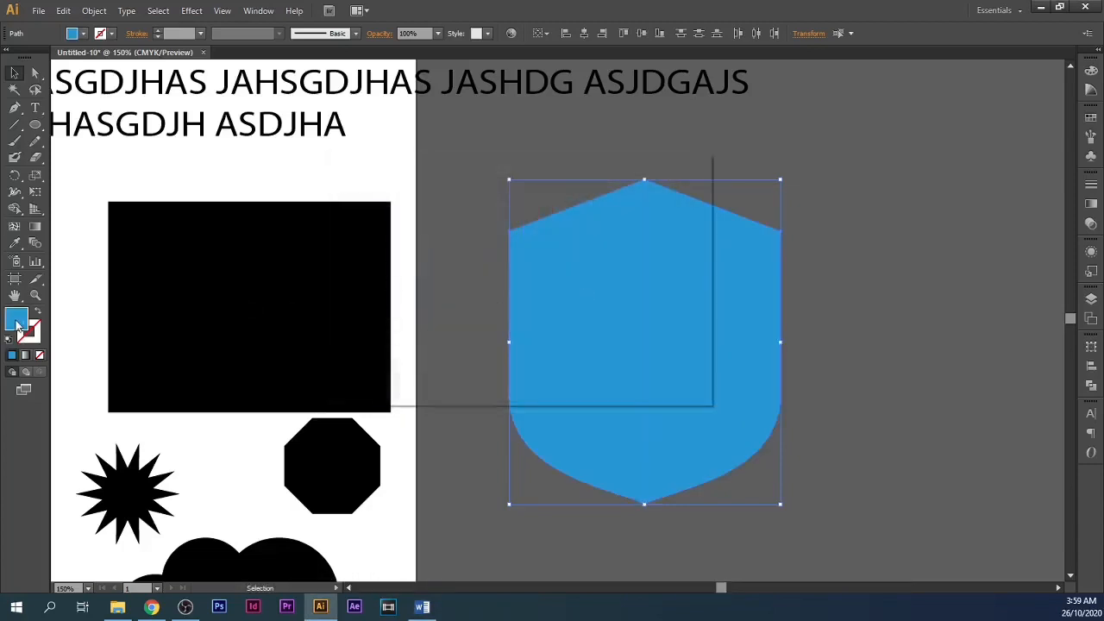
pyautogui.click(528, 222)
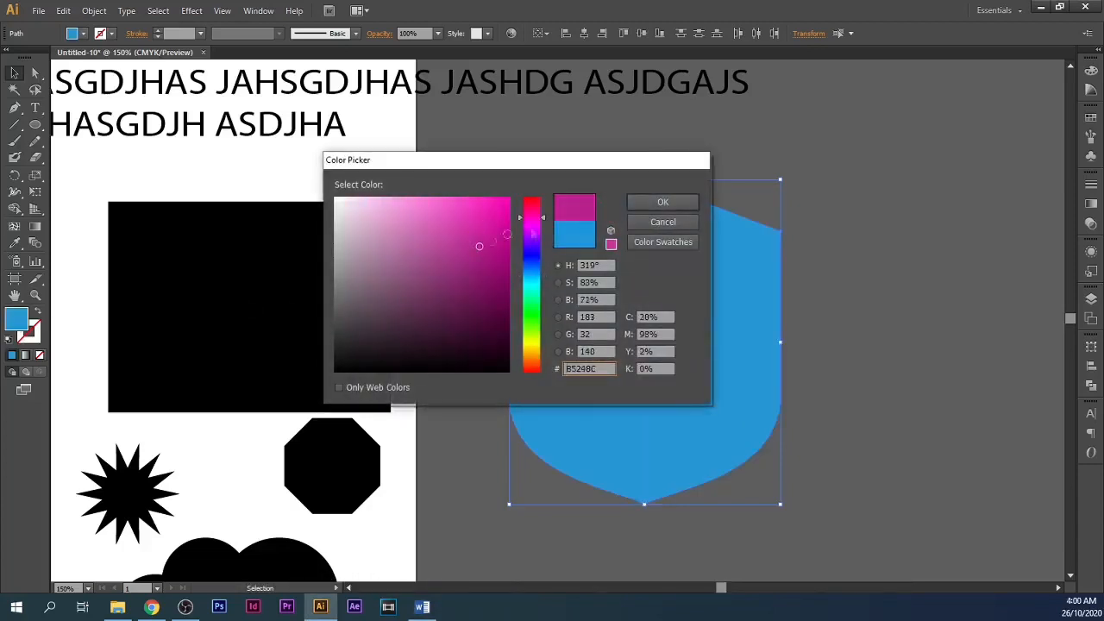
pyautogui.click(660, 202)
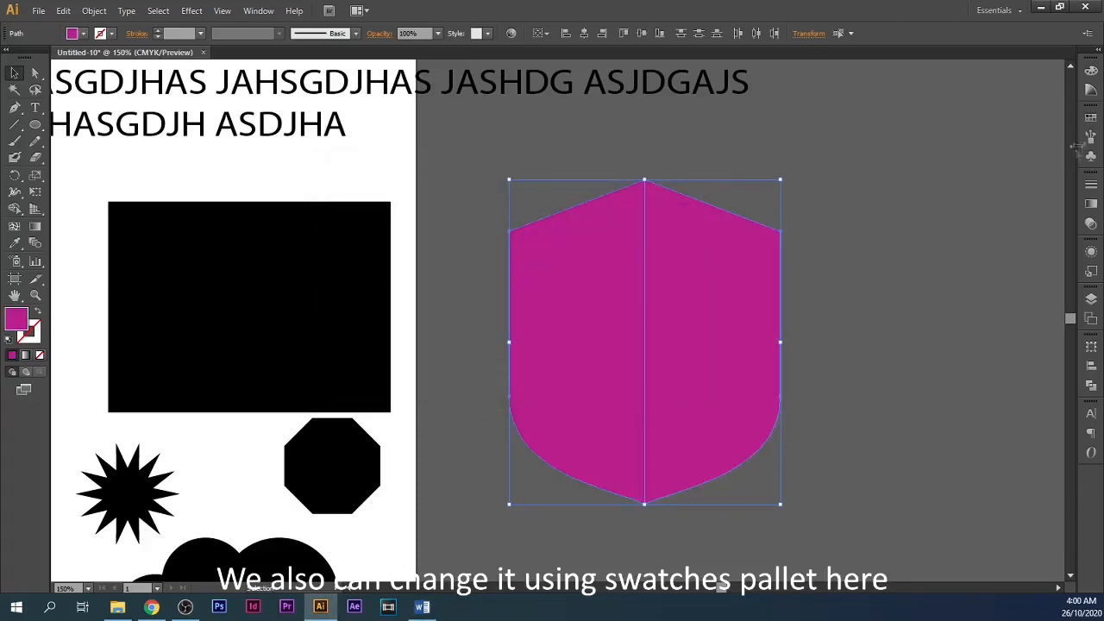
# Step: Open the swatches and try several colours on both shield halves, including red, yellow and dark blue, ending with orange
pyautogui.click(1091, 117)
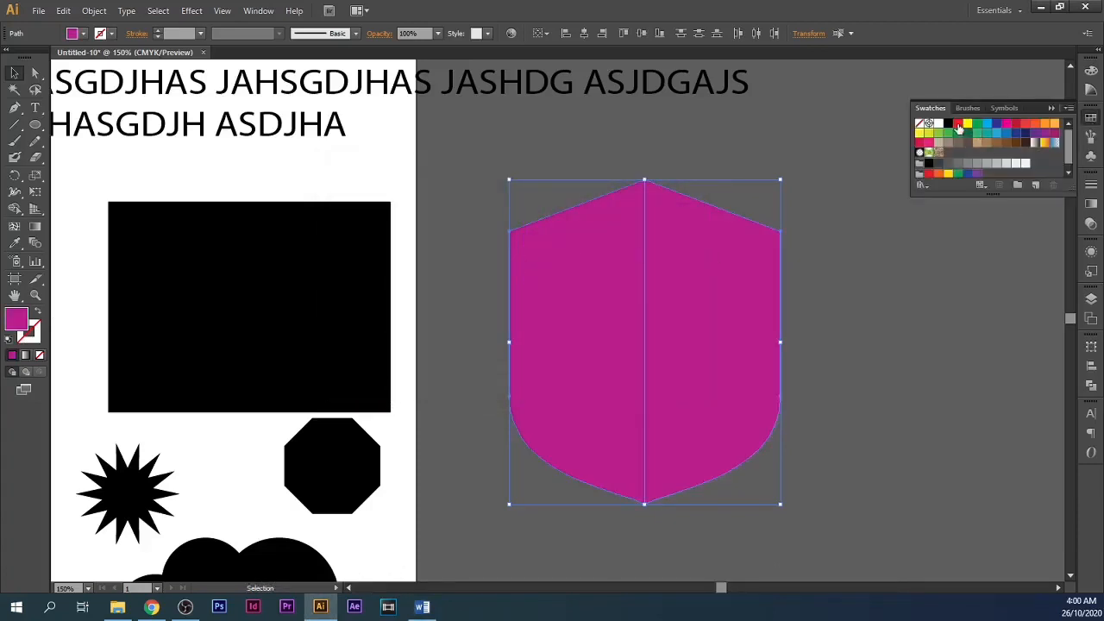
pyautogui.click(957, 124)
pyautogui.click(967, 123)
pyautogui.click(997, 125)
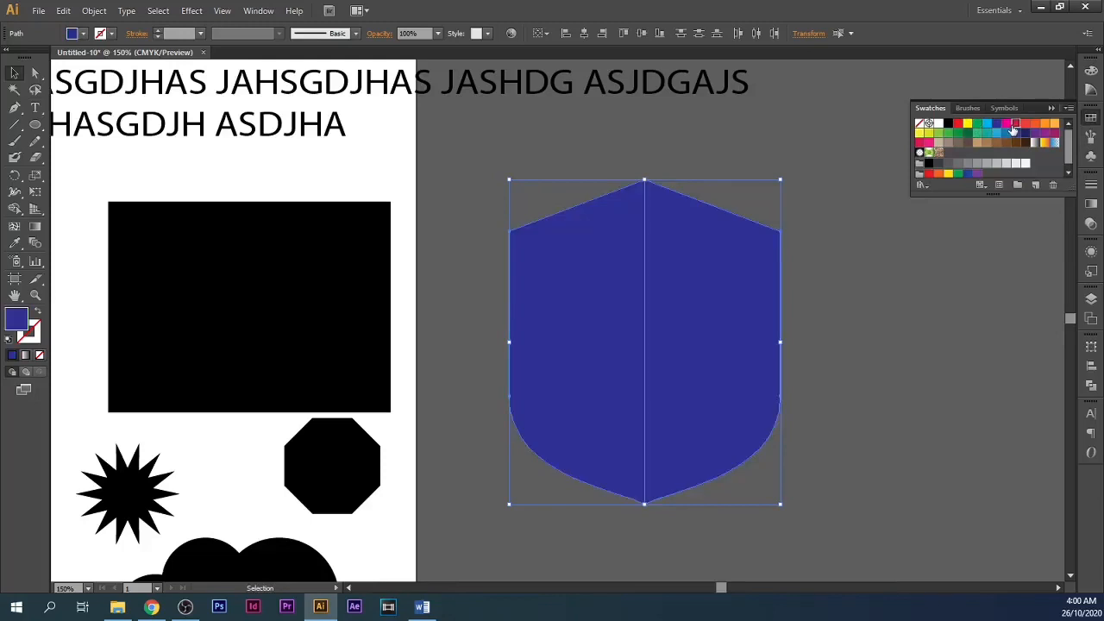
pyautogui.click(1015, 124)
pyautogui.click(1035, 123)
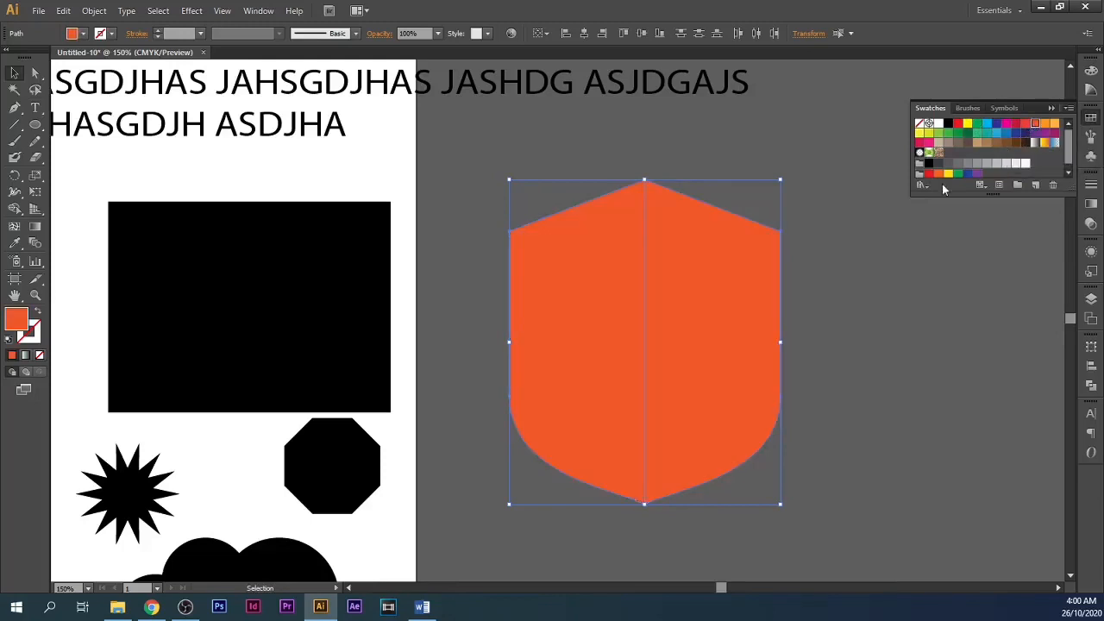
# Step: Fill the shield's right half with the dark green swatch and its left half with the light blue swatch
pyautogui.click(822, 278)
pyautogui.click(744, 301)
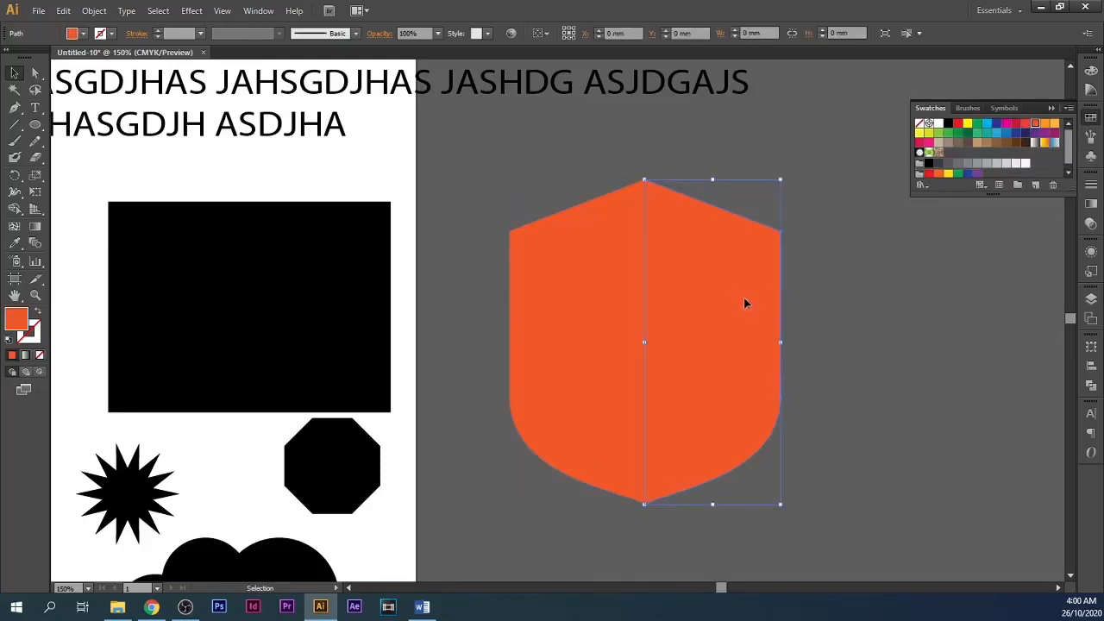
pyautogui.click(966, 138)
pyautogui.click(624, 299)
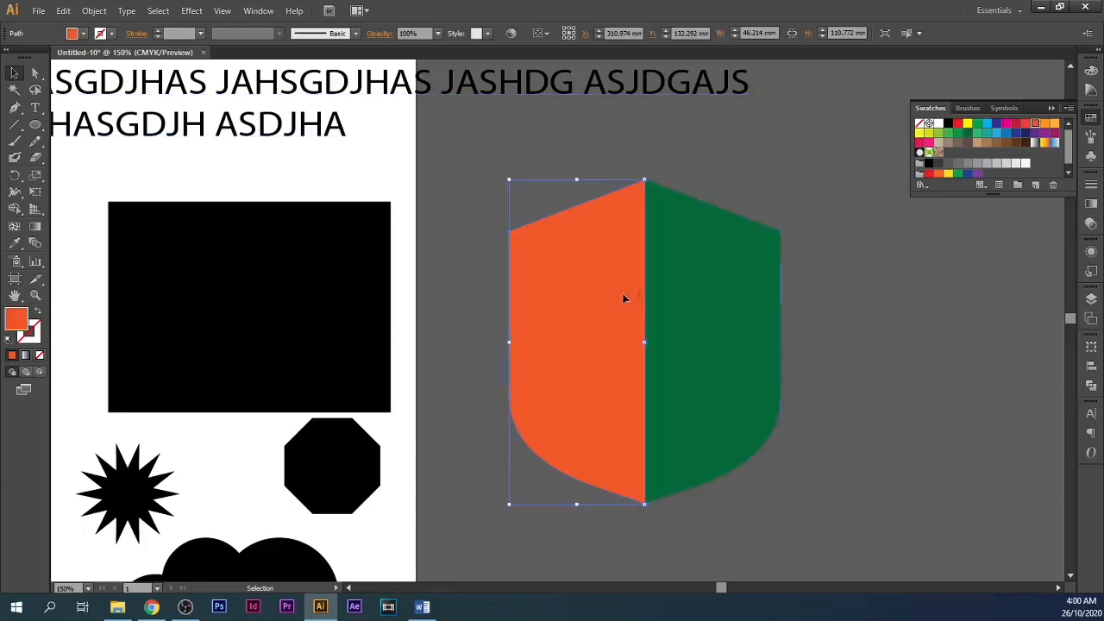
pyautogui.click(997, 135)
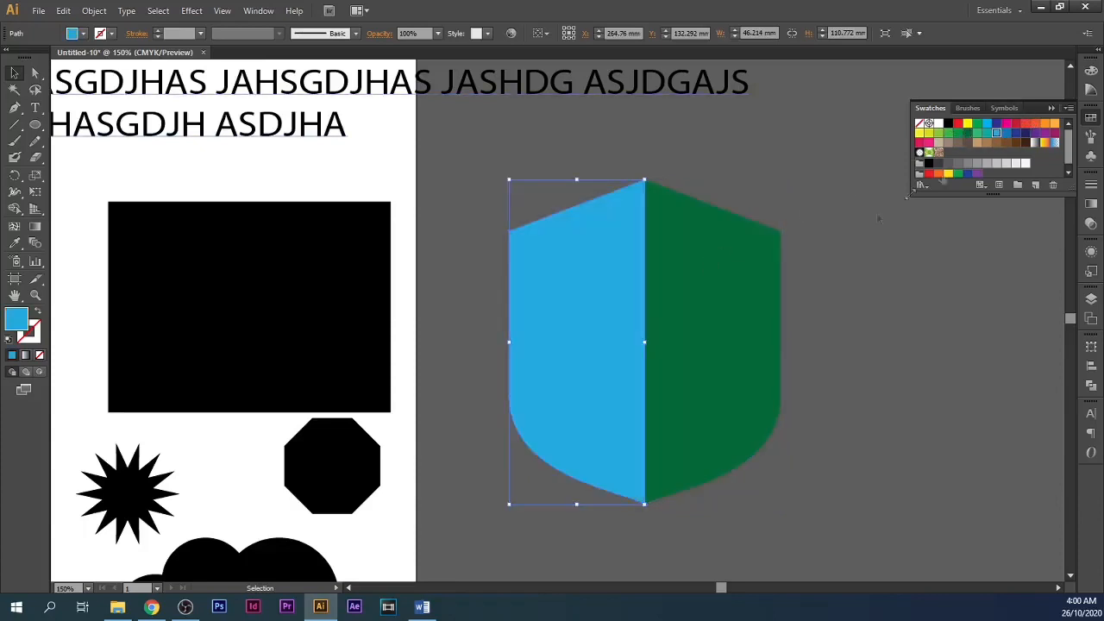
pyautogui.click(819, 285)
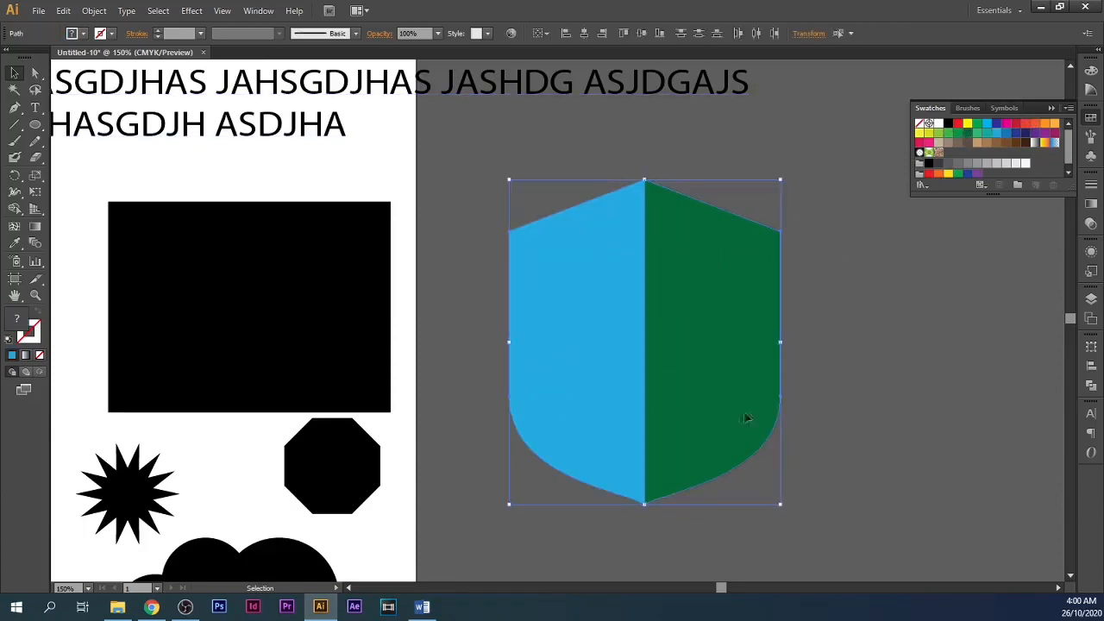
pyautogui.click(614, 316)
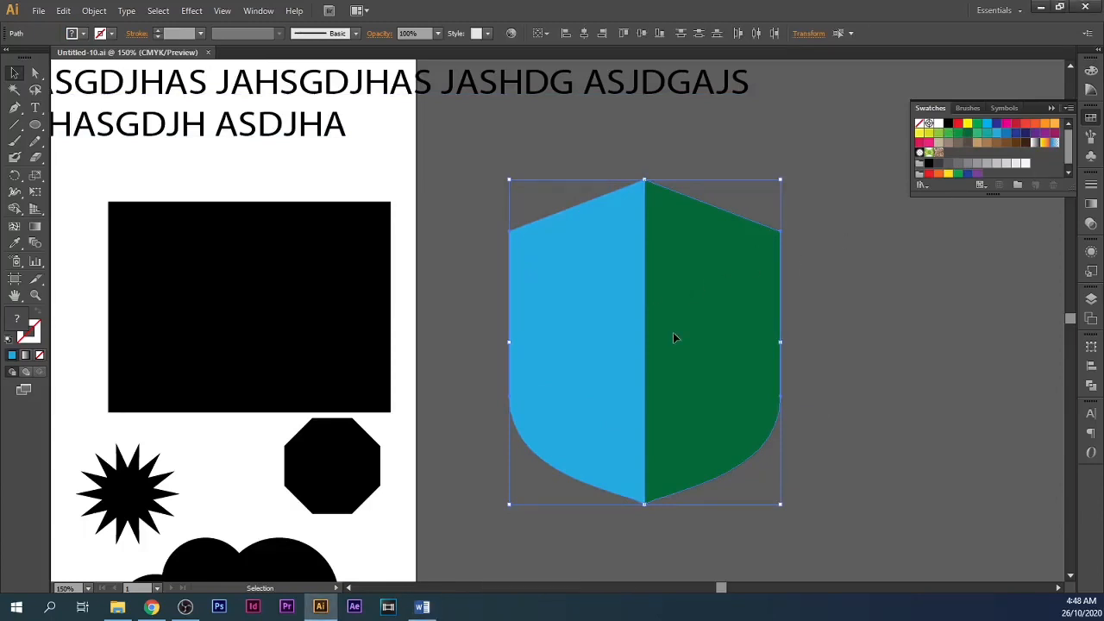
pyautogui.click(846, 323)
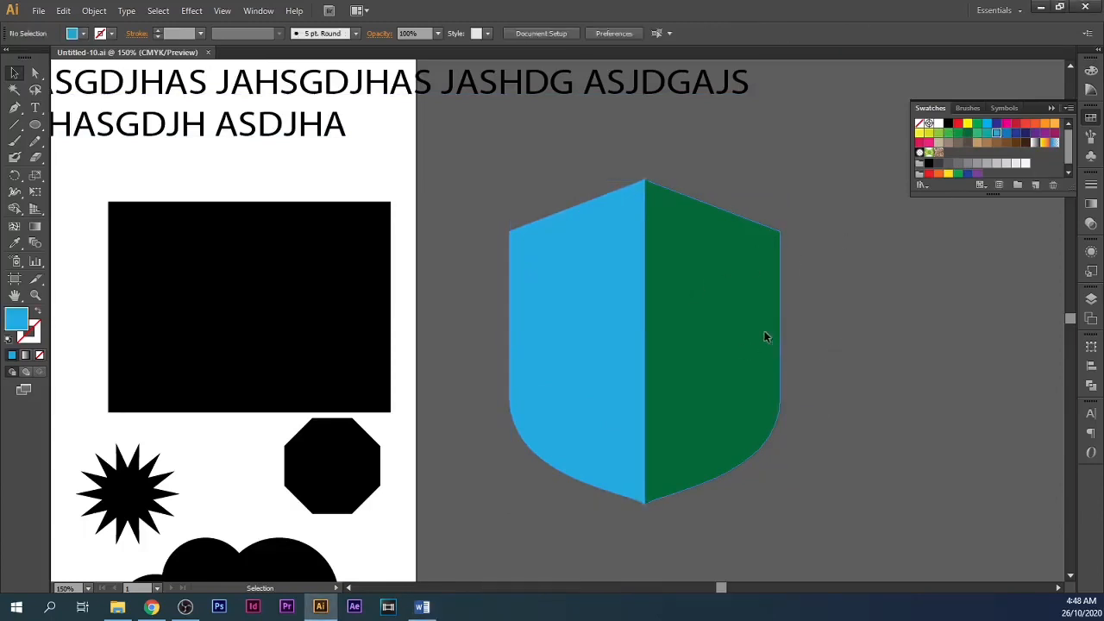
# Step: Fill the shield's right half with the default white-to-black linear gradient and show the gradient settings
pyautogui.click(767, 337)
pyautogui.click(26, 356)
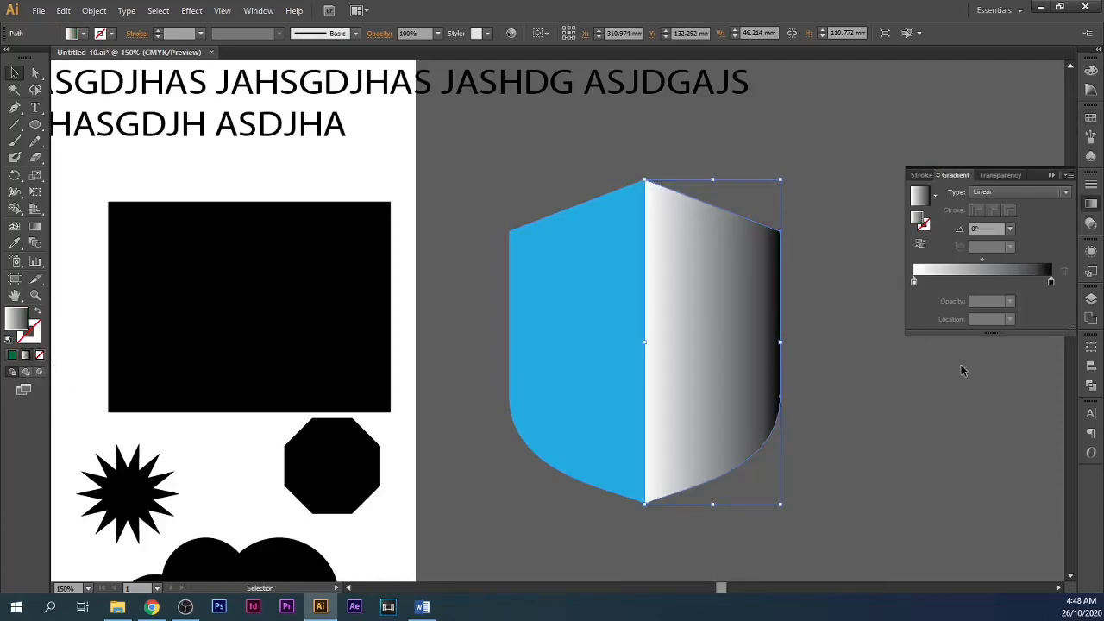
pyautogui.click(1093, 209)
pyautogui.click(1094, 209)
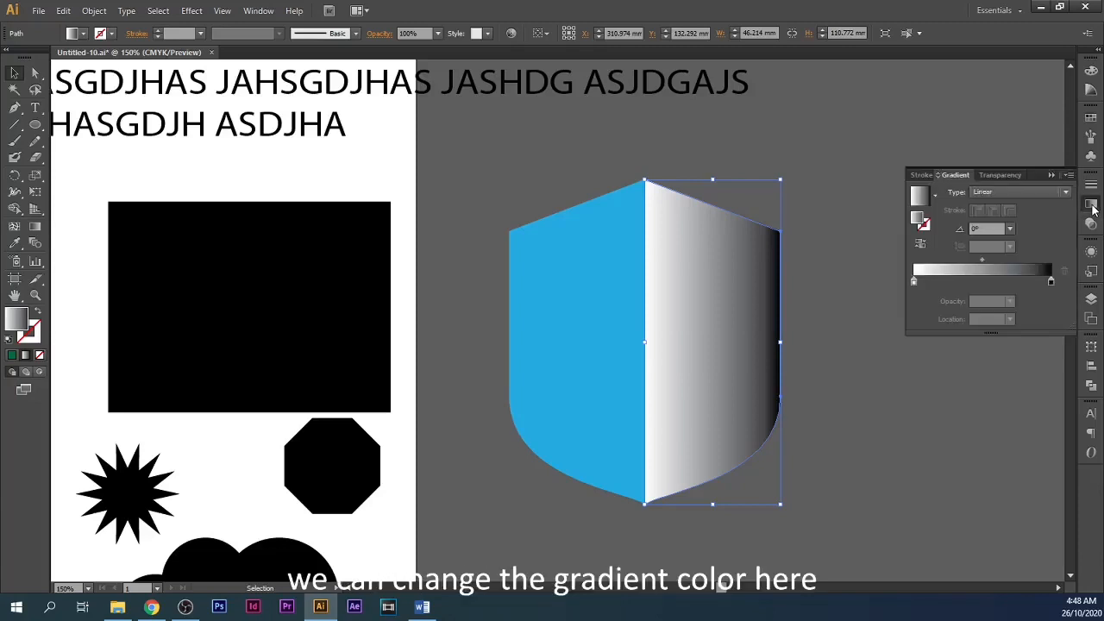
# Step: Recolour the right half's gradient with the red swatch at its end stop and the yellow swatch at its start stop
pyautogui.click(1051, 286)
pyautogui.doubleClick(1051, 285)
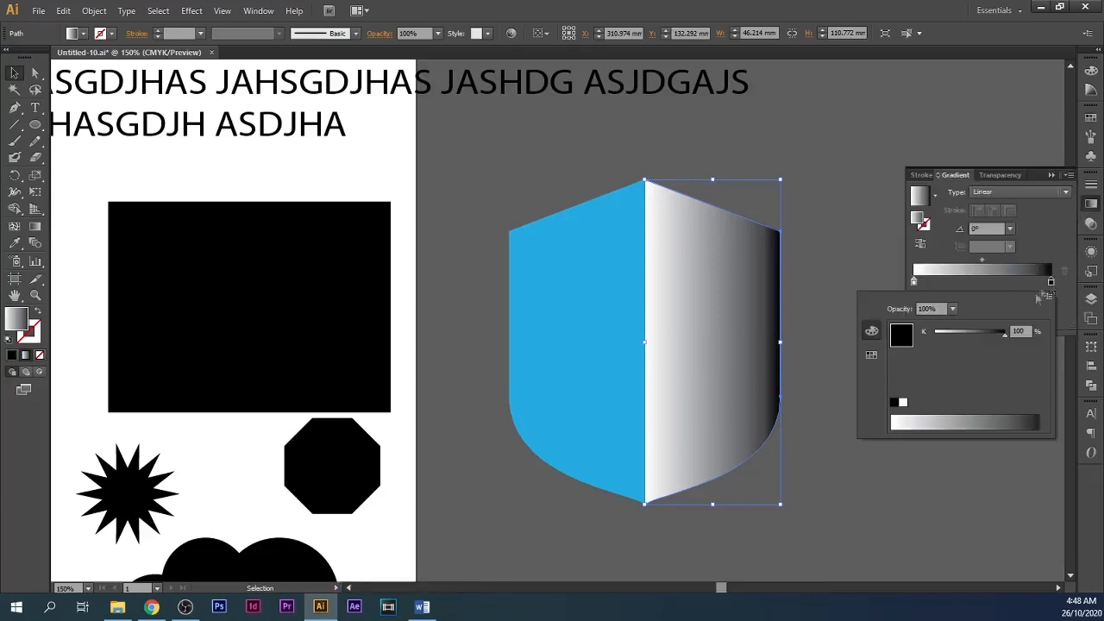
pyautogui.click(871, 356)
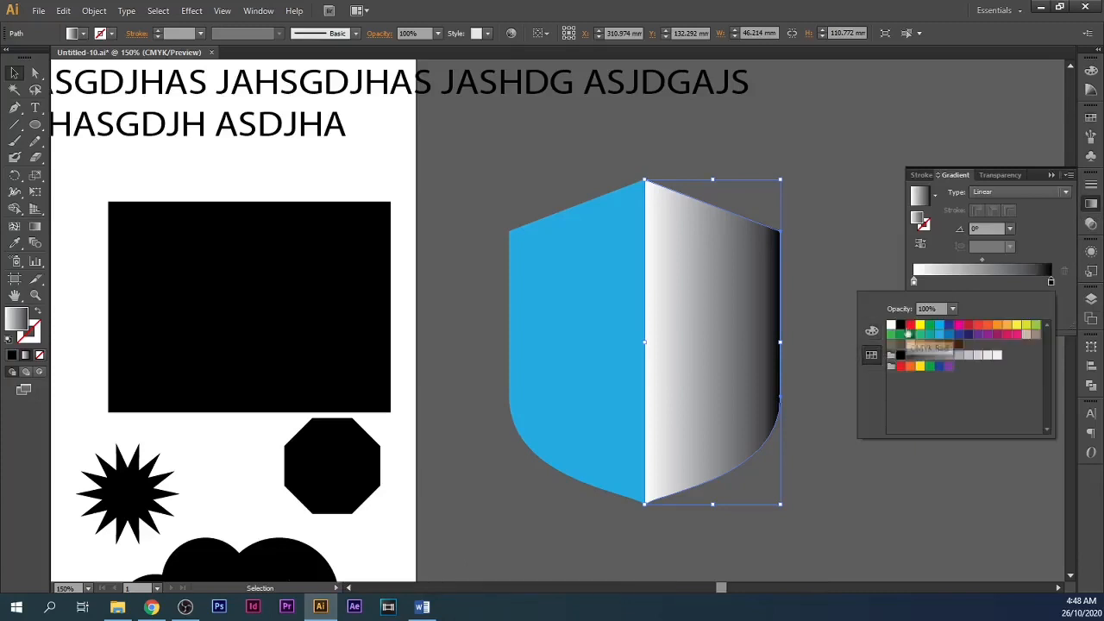
pyautogui.click(910, 332)
pyautogui.click(914, 283)
pyautogui.doubleClick(915, 283)
pyautogui.click(921, 327)
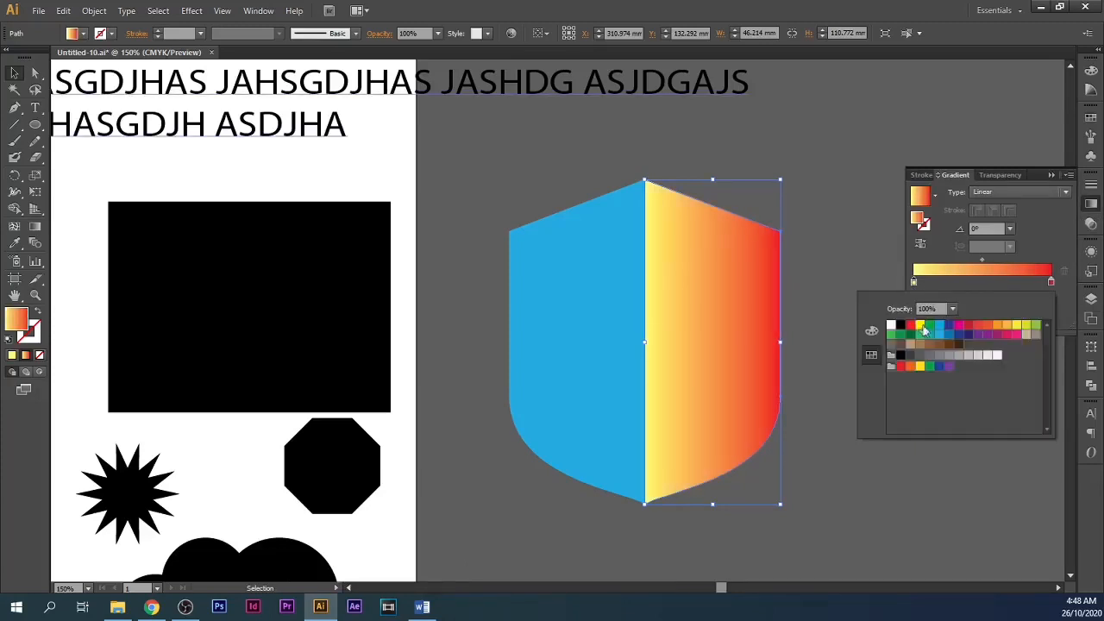
pyautogui.click(811, 439)
pyautogui.click(740, 395)
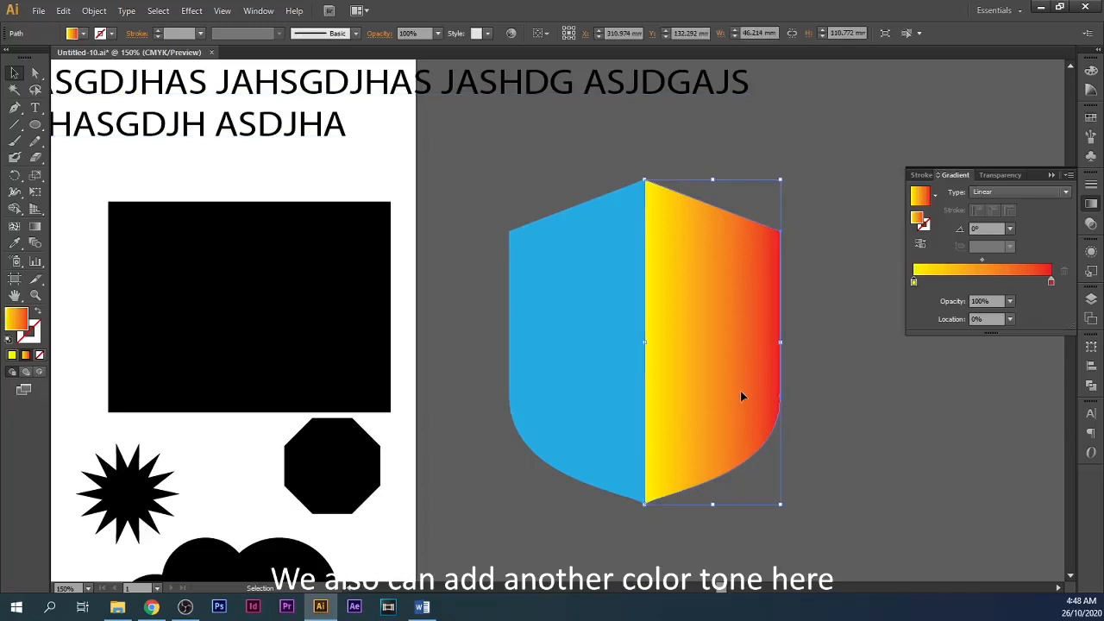
# Step: Add a middle colour stop at about 55.67% to the right half's gradient and set its end stop to a brown swatch
pyautogui.click(990, 279)
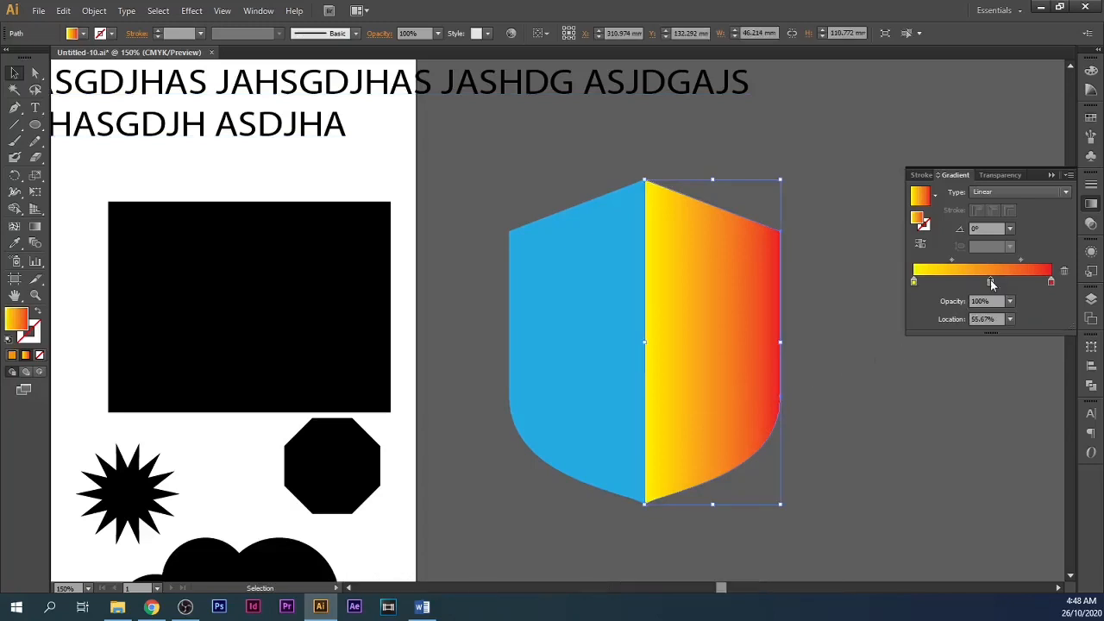
pyautogui.doubleClick(1051, 288)
pyautogui.click(969, 325)
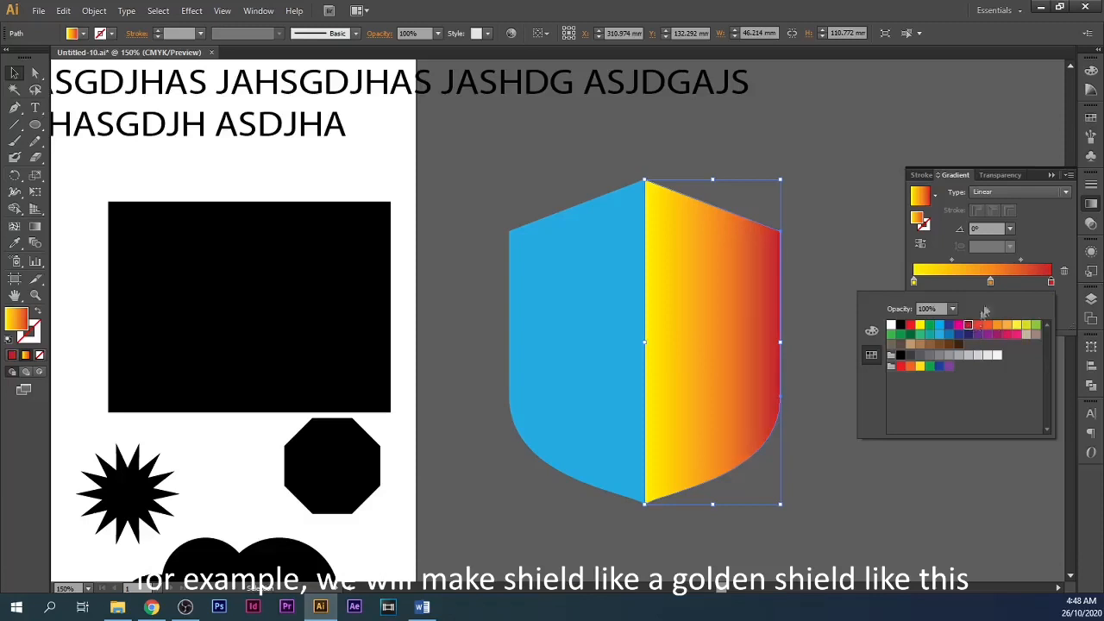
pyautogui.click(930, 344)
pyautogui.click(981, 285)
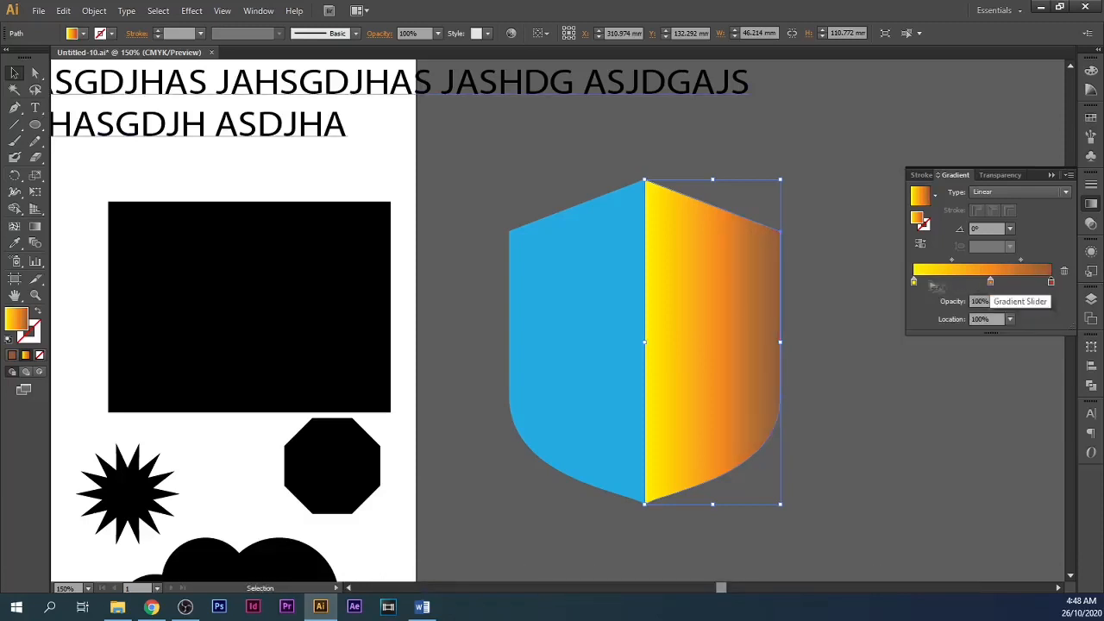
# Step: Change the start stop of the right half's gradient from yellow to a golden orange with the colour sliders
pyautogui.doubleClick(915, 283)
pyautogui.click(872, 332)
pyautogui.moveTo(935, 353); pyautogui.dragTo(954, 356)
pyautogui.click(604, 374)
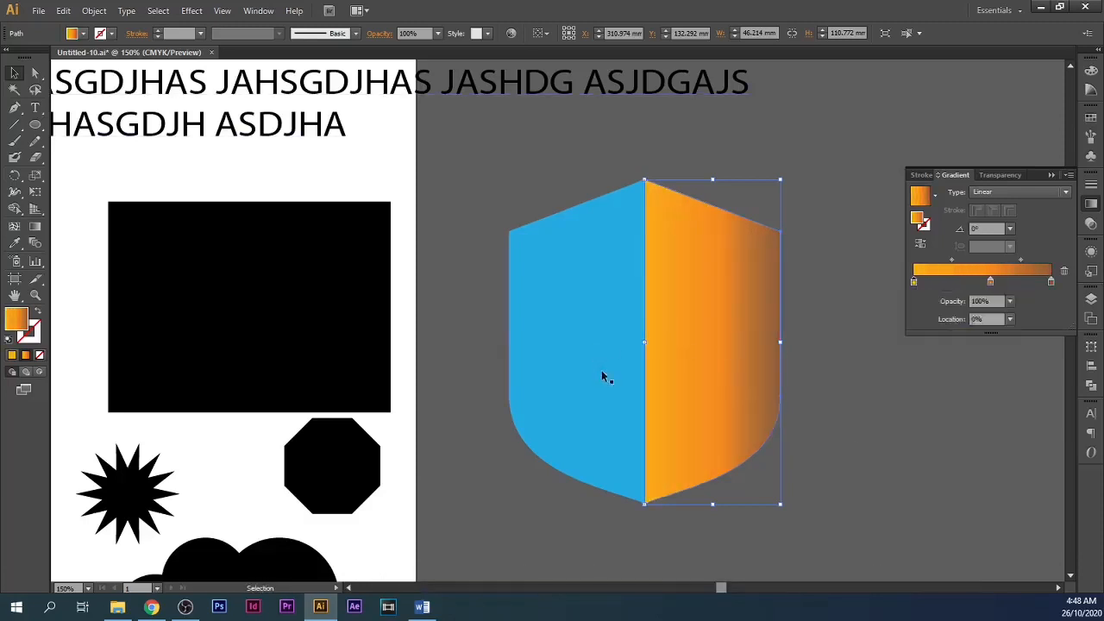
# Step: Apply the golden gradient to the shield's left half and adjust the brown of its end stop in RGB mode
pyautogui.click(604, 374)
pyautogui.click(25, 355)
pyautogui.doubleClick(1051, 283)
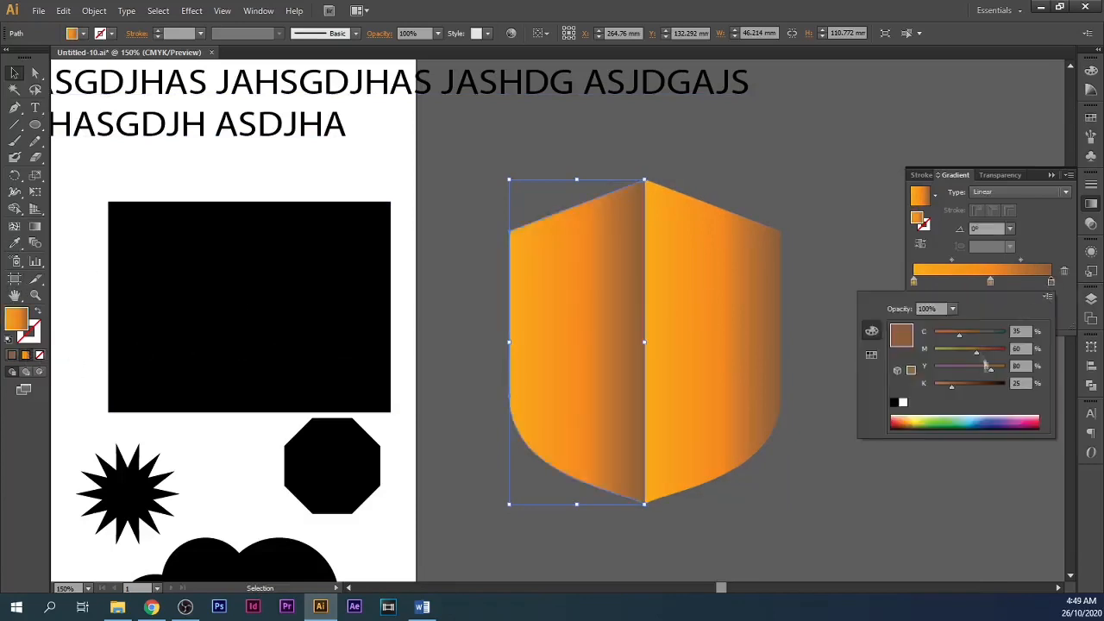
pyautogui.click(1048, 297)
pyautogui.click(995, 317)
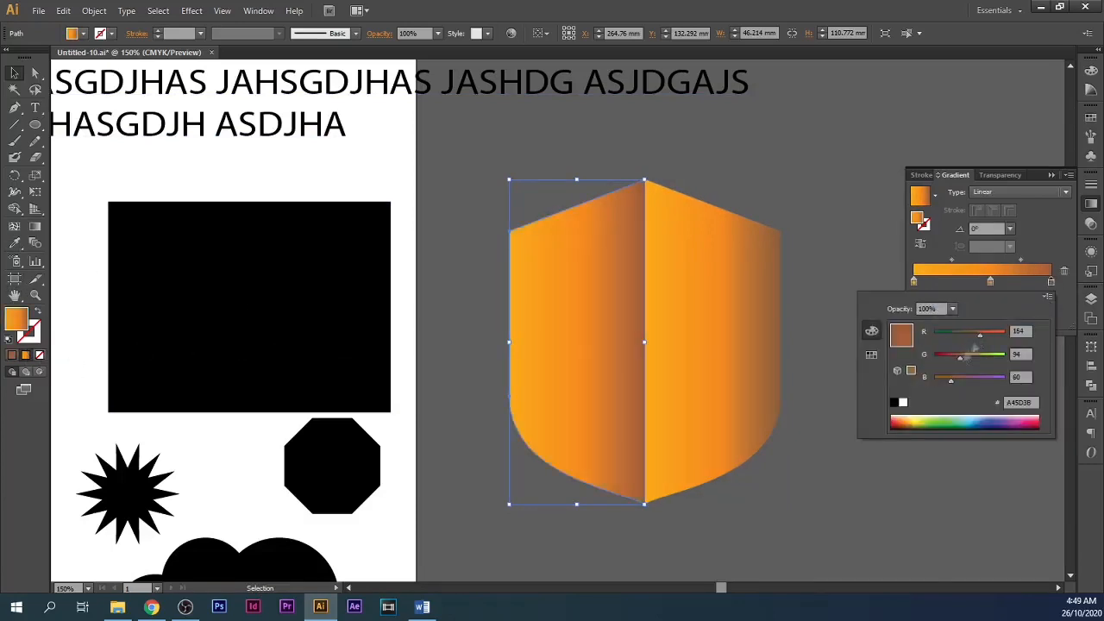
pyautogui.moveTo(975, 349)
pyautogui.mouseDown()
pyautogui.moveTo(983, 346)
pyautogui.moveTo(978, 359)
pyautogui.mouseUp()
# Step: Adjust the middle and start stops of the left half's gradient to lighter oranges in RGB mode
pyautogui.doubleClick(990, 282)
pyautogui.click(1046, 298)
pyautogui.doubleClick(991, 282)
pyautogui.click(1048, 297)
pyautogui.click(992, 316)
pyautogui.doubleClick(915, 282)
pyautogui.click(1048, 296)
pyautogui.click(984, 318)
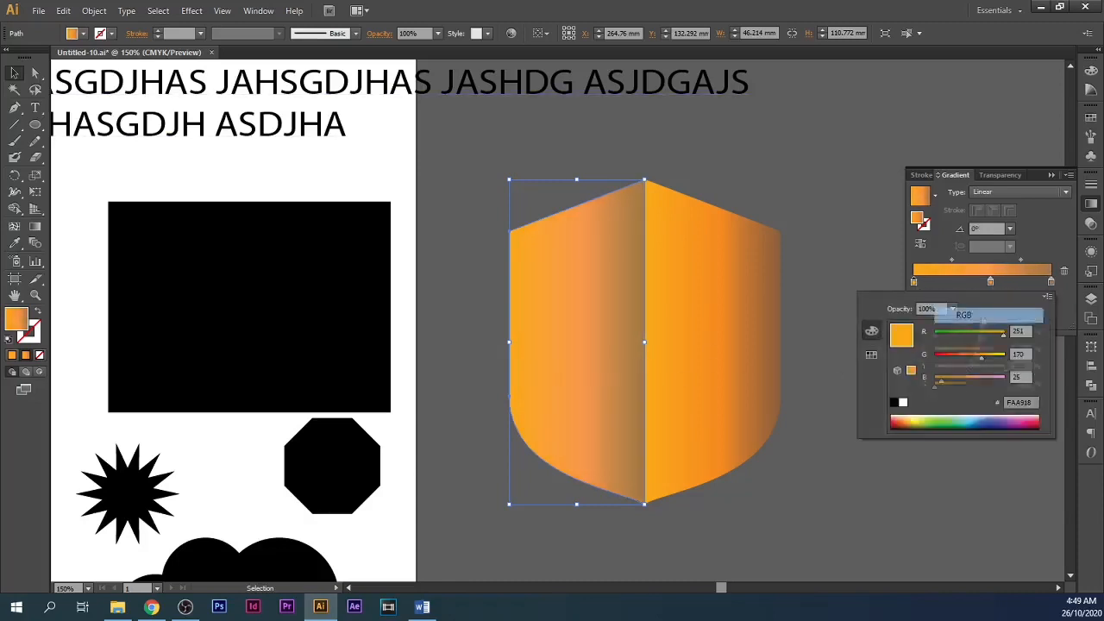
pyautogui.click(843, 419)
# Step: Remove the octagon's fill and give it a 10 pt stroke, first in solid black and then in the orange gradient
pyautogui.click(343, 453)
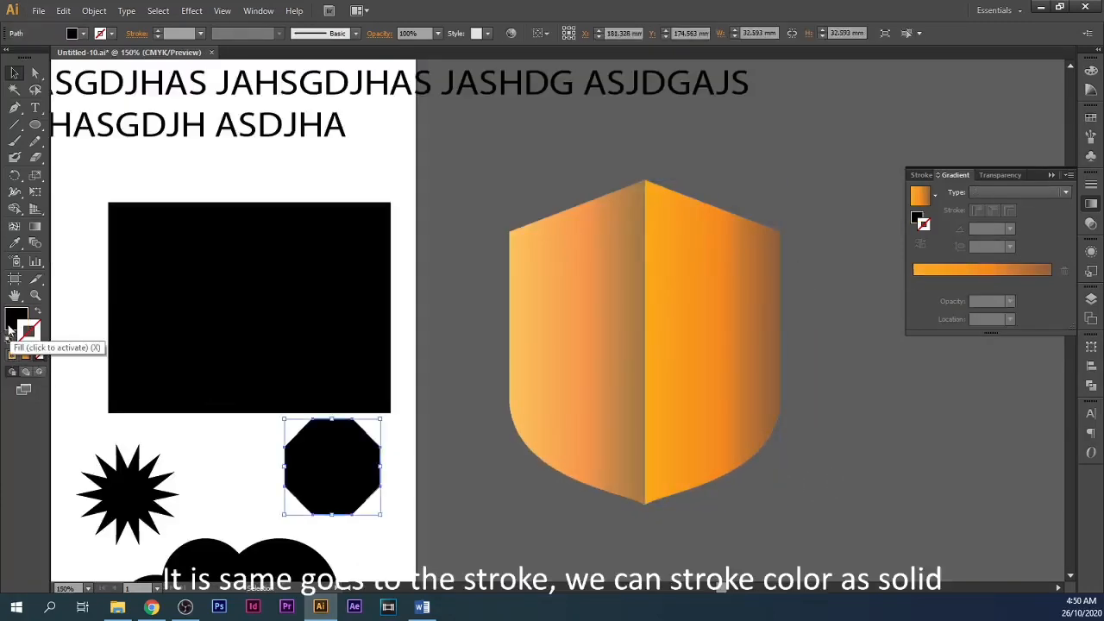
pyautogui.click(12, 354)
pyautogui.click(38, 354)
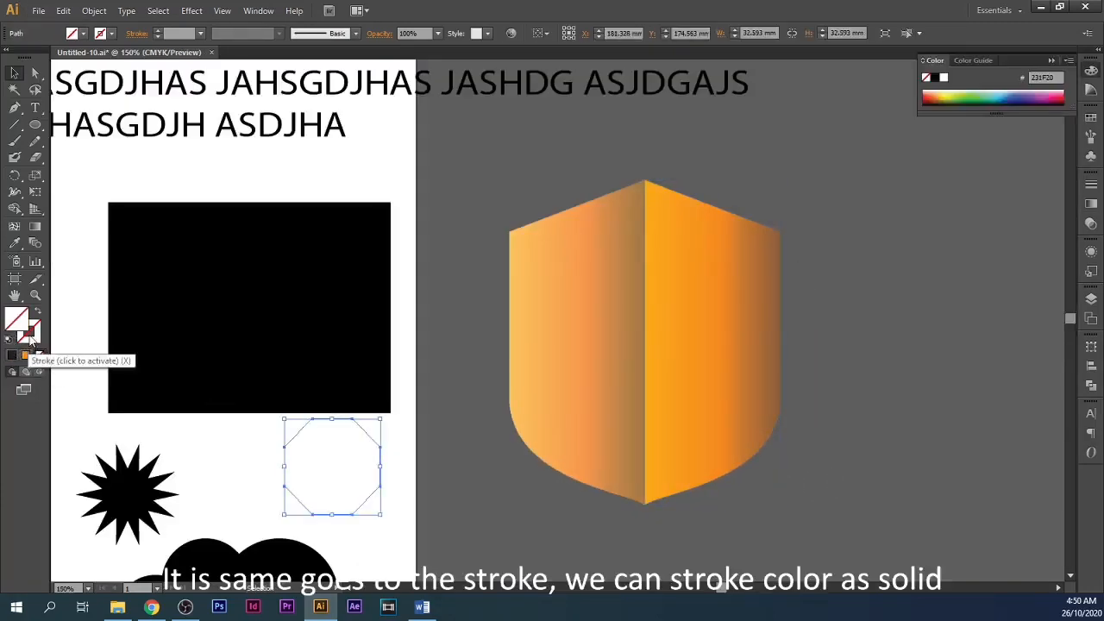
pyautogui.click(32, 336)
pyautogui.click(13, 361)
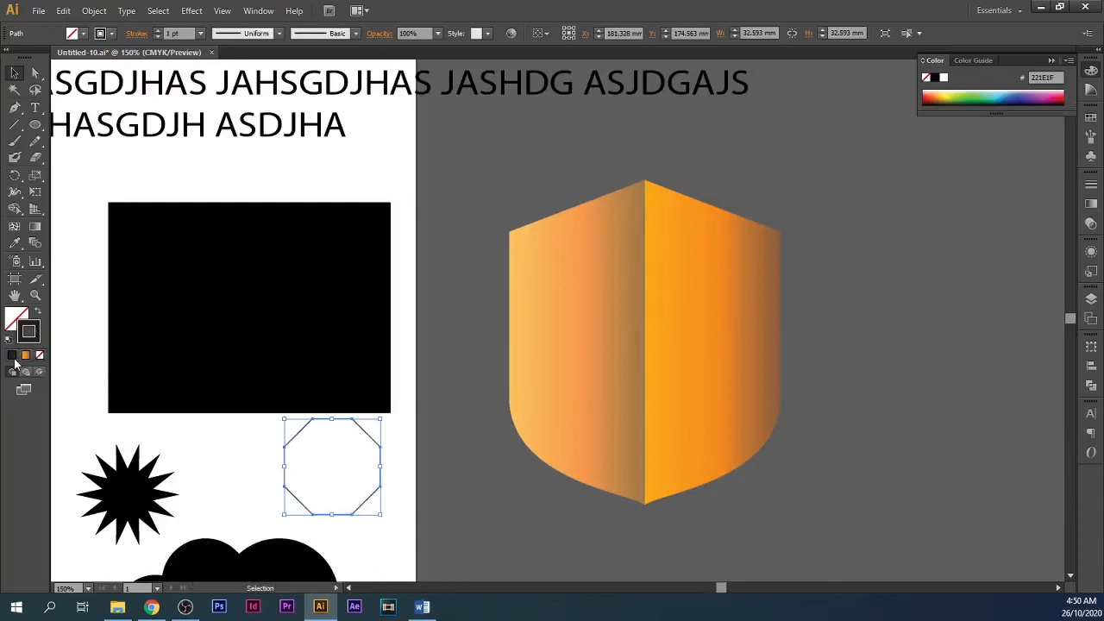
pyautogui.keyDown('shift'); pyautogui.click(156, 32); pyautogui.keyUp('shift')
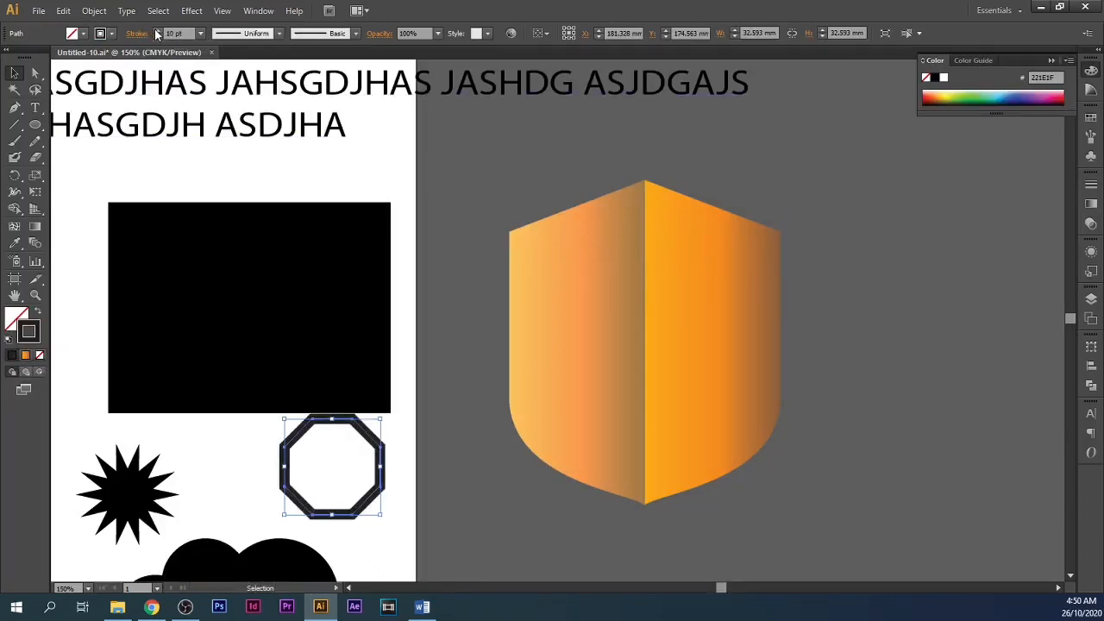
pyautogui.click(28, 355)
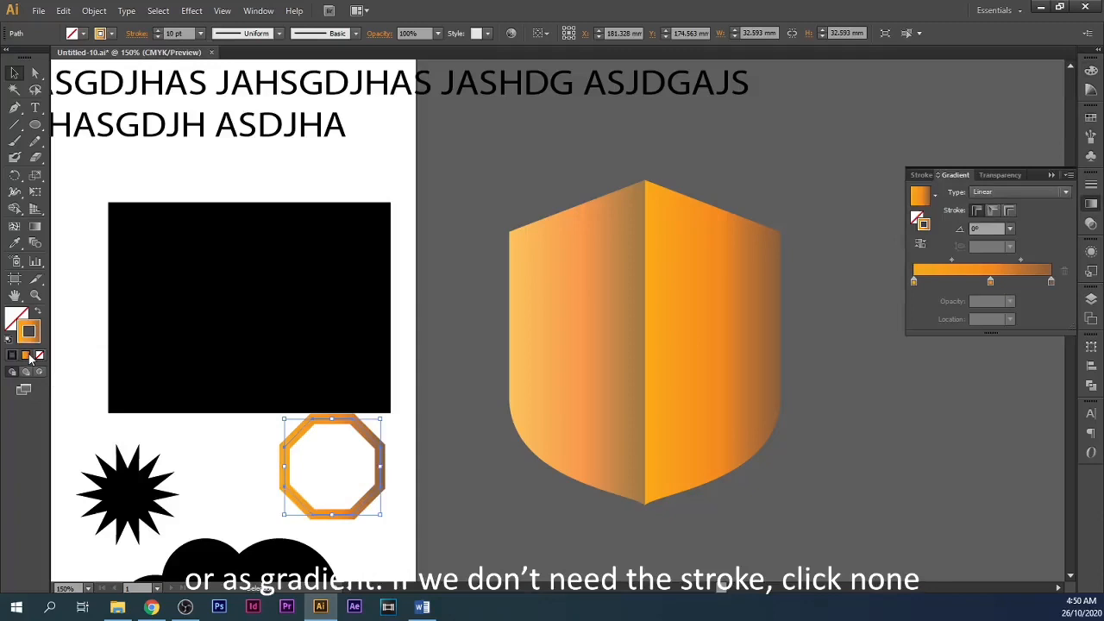
# Step: Remove the octagon's stroke, give it a solid black fill and deselect it
pyautogui.click(40, 356)
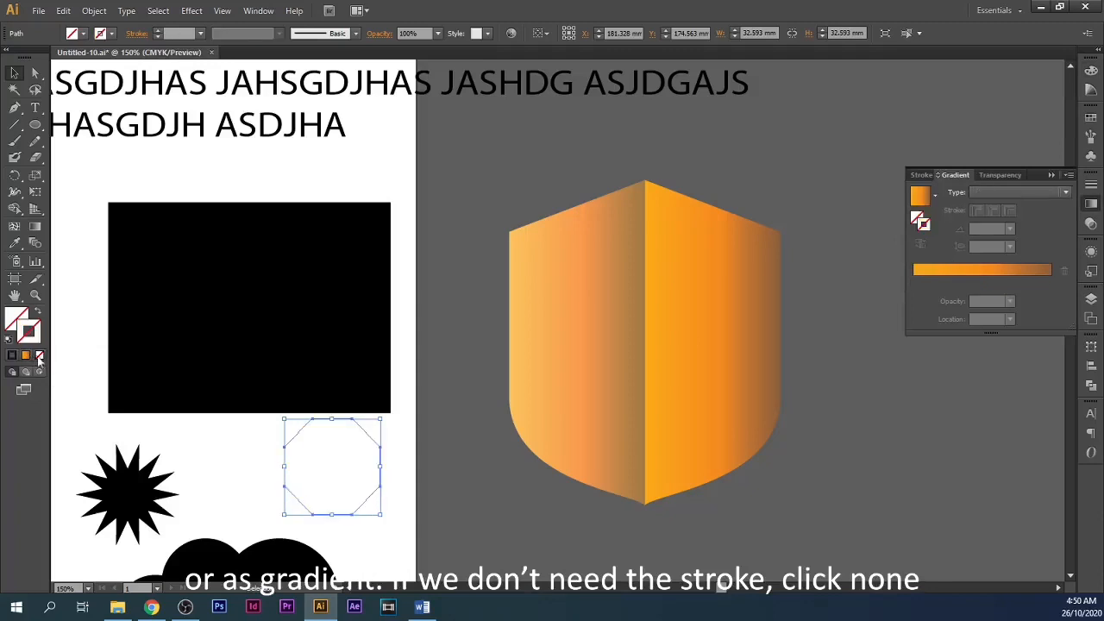
pyautogui.click(15, 331)
pyautogui.click(12, 356)
pyautogui.hotkey('ctrl', 'shift', 'a')
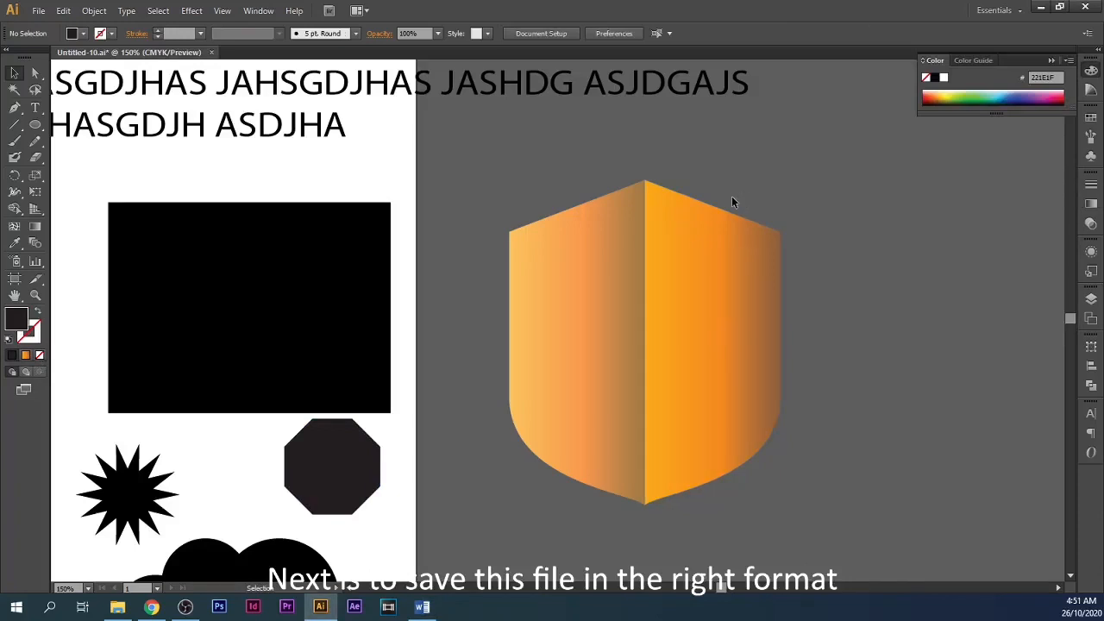
# Step: Save the document, and save it again in Adobe Illustrator (*.AI) format as "sheild" with the Illustrator CS6 options
pyautogui.click(39, 12)
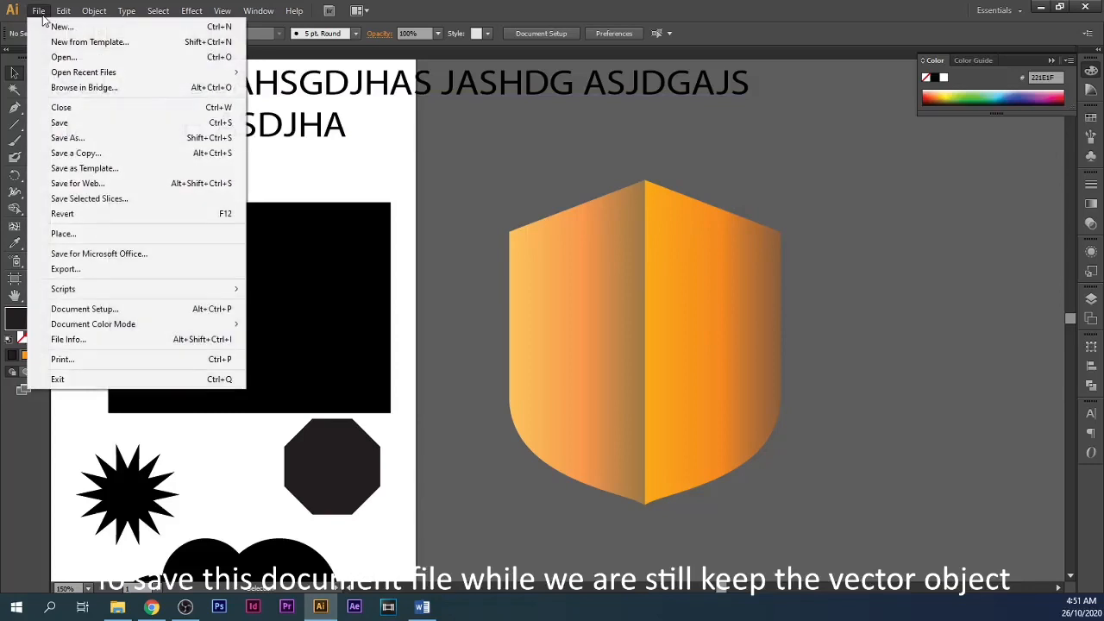
pyautogui.click(60, 123)
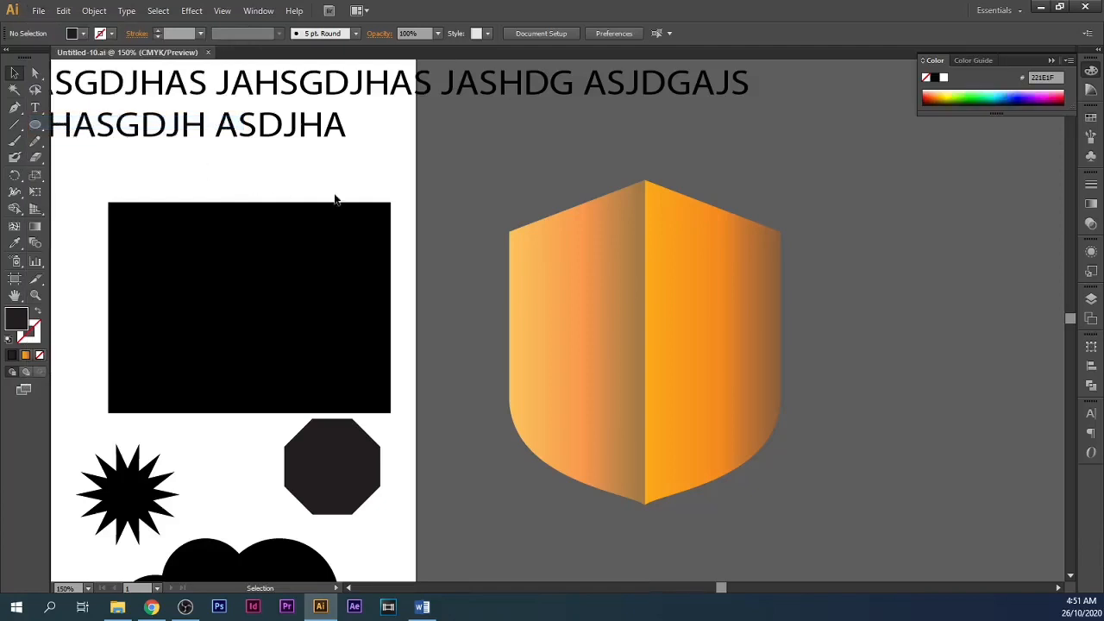
pyautogui.click(39, 12)
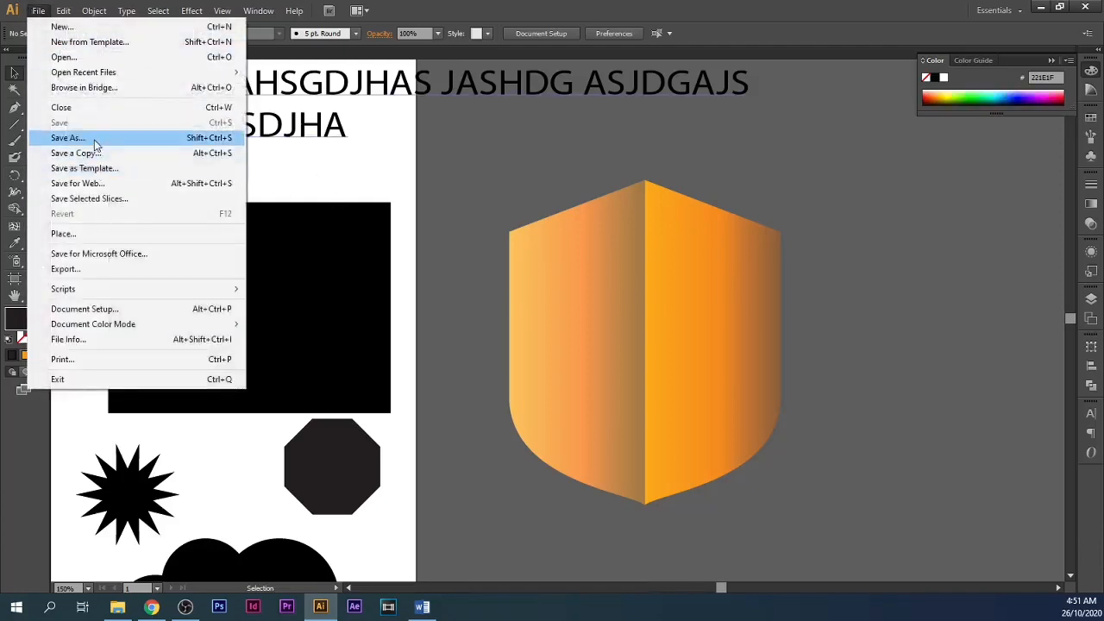
pyautogui.click(86, 136)
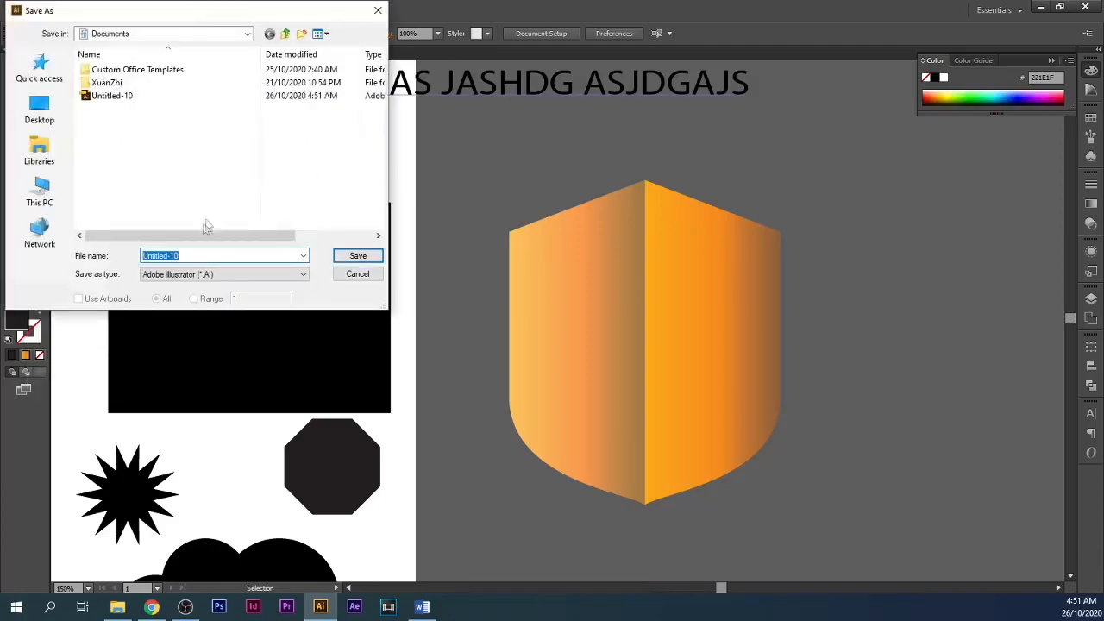
pyautogui.click(191, 274)
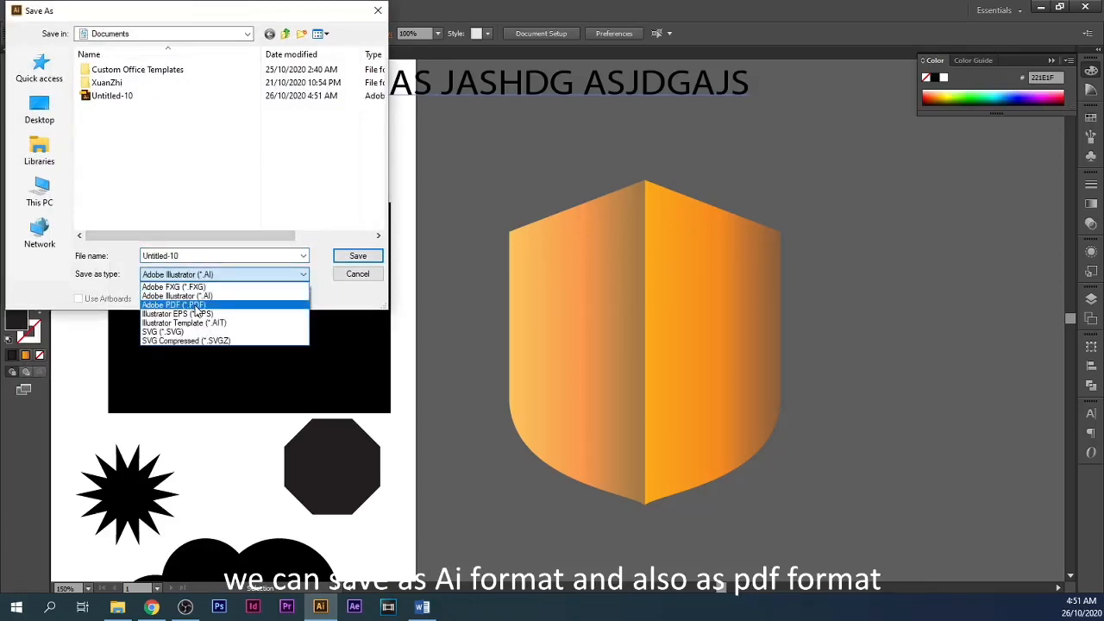
pyautogui.click(177, 296)
pyautogui.click(195, 256)
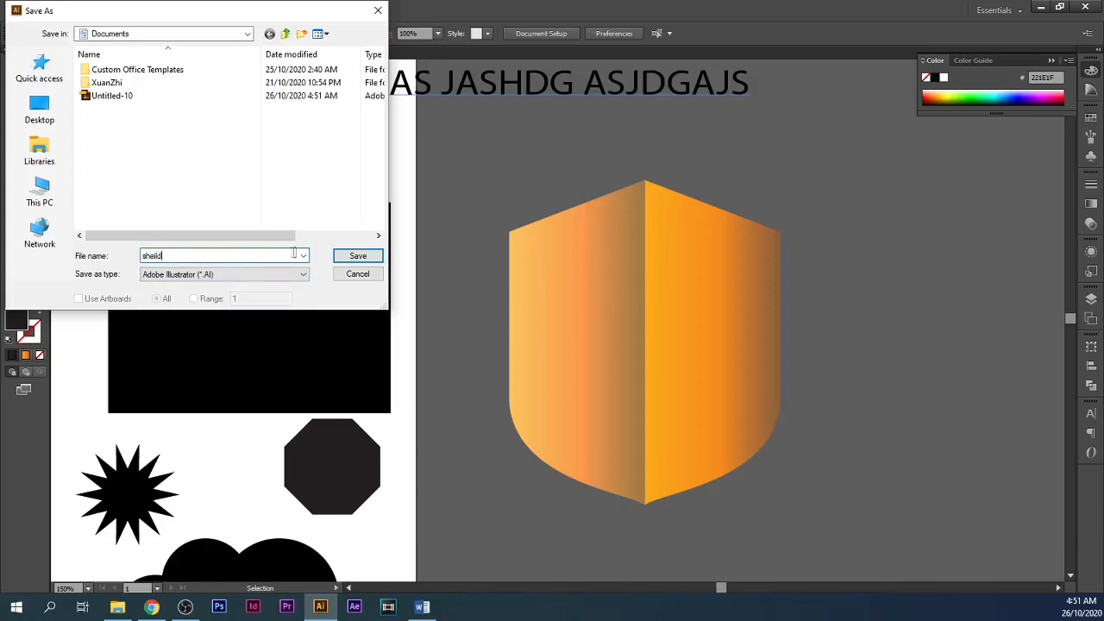
pyautogui.click(357, 256)
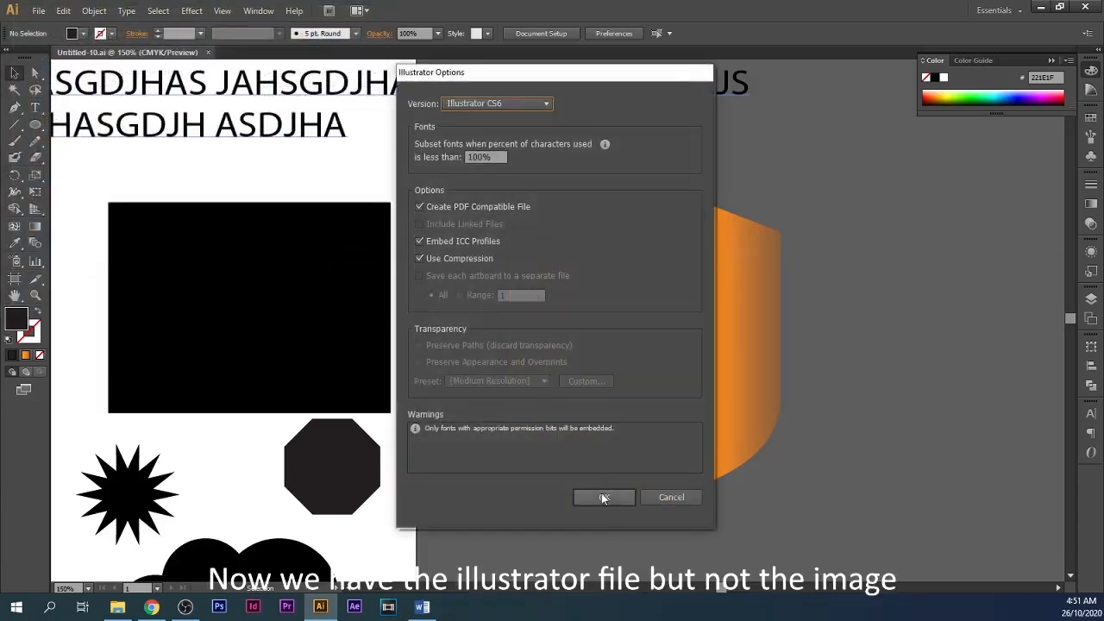
pyautogui.click(604, 499)
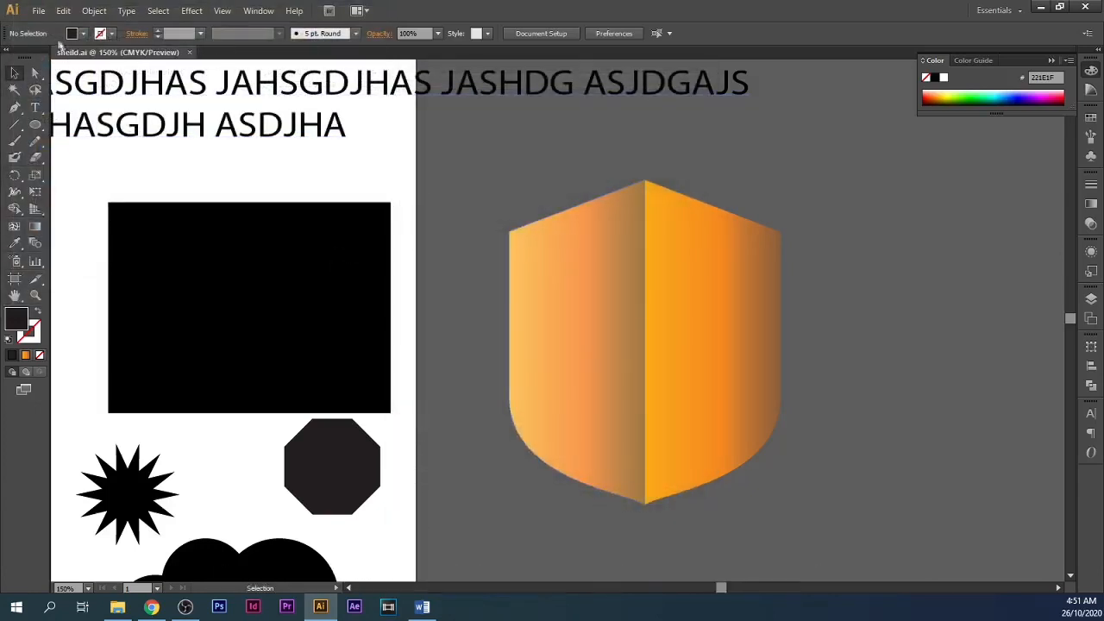
# Step: Export the artwork as the JPEG file sheild.jpg in Documents, using the artboards
pyautogui.click(41, 11)
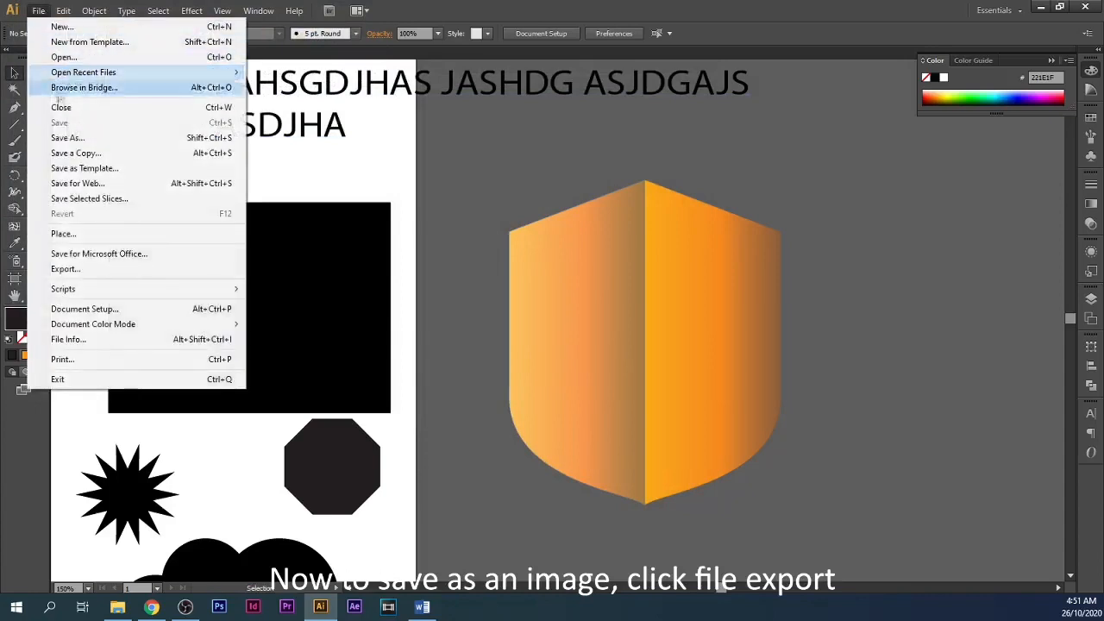
pyautogui.click(82, 271)
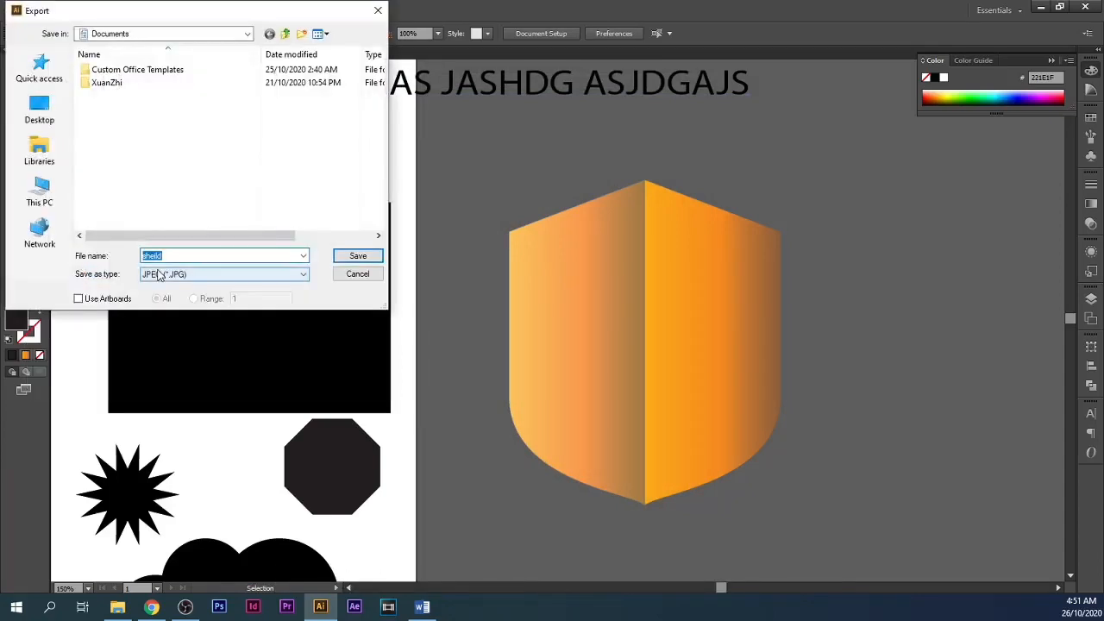
pyautogui.click(153, 274)
pyautogui.click(164, 359)
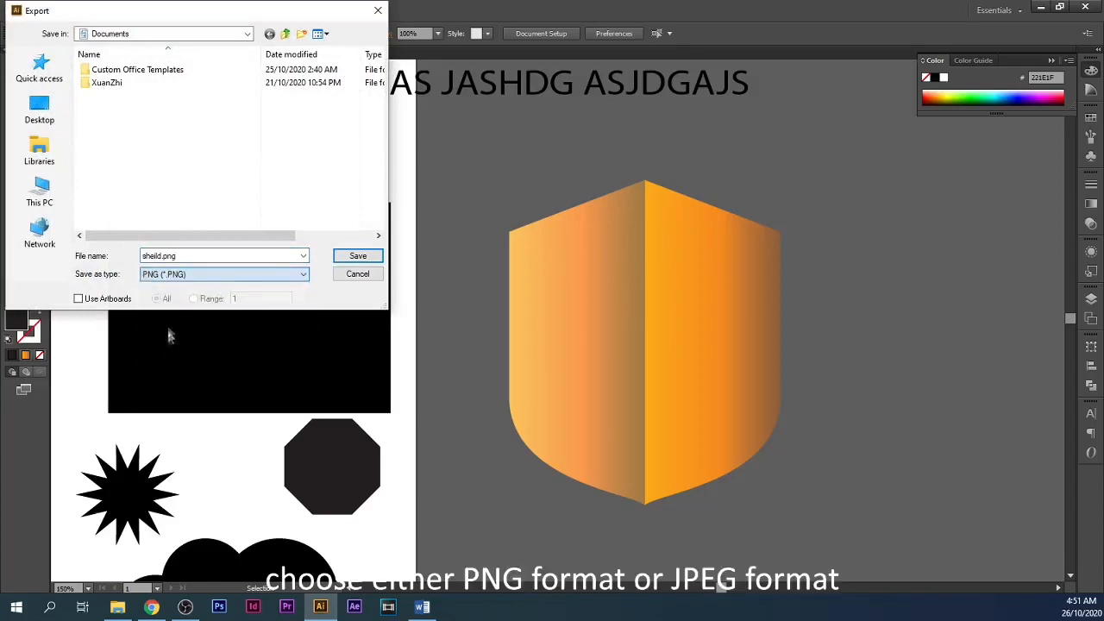
pyautogui.click(173, 274)
pyautogui.click(167, 331)
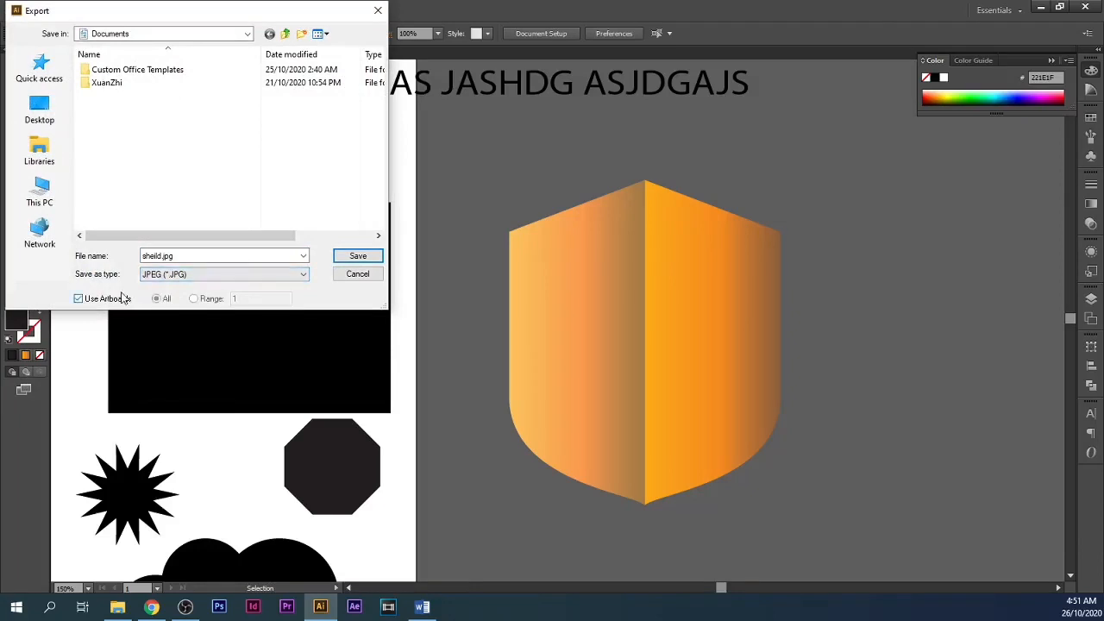
pyautogui.click(355, 257)
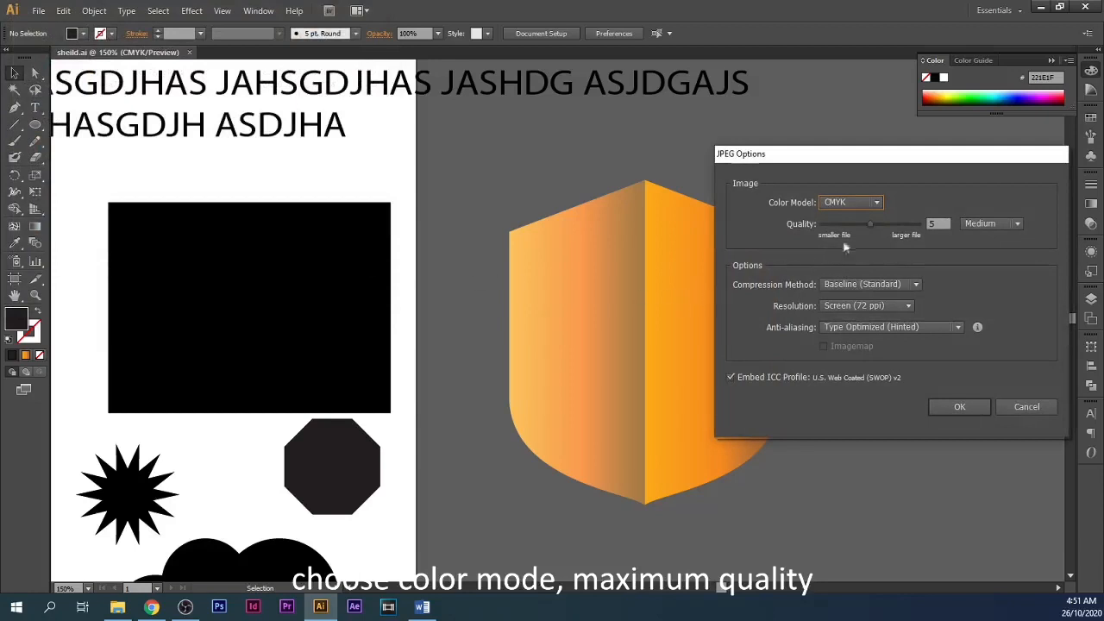
# Step: Set the JPEG export to RGB colour, maximum quality 10 and High (300 ppi) resolution, and complete the export
pyautogui.click(854, 203)
pyautogui.click(854, 216)
pyautogui.moveTo(869, 223); pyautogui.dragTo(920, 226)
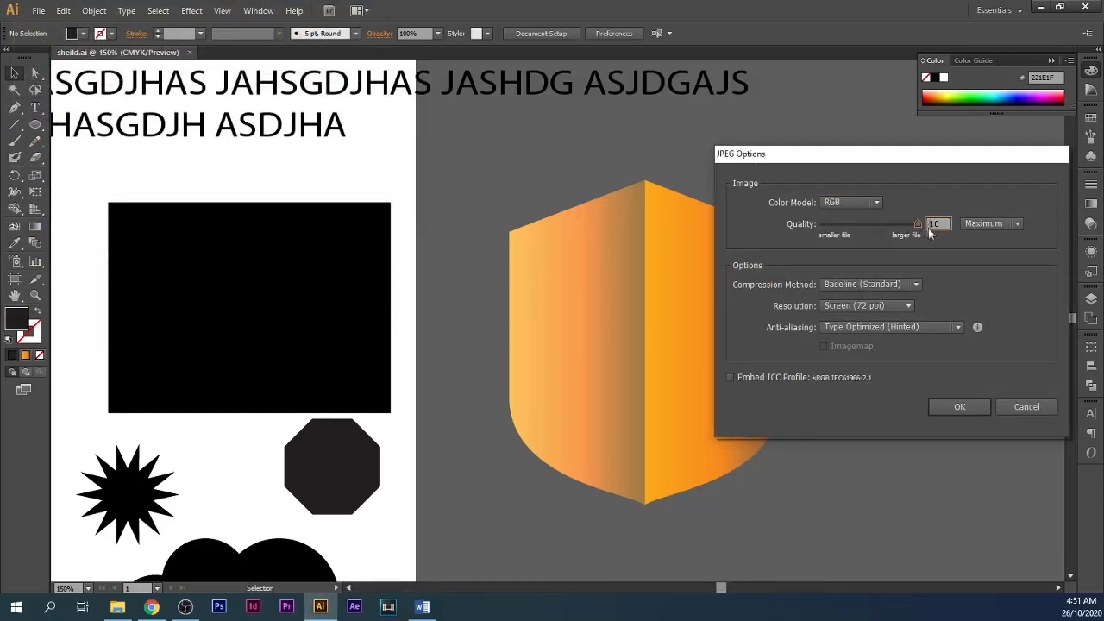
pyautogui.click(867, 305)
pyautogui.click(881, 348)
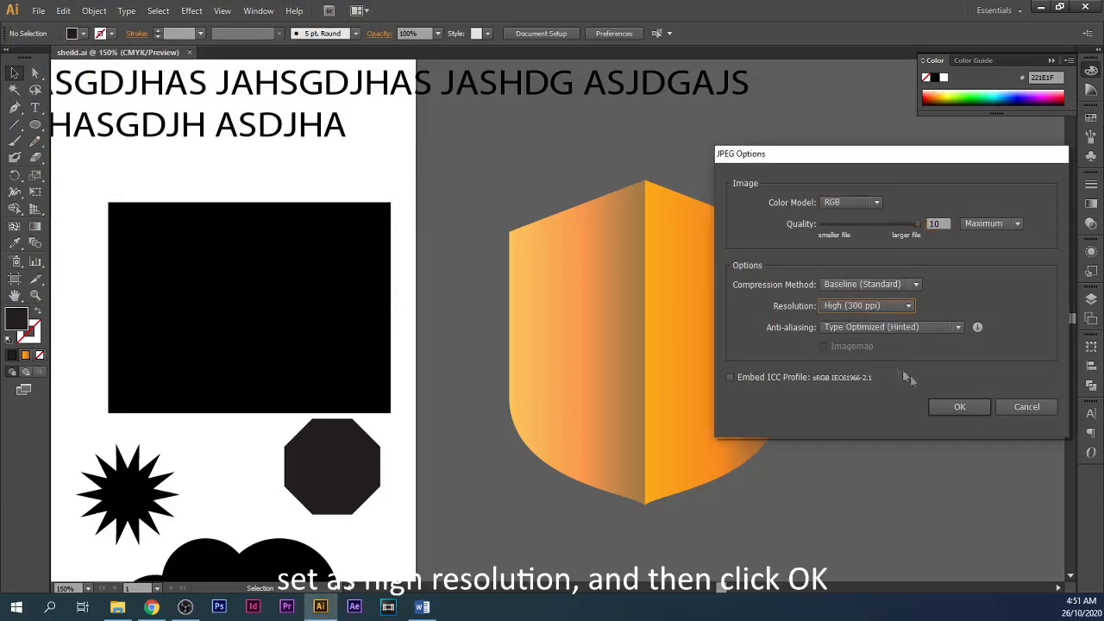
pyautogui.click(957, 407)
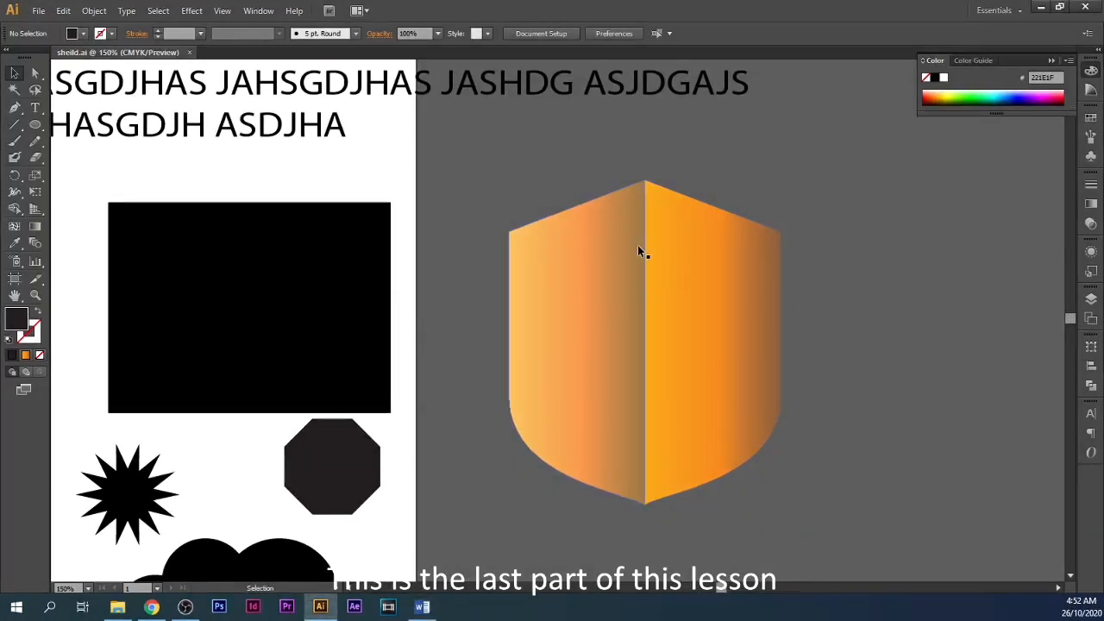
# Step: Create a new single-artboard A4 portrait document, 210 × 297 mm
pyautogui.click(39, 10)
pyautogui.click(42, 27)
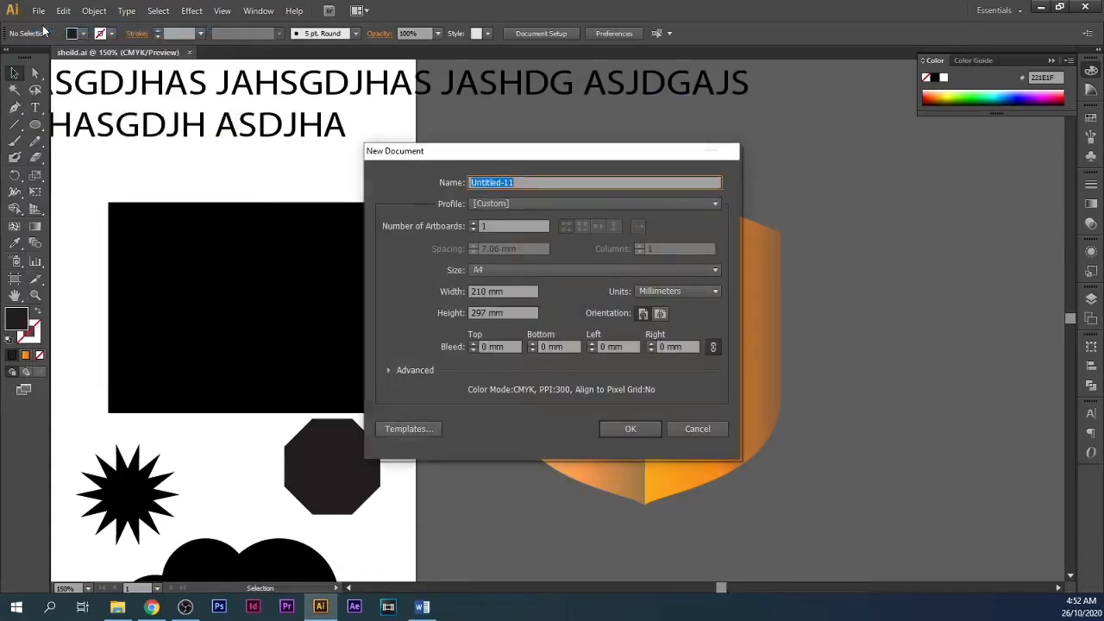
pyautogui.click(608, 429)
# Step: Open the pencil sketch photo IMG20201026005533.jpg from the Desktop
pyautogui.click(39, 11)
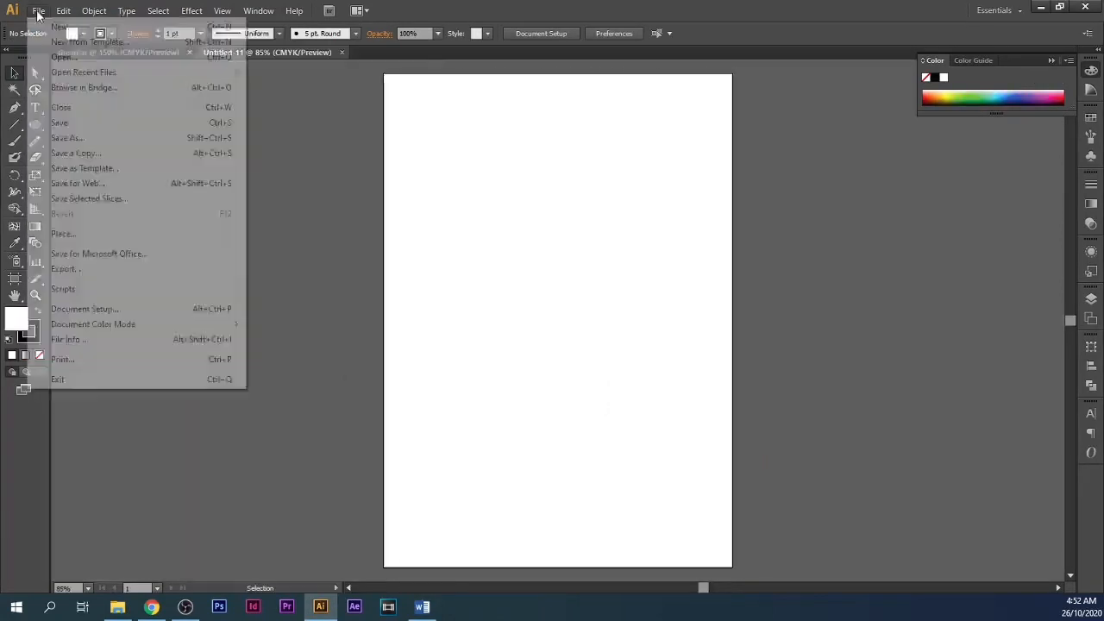
pyautogui.click(75, 58)
pyautogui.click(39, 111)
pyautogui.scroll(-10, 146, 173)
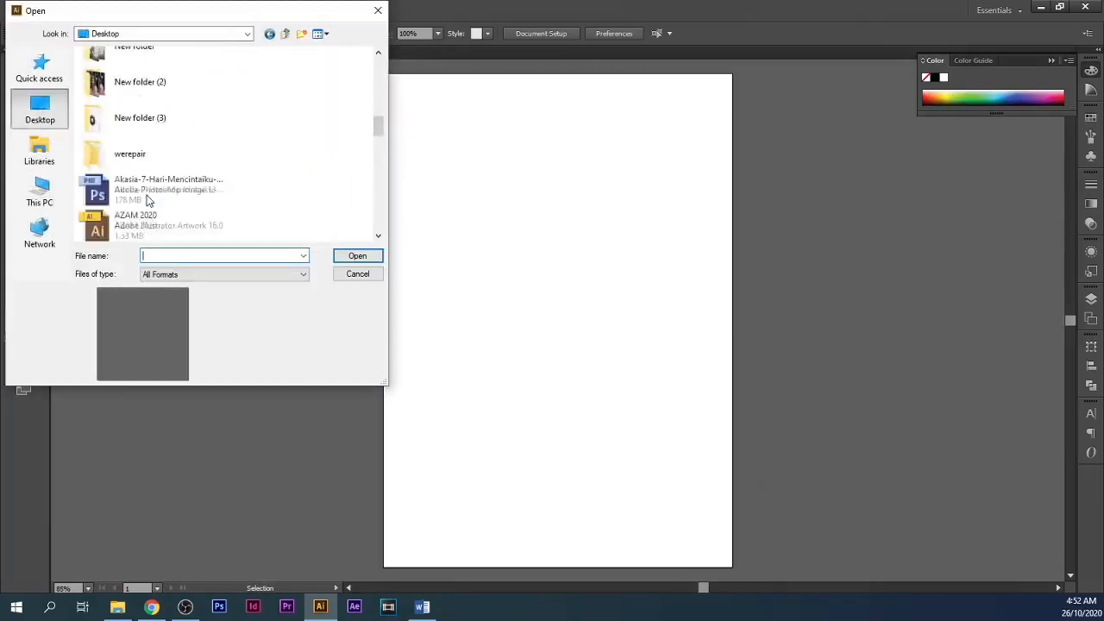
pyautogui.scroll(10, 147, 196)
pyautogui.doubleClick(143, 186)
pyautogui.click(112, 90)
pyautogui.click(341, 260)
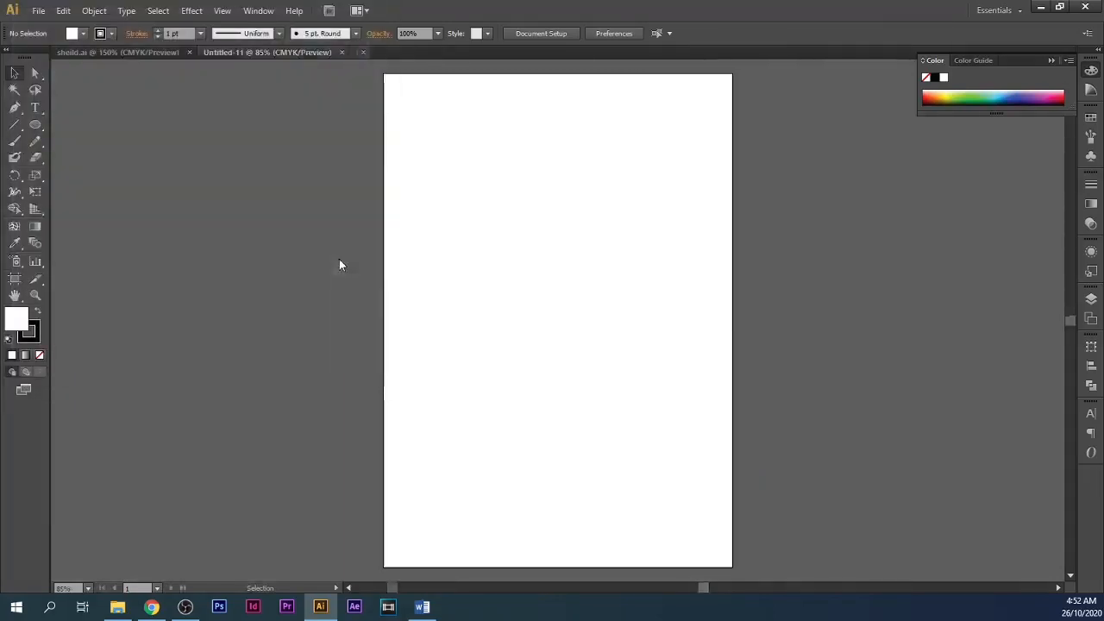
# Step: Scale the sketch image down to the artboard width, about 210 × 280 mm, and deselect it
pyautogui.scroll(-7, 596, 262)
pyautogui.click(703, 353)
pyautogui.moveTo(766, 498); pyautogui.dragTo(611, 290)
pyautogui.scroll(6, 608, 269)
pyautogui.scroll(2, 656, 285)
pyautogui.scroll(1, 712, 303)
pyautogui.click(712, 303)
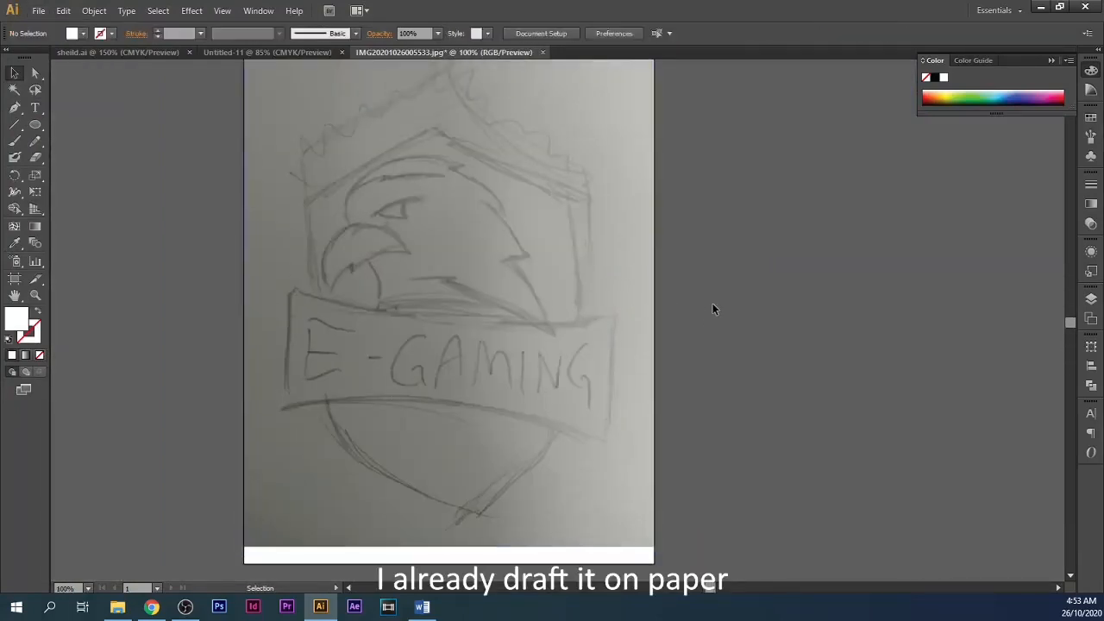
# Step: Trace the eagle's upper beak with the Pen tool as a closed shape, including the notches on its upper and lower edges
pyautogui.scroll(1, 690, 345)
pyautogui.scroll(-1, 680, 361)
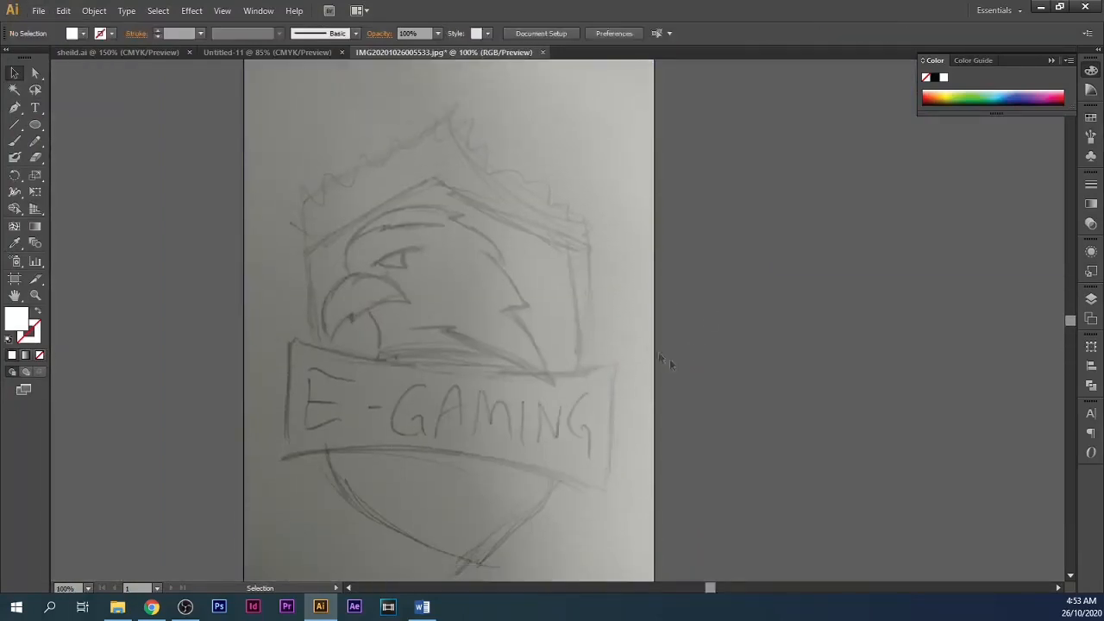
pyautogui.click(13, 112)
pyautogui.scroll(3, 347, 295)
pyautogui.click(363, 258)
pyautogui.click(374, 229)
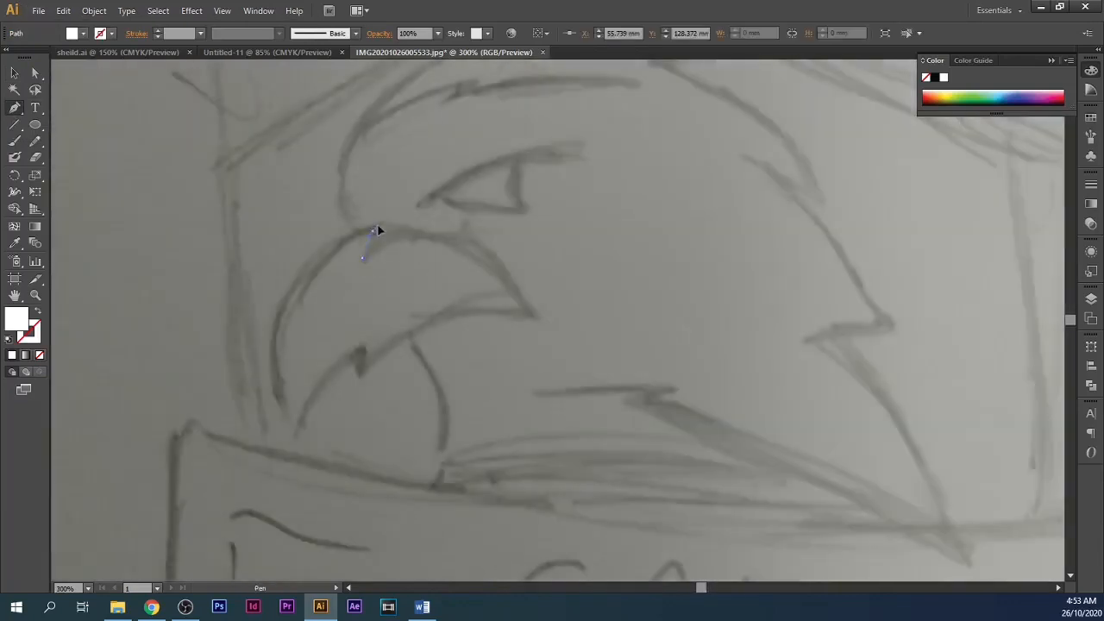
pyautogui.scroll(1, 293, 336)
pyautogui.click(292, 453)
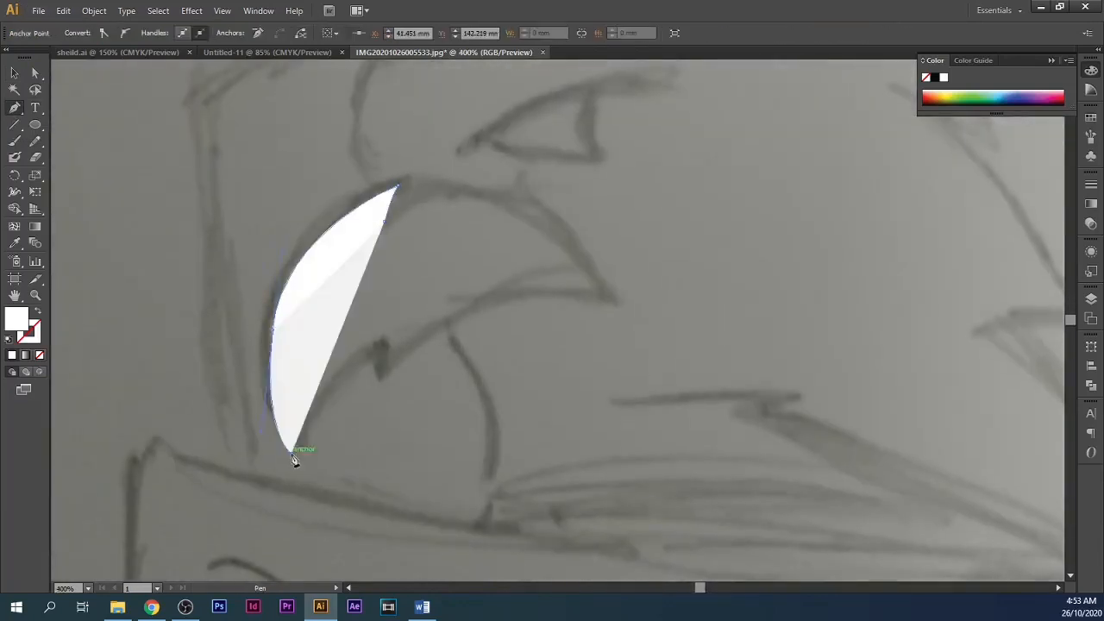
pyautogui.click(386, 338)
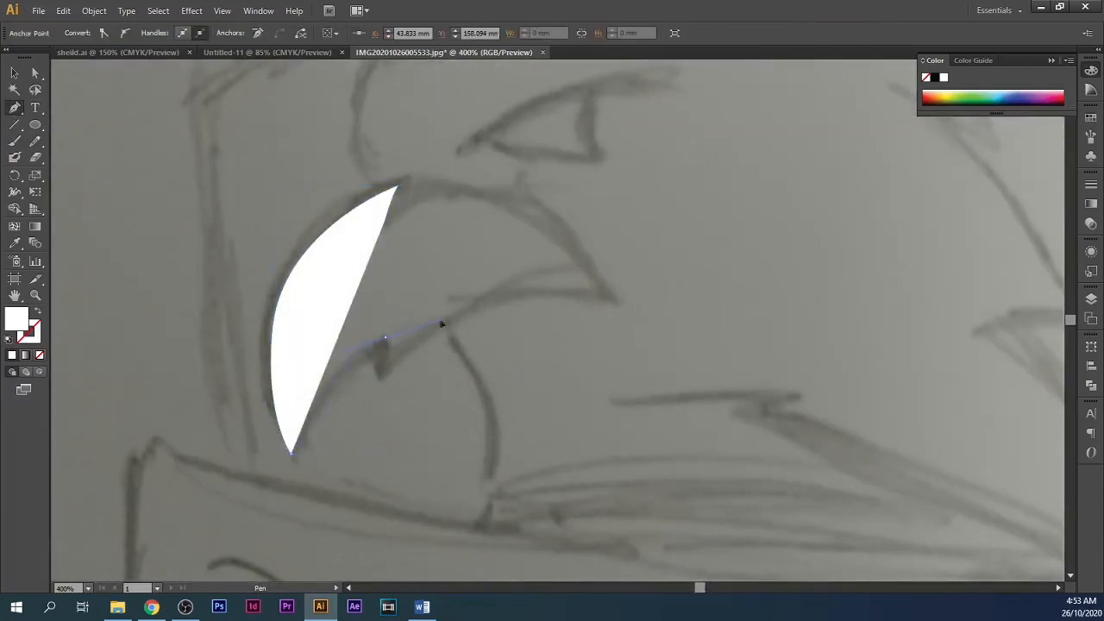
pyautogui.click(385, 369)
pyautogui.moveTo(596, 294); pyautogui.dragTo(604, 298)
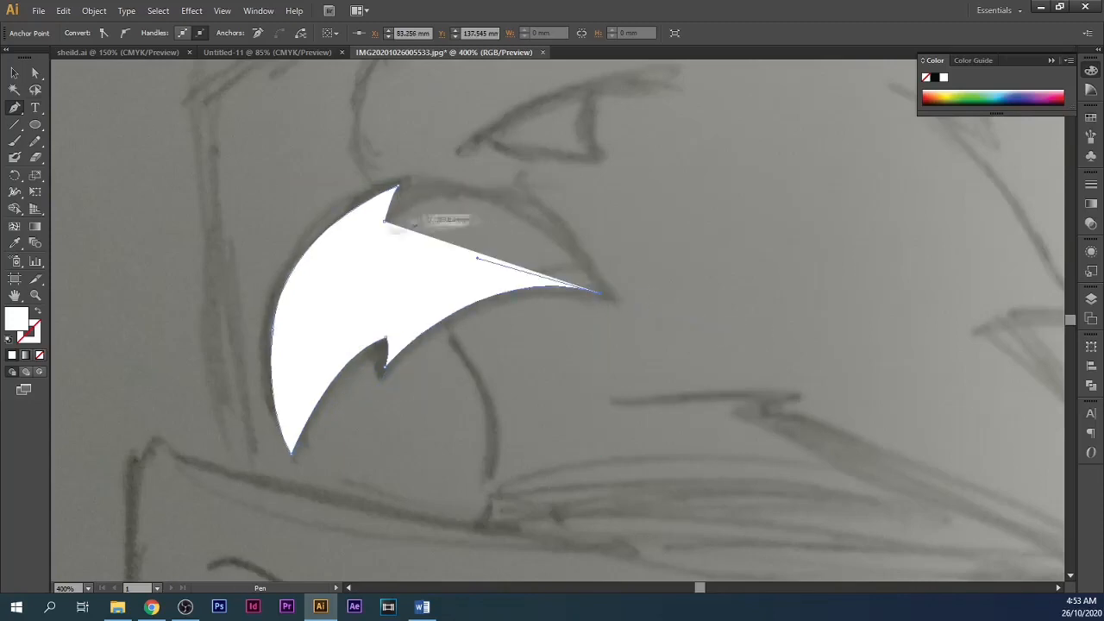
pyautogui.moveTo(386, 221); pyautogui.dragTo(262, 329)
pyautogui.keyDown('ctrl'); pyautogui.click(449, 359); pyautogui.keyUp('ctrl')
# Step: Start the eagle's head outline with the Pen tool at the top of the beak and trace over the crown to the first feather tip
pyautogui.scroll(-2, 451, 356)
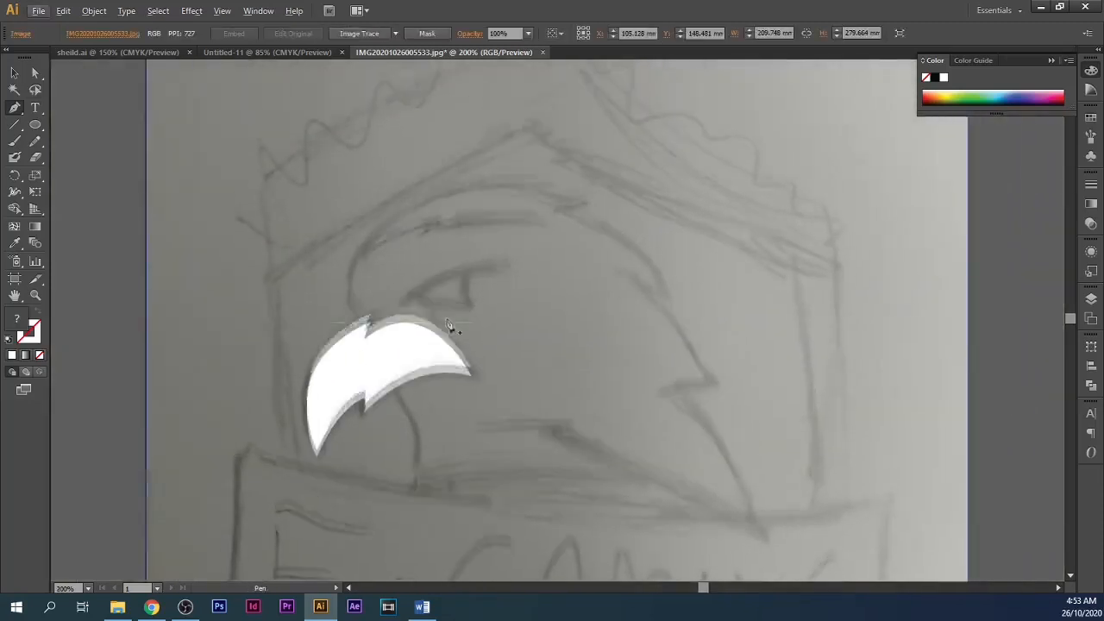
pyautogui.scroll(2, 448, 327)
pyautogui.scroll(-1, 294, 347)
pyautogui.scroll(1, 380, 356)
pyautogui.click(354, 355)
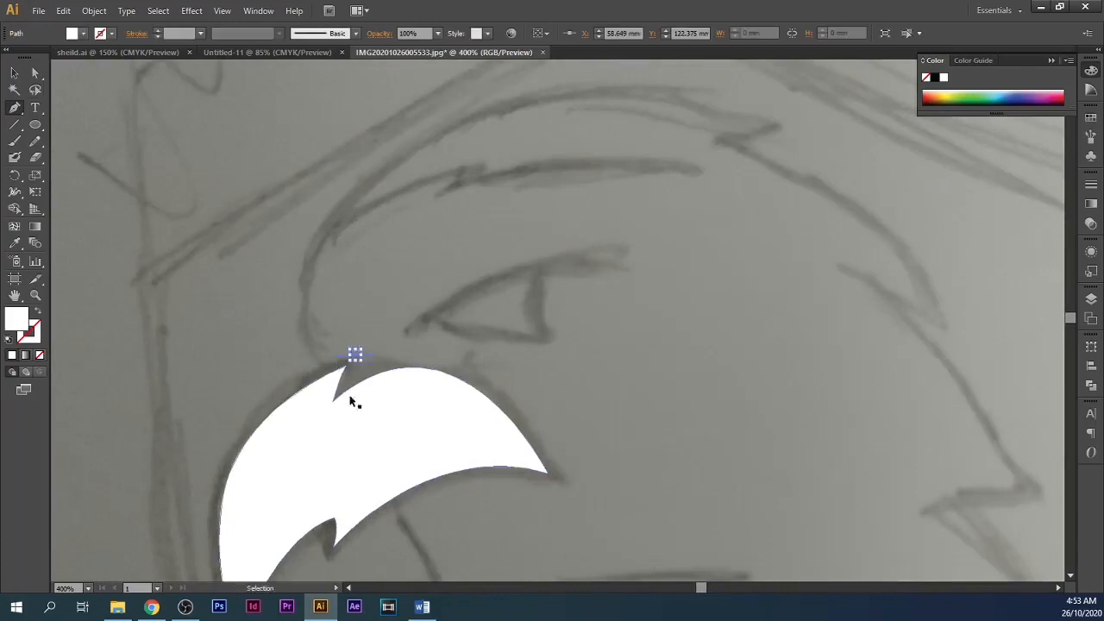
pyautogui.moveTo(322, 361); pyautogui.dragTo(313, 367)
pyautogui.click(323, 361)
pyautogui.moveTo(306, 287); pyautogui.dragTo(330, 234)
pyautogui.scroll(2, 421, 250)
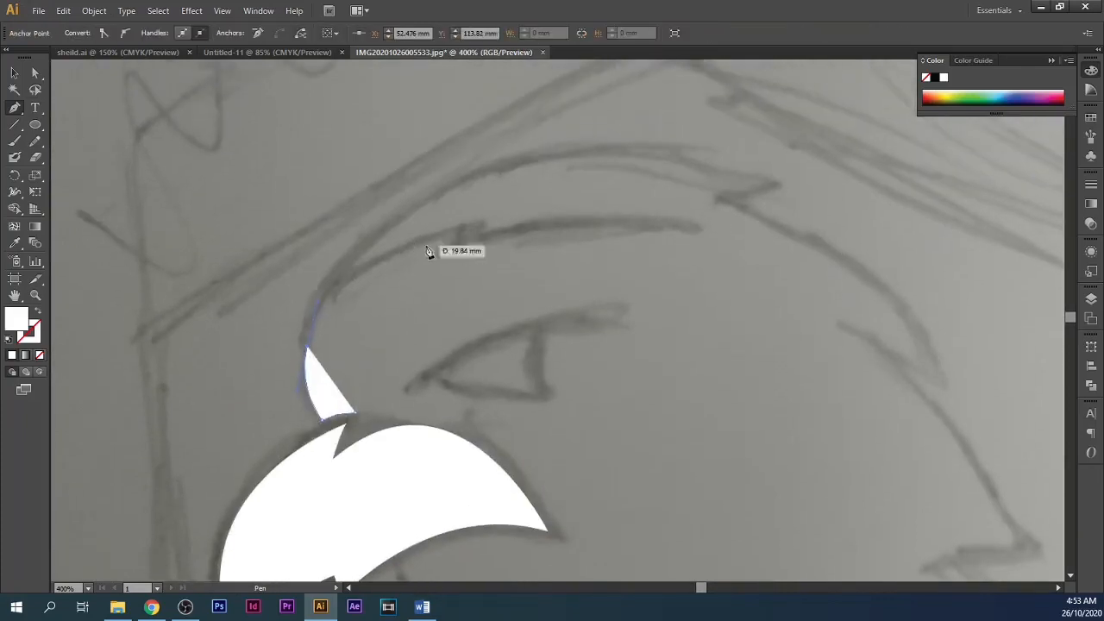
pyautogui.moveTo(436, 197); pyautogui.dragTo(514, 164)
pyautogui.moveTo(684, 164); pyautogui.dragTo(751, 221)
pyautogui.click(764, 185)
pyautogui.click(764, 185)
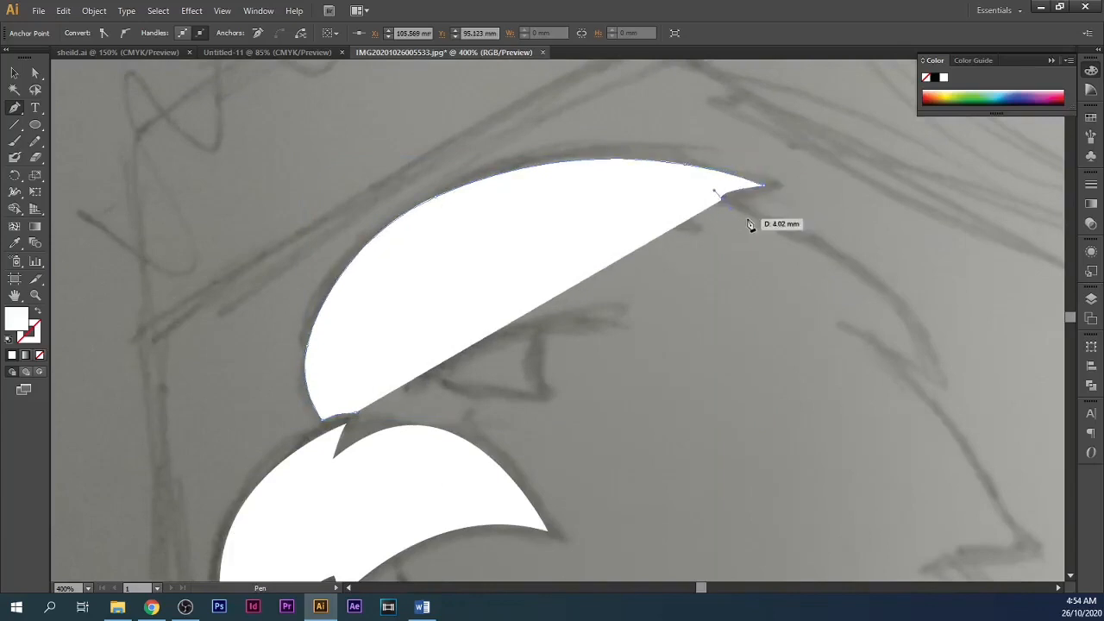
# Step: Continue the head outline down the back of the head along the feather notches to the neck tip, with the fill removed
pyautogui.click(722, 201)
pyautogui.moveTo(934, 372); pyautogui.dragTo(999, 521)
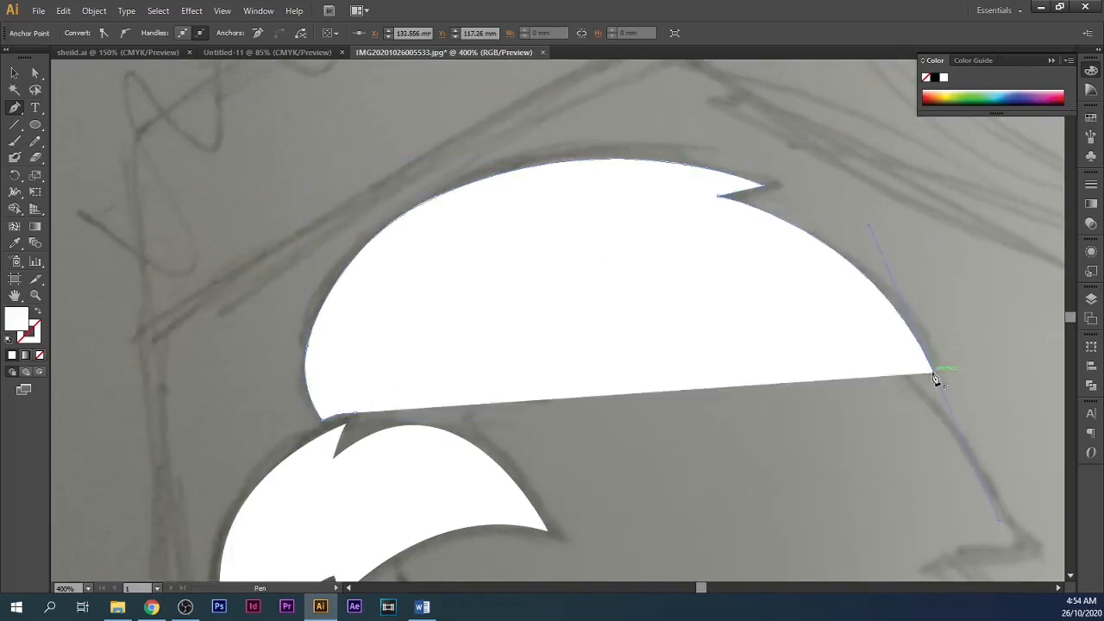
pyautogui.click(935, 374)
pyautogui.press('/')
pyautogui.click(839, 321)
pyautogui.scroll(-3, 889, 405)
pyautogui.moveTo(798, 316); pyautogui.dragTo(921, 440)
pyautogui.hscroll(3, 887, 405)
pyautogui.scroll(-2, 885, 401)
pyautogui.scroll(-2, 914, 423)
pyautogui.scroll(-8, 863, 388)
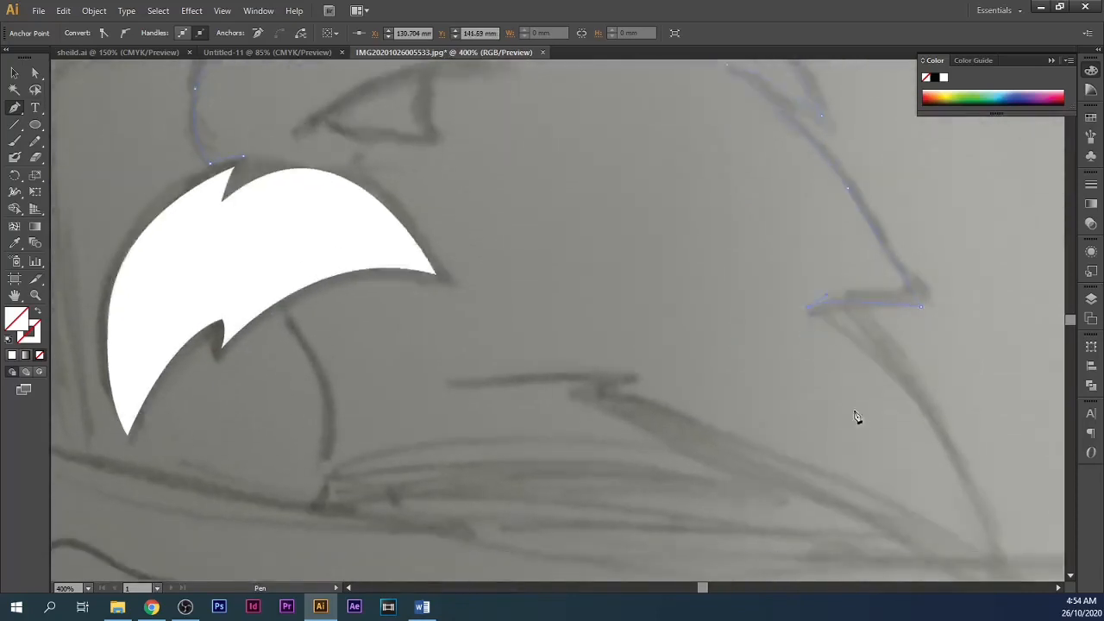
pyautogui.scroll(3, 1035, 345)
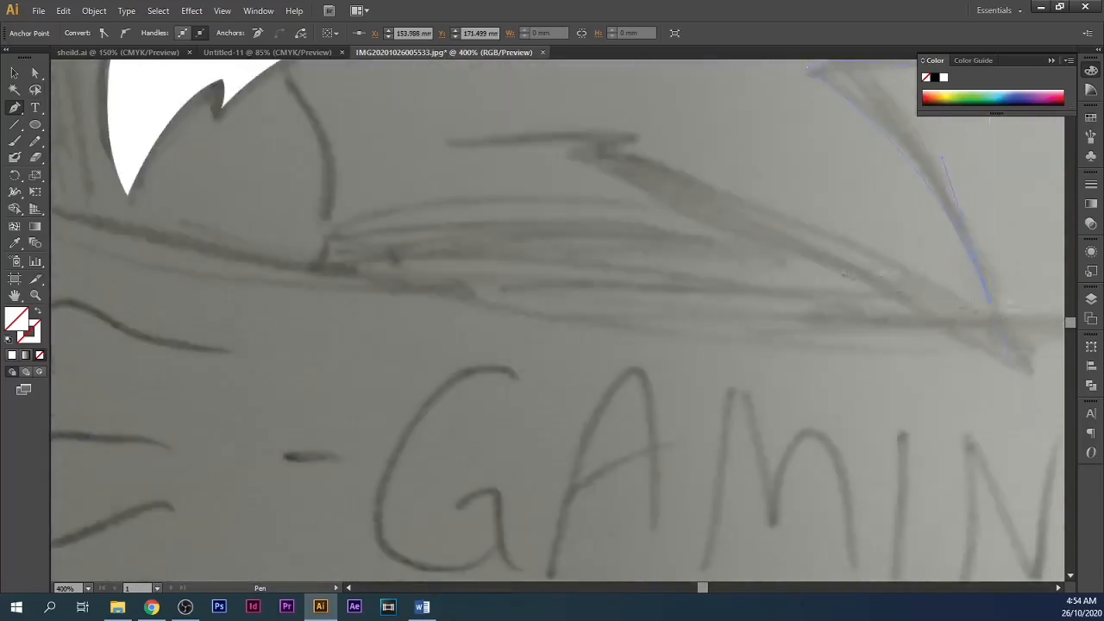
pyautogui.scroll(2, 1006, 377)
# Step: Trace the neck base and the throat curve behind the beak, closing the eagle's head outline
pyautogui.click(330, 296)
pyautogui.scroll(4, 329, 263)
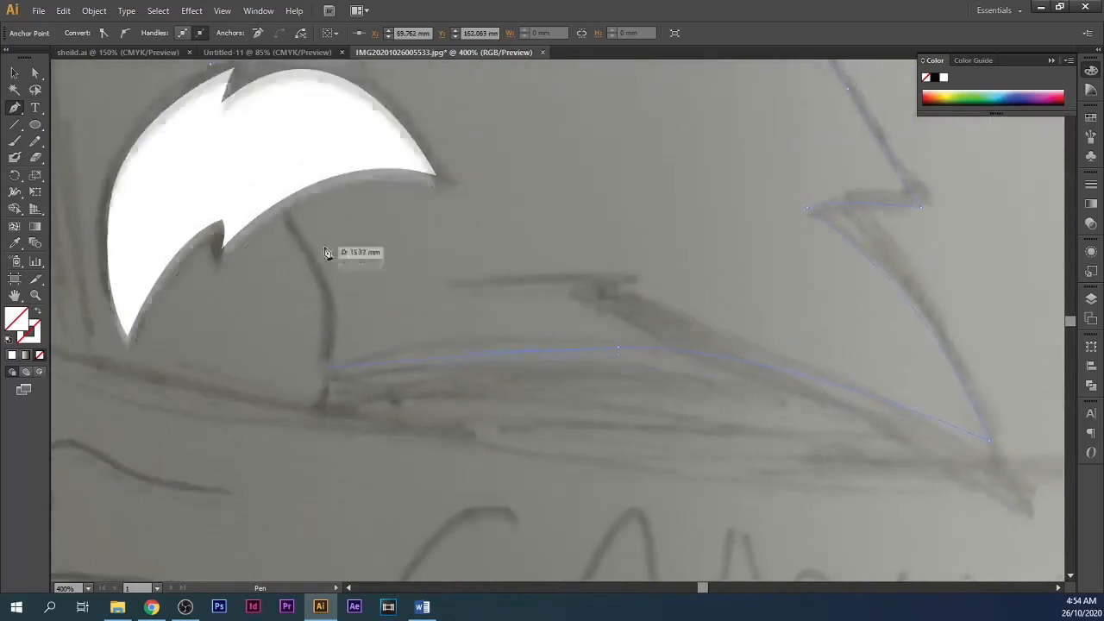
pyautogui.moveTo(291, 303); pyautogui.dragTo(217, 216)
pyautogui.scroll(1, 291, 332)
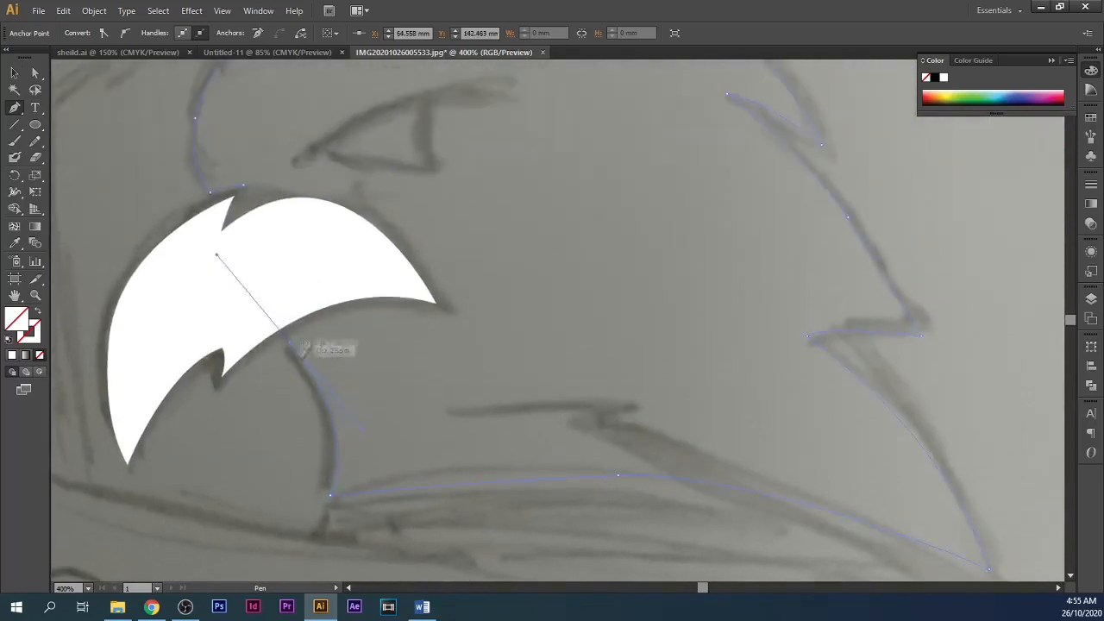
pyautogui.click(255, 184)
# Step: Draw an open jagged brow line above the eye with the Pen tool, following the sketch
pyautogui.scroll(5, 258, 241)
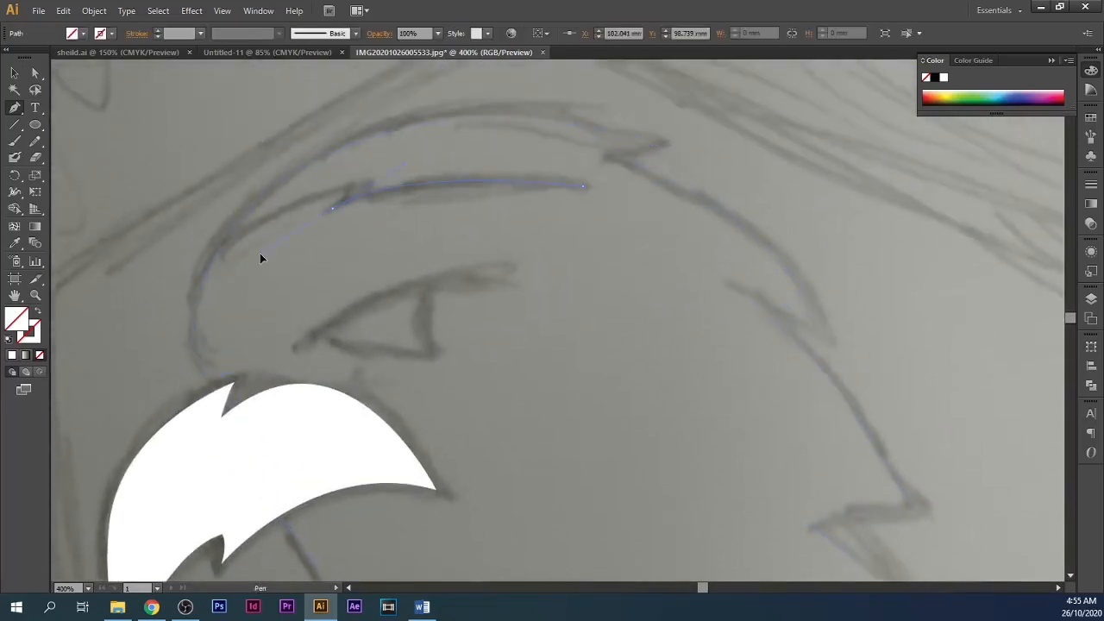
pyautogui.click(363, 182)
pyautogui.moveTo(174, 305); pyautogui.dragTo(176, 306)
# Step: Give the brow line a solid black stroke
pyautogui.click(13, 73)
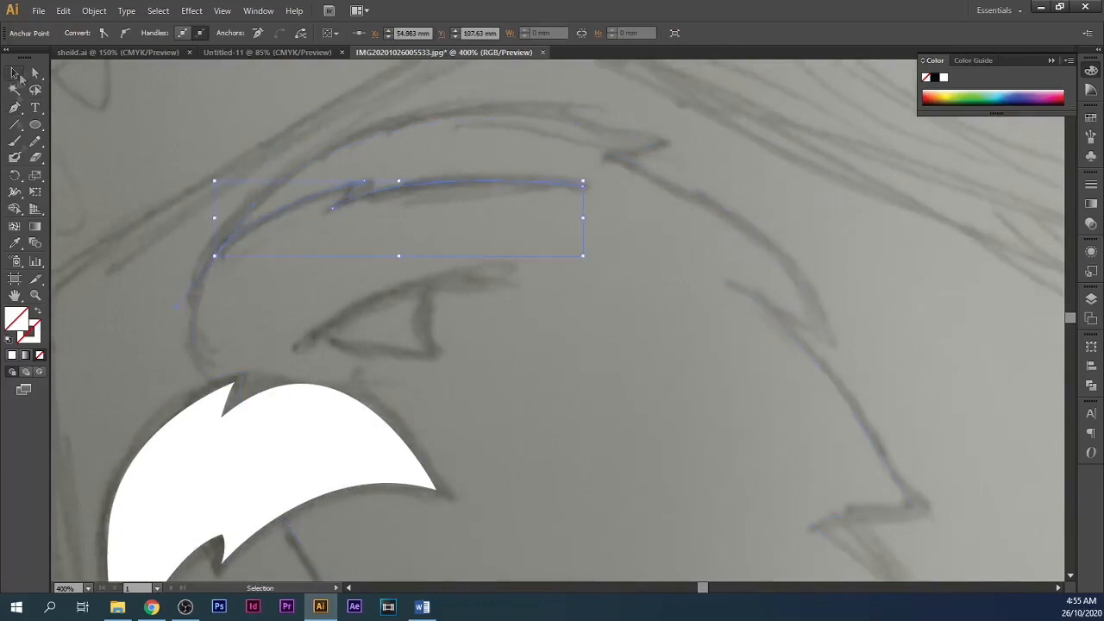
pyautogui.click(32, 337)
pyautogui.click(12, 354)
pyautogui.doubleClick(33, 337)
pyautogui.click(336, 370)
pyautogui.click(662, 201)
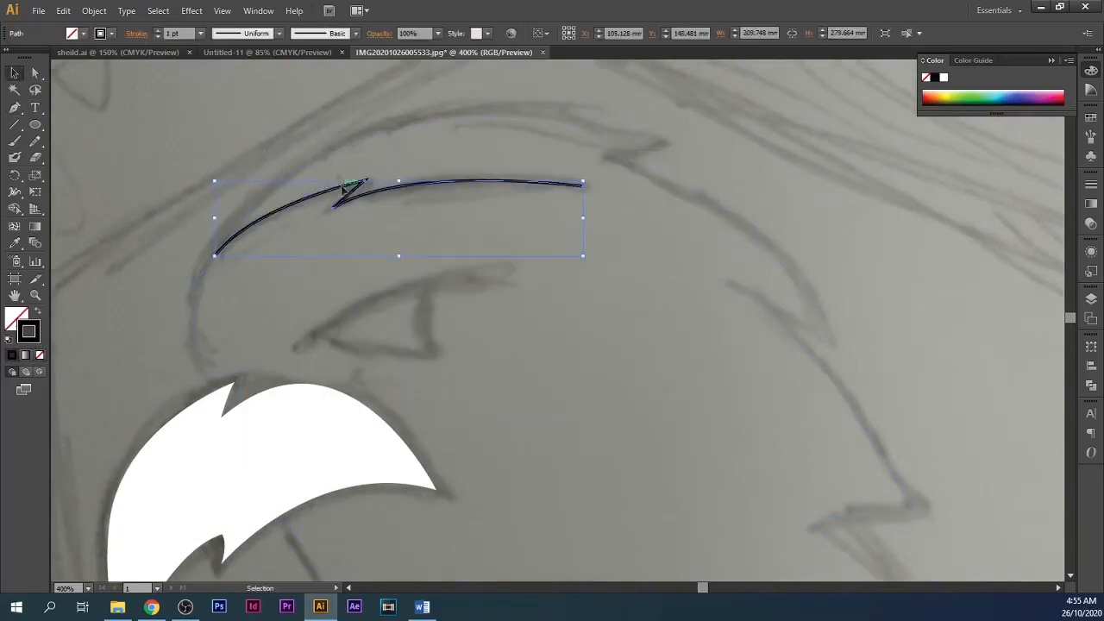
# Step: Increase the brow line's stroke weight beyond 3 pt, apply a width profile tapered at both ends, and deselect it
pyautogui.click(158, 29)
pyautogui.click(278, 32)
pyautogui.click(235, 78)
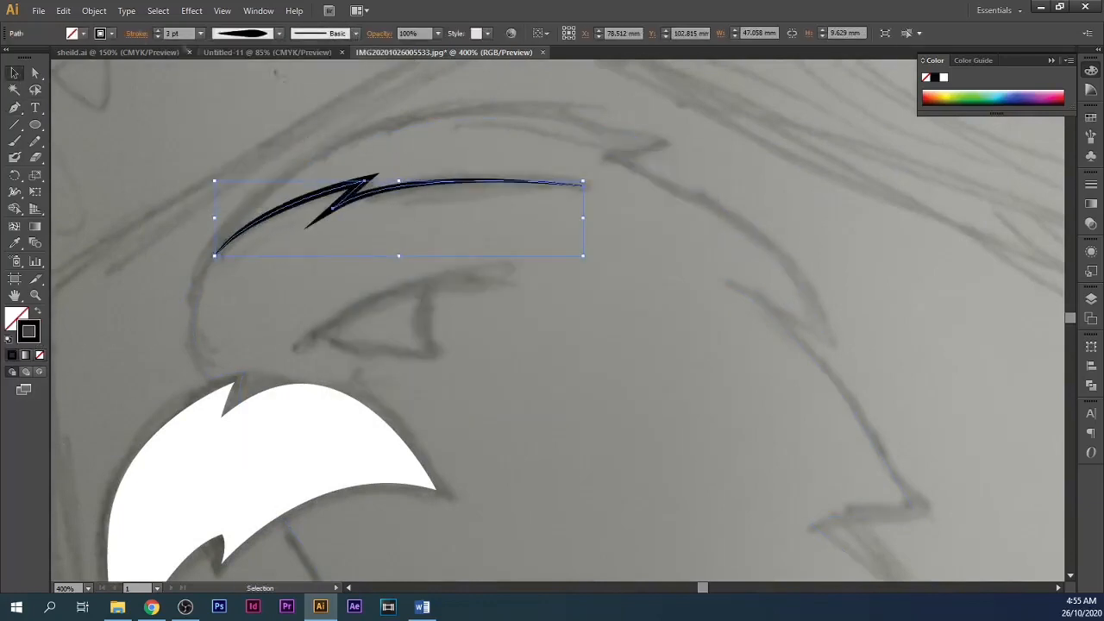
pyautogui.click(158, 30)
pyautogui.click(158, 31)
pyautogui.click(488, 289)
# Step: Draw an open jagged cheek line with the Pen tool along the sketched feather mark above the neck
pyautogui.scroll(-5, 488, 289)
pyautogui.scroll(-1, 451, 388)
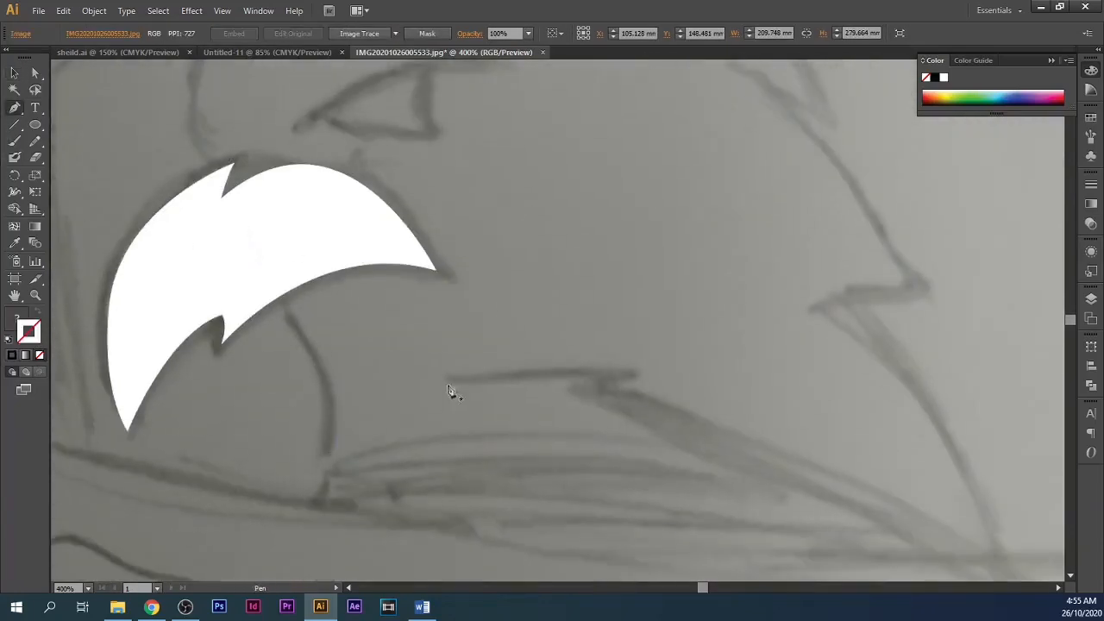
pyautogui.press('p')
pyautogui.click(448, 383)
pyautogui.moveTo(640, 375); pyautogui.dragTo(578, 405)
pyautogui.hscroll(1, 814, 479)
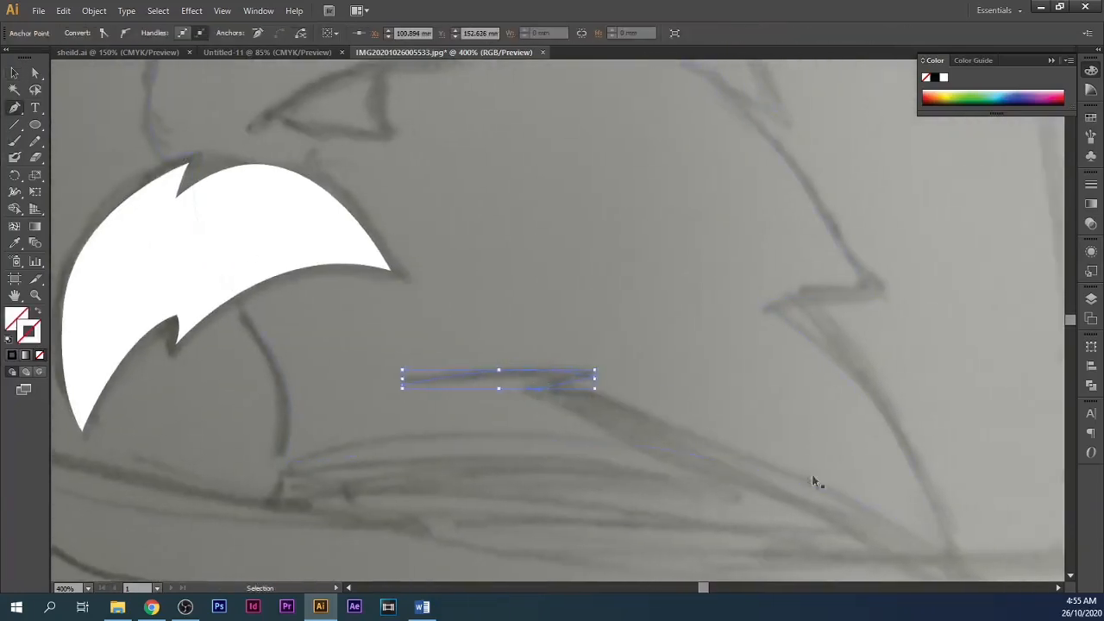
pyautogui.scroll(-1, 806, 461)
pyautogui.click(899, 489)
# Step: Copy the brow line's black stroke onto the cheek line with the Eyedropper, apply the tapered width profile and deselect it
pyautogui.click(15, 243)
pyautogui.scroll(2, 301, 166)
pyautogui.scroll(1, 303, 162)
pyautogui.click(238, 83)
pyautogui.scroll(-2, 460, 264)
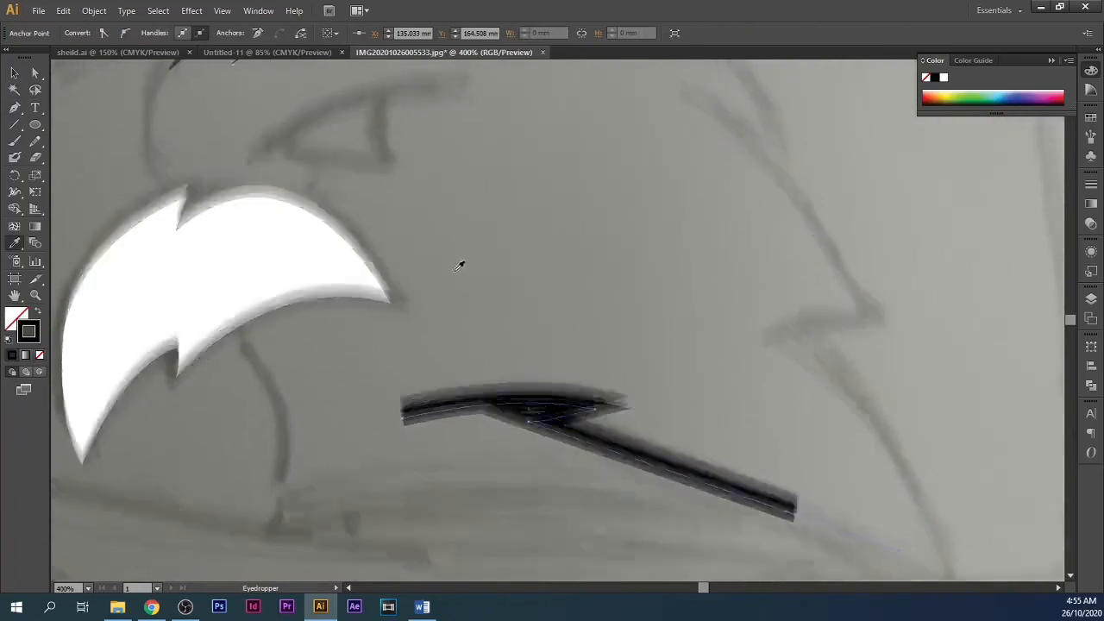
pyautogui.click(15, 73)
pyautogui.click(243, 34)
pyautogui.click(236, 78)
pyautogui.click(261, 161)
pyautogui.scroll(-1, 752, 422)
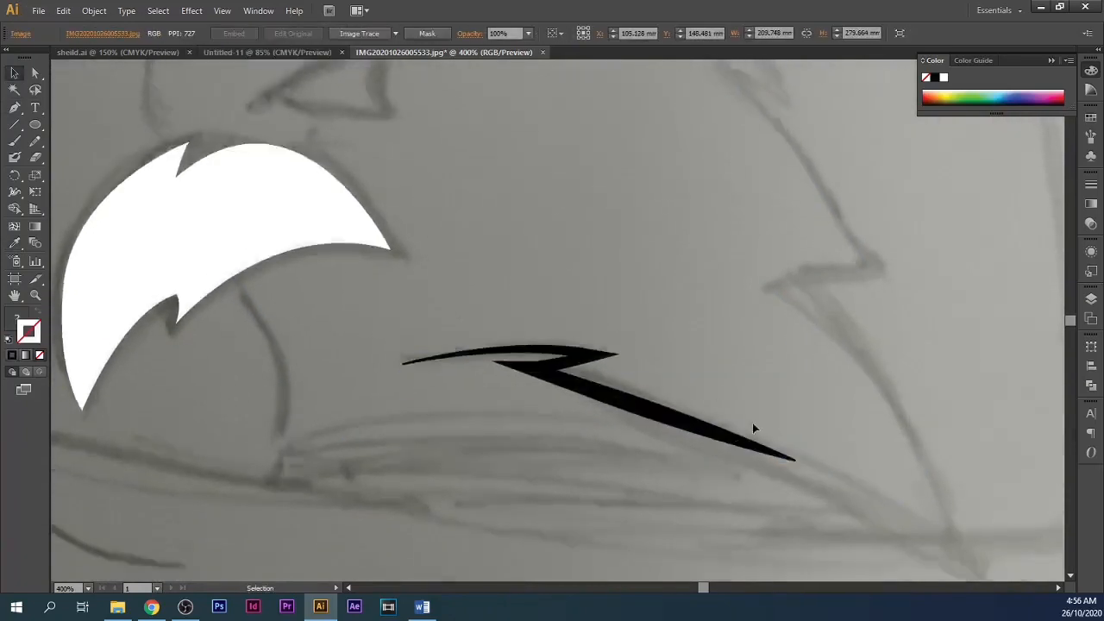
# Step: Reposition the cheek line's inner notch anchor and its handle with Direct Selection to shorten the overshooting spike
pyautogui.scroll(-1, 749, 423)
pyautogui.hscroll(1, 604, 380)
pyautogui.press('a')
pyautogui.scroll(1, 483, 354)
pyautogui.moveTo(489, 366); pyautogui.dragTo(493, 373)
pyautogui.hotkey('ctrl', 'z')
pyautogui.scroll(5, 488, 365)
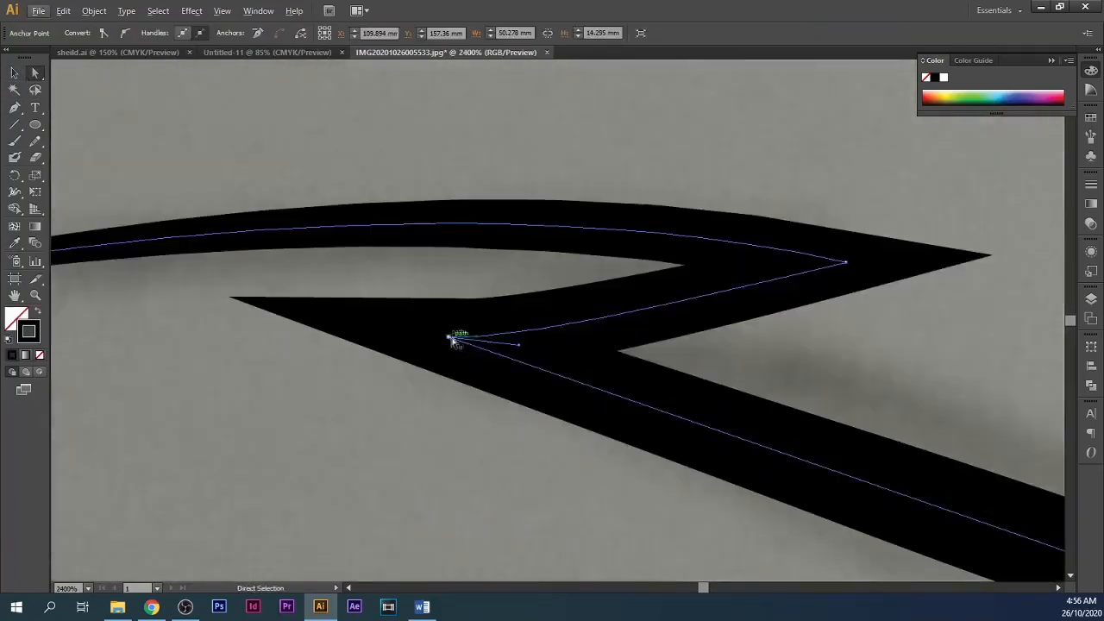
pyautogui.moveTo(453, 340); pyautogui.dragTo(485, 350)
pyautogui.moveTo(556, 358); pyautogui.dragTo(485, 350)
pyautogui.click(829, 325)
# Step: Select the eagle's head outline and fill it with the beak's white using the Eyedropper
pyautogui.scroll(-4, 830, 324)
pyautogui.hscroll(3, 865, 351)
pyautogui.scroll(-1, 742, 372)
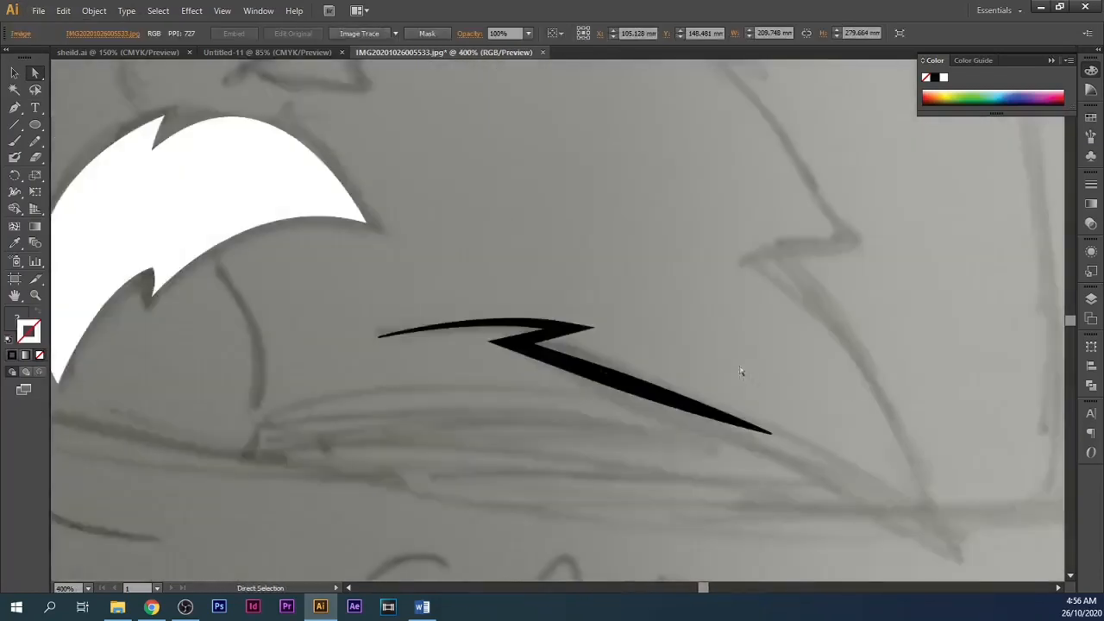
pyautogui.scroll(3, 616, 302)
pyautogui.hscroll(-2, 466, 190)
pyautogui.scroll(-1, 505, 240)
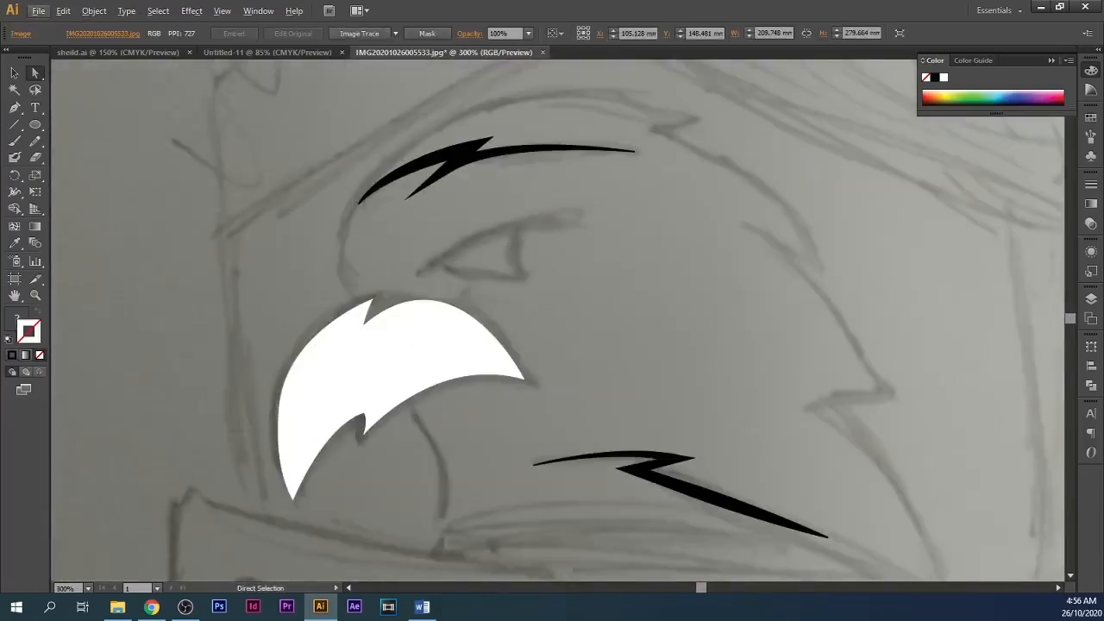
pyautogui.click(579, 102)
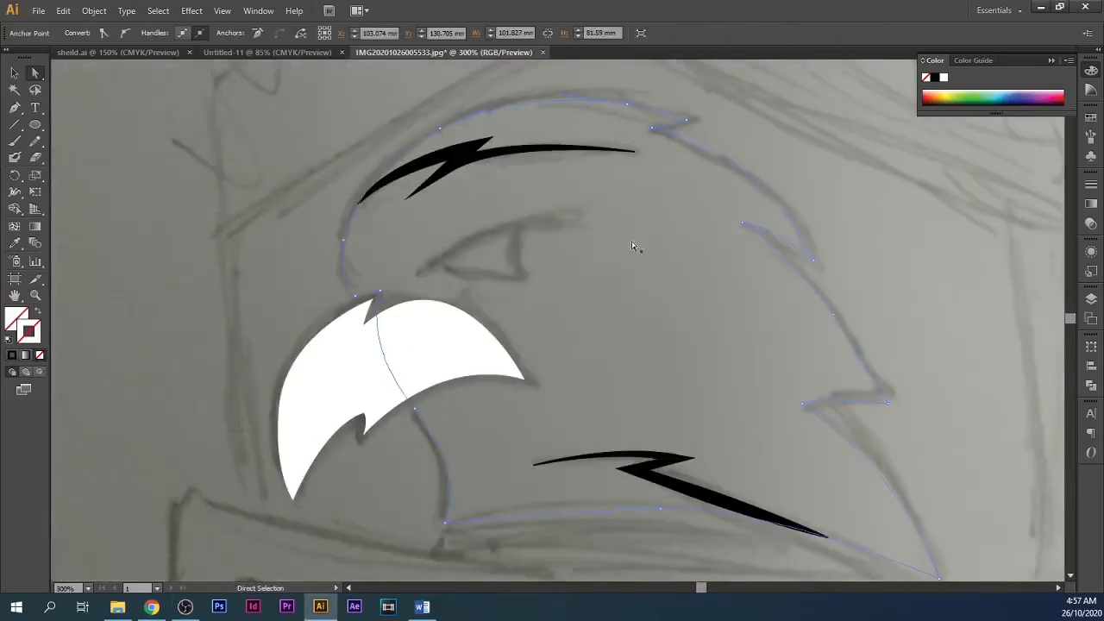
pyautogui.press('i')
pyautogui.click(342, 347)
# Step: Offset the white beak's path by 2 mm with miter joins and reshape the offset's notch on the beak's lower edge into a sharp spike
pyautogui.press('v')
pyautogui.click(259, 366)
pyautogui.click(342, 362)
pyautogui.click(93, 11)
pyautogui.moveTo(172, 288)
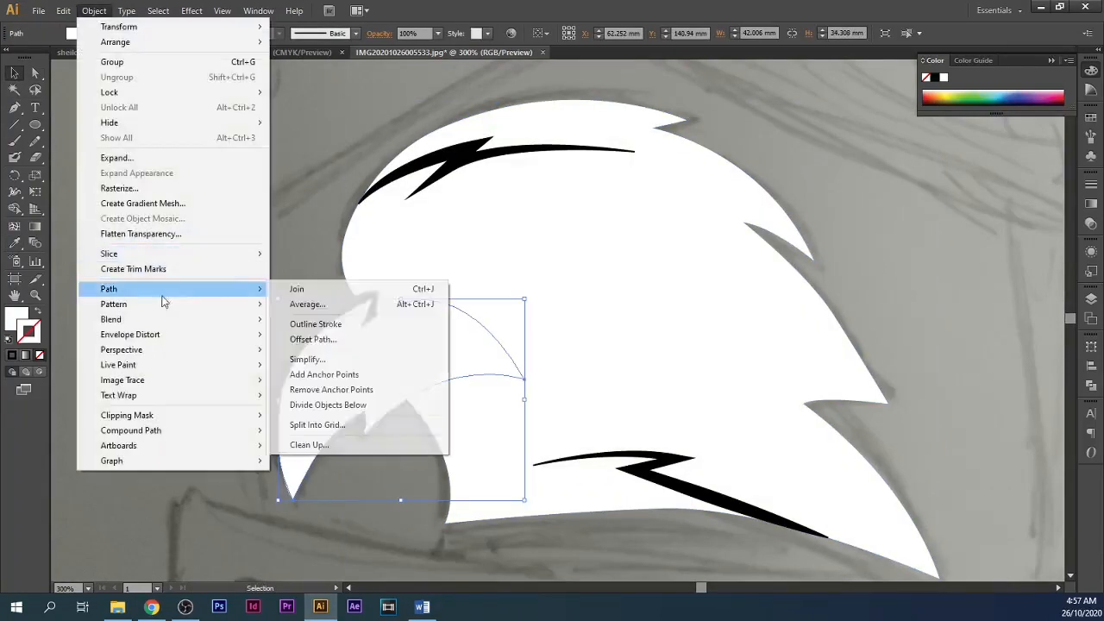
pyautogui.click(308, 337)
pyautogui.write('2mm')
pyautogui.press('Tab')
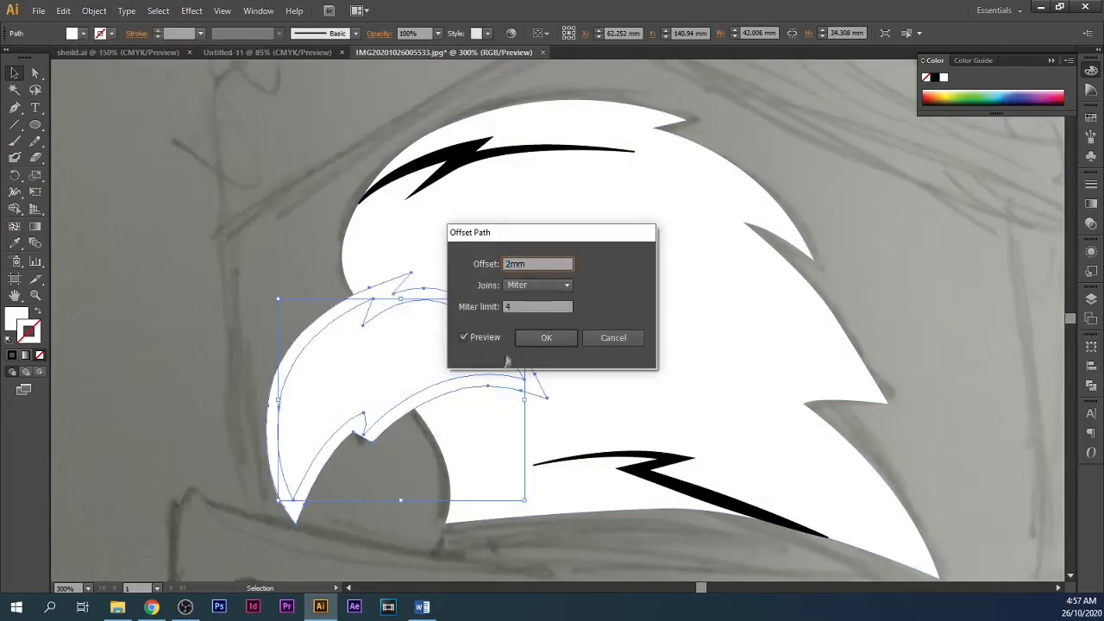
pyautogui.click(537, 285)
pyautogui.click(526, 300)
pyautogui.click(534, 339)
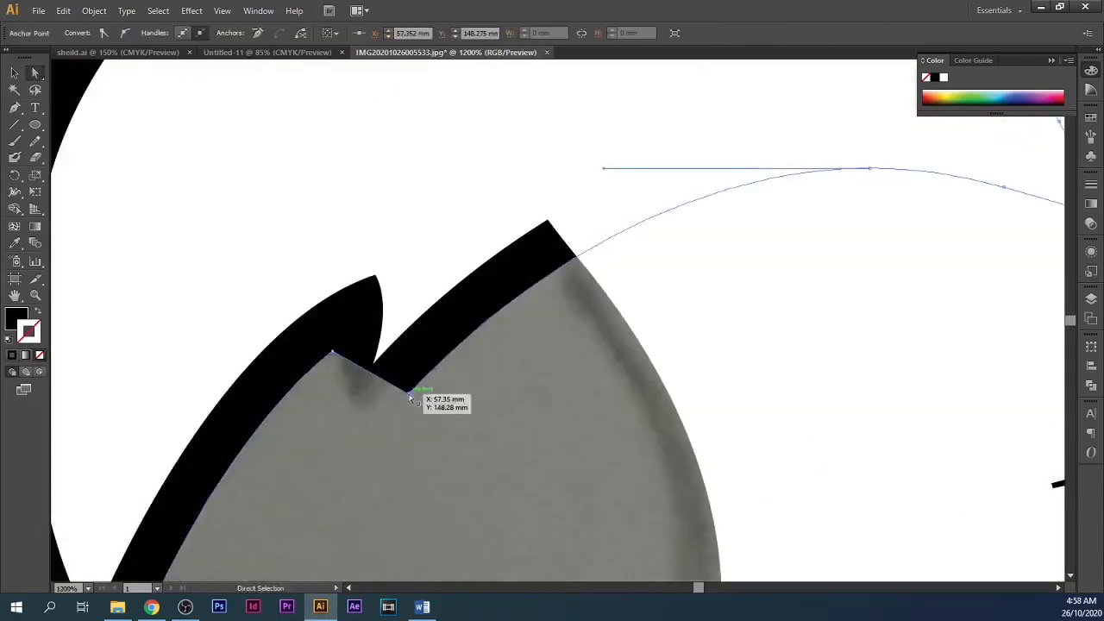
pyautogui.moveTo(410, 397); pyautogui.dragTo(340, 446)
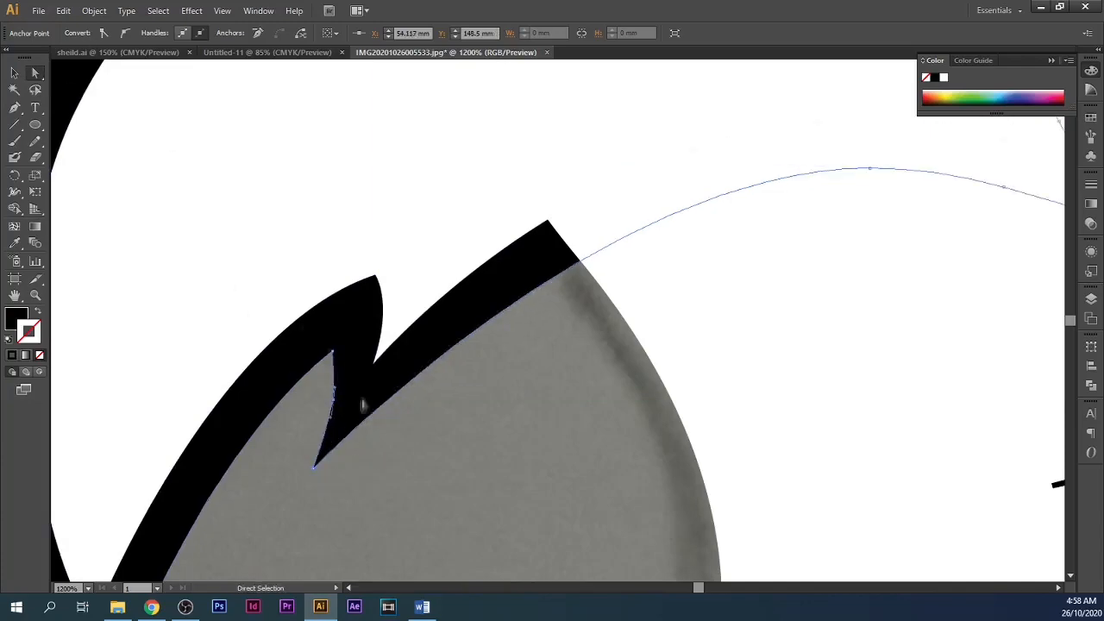
pyautogui.scroll(1, 362, 406)
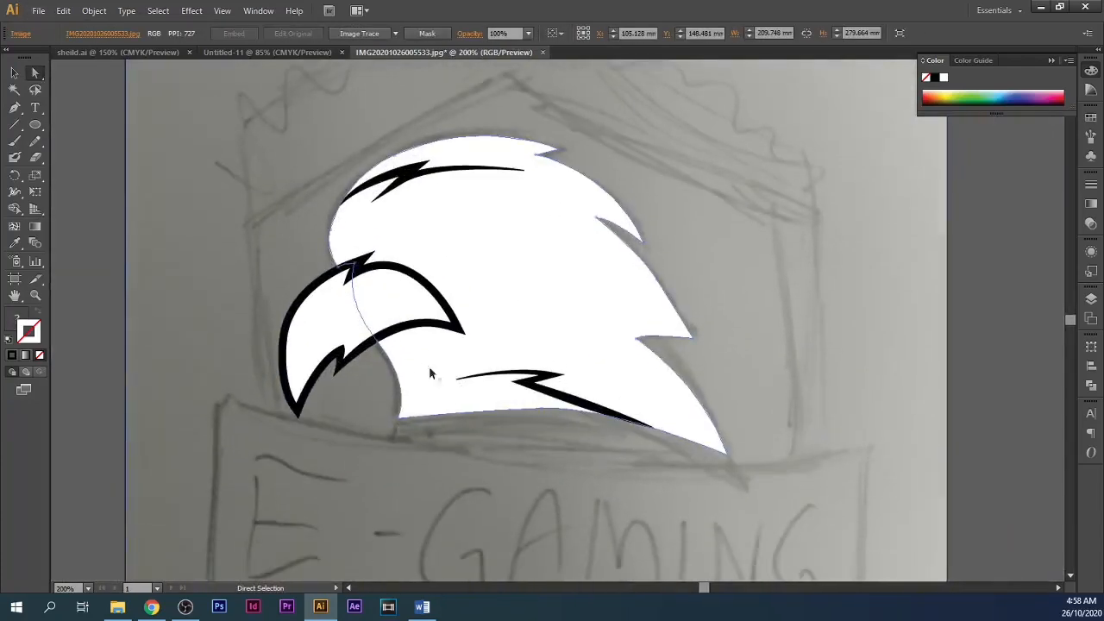
# Step: Offset the white head shape's path by 2 mm with miter joins
pyautogui.click(429, 369)
pyautogui.click(94, 10)
pyautogui.click(302, 338)
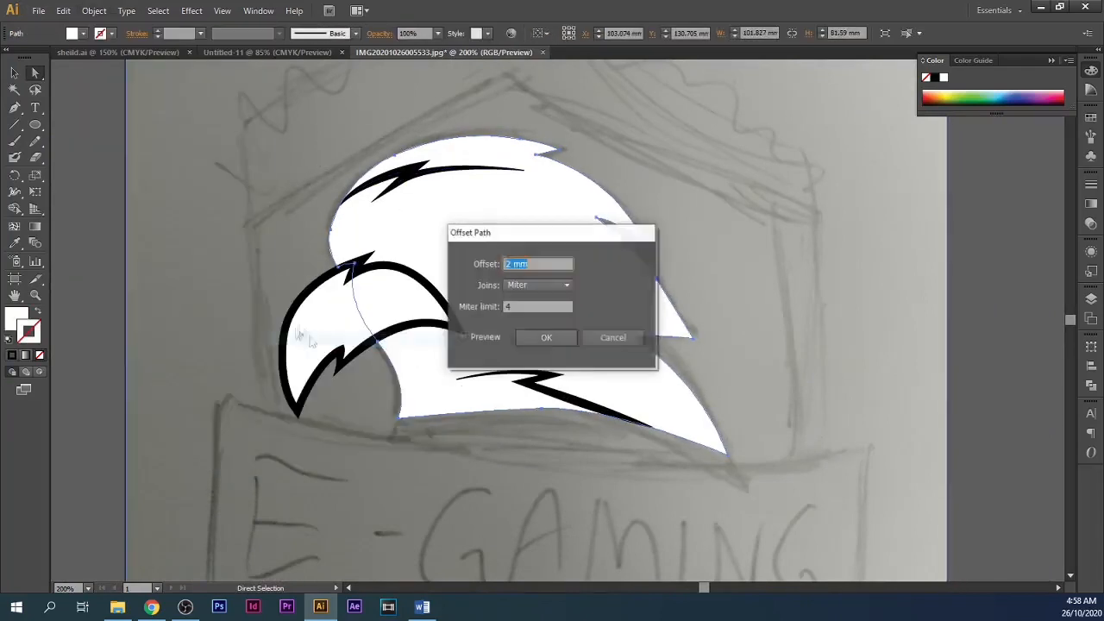
pyautogui.click(546, 338)
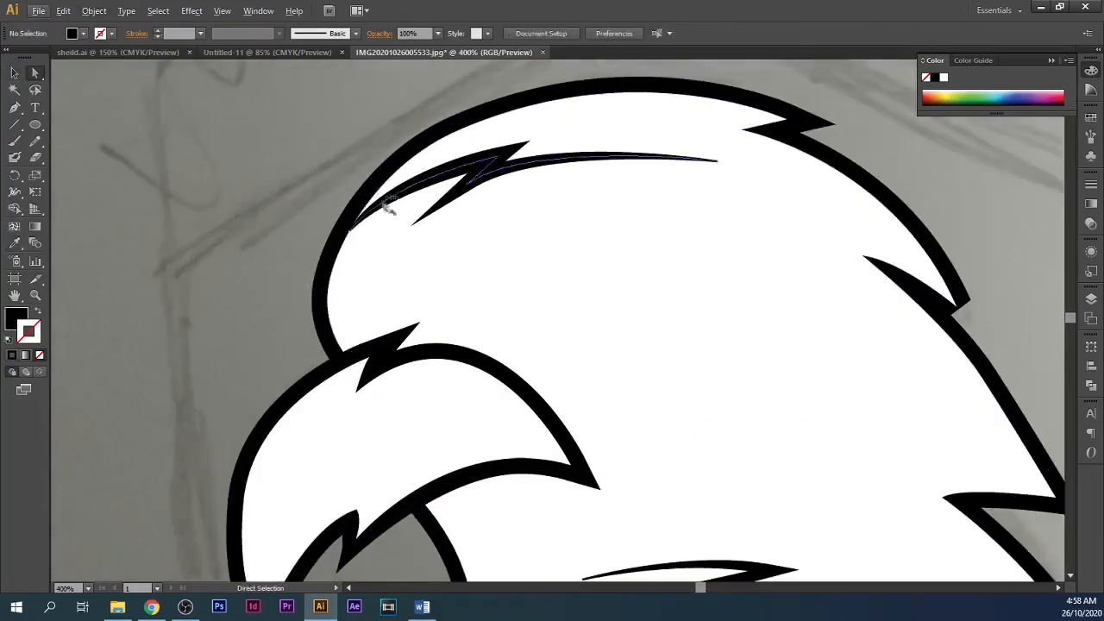
pyautogui.moveTo(349, 229); pyautogui.dragTo(332, 236)
pyautogui.hotkey('ctrl', 'z')
pyautogui.scroll(1, 367, 211)
pyautogui.click(518, 170)
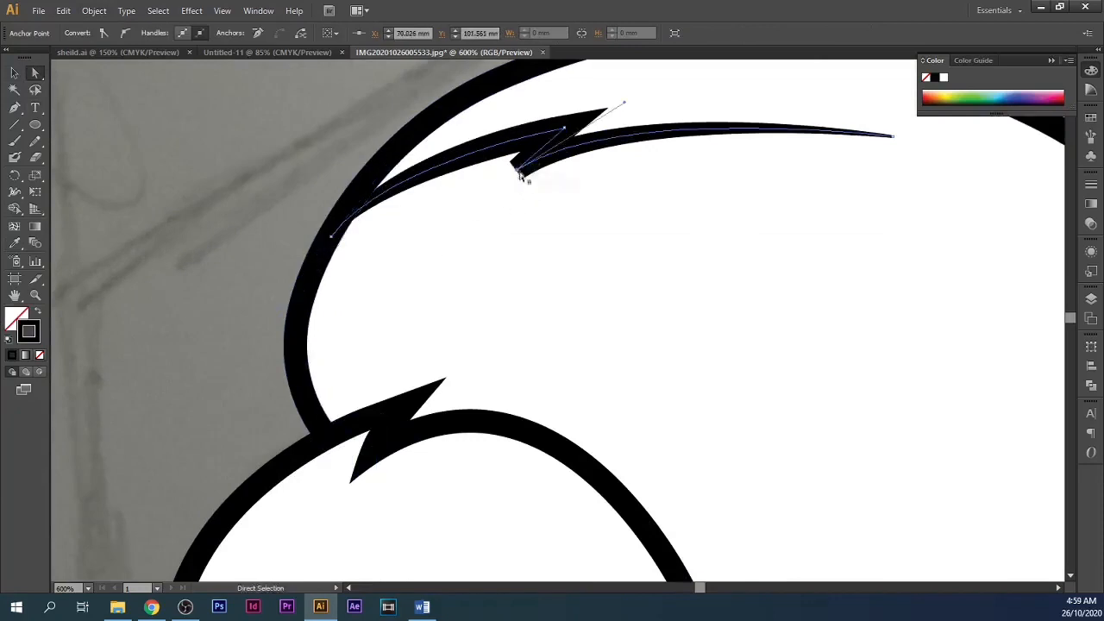
pyautogui.hotkey('ctrl', 'z')
pyautogui.hotkey('ctrl', 'z')
# Step: Expand the brow line's appearance and pull its front tip into the head's black outline
pyautogui.click(94, 11)
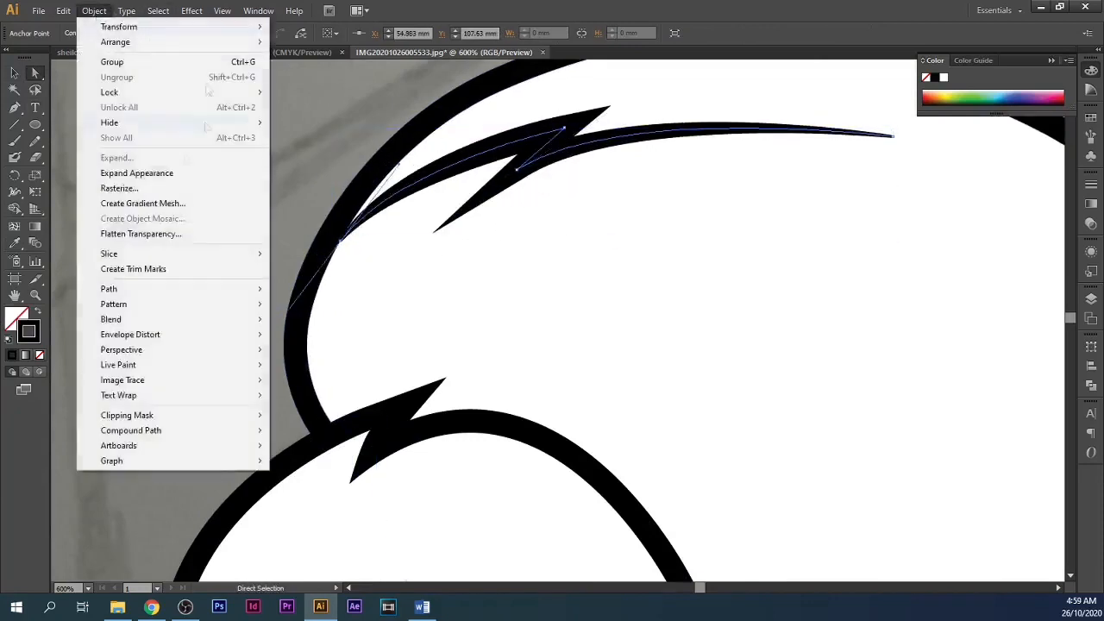
pyautogui.click(178, 174)
pyautogui.scroll(3, 313, 209)
pyautogui.moveTo(359, 223); pyautogui.dragTo(331, 275)
pyautogui.scroll(-2, 272, 316)
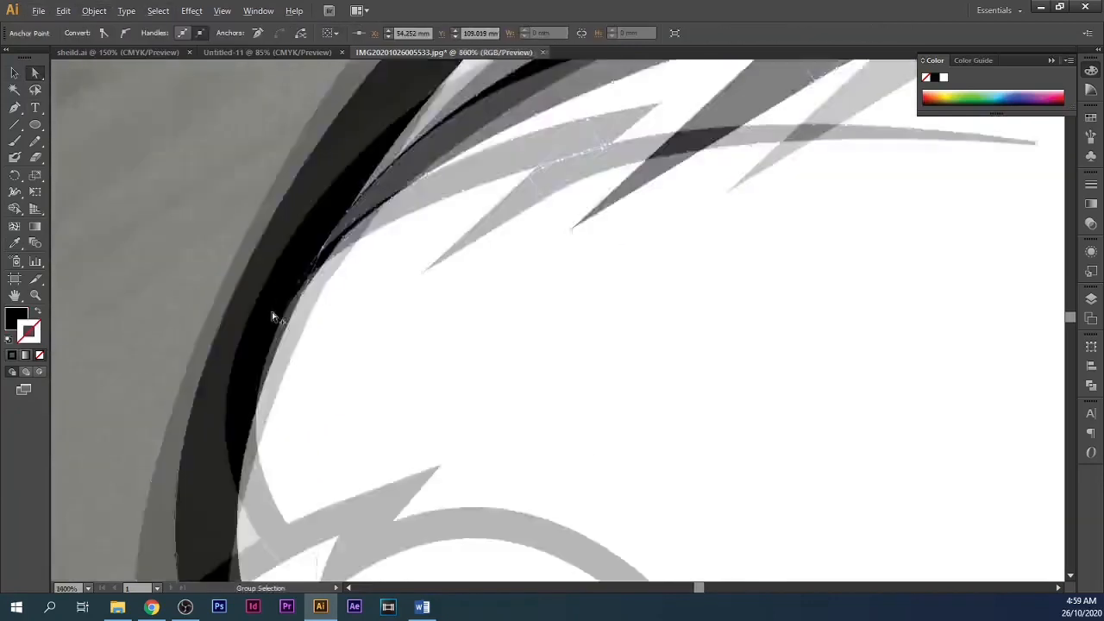
pyautogui.scroll(3, 309, 285)
pyautogui.scroll(-7, 342, 259)
pyautogui.click(492, 240)
# Step: Increase the cheek line's stroke weight and expand its appearance into an editable shape
pyautogui.scroll(1, 492, 388)
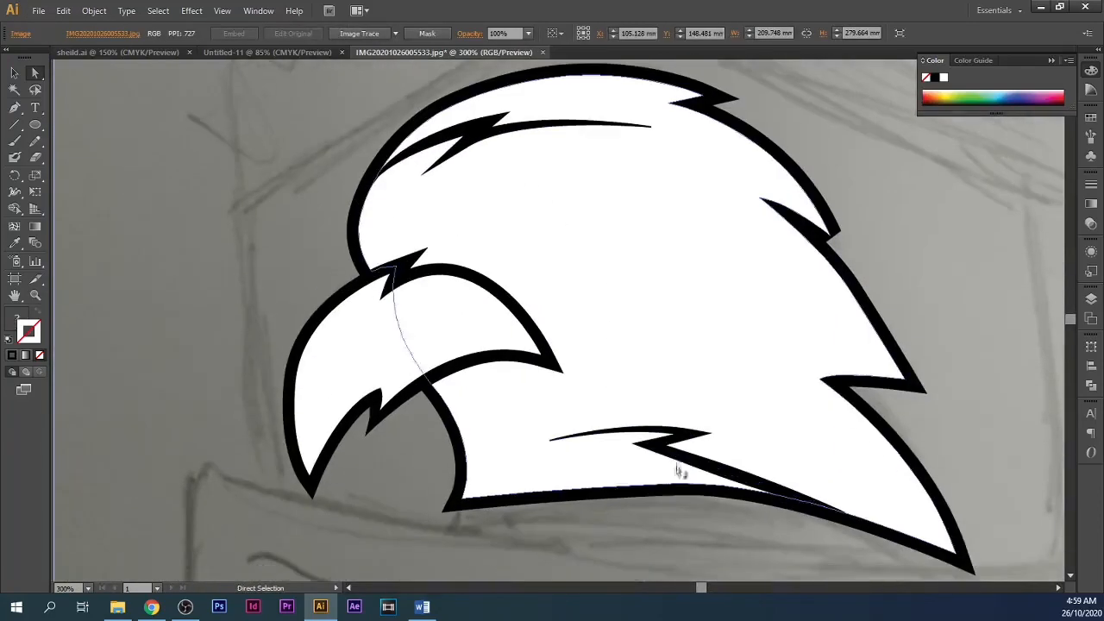
pyautogui.click(679, 471)
pyautogui.moveTo(423, 172); pyautogui.dragTo(399, 165)
pyautogui.press('v')
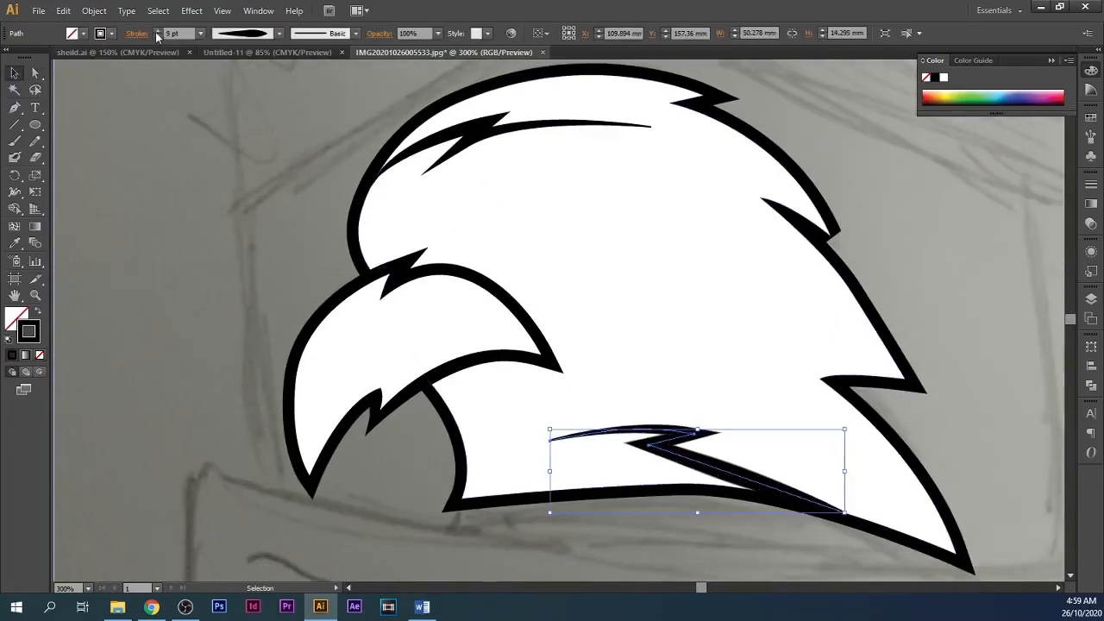
pyautogui.click(157, 33)
pyautogui.click(95, 11)
pyautogui.click(135, 175)
pyautogui.scroll(-2, 854, 465)
# Step: Move the expanded cheek line's tip anchor so it merges into the head's lower black outline
pyautogui.click(862, 479)
pyautogui.scroll(5, 867, 459)
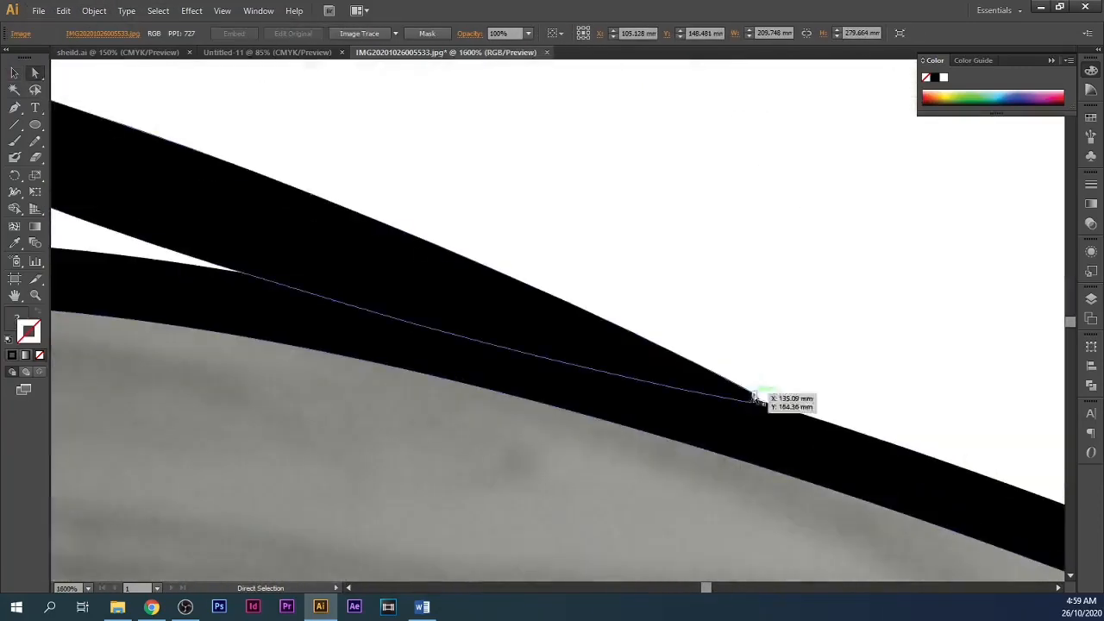
pyautogui.moveTo(755, 397); pyautogui.dragTo(834, 432)
pyautogui.click(698, 485)
pyautogui.scroll(-6, 698, 486)
pyautogui.hscroll(1, 698, 486)
pyautogui.scroll(1, 690, 479)
# Step: Remove the fill from the white head shape and its black offset shape to uncover the sketched eye
pyautogui.click(416, 299)
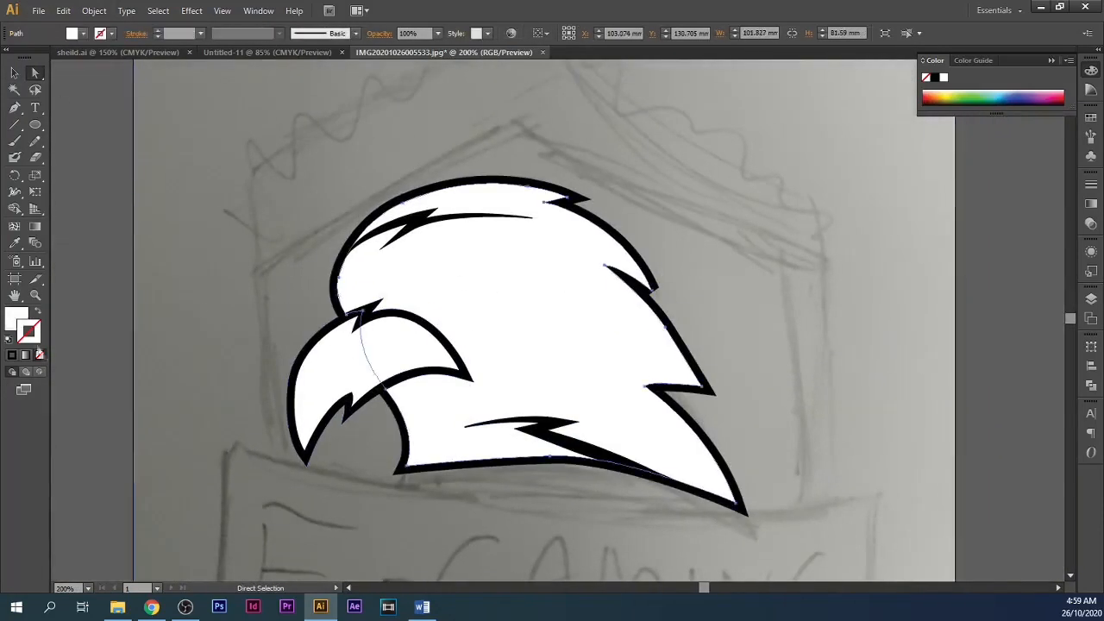
pyautogui.click(40, 354)
pyautogui.click(15, 107)
pyautogui.click(411, 273)
pyautogui.hotkey('ctrl', 'z')
pyautogui.click(35, 73)
pyautogui.click(405, 285)
pyautogui.click(40, 354)
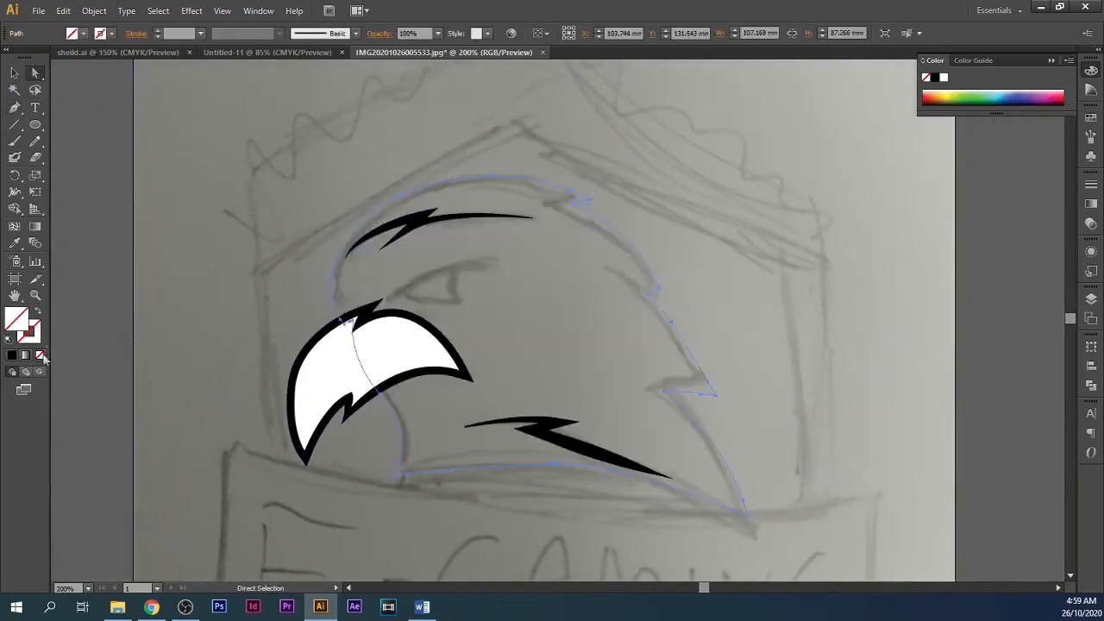
pyautogui.click(203, 258)
# Step: Trace the sketched eye as a closed shape with the Pen tool and fill it with white
pyautogui.click(15, 108)
pyautogui.scroll(3, 429, 285)
pyautogui.click(355, 303)
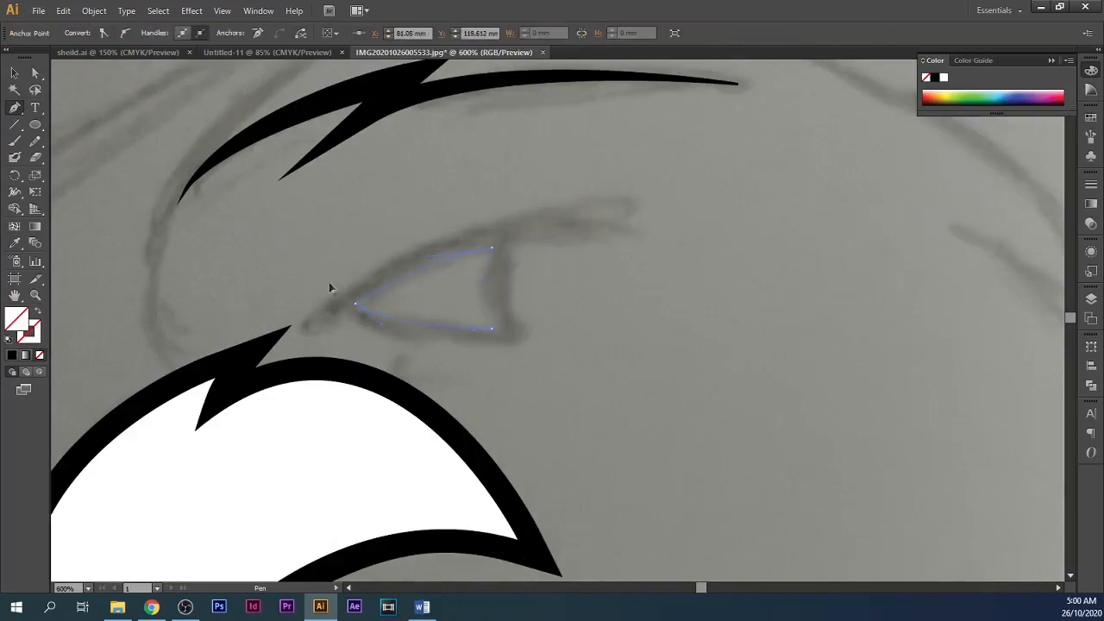
pyautogui.click(12, 355)
pyautogui.doubleClick(16, 318)
pyautogui.click(335, 197)
pyautogui.click(662, 202)
pyautogui.click(33, 336)
pyautogui.click(12, 354)
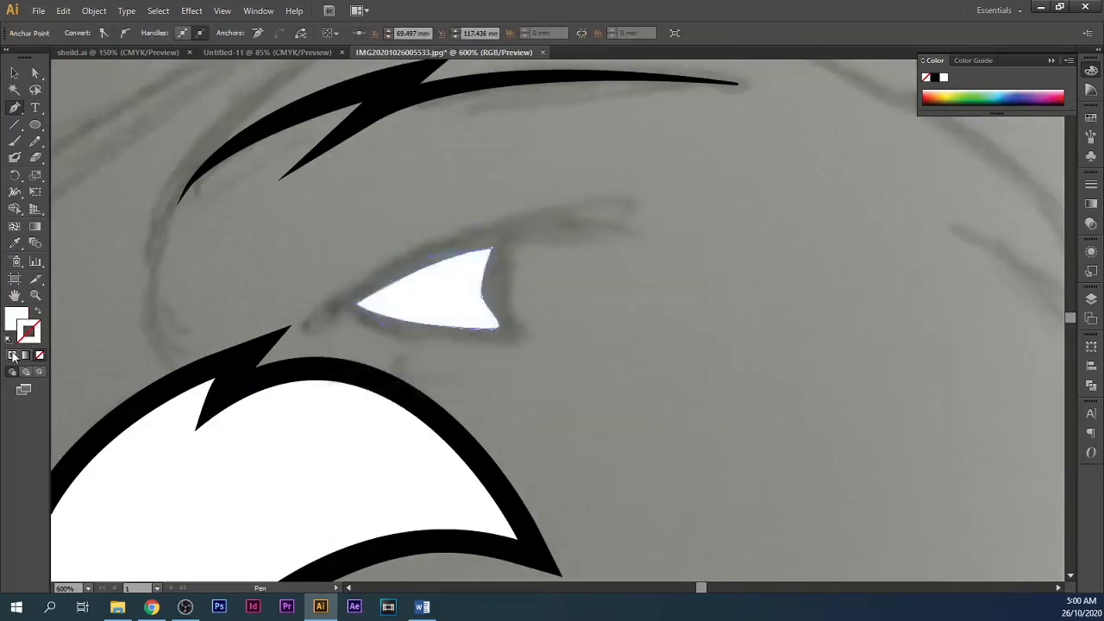
# Step: Give the eye a black stroke with round caps and round corners, aligned to the outside of its path
pyautogui.doubleClick(33, 335)
pyautogui.click(508, 371)
pyautogui.click(662, 201)
pyautogui.press('v')
pyautogui.click(136, 33)
pyautogui.click(70, 67)
pyautogui.click(71, 85)
pyautogui.click(86, 104)
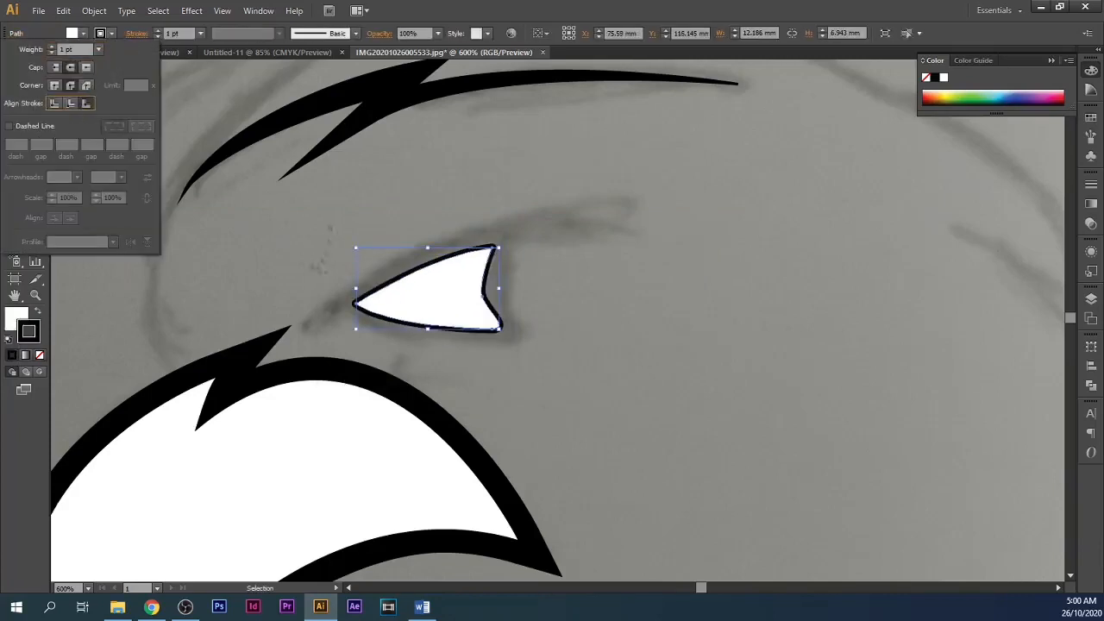
# Step: Thicken the eye's black stroke and convert it into a filled shape with Outline Stroke
pyautogui.click(389, 291)
pyautogui.tripleClick(158, 31)
pyautogui.click(398, 253)
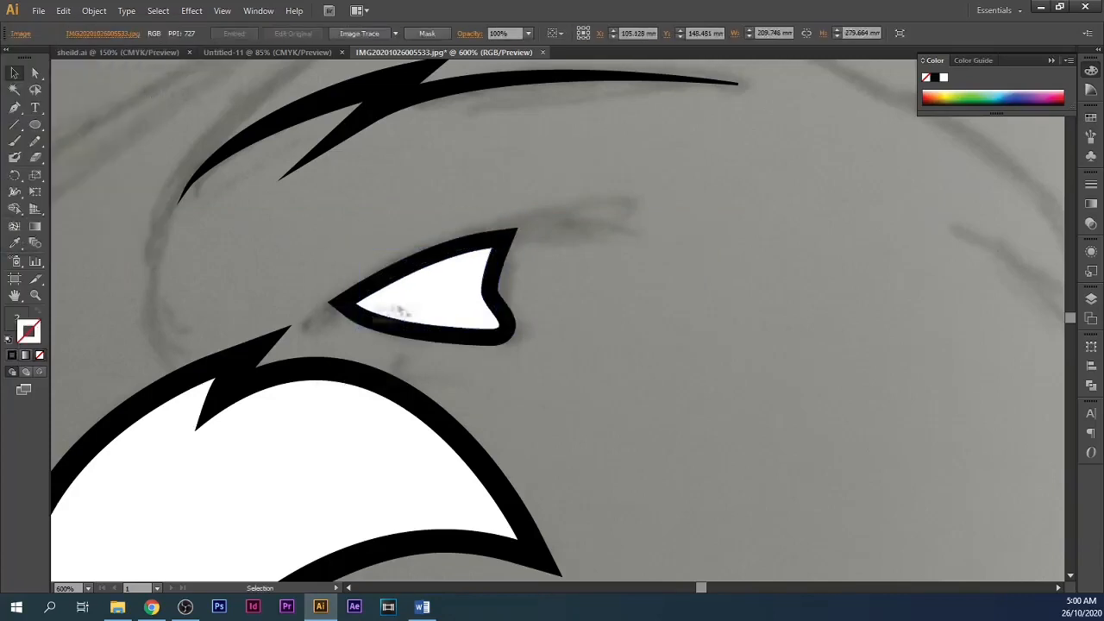
pyautogui.click(400, 305)
pyautogui.click(94, 11)
pyautogui.moveTo(104, 286)
pyautogui.click(323, 319)
pyautogui.click(397, 254)
# Step: Draw a tapered upper eyelid over the eye with the Pen tool and fill it with the eye outline's black
pyautogui.press('p')
pyautogui.click(440, 252)
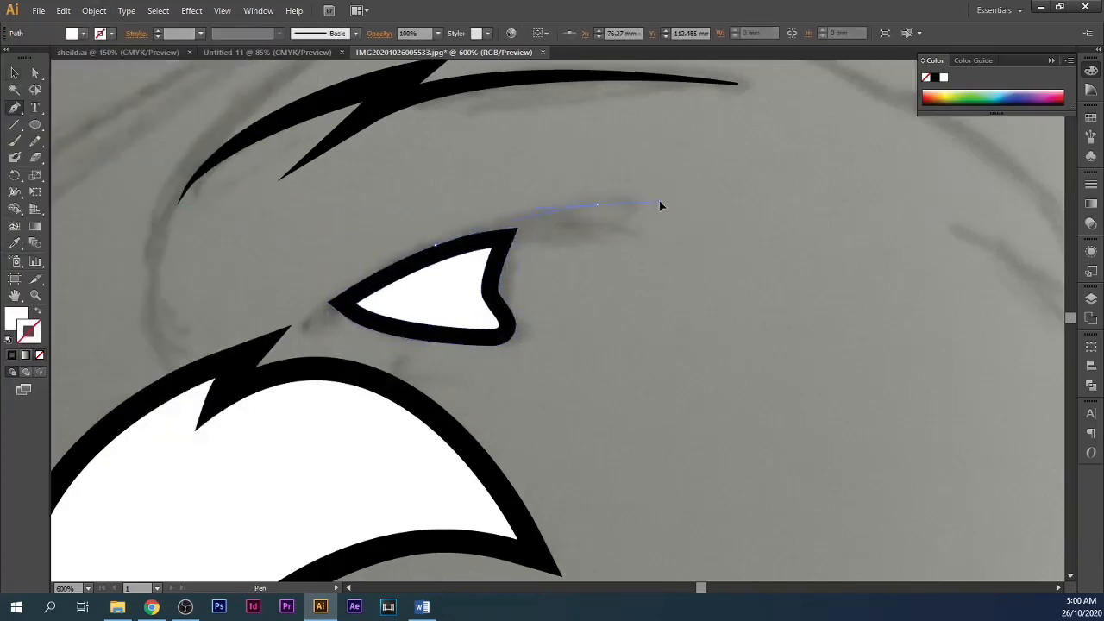
pyautogui.moveTo(686, 215)
pyautogui.mouseDown()
pyautogui.moveTo(690, 225)
pyautogui.moveTo(569, 233)
pyautogui.mouseUp()
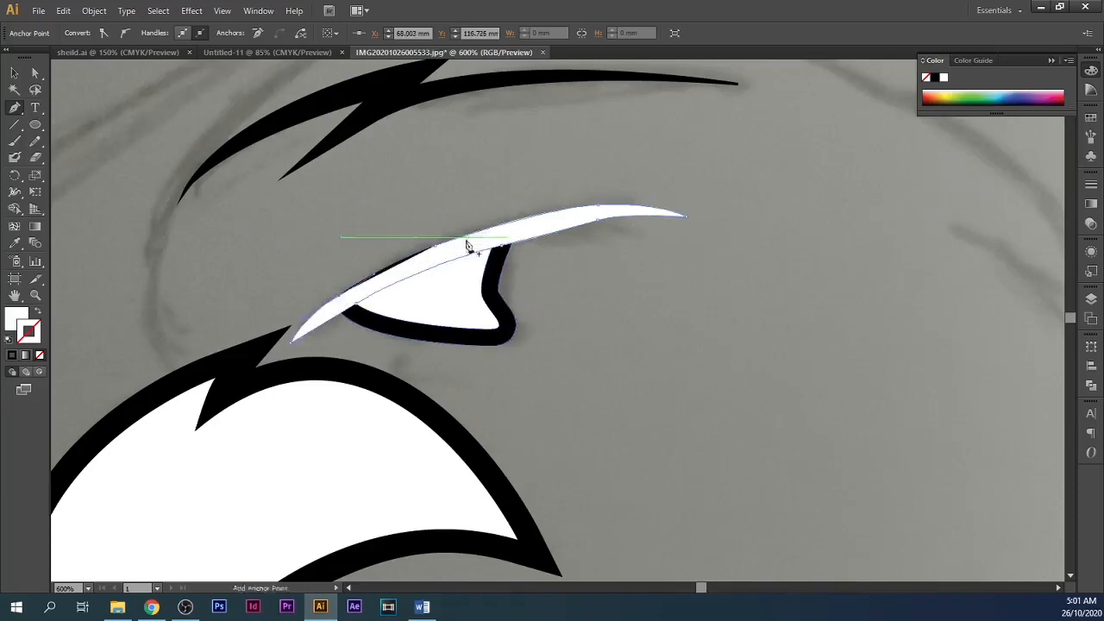
pyautogui.click(397, 332)
pyautogui.click(15, 74)
pyautogui.click(408, 366)
pyautogui.scroll(-4, 402, 367)
pyautogui.scroll(4, 402, 365)
pyautogui.click(448, 346)
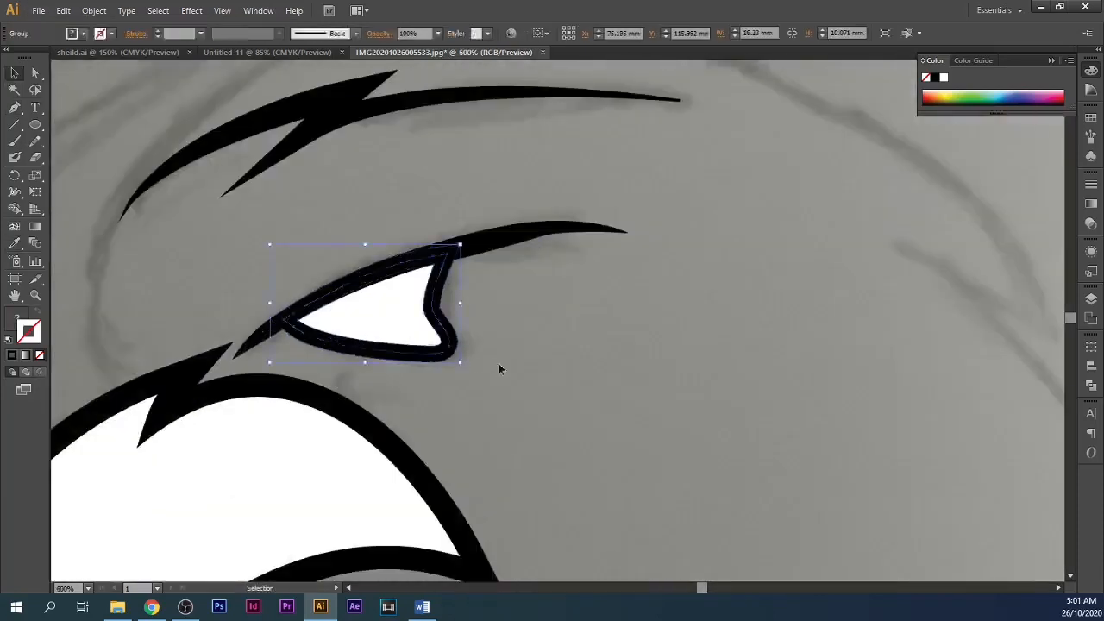
pyautogui.click(500, 369)
# Step: Refill the head shape with the beak's white and its offset shape with black using the Eyedropper
pyautogui.scroll(-4, 503, 388)
pyautogui.click(390, 299)
pyautogui.click(14, 244)
pyautogui.click(388, 362)
pyautogui.click(14, 73)
pyautogui.click(386, 302)
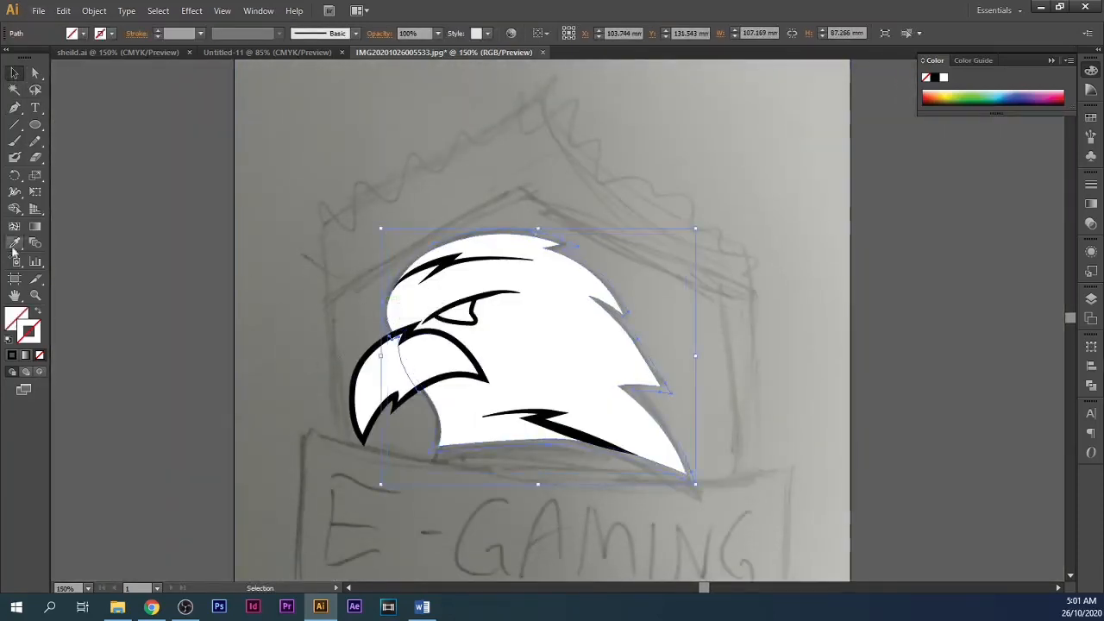
pyautogui.click(14, 244)
pyautogui.click(402, 333)
pyautogui.click(15, 74)
# Step: Slightly adjust the brow line above the eye through its bounding box
pyautogui.click(438, 268)
pyautogui.scroll(4, 437, 270)
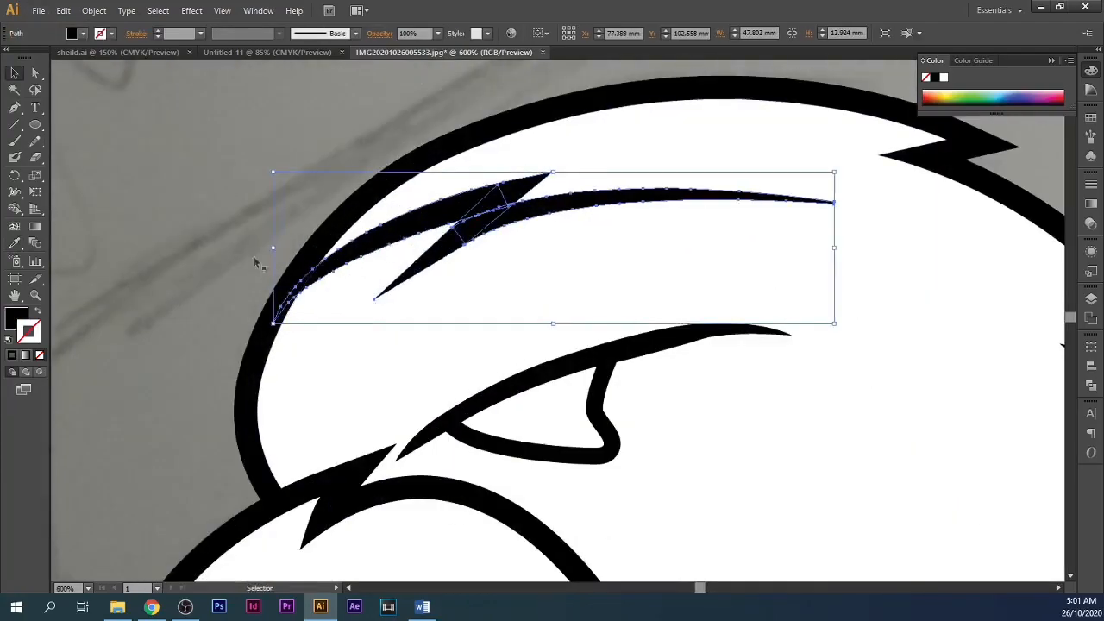
pyautogui.moveTo(835, 175); pyautogui.dragTo(832, 161)
pyautogui.click(268, 227)
# Step: Draw a black rectangle about 163 by 45 mm over the sketched banner below the eagle's head
pyautogui.scroll(-3, 268, 226)
pyautogui.hscroll(-2, 532, 444)
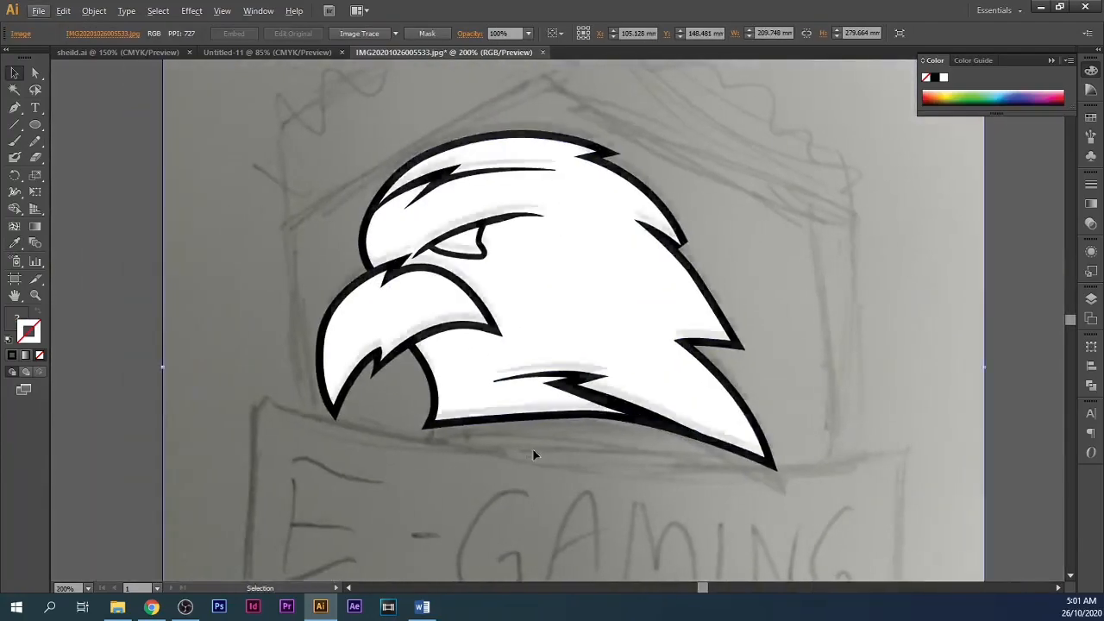
pyautogui.scroll(-1, 532, 448)
pyautogui.scroll(-5, 535, 431)
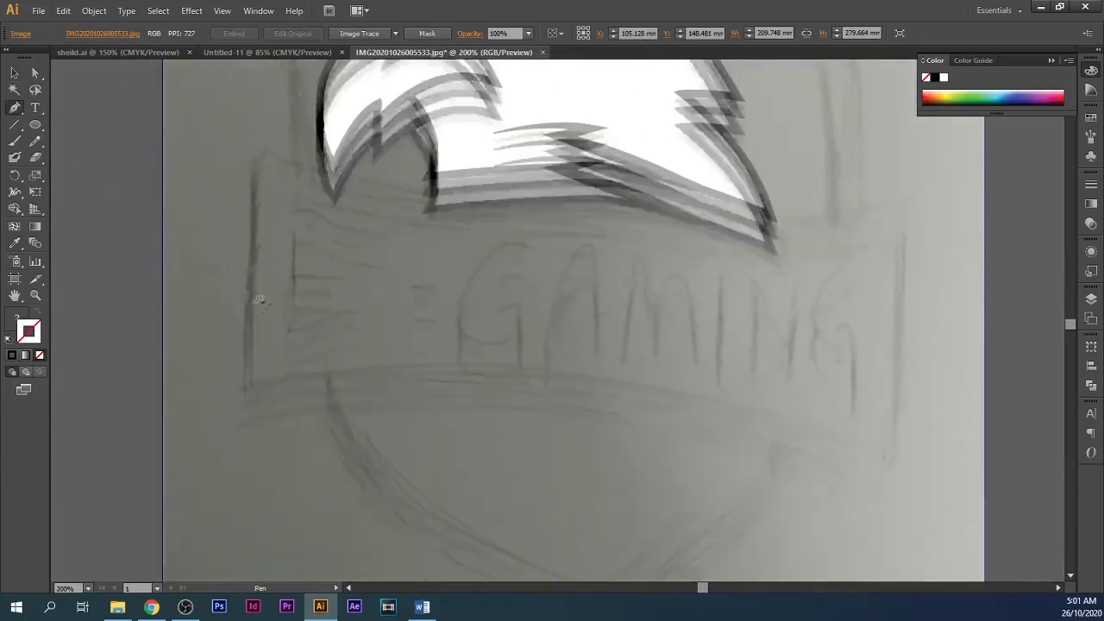
pyautogui.moveTo(888, 367); pyautogui.dragTo(893, 366)
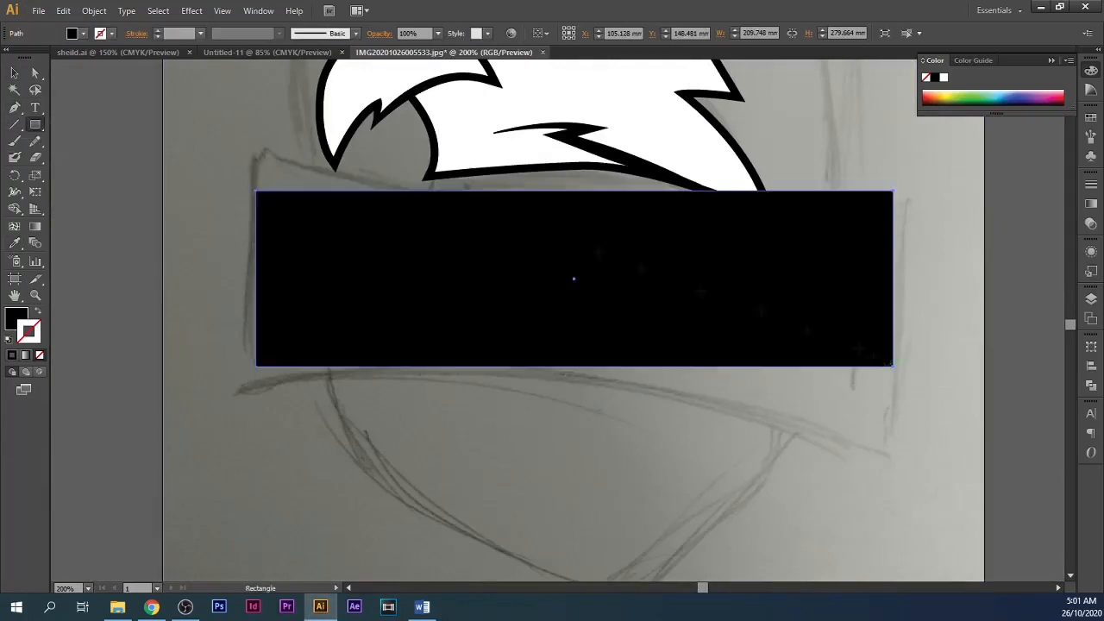
# Step: Apply a horizontal Bulge warp with a slight negative bend to the banner rectangle and stretch it taller
pyautogui.click(195, 15)
pyautogui.moveTo(244, 190)
pyautogui.click(371, 248)
pyautogui.click(438, 369)
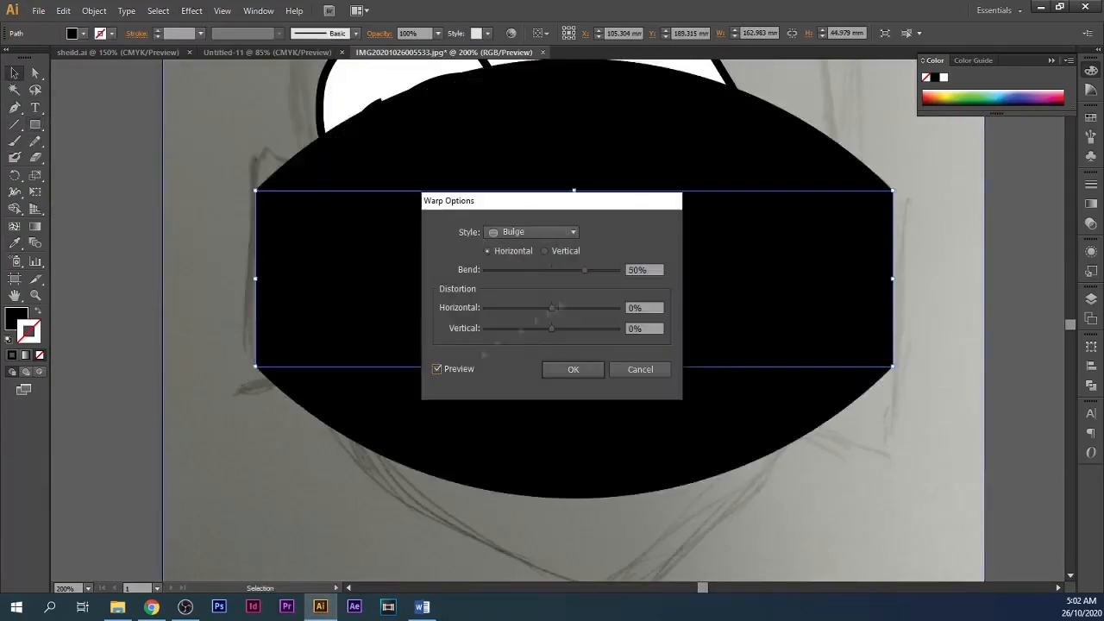
pyautogui.moveTo(584, 271); pyautogui.dragTo(542, 270)
pyautogui.click(573, 369)
pyautogui.moveTo(573, 189); pyautogui.dragTo(573, 161)
pyautogui.scroll(3, 732, 175)
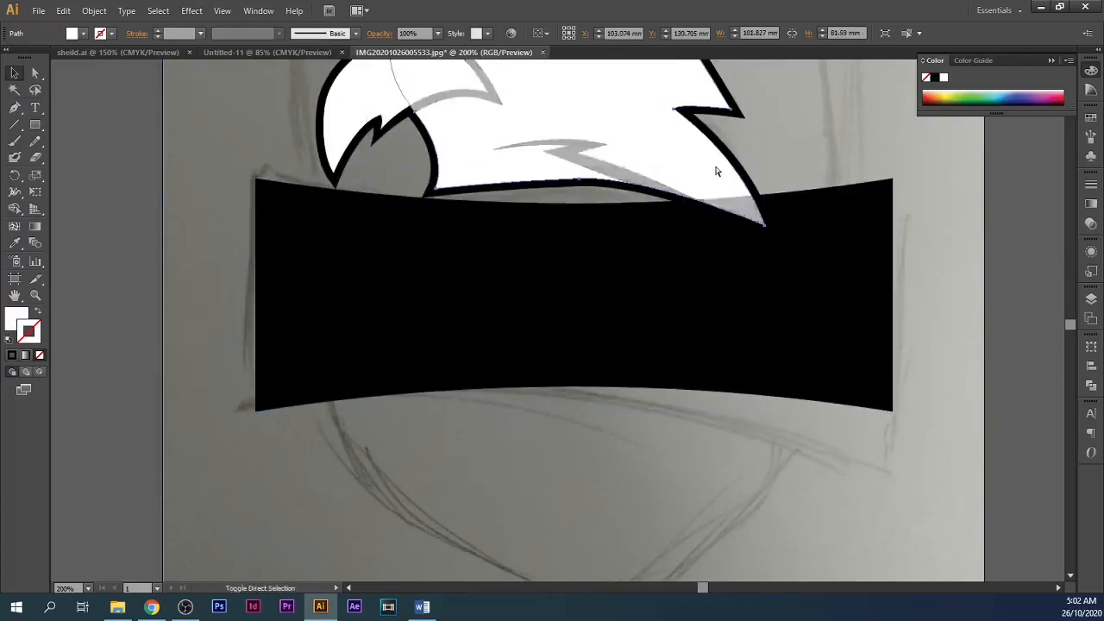
# Step: Draw a closed black filler shape with the Pen tool over the gap between the head's bottom edge and the banner
pyautogui.press('p')
pyautogui.scroll(2, 447, 289)
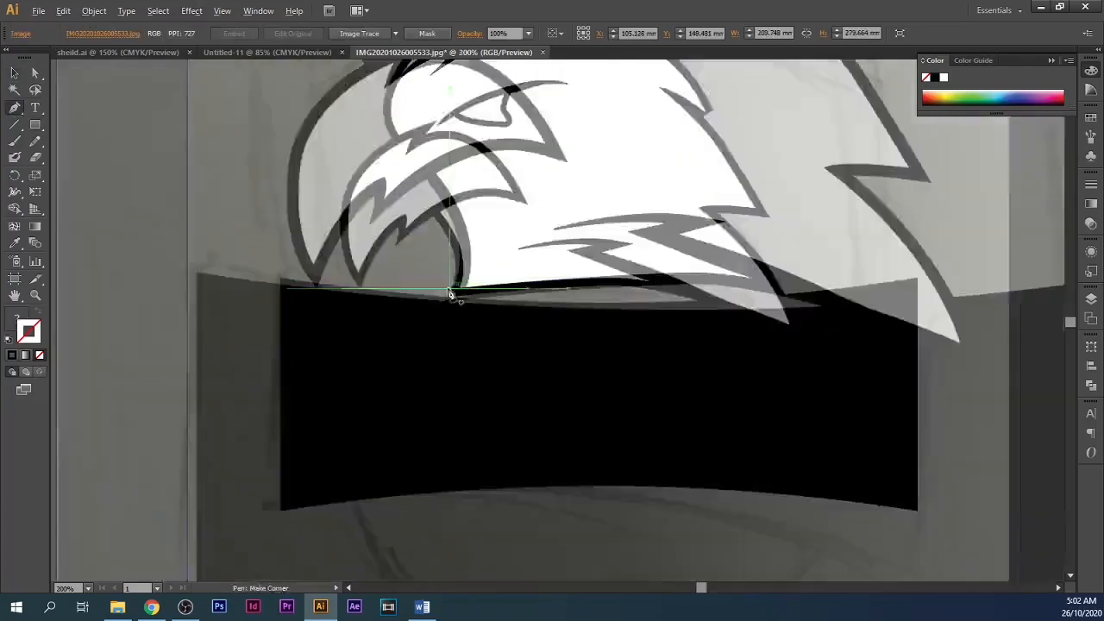
pyautogui.click(457, 293)
pyautogui.click(443, 312)
pyautogui.click(507, 327)
pyautogui.click(885, 328)
pyautogui.click(901, 307)
pyautogui.click(888, 294)
pyautogui.click(404, 293)
pyautogui.scroll(-4, 403, 301)
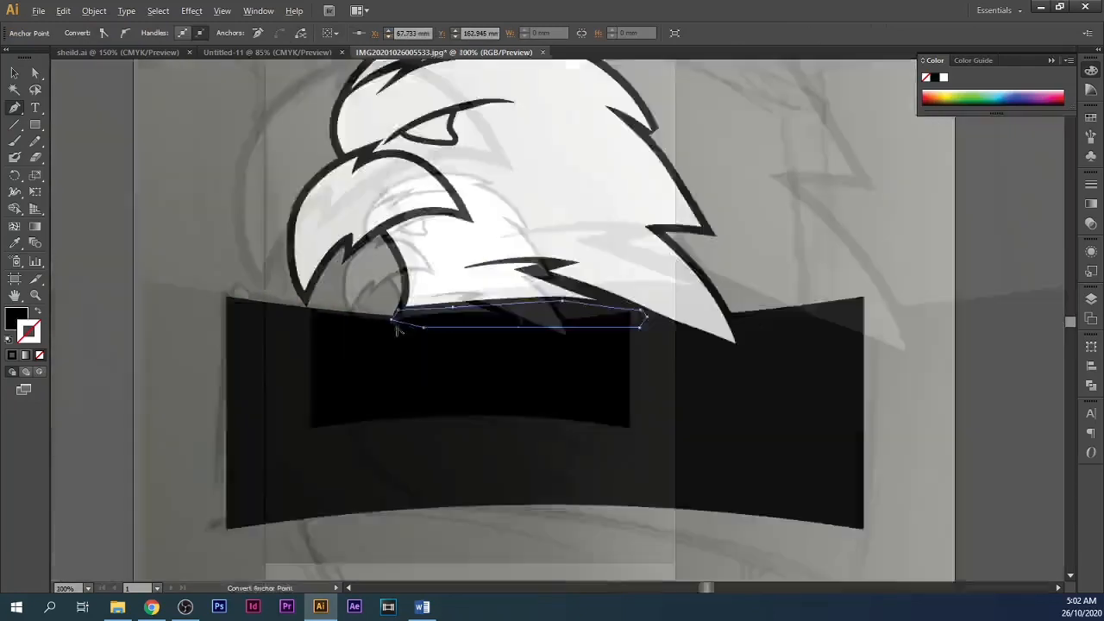
# Step: Expand the appearance of the warped black banner
pyautogui.press('v')
pyautogui.moveTo(520, 402); pyautogui.dragTo(586, 419)
pyautogui.click(628, 498)
pyautogui.click(595, 406)
pyautogui.click(94, 10)
pyautogui.click(66, 177)
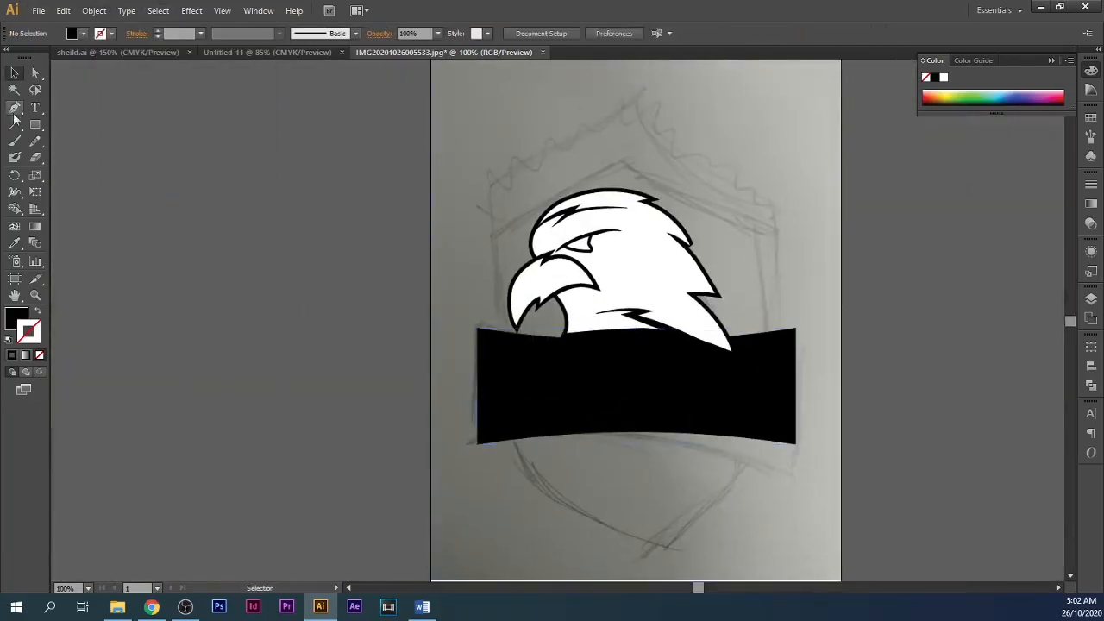
# Step: Add the text "EA-GAMING" beside the artboard and set its font to Norwester
pyautogui.click(35, 107)
pyautogui.scroll(-3, 389, 372)
pyautogui.hscroll(7, 389, 372)
pyautogui.click(255, 354)
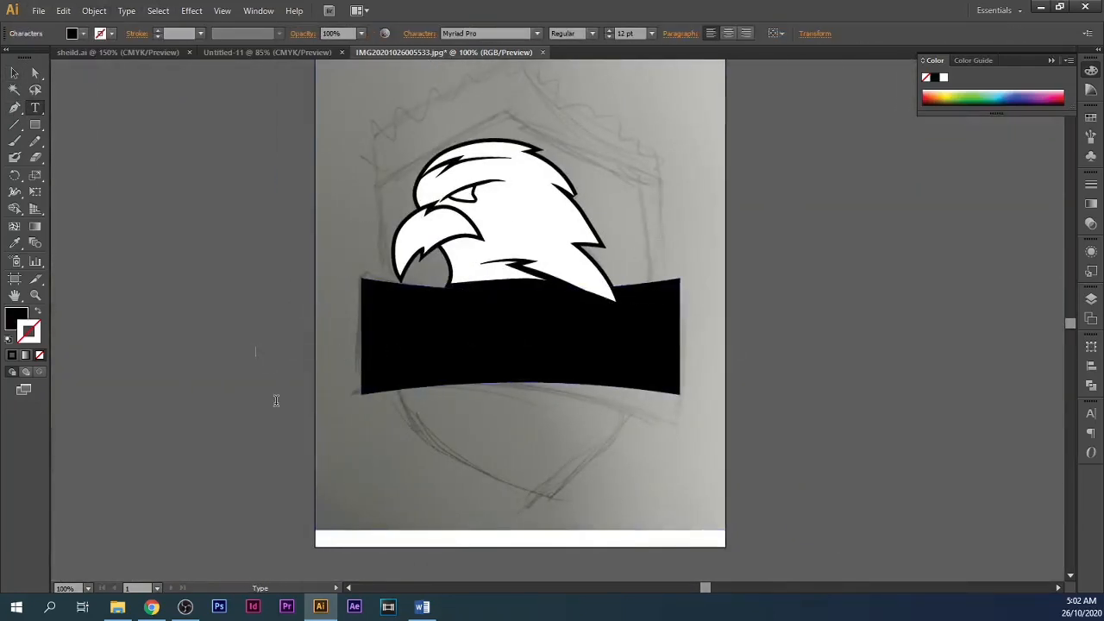
pyautogui.click(15, 72)
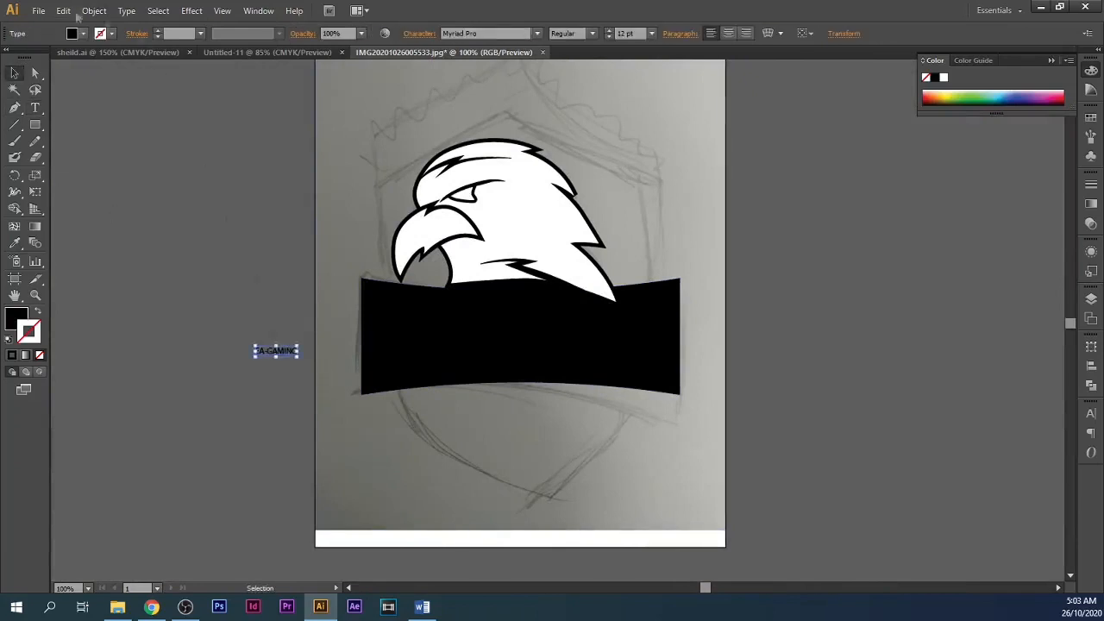
pyautogui.click(83, 33)
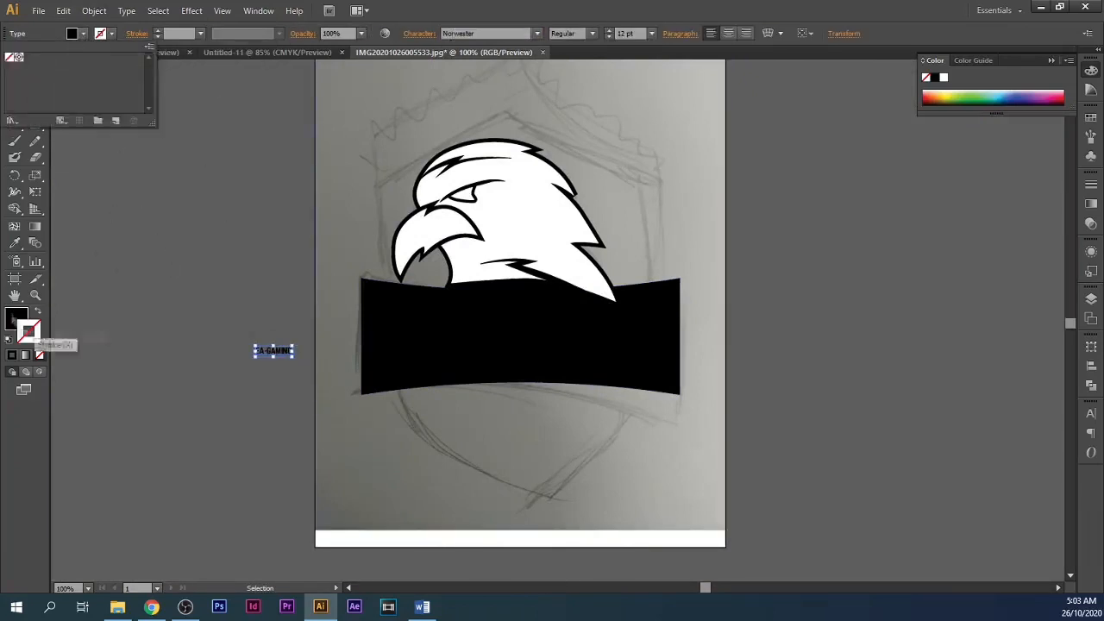
# Step: Fill the EA-GAMING lettering with white, move it onto the banner and enlarge it to about 95 pt
pyautogui.doubleClick(15, 316)
pyautogui.click(334, 199)
pyautogui.click(662, 203)
pyautogui.moveTo(292, 347); pyautogui.dragTo(507, 291)
pyautogui.moveTo(439, 317); pyautogui.dragTo(579, 338)
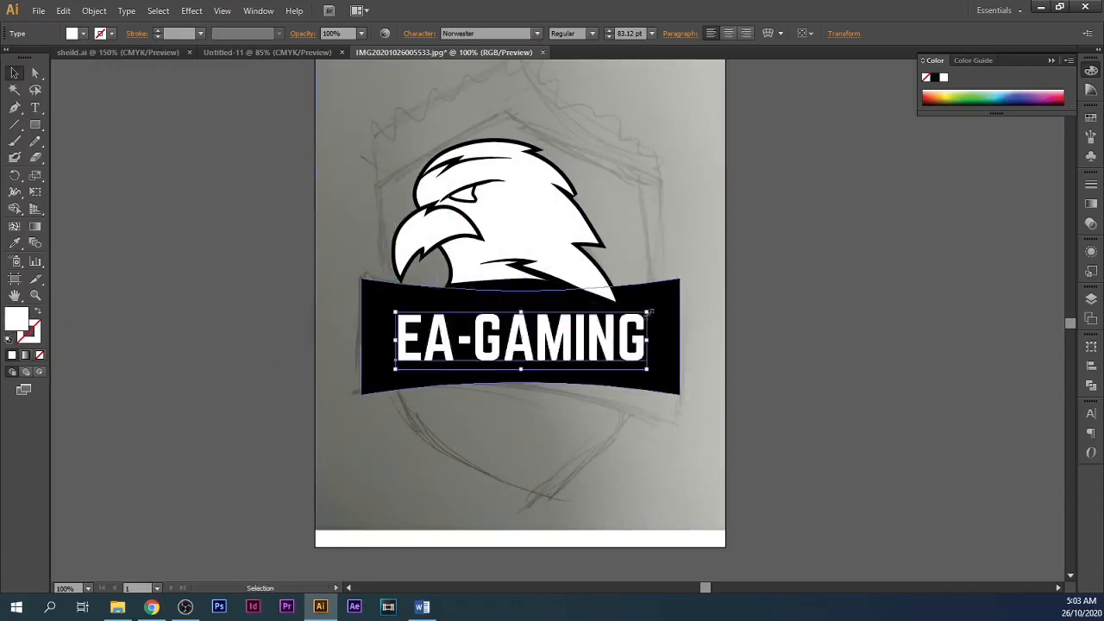
pyautogui.moveTo(647, 311); pyautogui.dragTo(665, 307)
pyautogui.moveTo(521, 339); pyautogui.dragTo(521, 334)
pyautogui.click(419, 34)
pyautogui.click(344, 137)
pyautogui.click(332, 258)
# Step: Apply a horizontal Bulge warp with a negative bend to the EA-GAMING lettering so it follows the banner's curves
pyautogui.click(222, 10)
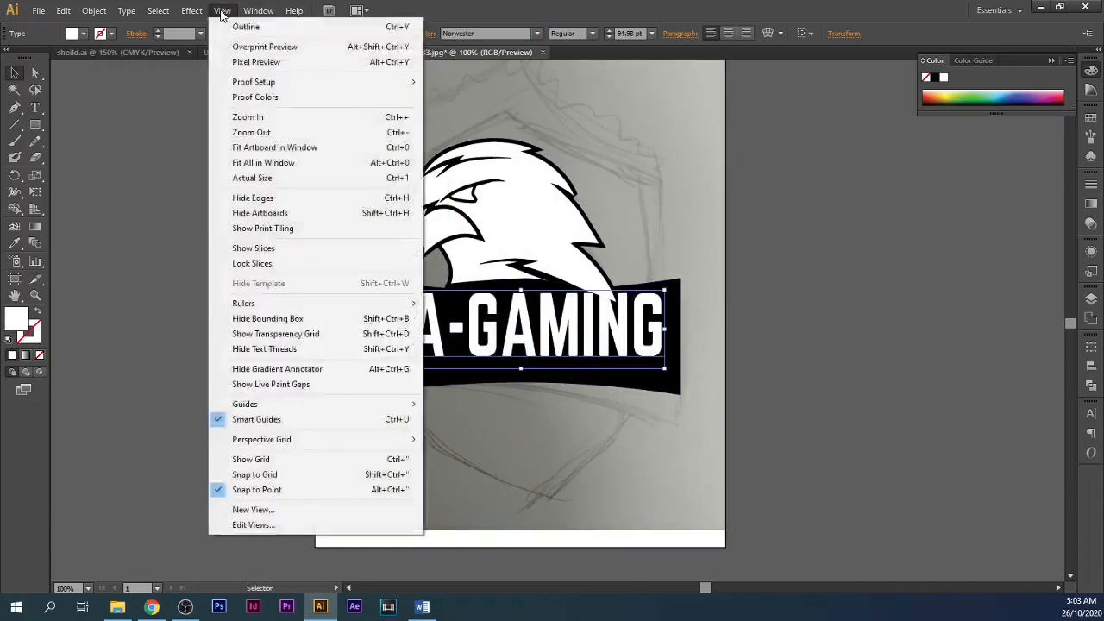
pyautogui.moveTo(191, 10)
pyautogui.moveTo(301, 190)
pyautogui.click(367, 249)
pyautogui.moveTo(552, 199); pyautogui.dragTo(804, 185)
pyautogui.click(689, 353)
pyautogui.click(825, 355)
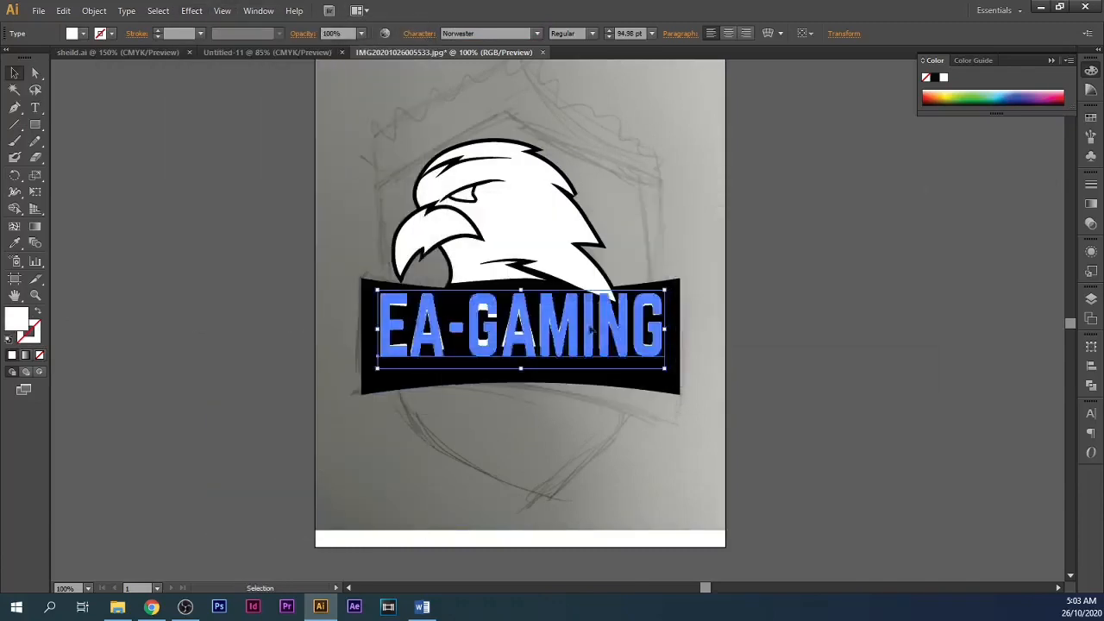
# Step: Shift the warped lettering down and nudge it until it sits centred in the banner
pyautogui.moveTo(652, 334); pyautogui.dragTo(652, 350)
pyautogui.press('Up')
pyautogui.press('Up')
pyautogui.press('Up')
pyautogui.press('Up')
pyautogui.press('Up')
pyautogui.press('Up')
pyautogui.click(800, 345)
# Step: Convert the EA-GAMING lettering to outlines
pyautogui.click(655, 347)
pyautogui.click(126, 11)
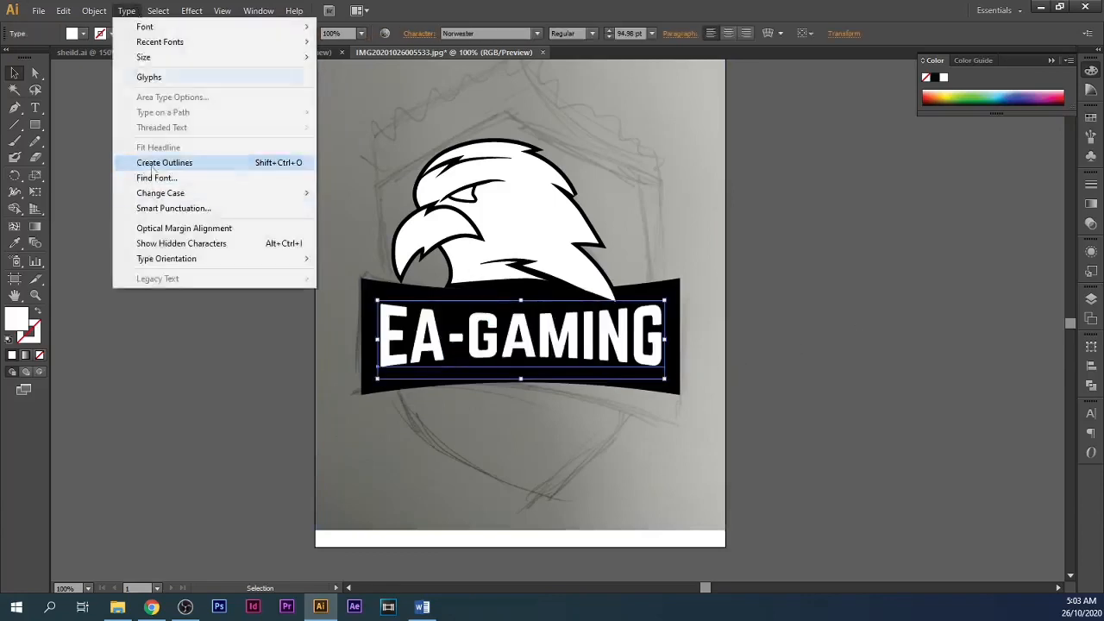
pyautogui.click(190, 161)
pyautogui.click(300, 209)
# Step: Draw a closed white half-shield about 59 by 179 mm with the Pen tool over the sketch's left half
pyautogui.scroll(1, 300, 209)
pyautogui.press('p')
pyautogui.scroll(-1, 301, 215)
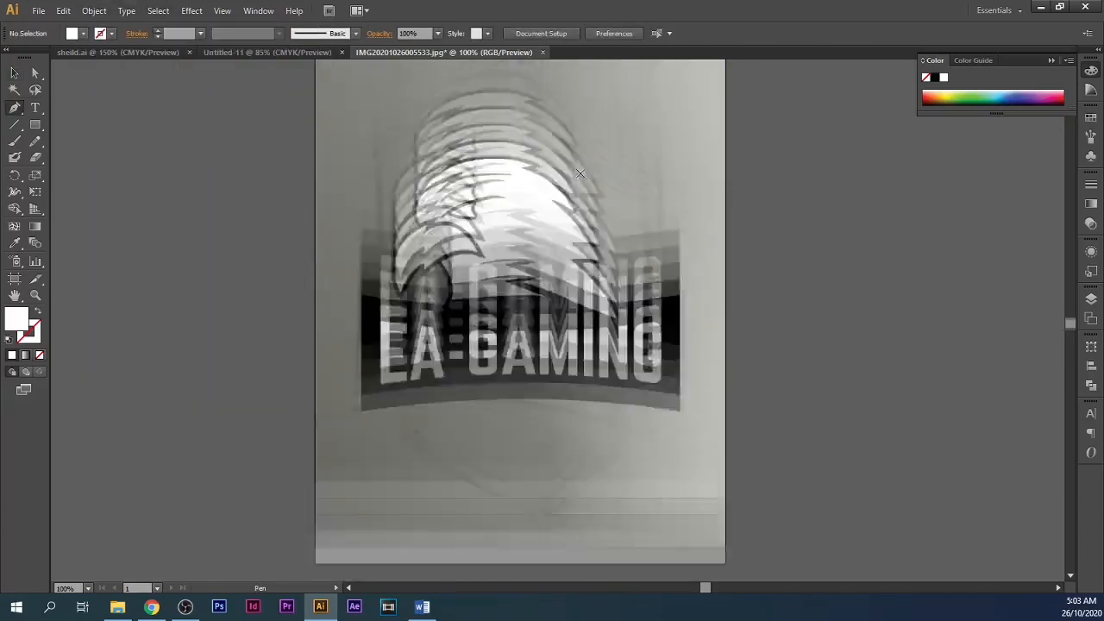
pyautogui.click(500, 109)
pyautogui.click(382, 168)
pyautogui.scroll(-3, 419, 253)
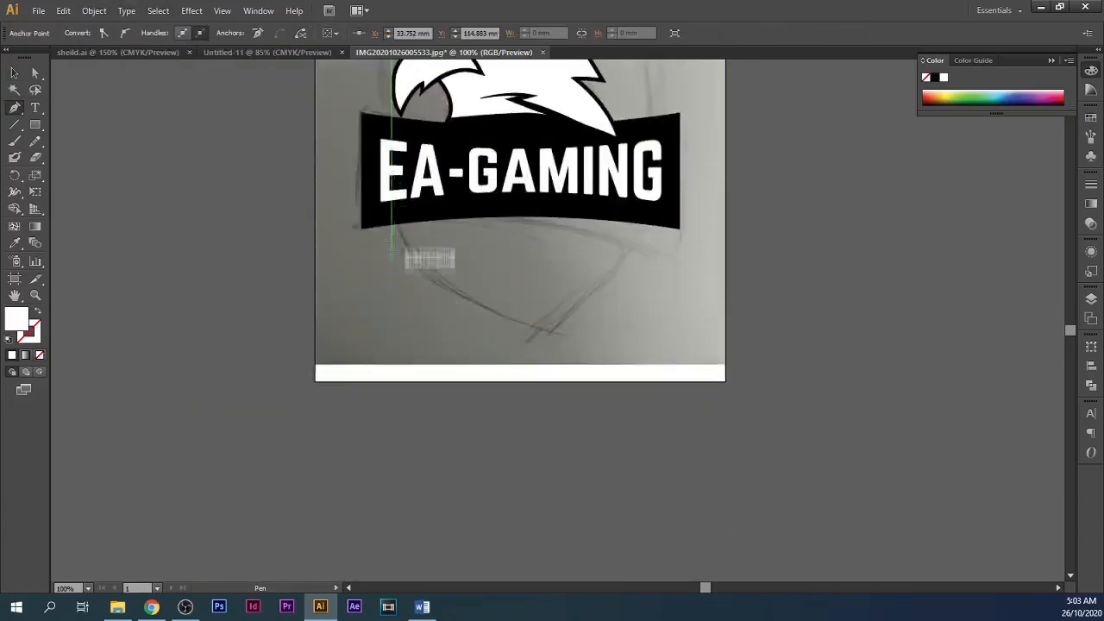
pyautogui.scroll(1, 395, 293)
pyautogui.click(382, 328)
pyautogui.scroll(2, 517, 379)
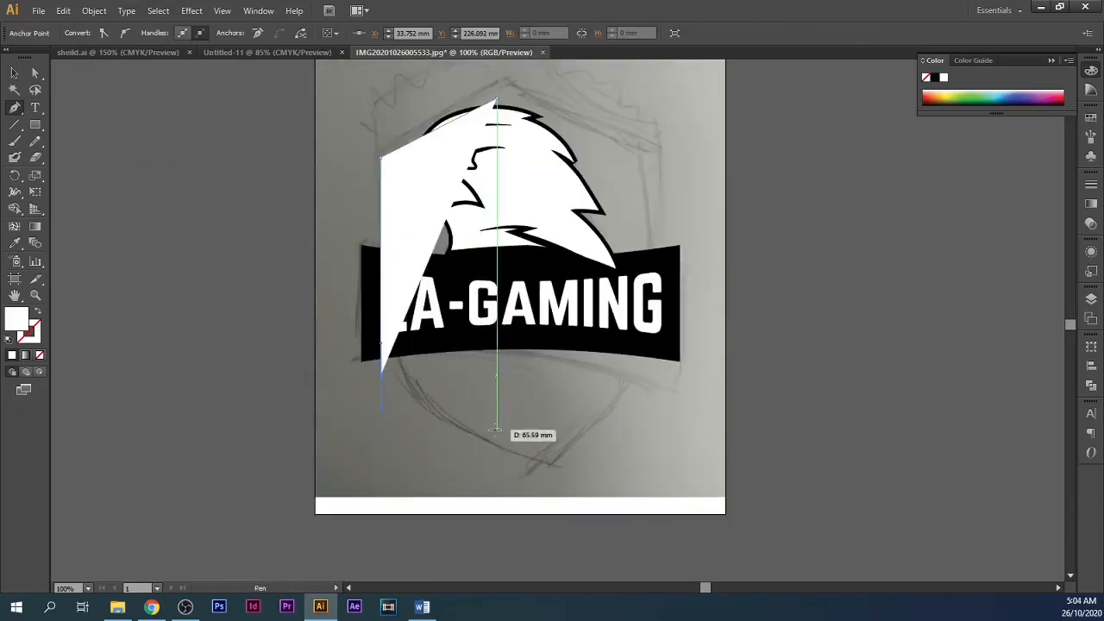
pyautogui.moveTo(524, 475); pyautogui.dragTo(525, 476)
pyautogui.click(496, 446)
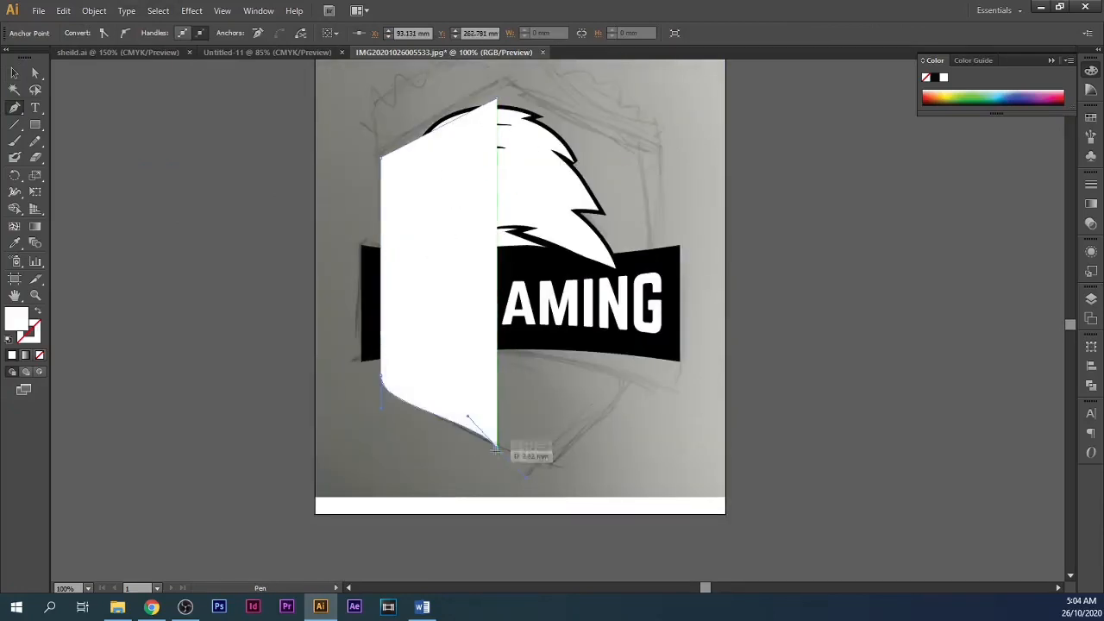
pyautogui.click(496, 99)
# Step: Place a copy of the half-shield to its right and reflect the copy across the vertical axis
pyautogui.click(14, 72)
pyautogui.click(610, 398)
pyautogui.moveTo(462, 169); pyautogui.dragTo(578, 169)
pyautogui.rightClick(578, 169)
pyautogui.moveTo(632, 349)
pyautogui.click(747, 400)
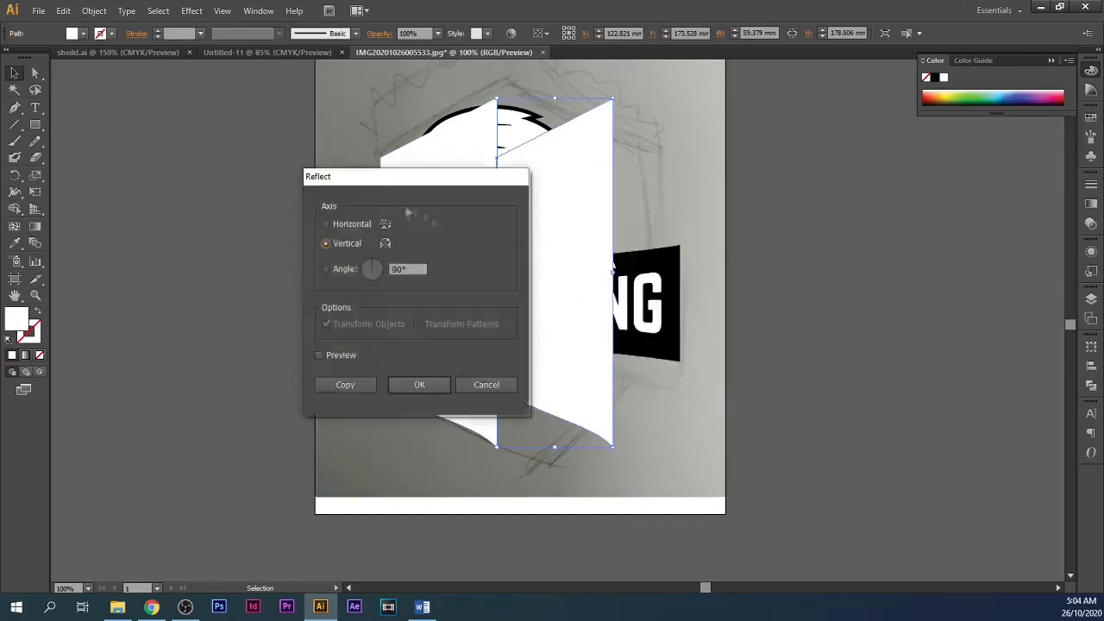
pyautogui.click(419, 385)
# Step: Align the mirrored half against the original's centre edge and unite both halves into one shield
pyautogui.scroll(5, 499, 96)
pyautogui.moveTo(516, 193); pyautogui.dragTo(550, 195)
pyautogui.moveTo(550, 195); pyautogui.dragTo(515, 195)
pyautogui.keyDown('shift'); pyautogui.click(432, 258); pyautogui.keyUp('shift')
pyautogui.click(1090, 387)
pyautogui.click(929, 368)
# Step: Widen the united shield to about 136 mm and centre it on the banner
pyautogui.scroll(-9, 748, 309)
pyautogui.click(753, 300)
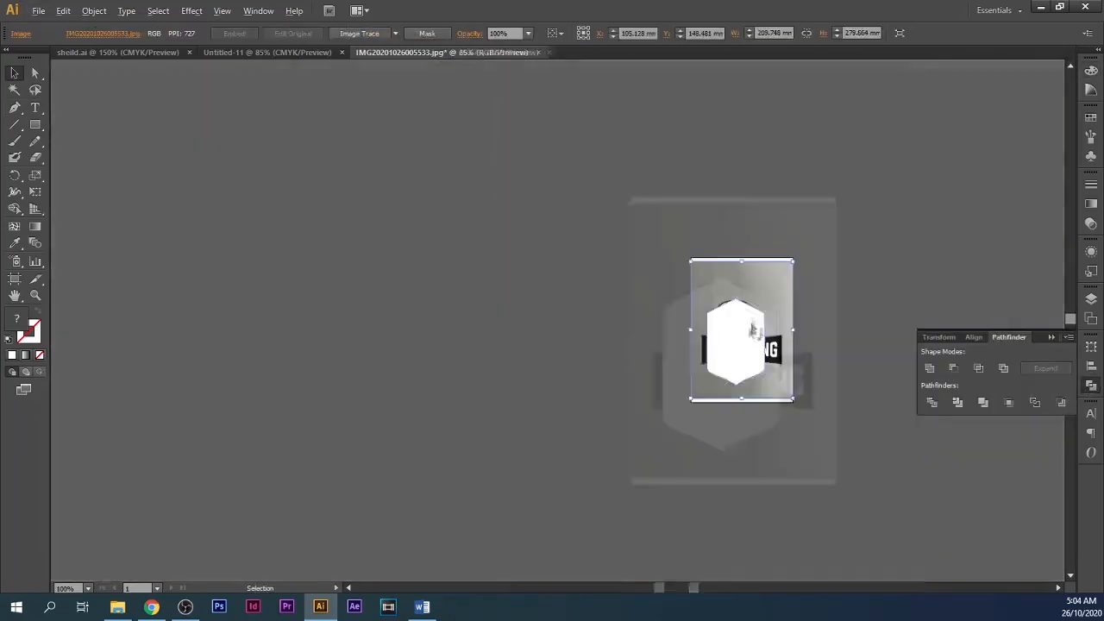
pyautogui.click(751, 335)
pyautogui.scroll(4, 753, 338)
pyautogui.moveTo(762, 332); pyautogui.dragTo(798, 332)
pyautogui.moveTo(732, 351); pyautogui.dragTo(730, 354)
# Step: Stack the shield behind the eagle and banner but above the sketch image, and move it slightly upward
pyautogui.hotkey('ctrl', 'shift', '[')
pyautogui.hotkey('ctrl', ']')
pyautogui.click(818, 259)
pyautogui.scroll(1, 790, 259)
pyautogui.moveTo(791, 272); pyautogui.dragTo(790, 251)
pyautogui.scroll(-1, 811, 250)
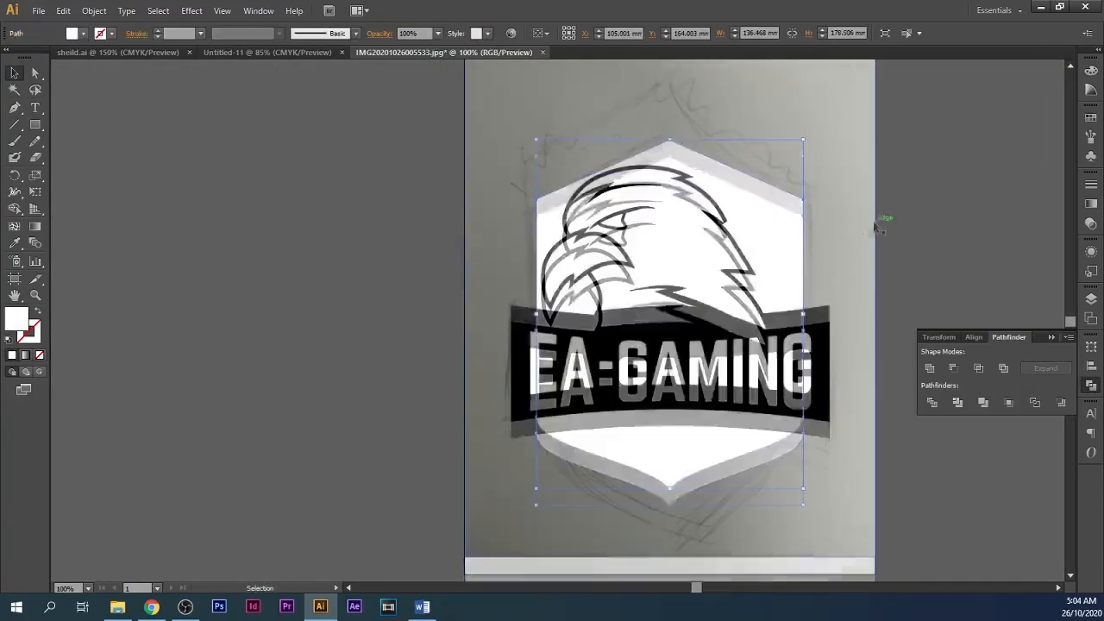
# Step: Move the sketch image off the artboard and place the whole logo artwork beside it on the grey canvas
pyautogui.click(846, 234)
pyautogui.moveTo(843, 285); pyautogui.dragTo(415, 284)
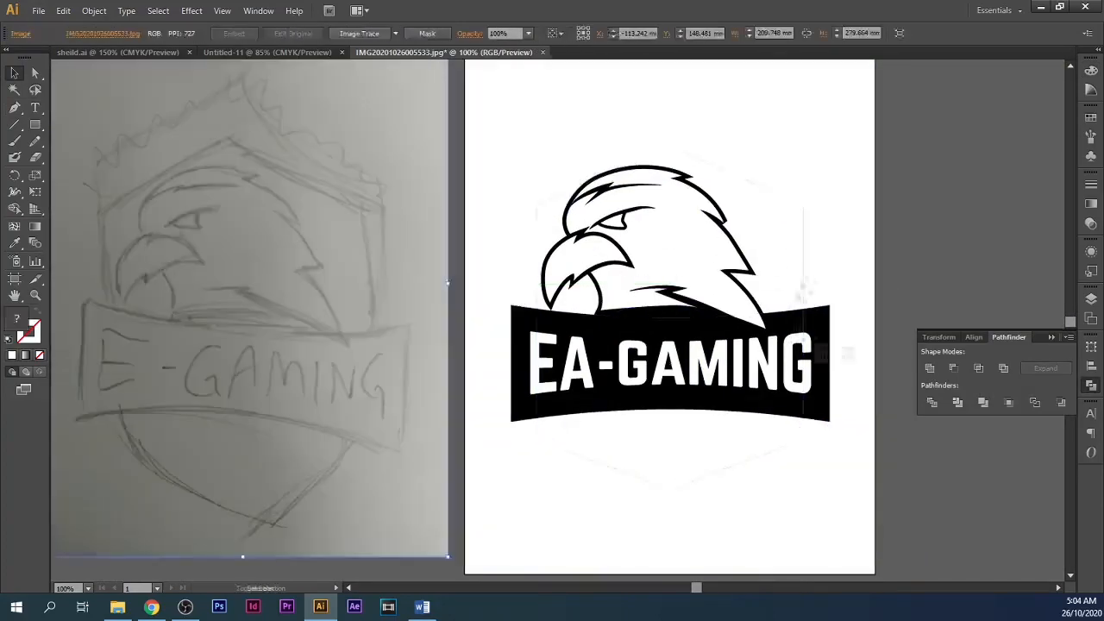
pyautogui.moveTo(849, 352); pyautogui.dragTo(621, 285)
pyautogui.scroll(-2, 878, 370)
pyautogui.moveTo(892, 258); pyautogui.dragTo(759, 380)
pyautogui.moveTo(757, 409); pyautogui.dragTo(361, 409)
pyautogui.click(366, 457)
pyautogui.scroll(2, 244, 383)
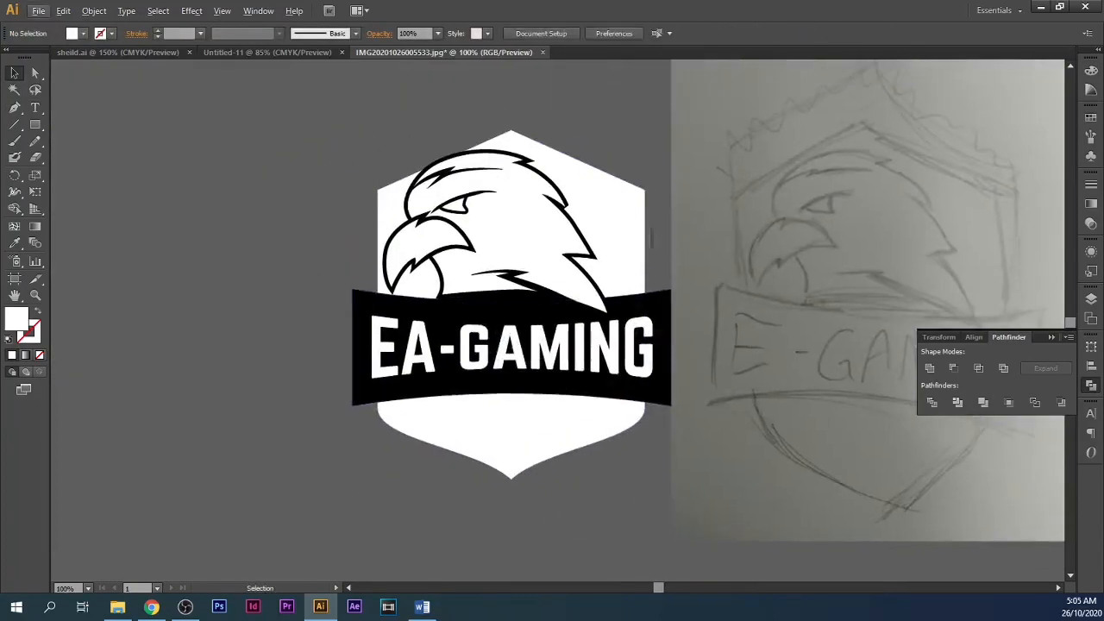
# Step: Shift the shield, banner and lettering slightly left so they are centred under the eagle's head
pyautogui.moveTo(297, 121); pyautogui.dragTo(637, 405)
pyautogui.moveTo(619, 422); pyautogui.dragTo(605, 418)
pyautogui.click(552, 493)
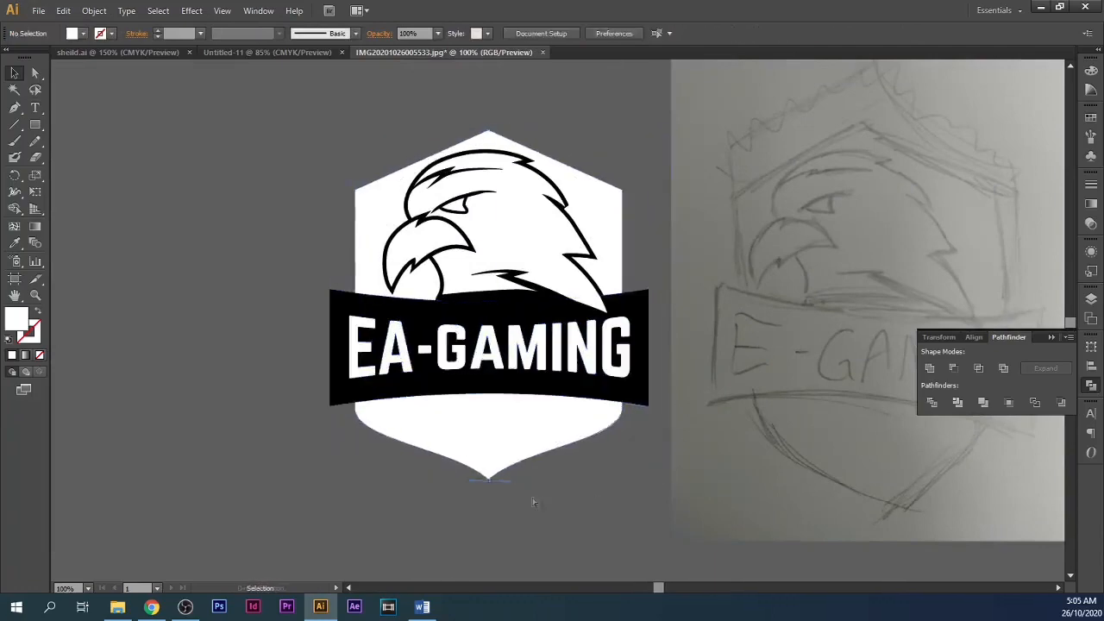
pyautogui.moveTo(532, 503); pyautogui.dragTo(483, 519)
pyautogui.click(316, 290)
pyautogui.click(345, 490)
pyautogui.scroll(1, 371, 337)
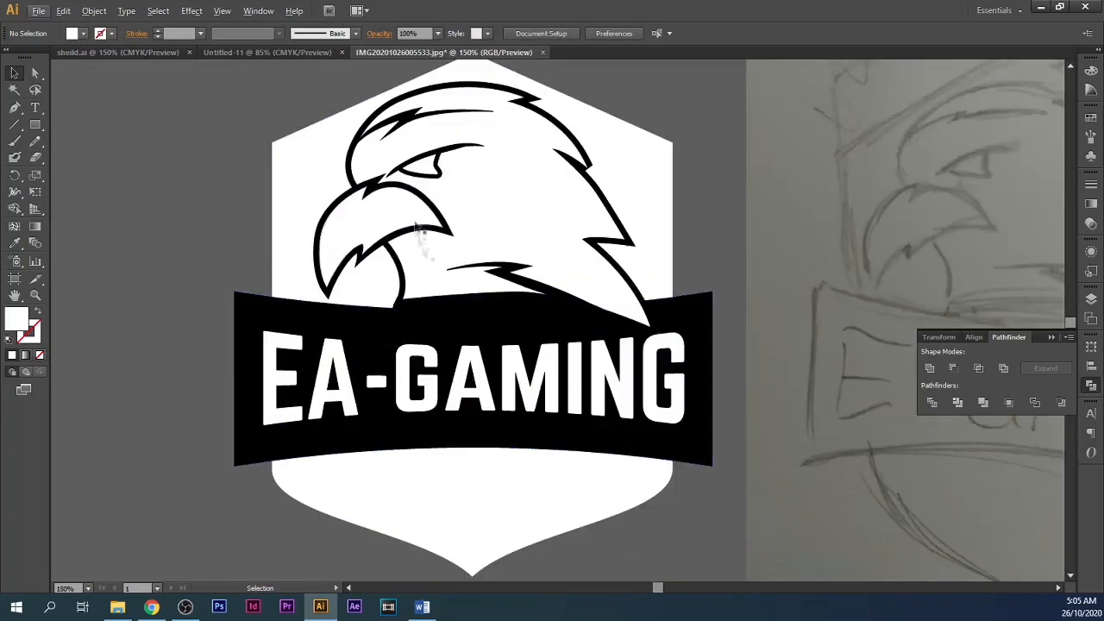
# Step: Select every shape sharing the neck feather's black fill and recolour them all dark navy blue
pyautogui.scroll(4, 403, 248)
pyautogui.click(604, 350)
pyautogui.click(158, 10)
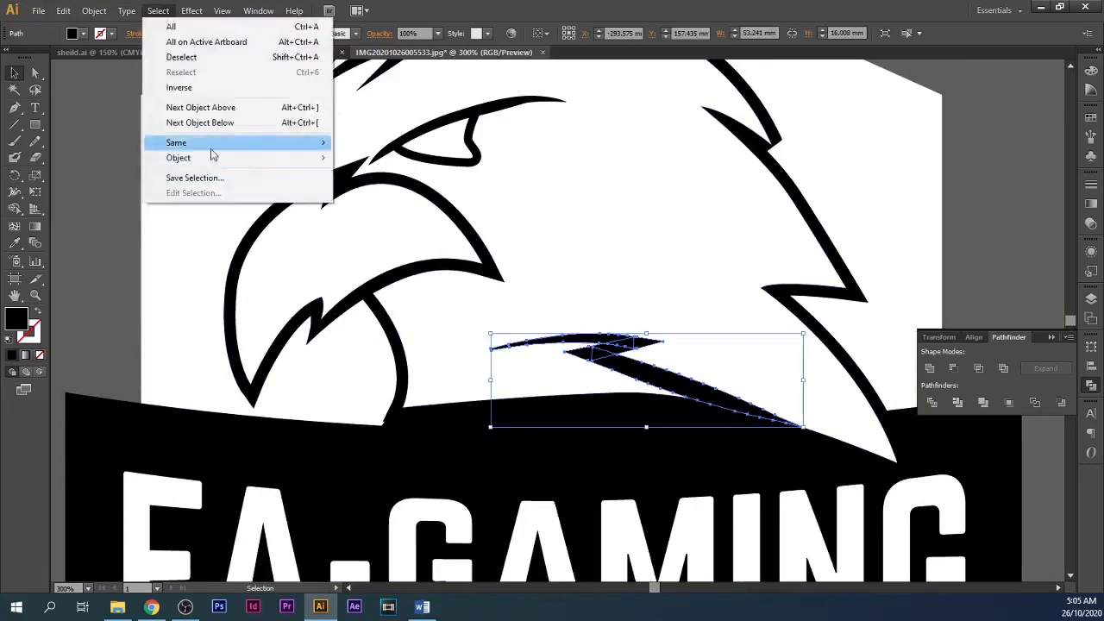
pyautogui.moveTo(212, 145)
pyautogui.click(370, 204)
pyautogui.doubleClick(20, 314)
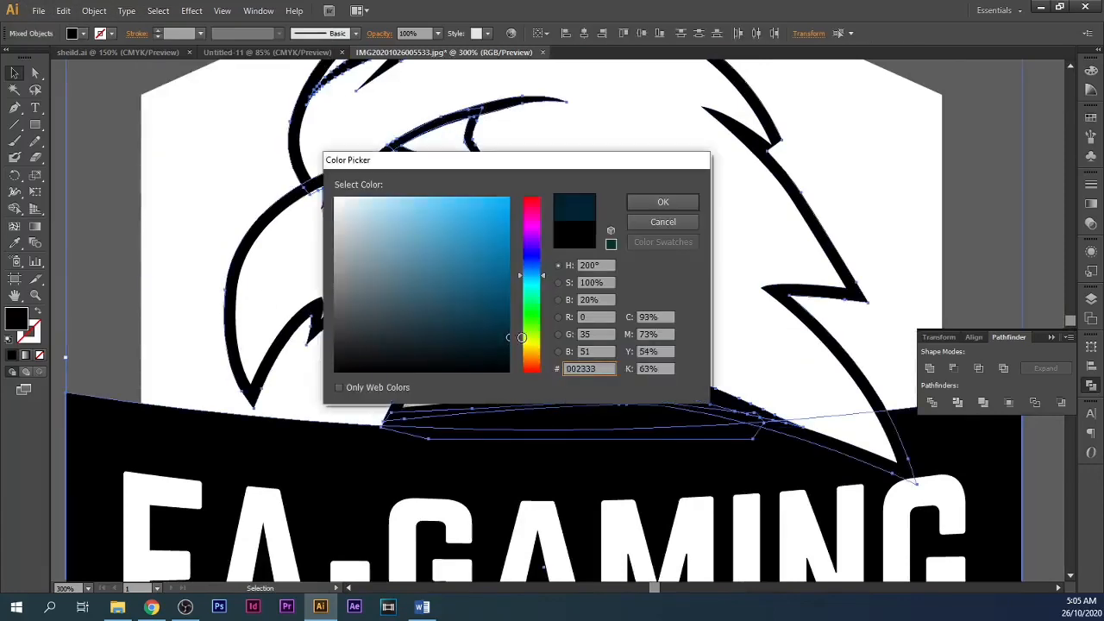
pyautogui.moveTo(534, 283); pyautogui.dragTo(534, 270)
pyautogui.press('Return')
pyautogui.click(1002, 259)
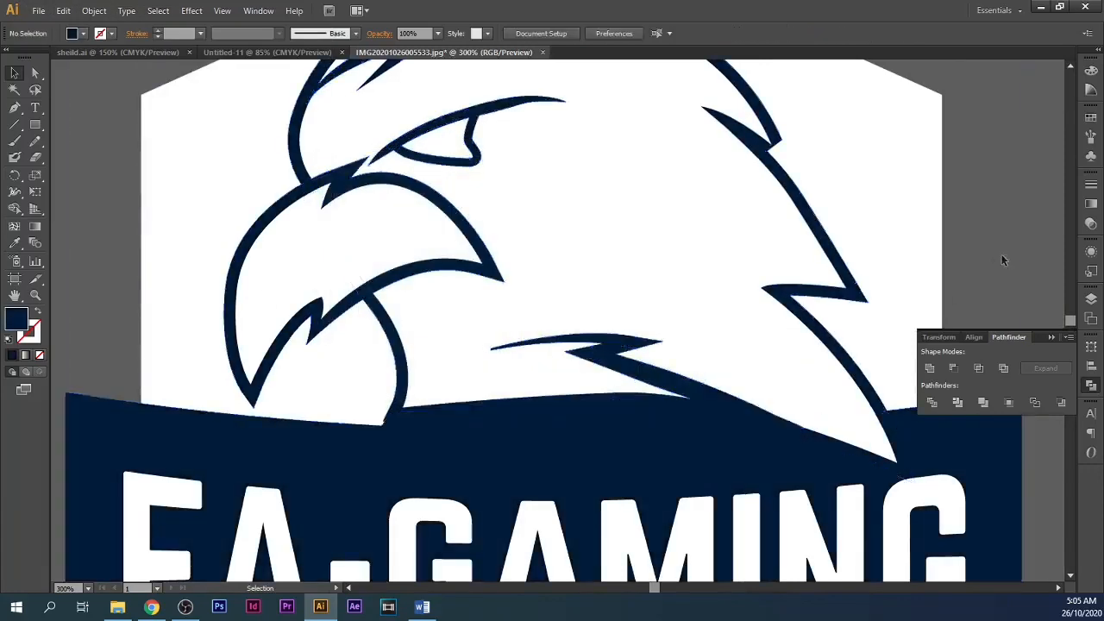
# Step: Begin an unfilled Pen shading path at the forehead outline, curving above the eyebrow and around its pointed tip
pyautogui.scroll(-2, 542, 315)
pyautogui.press('p')
pyautogui.scroll(3, 298, 248)
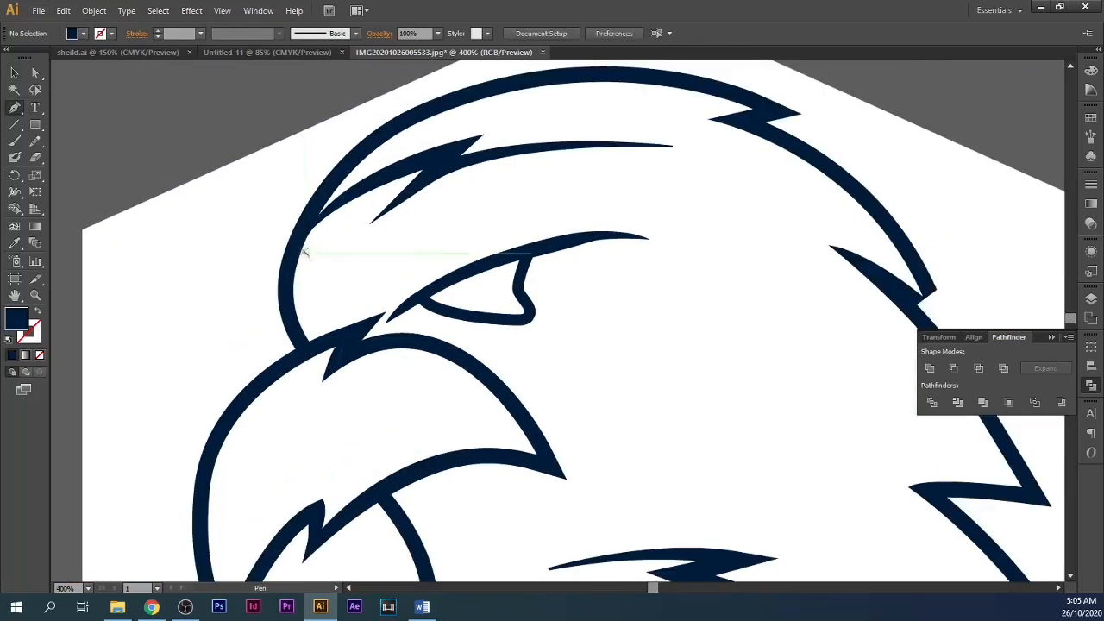
pyautogui.moveTo(305, 252); pyautogui.dragTo(339, 280)
pyautogui.click(379, 262)
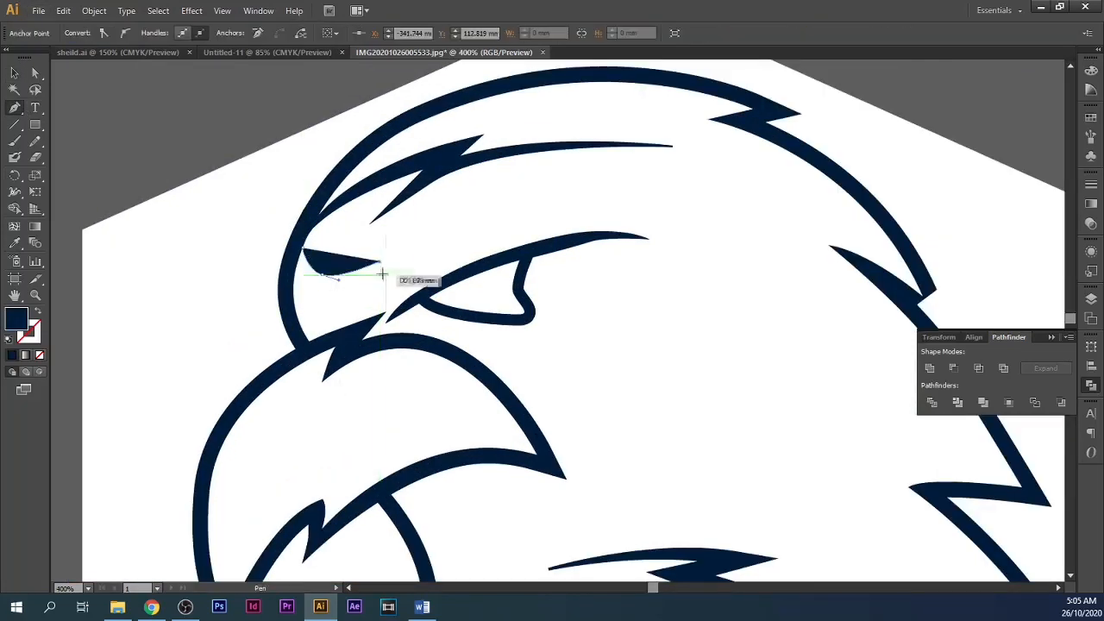
pyautogui.scroll(1, 380, 271)
pyautogui.moveTo(782, 219); pyautogui.dragTo(972, 317)
pyautogui.press('/')
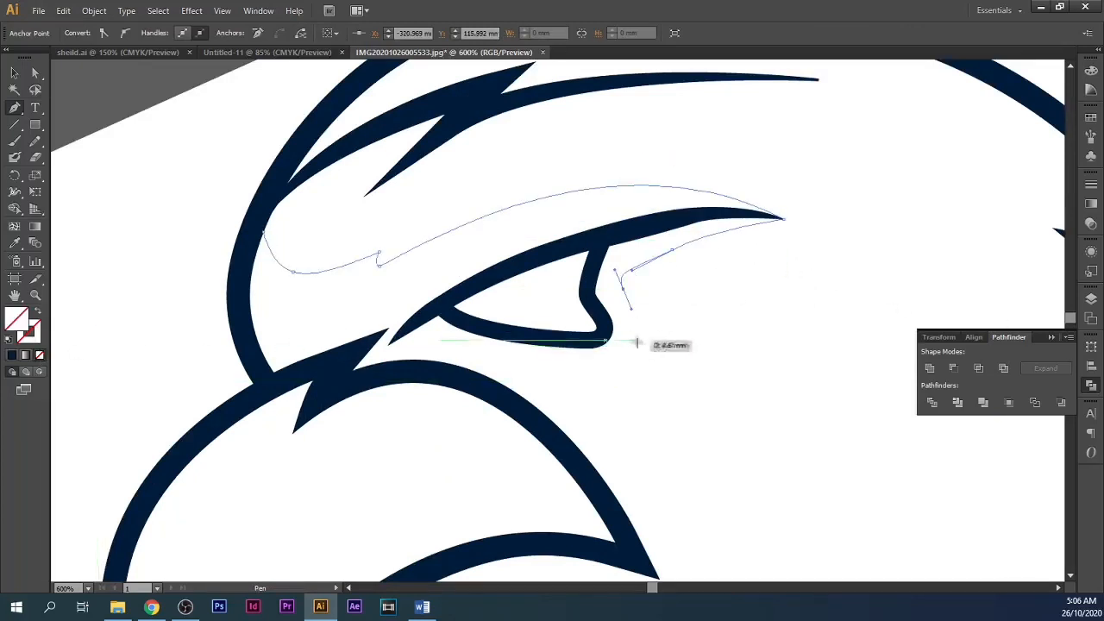
# Step: Continue the shading path beneath the eye, down the cheek to a point, and back under the beak's corner
pyautogui.moveTo(577, 381); pyautogui.dragTo(544, 383)
pyautogui.click(576, 382)
pyautogui.hscroll(1, 611, 435)
pyautogui.scroll(-5, 647, 415)
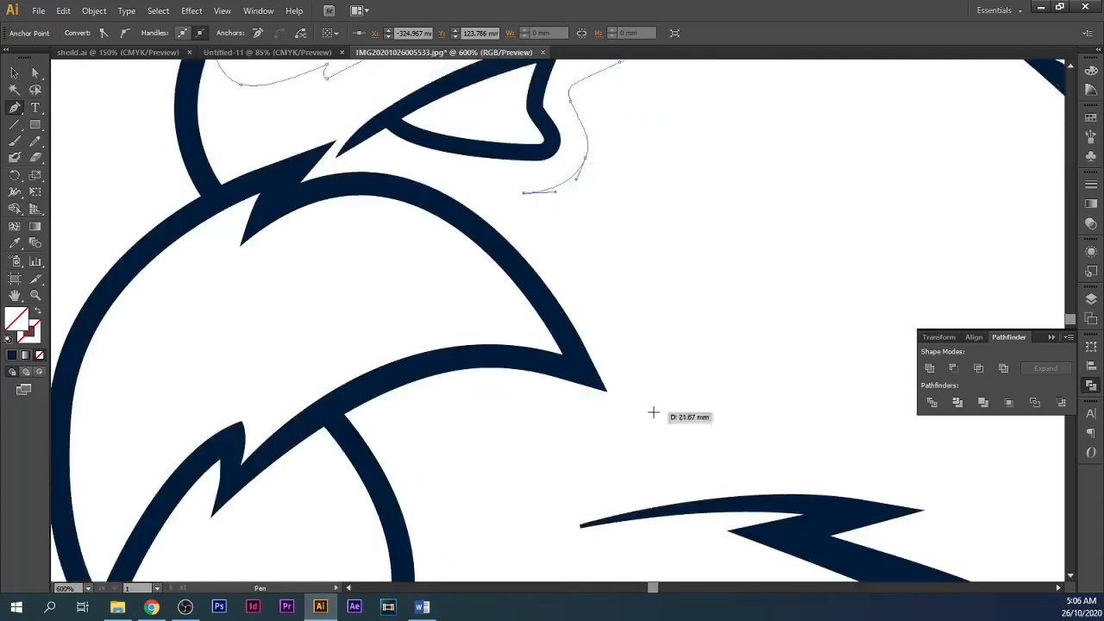
pyautogui.click(684, 393)
pyautogui.scroll(-1, 532, 343)
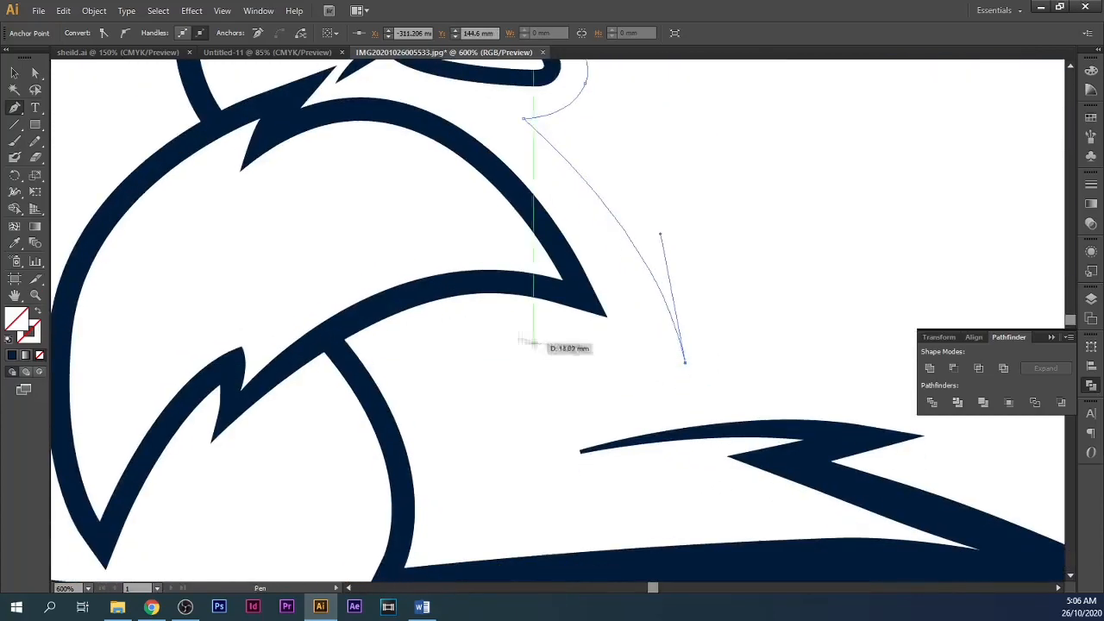
pyautogui.moveTo(446, 343); pyautogui.dragTo(400, 343)
pyautogui.hotkey('ctrl', 'z')
pyautogui.click(452, 327)
pyautogui.scroll(-4, 461, 387)
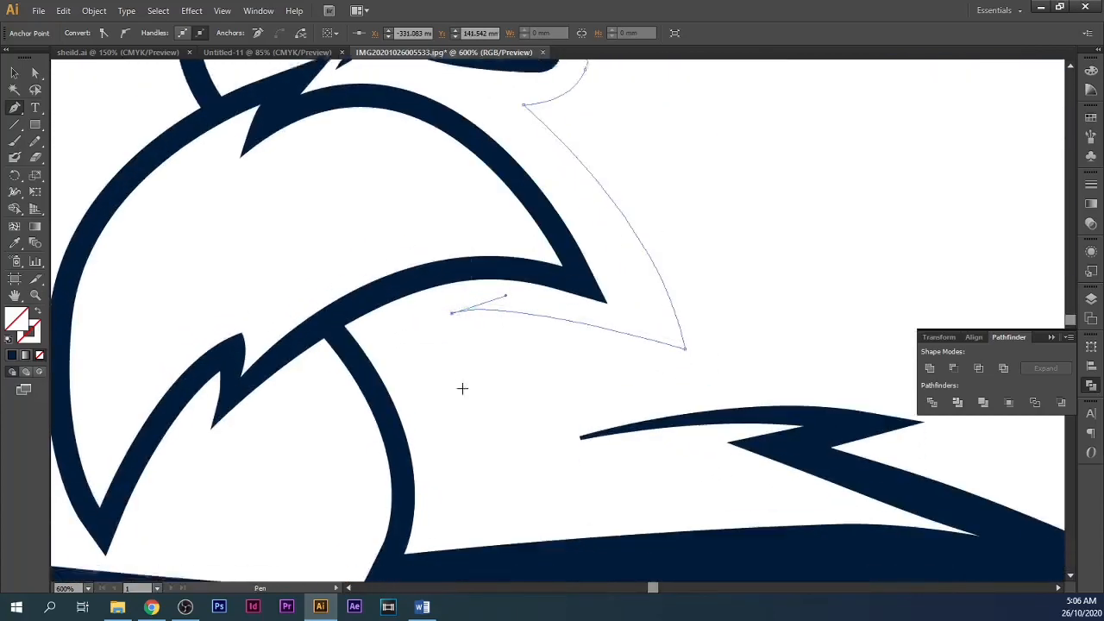
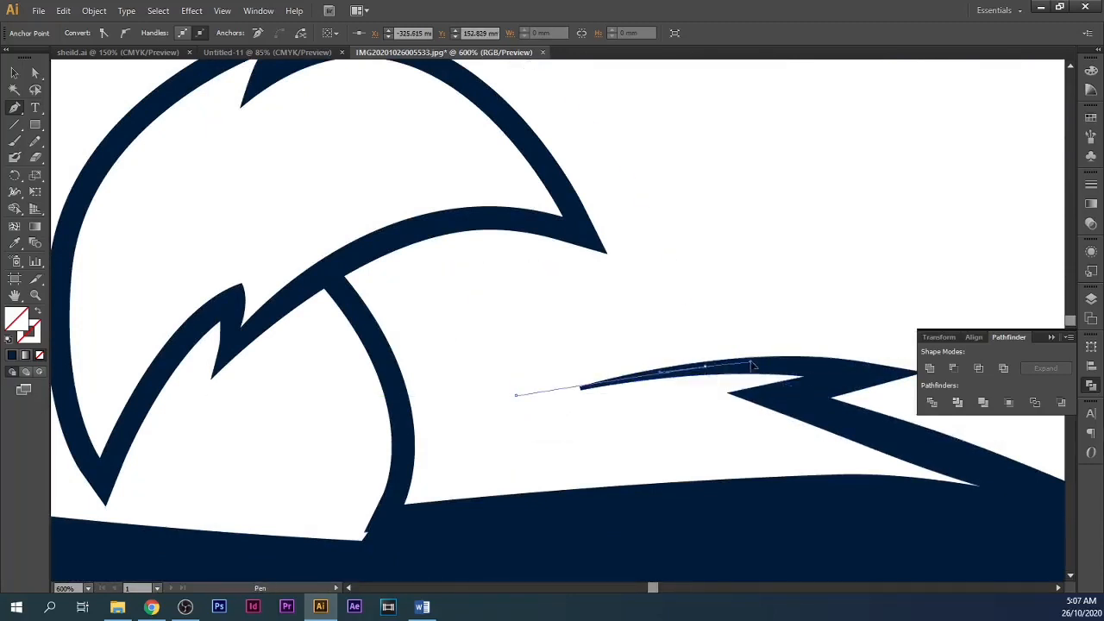
# Step: Extend the shading path along the banner's top edge, up the throat line and along the beak's lower edge
pyautogui.click(392, 510)
pyautogui.scroll(1, 393, 505)
pyautogui.moveTo(338, 287); pyautogui.dragTo(266, 62)
pyautogui.click(338, 286)
pyautogui.moveTo(414, 247); pyautogui.dragTo(492, 241)
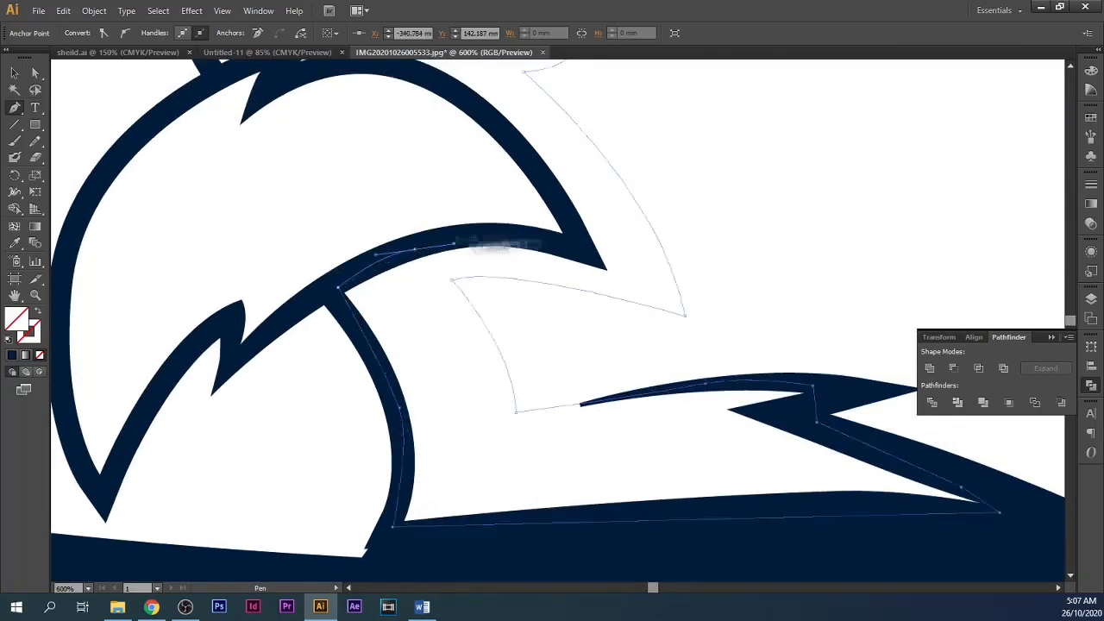
pyautogui.moveTo(560, 247); pyautogui.dragTo(592, 256)
pyautogui.moveTo(580, 236); pyautogui.dragTo(577, 223)
# Step: Close the shading path along the beak's upper edge and the forehead outline
pyautogui.scroll(16, 552, 232)
pyautogui.moveTo(444, 342); pyautogui.dragTo(381, 313)
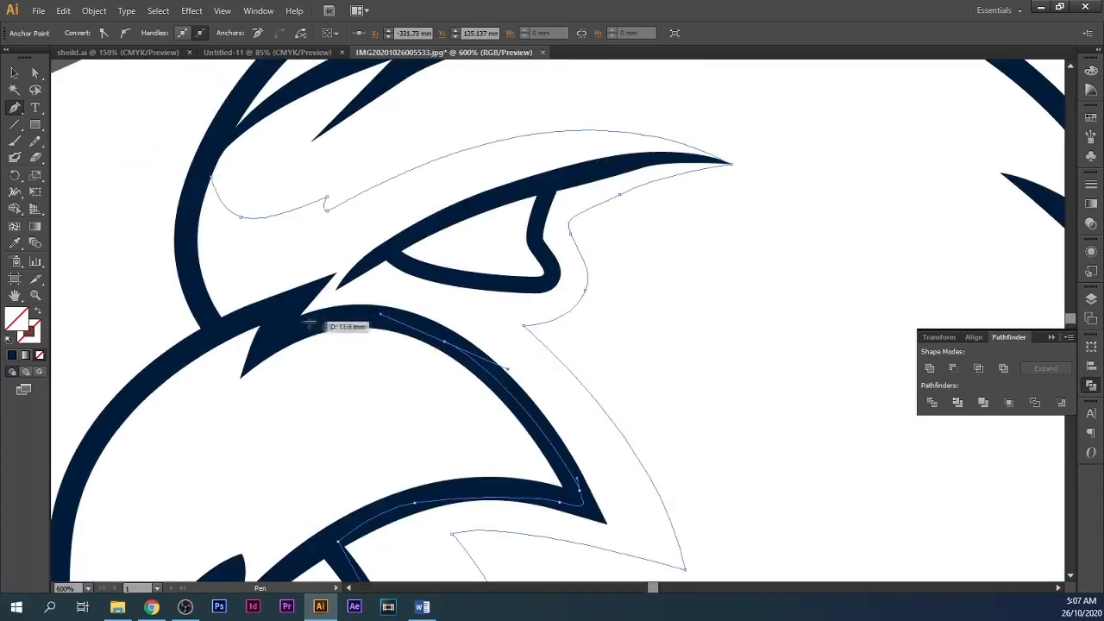
pyautogui.click(272, 316)
pyautogui.click(215, 326)
pyautogui.moveTo(184, 243); pyautogui.dragTo(188, 212)
pyautogui.click(211, 177)
pyautogui.press('v')
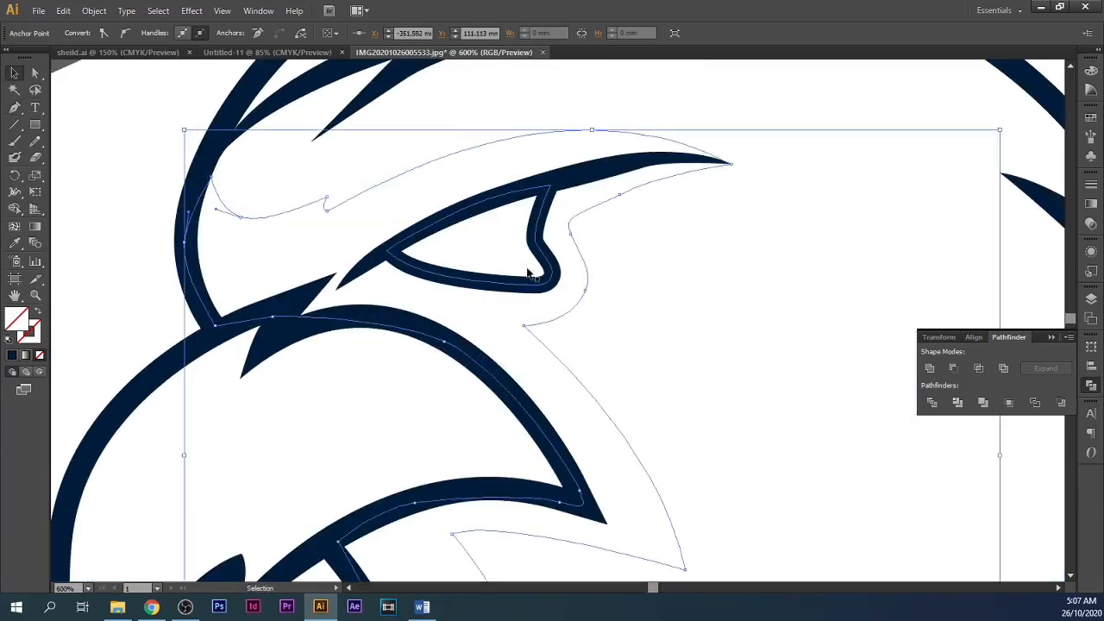
pyautogui.scroll(-2, 483, 343)
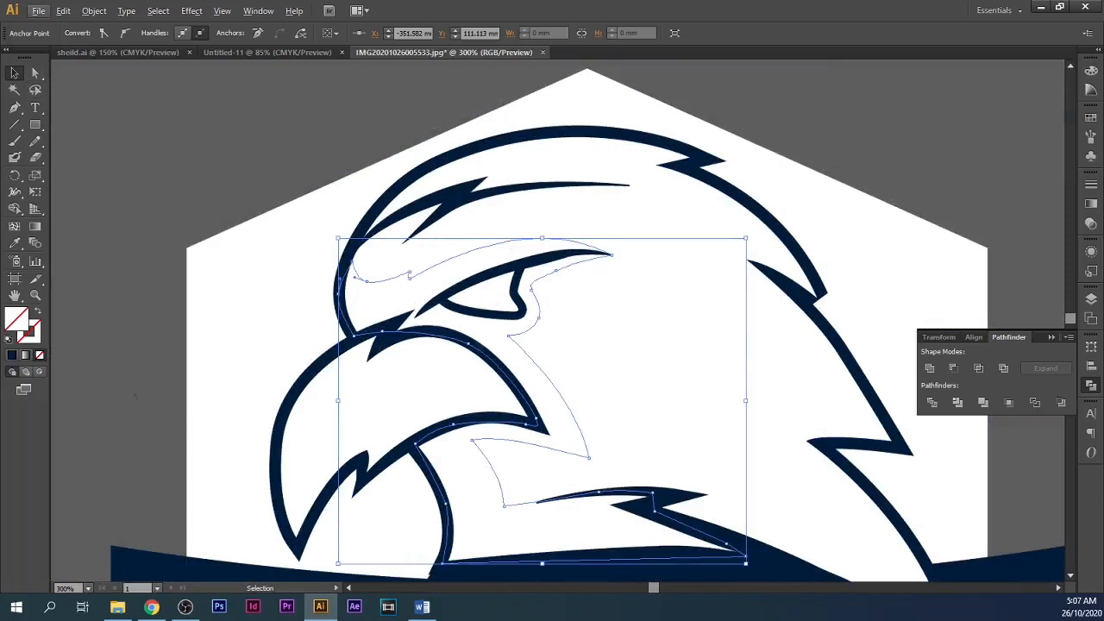
# Step: Fill the face shading shape with a linear gradient from light blue to white
pyautogui.press('.')
pyautogui.doubleClick(1050, 282)
pyautogui.click(903, 402)
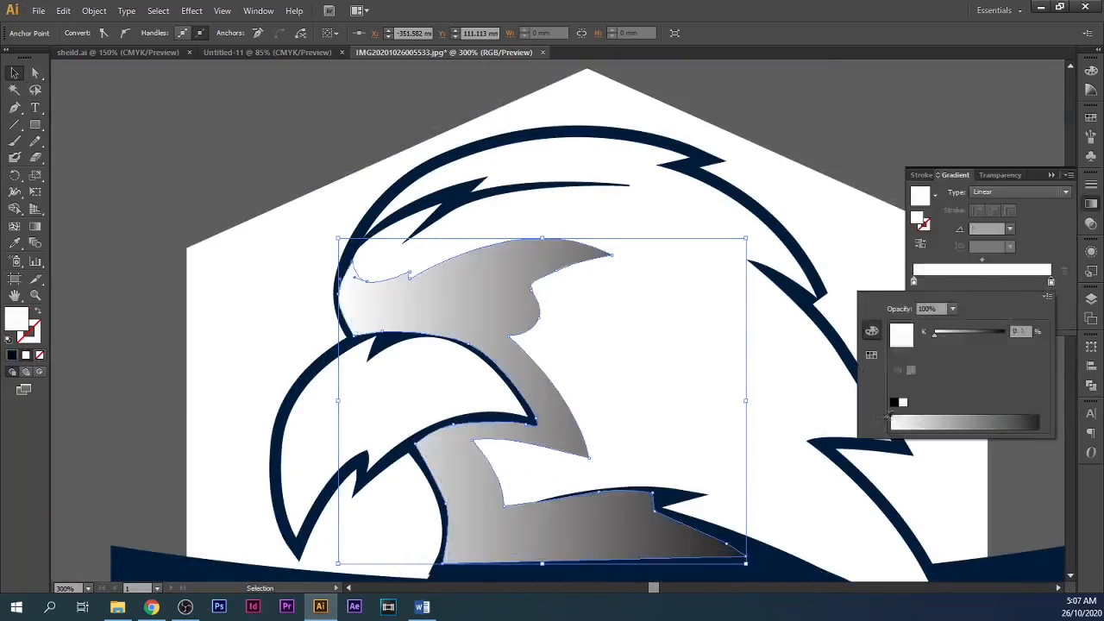
pyautogui.click(964, 418)
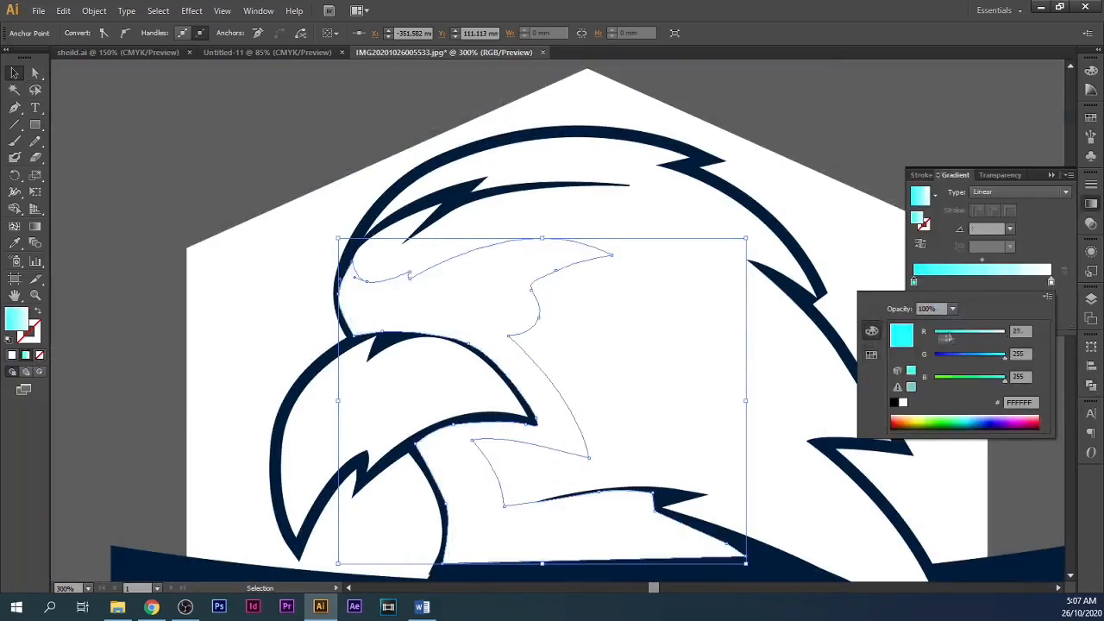
pyautogui.moveTo(997, 360); pyautogui.dragTo(984, 354)
# Step: Move the white stop of the face shading's gradient to 73.89% and set the gradient angle to 30°
pyautogui.click(1015, 283)
pyautogui.click(1001, 229)
pyautogui.scroll(1, 1001, 230)
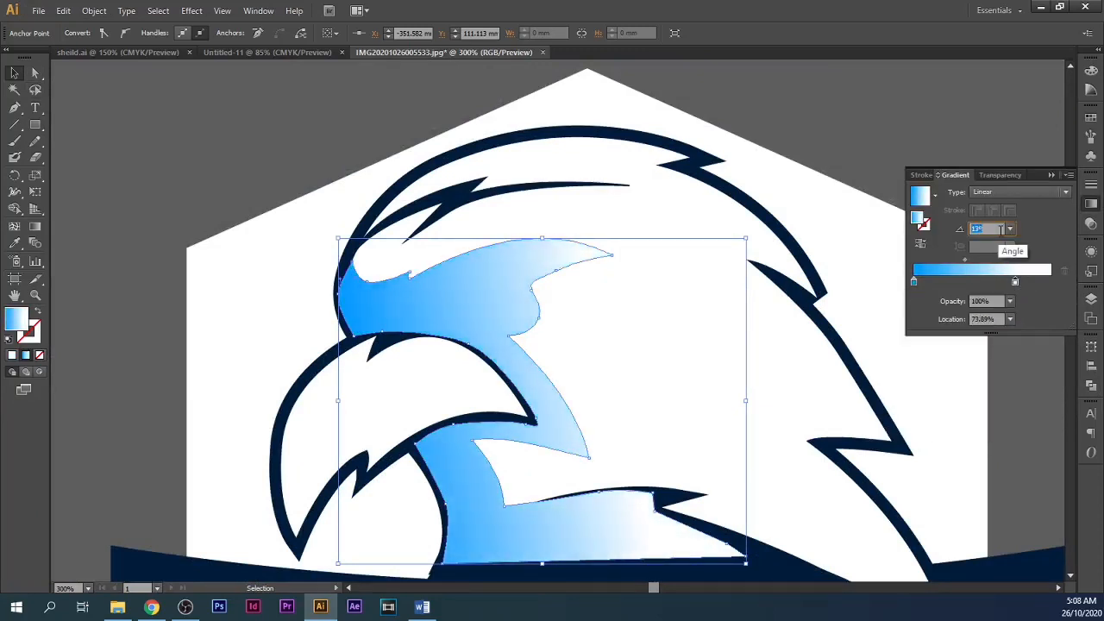
pyautogui.scroll(-1, 1001, 229)
pyautogui.scroll(1, 1001, 229)
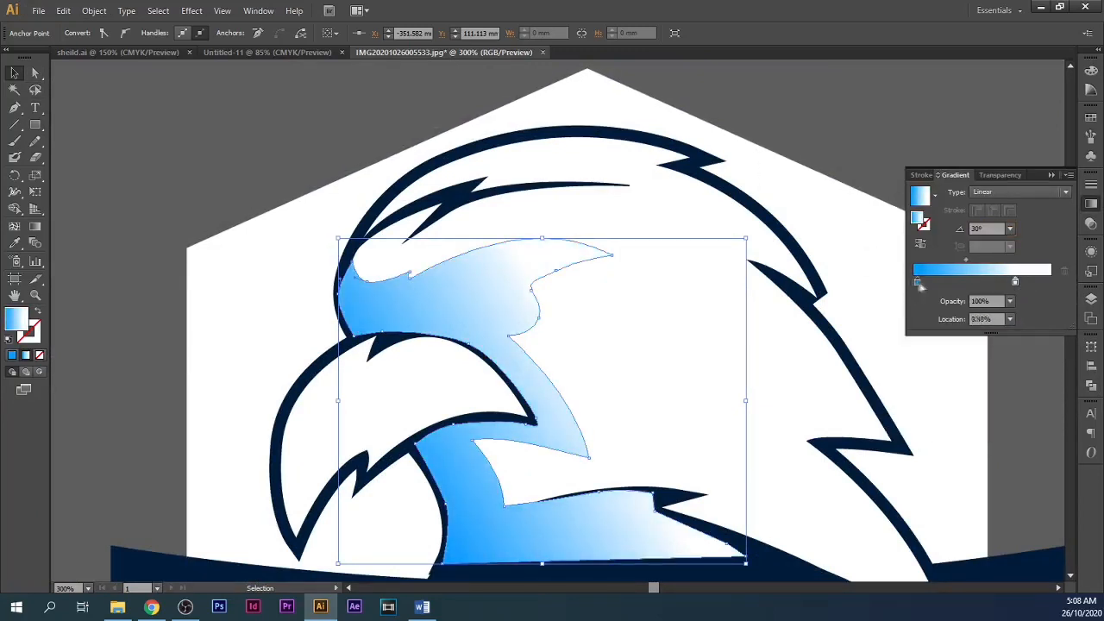
# Step: Add a light blue gradient stop at 15.27% and recolour the start stop to a deeper blue
pyautogui.click(929, 282)
pyautogui.doubleClick(929, 282)
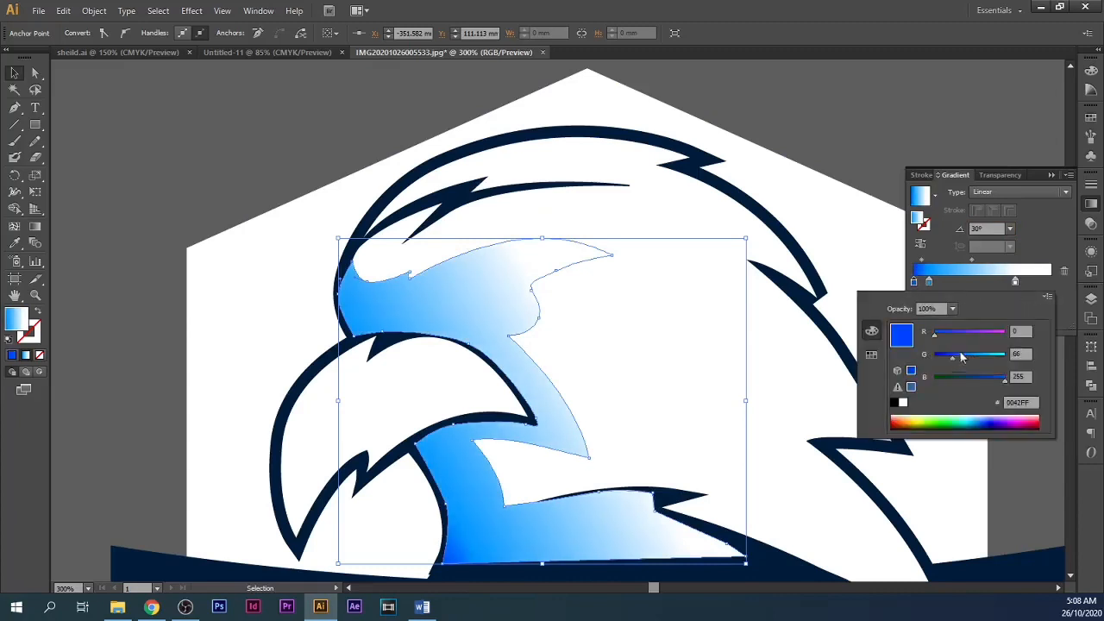
pyautogui.moveTo(929, 283); pyautogui.dragTo(935, 283)
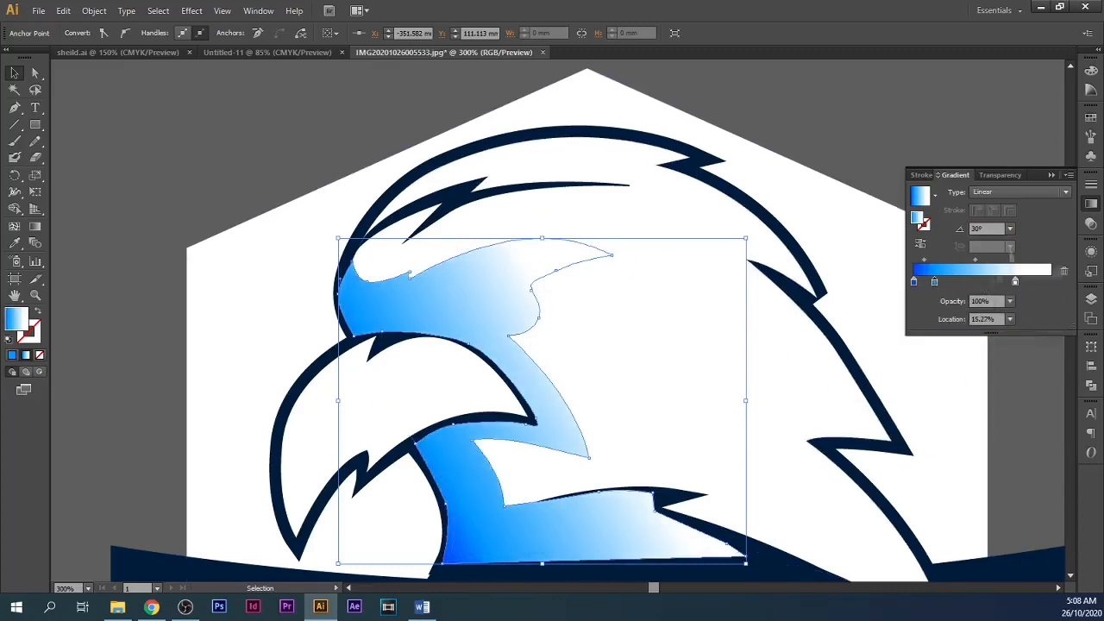
# Step: Set the face shading's gradient angle to 10°
pyautogui.click(995, 229)
pyautogui.scroll(1, 995, 229)
pyautogui.scroll(-3, 995, 229)
pyautogui.scroll(1, 995, 229)
pyautogui.scroll(-1, 995, 230)
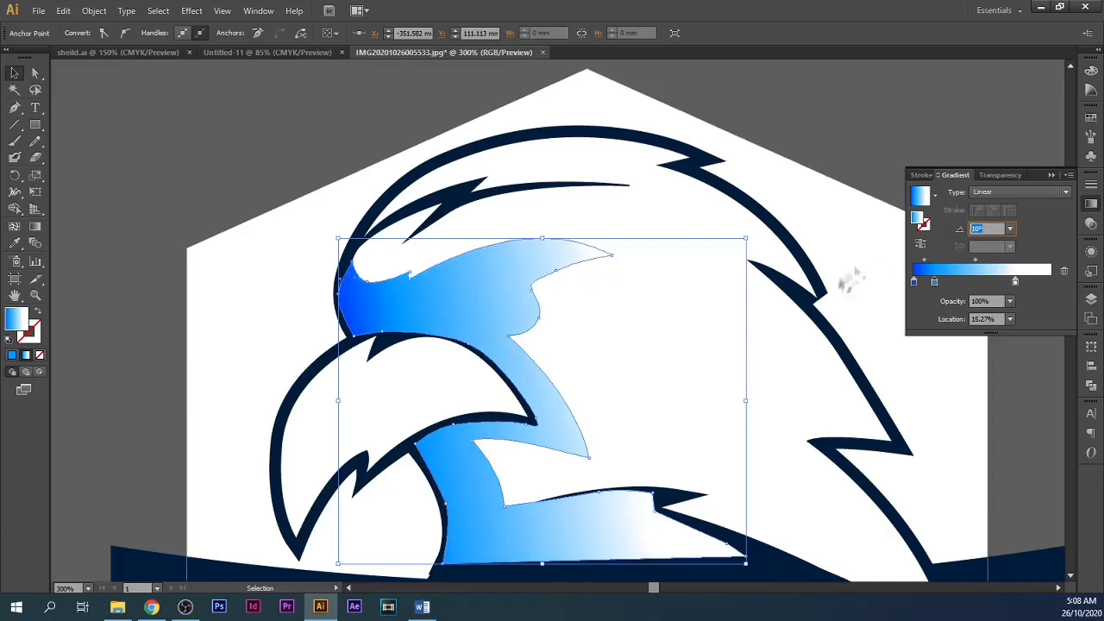
# Step: Send the face shading shape backward behind the eye, beak and feather outlines
pyautogui.click(500, 320)
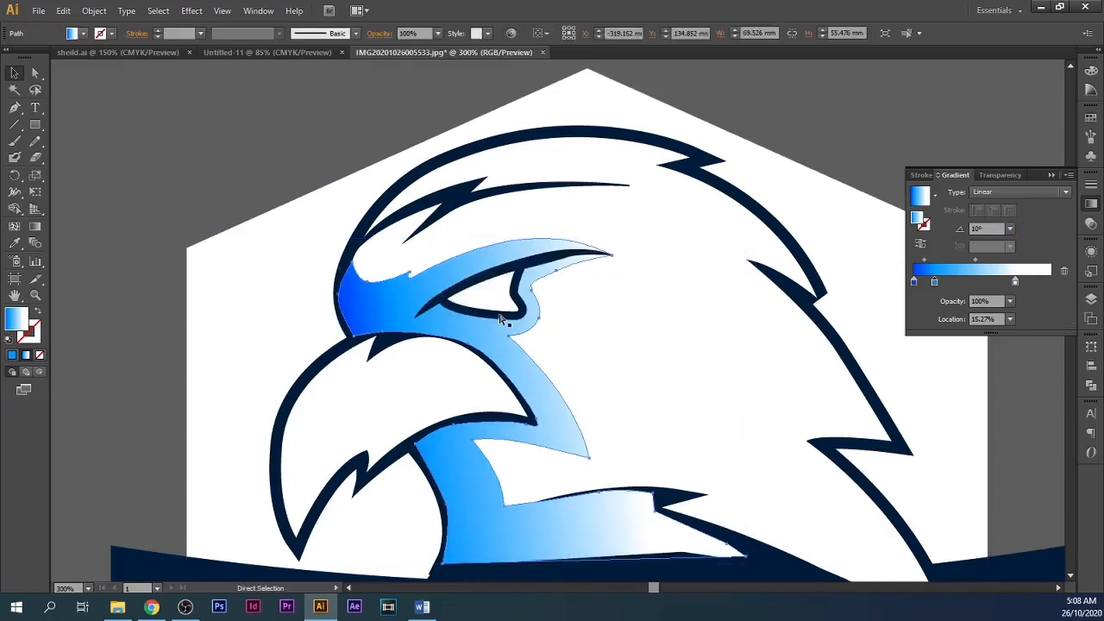
pyautogui.press('v')
pyautogui.scroll(-1, 424, 326)
pyautogui.hotkey('ctrl', '[')
pyautogui.hotkey('ctrl', '[')
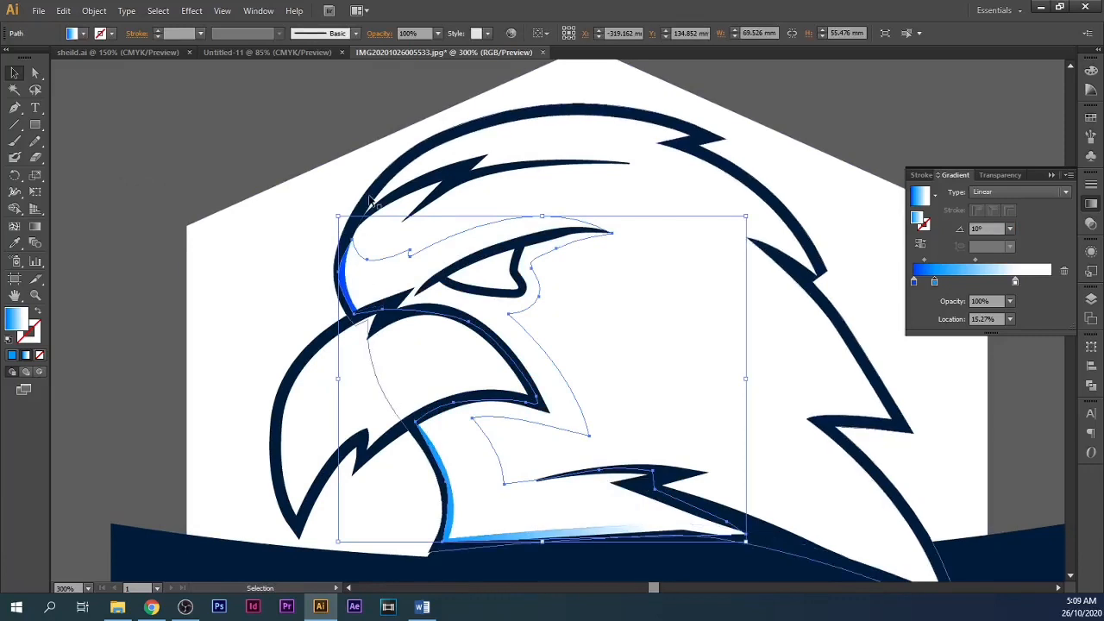
# Step: Paste a copy of the head shape in front and use it as a clipping mask for the face shading
pyautogui.click(509, 221)
pyautogui.keyDown('shift'); pyautogui.click(339, 278); pyautogui.keyUp('shift')
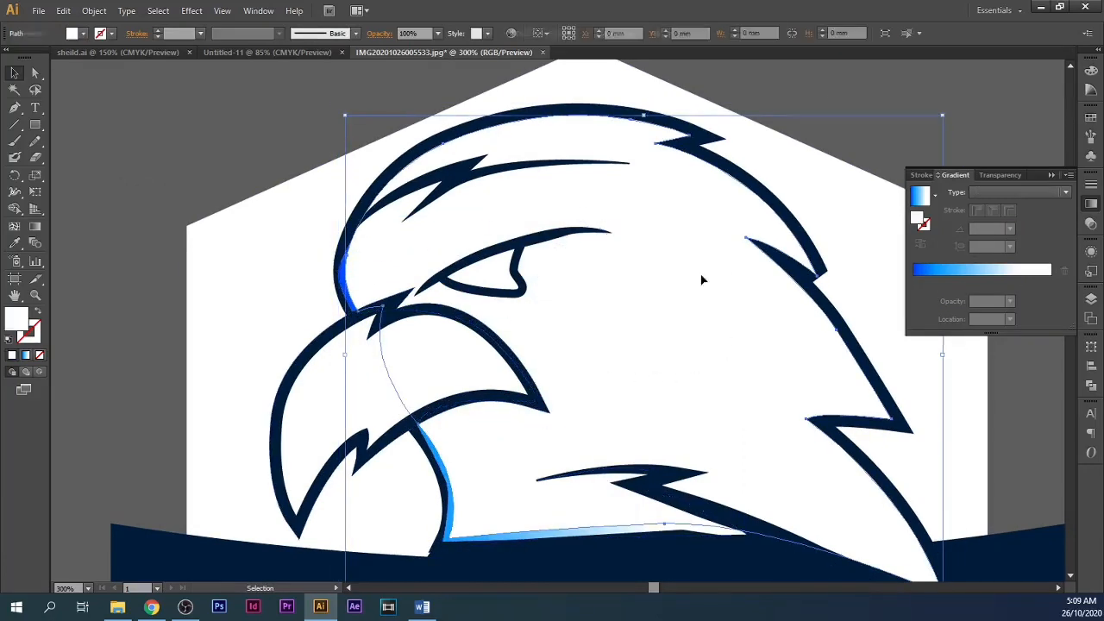
pyautogui.hotkey('ctrl', 'f')
pyautogui.keyDown('shift'); pyautogui.click(343, 276); pyautogui.keyUp('shift')
pyautogui.rightClick(376, 288)
pyautogui.click(424, 403)
pyautogui.click(802, 120)
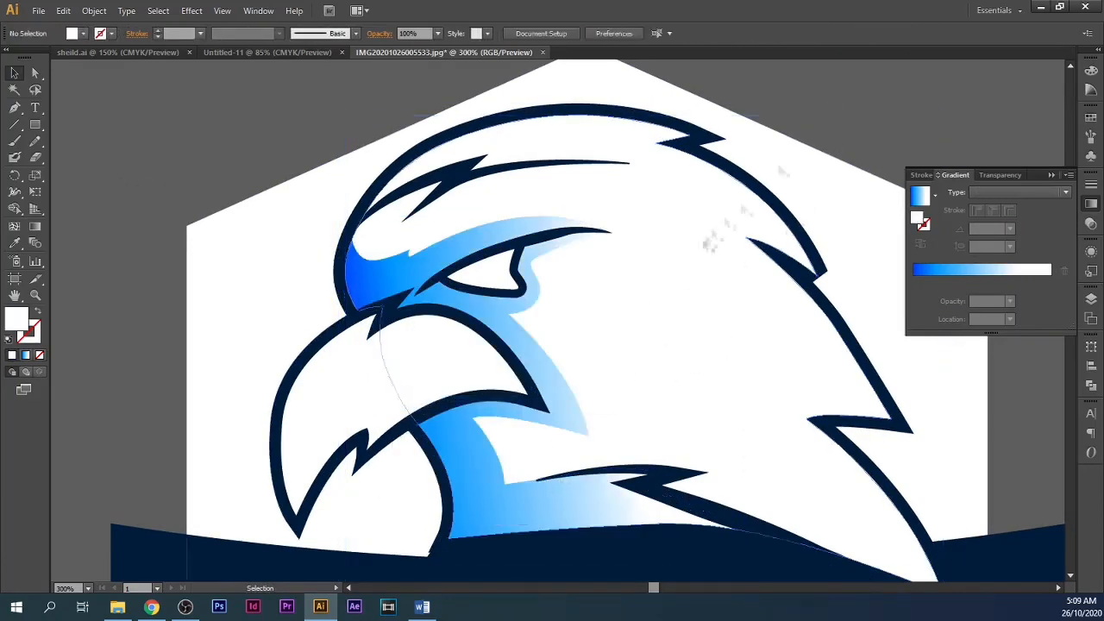
pyautogui.hscroll(2, 787, 285)
pyautogui.scroll(3, 790, 285)
pyautogui.click(35, 75)
pyautogui.scroll(1, 653, 269)
pyautogui.click(708, 249)
pyautogui.moveTo(707, 249); pyautogui.dragTo(735, 364)
pyautogui.click(776, 387)
pyautogui.scroll(-6, 776, 388)
pyautogui.click(880, 345)
pyautogui.scroll(-1, 649, 434)
pyautogui.hscroll(1, 649, 434)
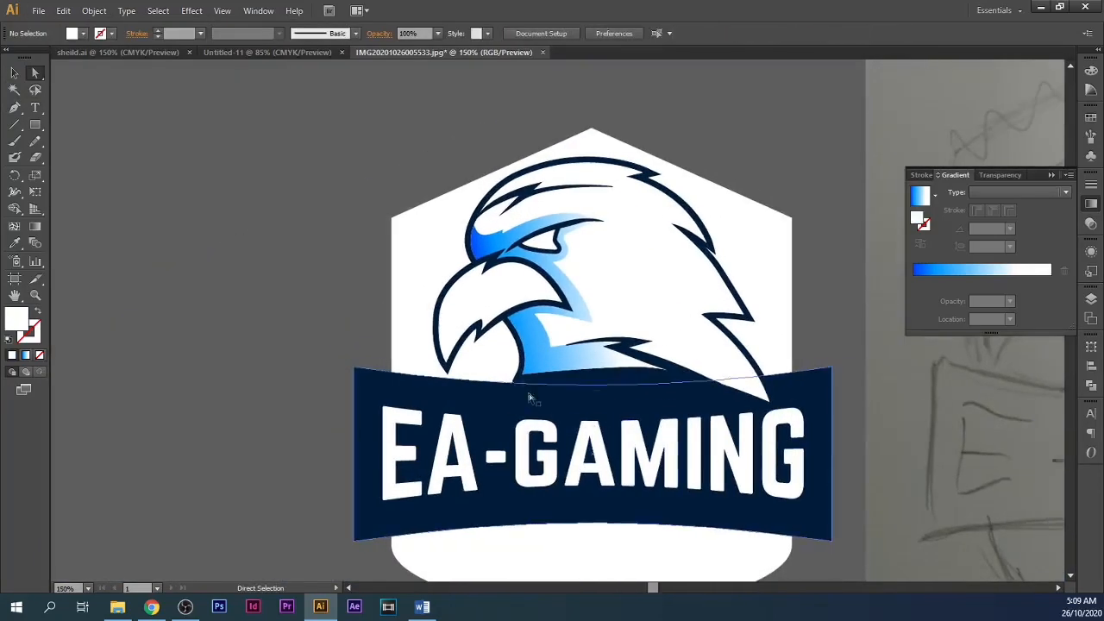
# Step: Fill the eagle's head with light grey E0E0E0 and match the beak's fill to it
pyautogui.scroll(2, 447, 322)
pyautogui.click(510, 192)
pyautogui.doubleClick(22, 317)
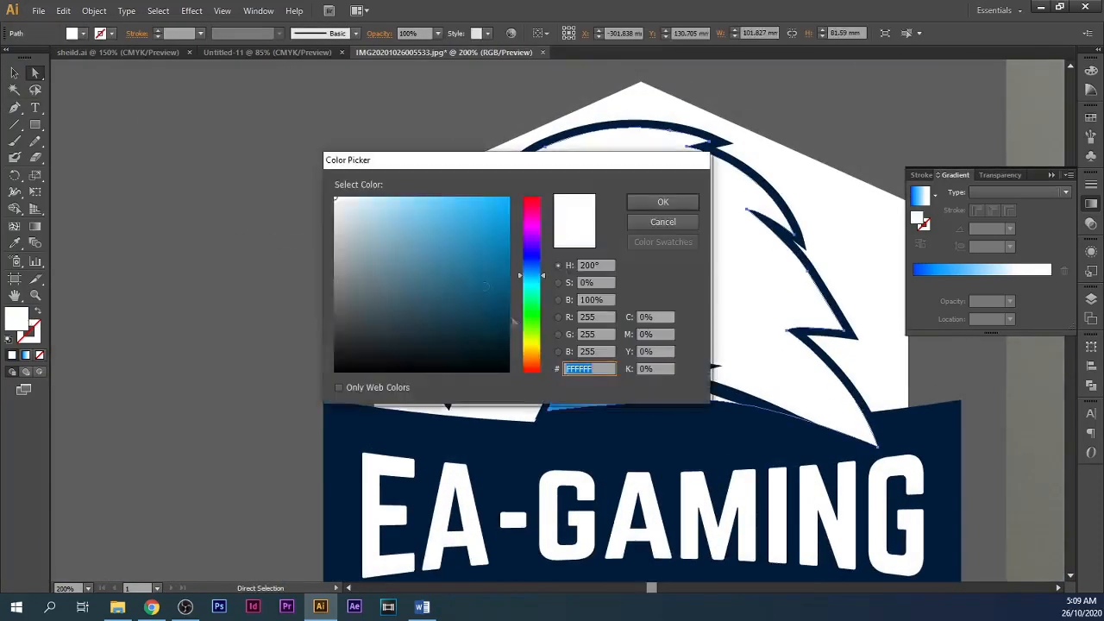
pyautogui.click(660, 203)
pyautogui.click(15, 243)
pyautogui.click(639, 246)
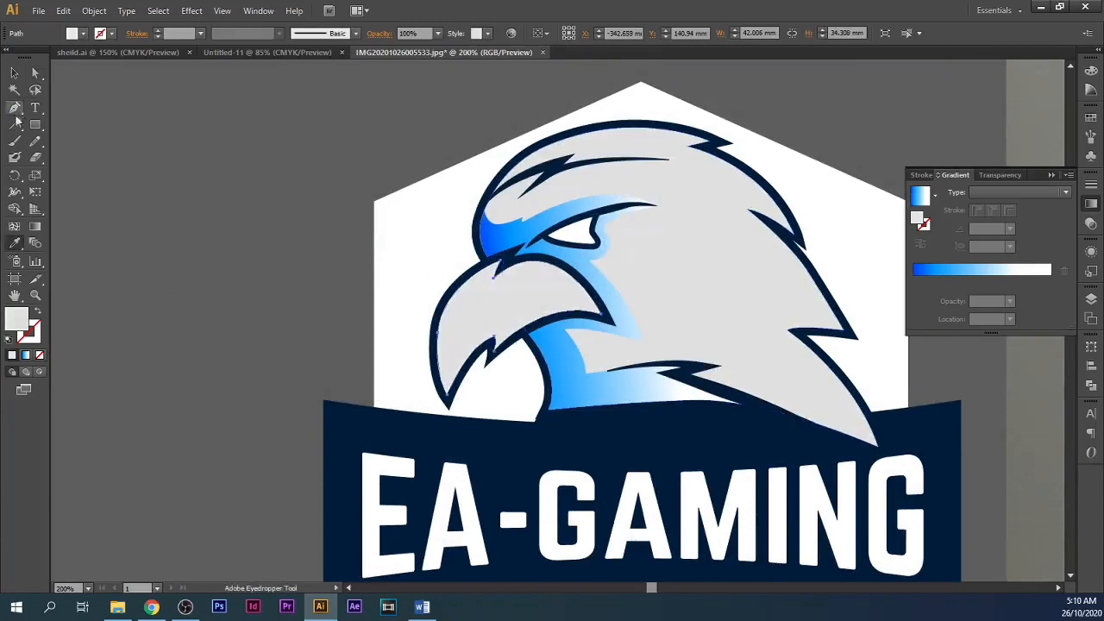
# Step: Draw a closed notched highlight shape along the beak's upper edge with the Pen tool and fill it white
pyautogui.scroll(2, 496, 307)
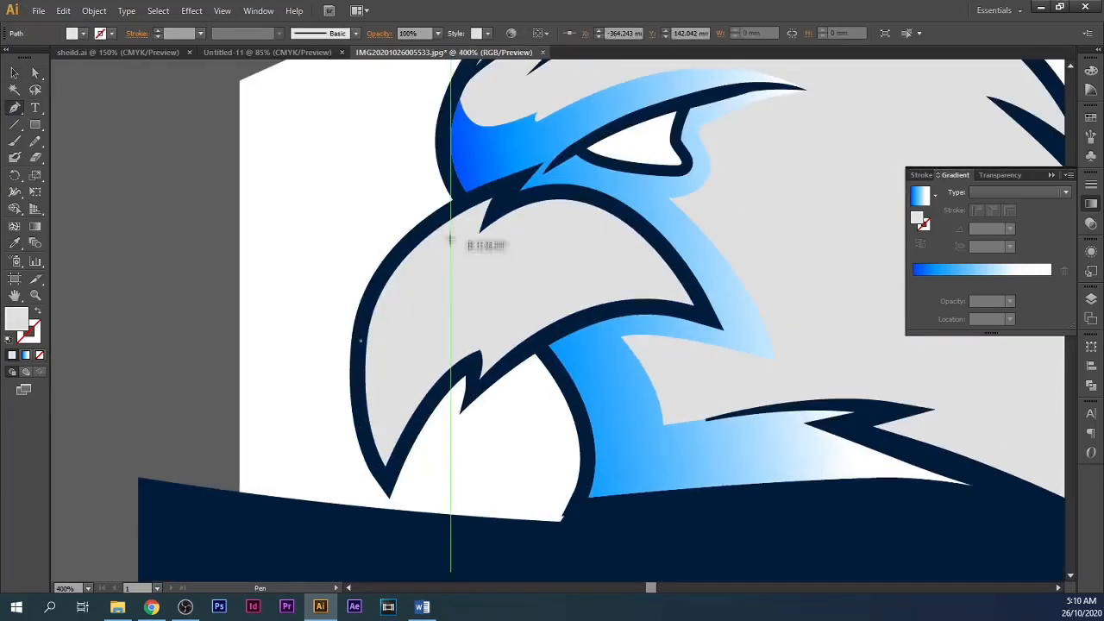
pyautogui.moveTo(468, 221); pyautogui.dragTo(474, 245)
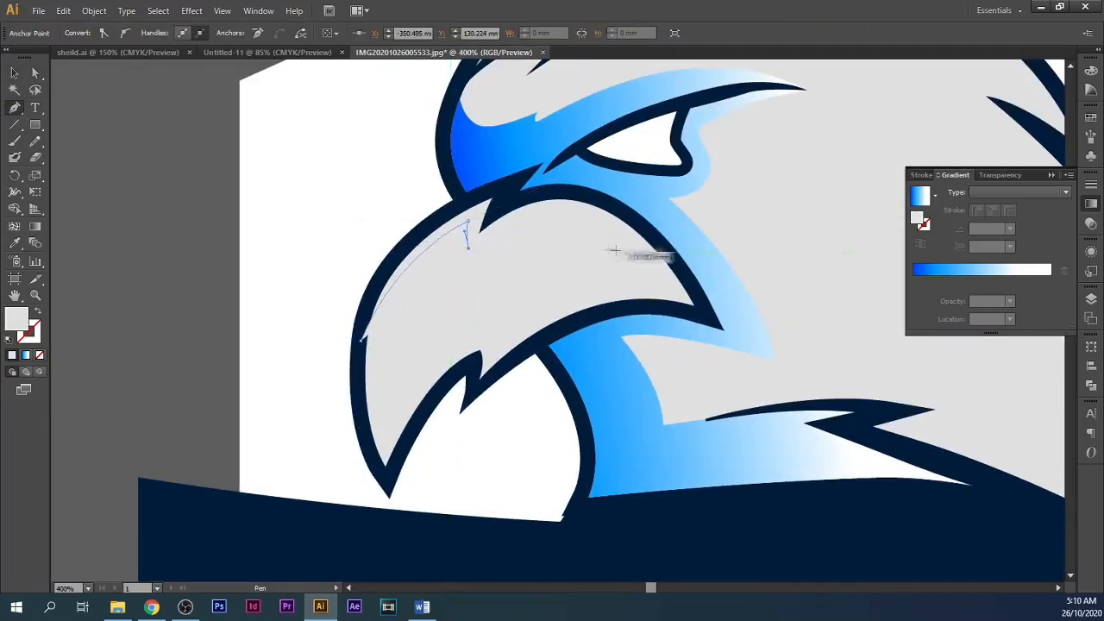
pyautogui.moveTo(451, 205); pyautogui.dragTo(441, 214)
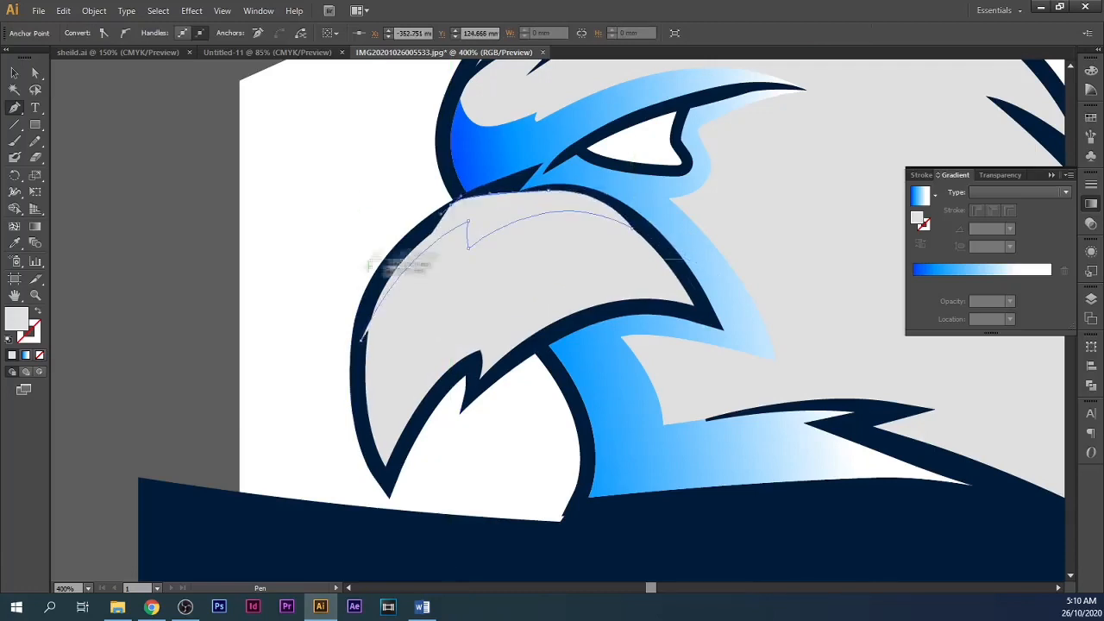
pyautogui.moveTo(361, 340); pyautogui.dragTo(346, 410)
pyautogui.doubleClick(15, 322)
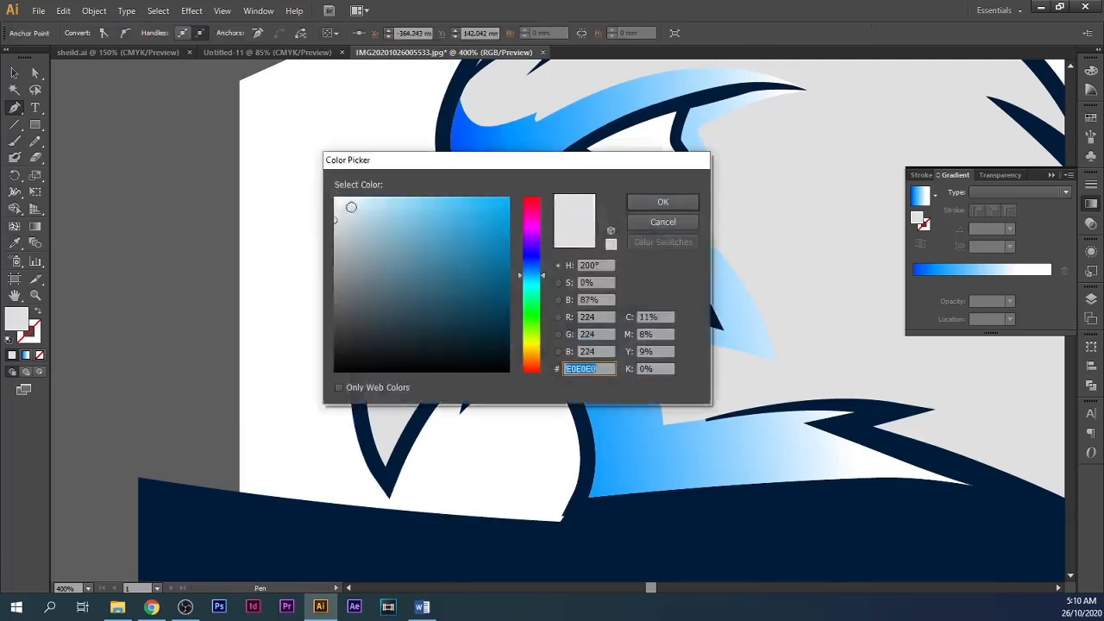
pyautogui.click(338, 199)
pyautogui.press('Return')
# Step: Clip the white beak highlight to a copy of the beak shape with a clipping mask
pyautogui.press('v')
pyautogui.hotkey('ctrl', 'shift', ']')
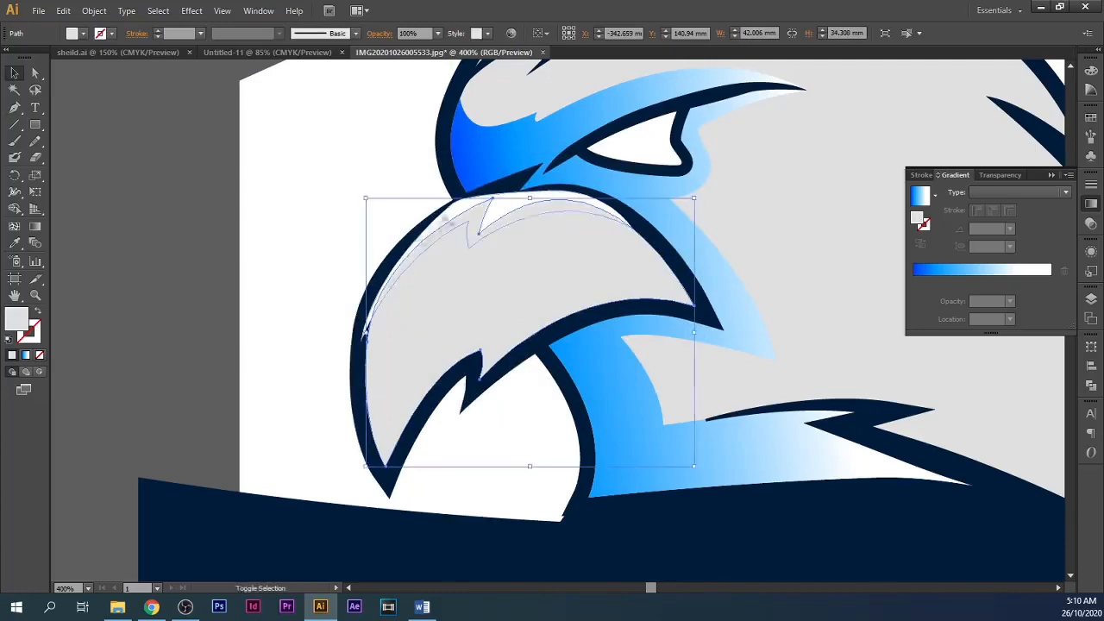
pyautogui.keyDown('shift'); pyautogui.click(451, 215); pyautogui.keyUp('shift')
pyautogui.rightClick(452, 213)
pyautogui.click(518, 331)
pyautogui.click(238, 174)
# Step: Darken the fill of both the head and the beak to grey C9C9C9
pyautogui.scroll(3, 234, 177)
pyautogui.click(35, 73)
pyautogui.click(552, 149)
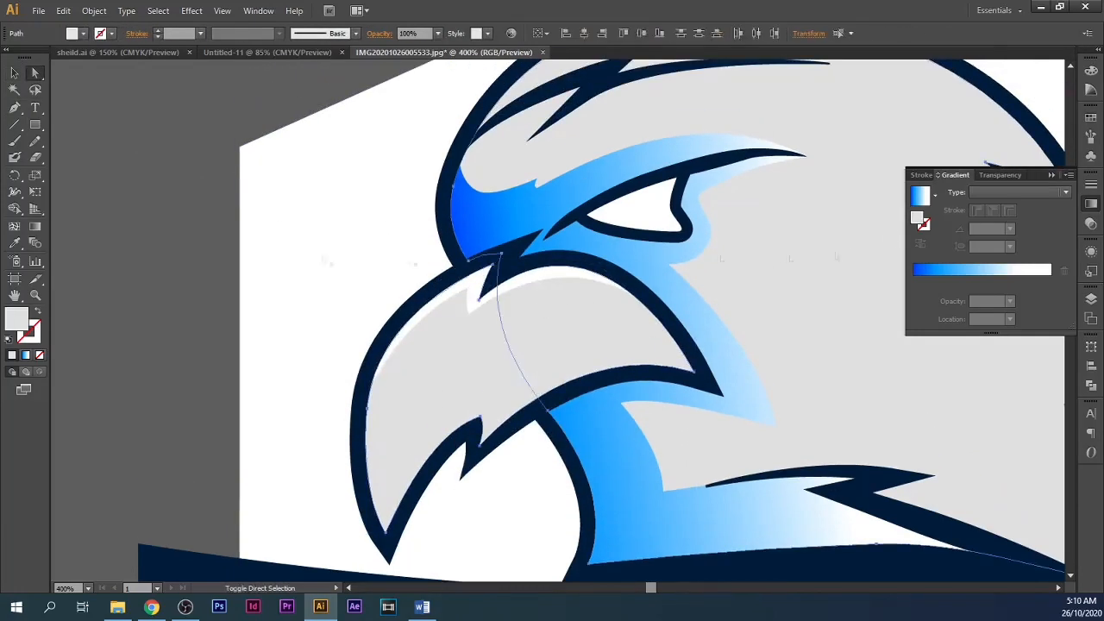
pyautogui.doubleClick(12, 326)
pyautogui.click(336, 241)
pyautogui.click(662, 202)
pyautogui.scroll(1, 261, 204)
pyautogui.doubleClick(15, 315)
pyautogui.click(335, 233)
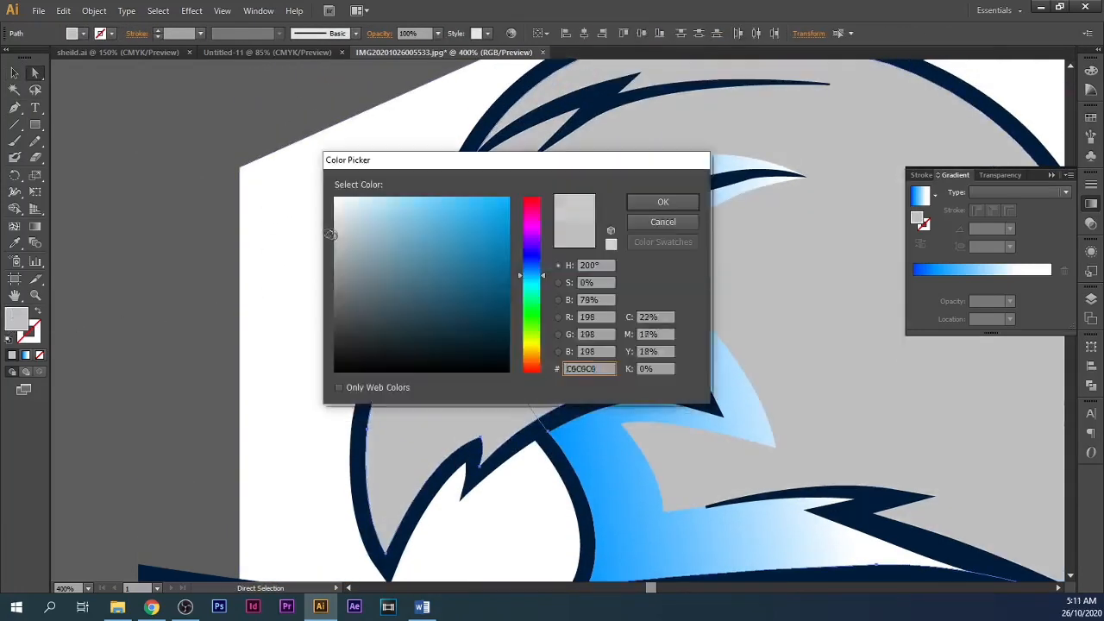
pyautogui.click(662, 202)
# Step: Match the end stop of the face shading's gradient to the head's grey by sampling it
pyautogui.scroll(1, 262, 174)
pyautogui.click(737, 195)
pyautogui.doubleClick(1016, 282)
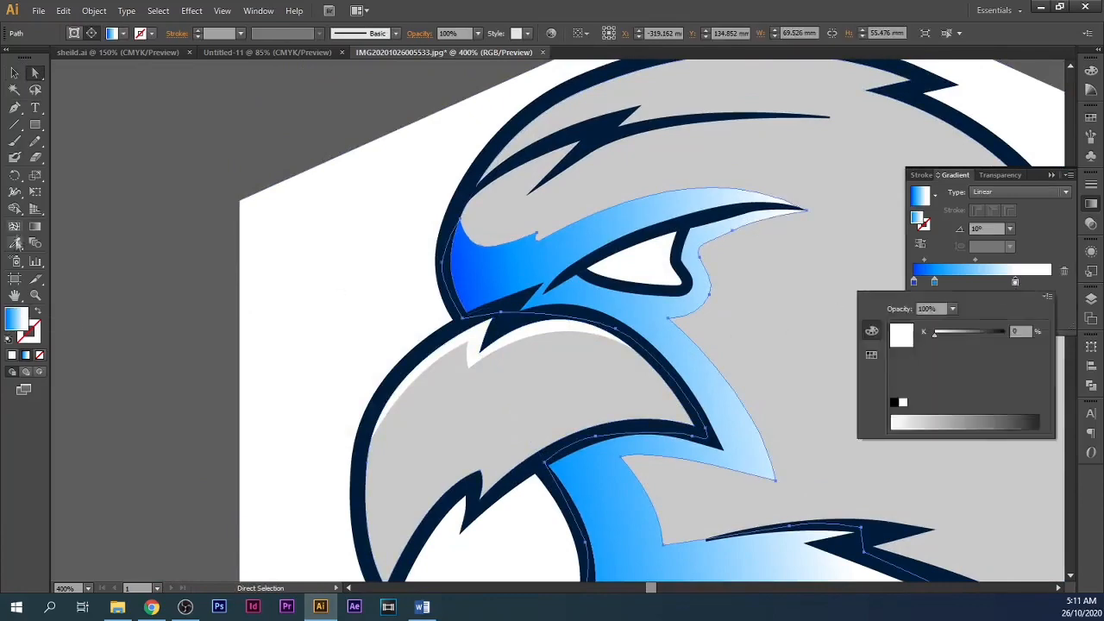
pyautogui.click(14, 242)
pyautogui.keyDown('shift'); pyautogui.click(846, 337); pyautogui.keyUp('shift')
pyautogui.click(35, 73)
pyautogui.click(203, 183)
# Step: Start a highlight path at the forehead crest, following the crown and rear tuft toward the next feather
pyautogui.scroll(1, 345, 258)
pyautogui.hscroll(3, 388, 289)
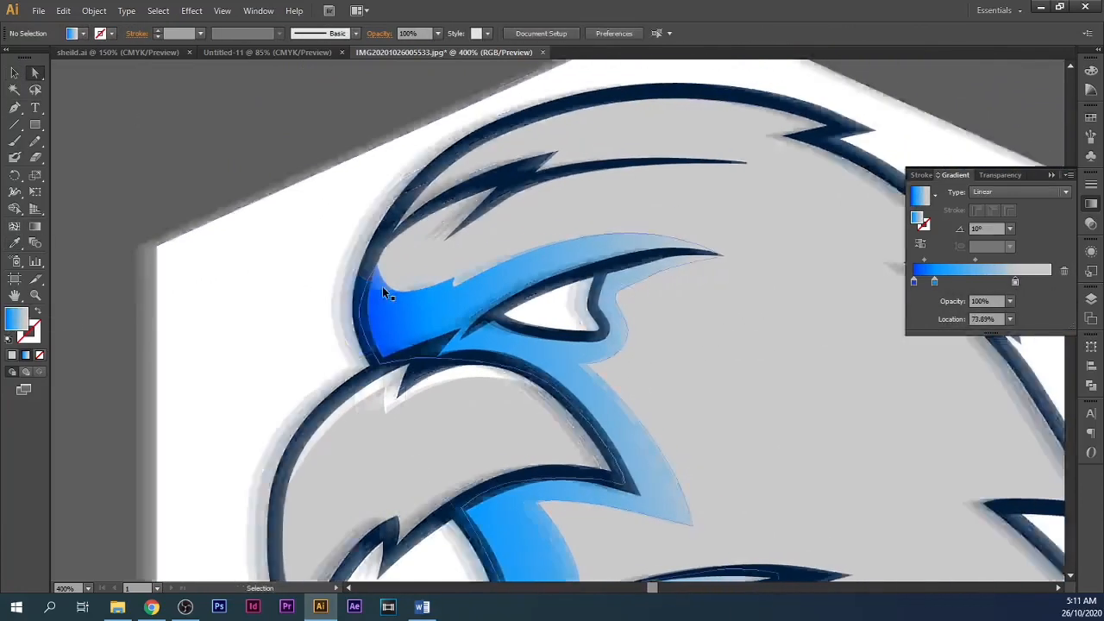
pyautogui.press('p')
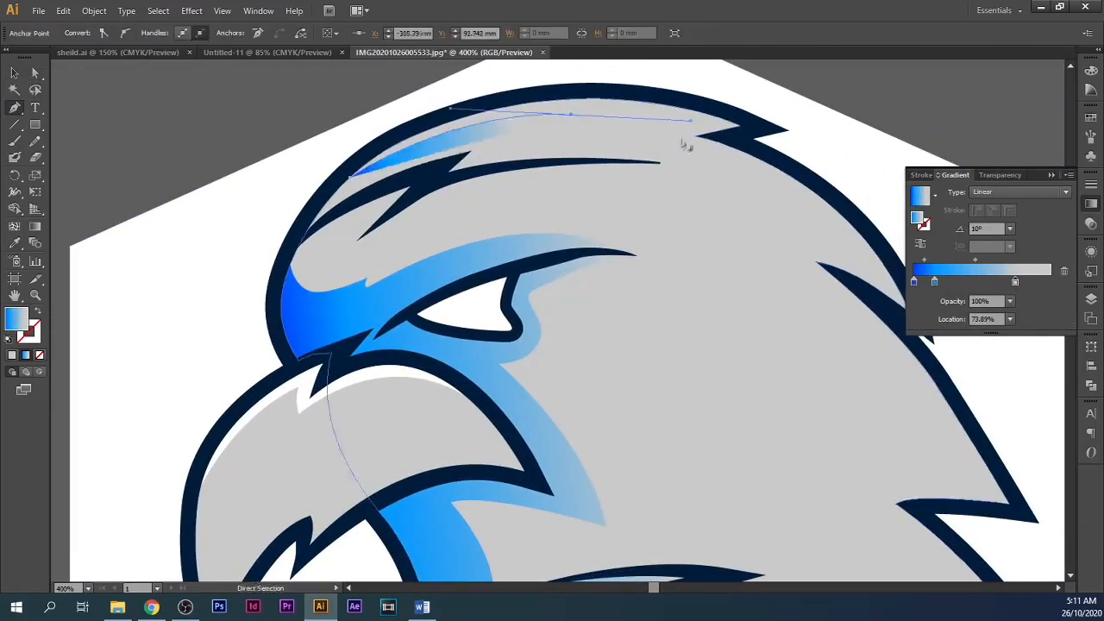
pyautogui.click(691, 120)
pyautogui.moveTo(667, 136); pyautogui.dragTo(659, 136)
pyautogui.hscroll(1, 759, 233)
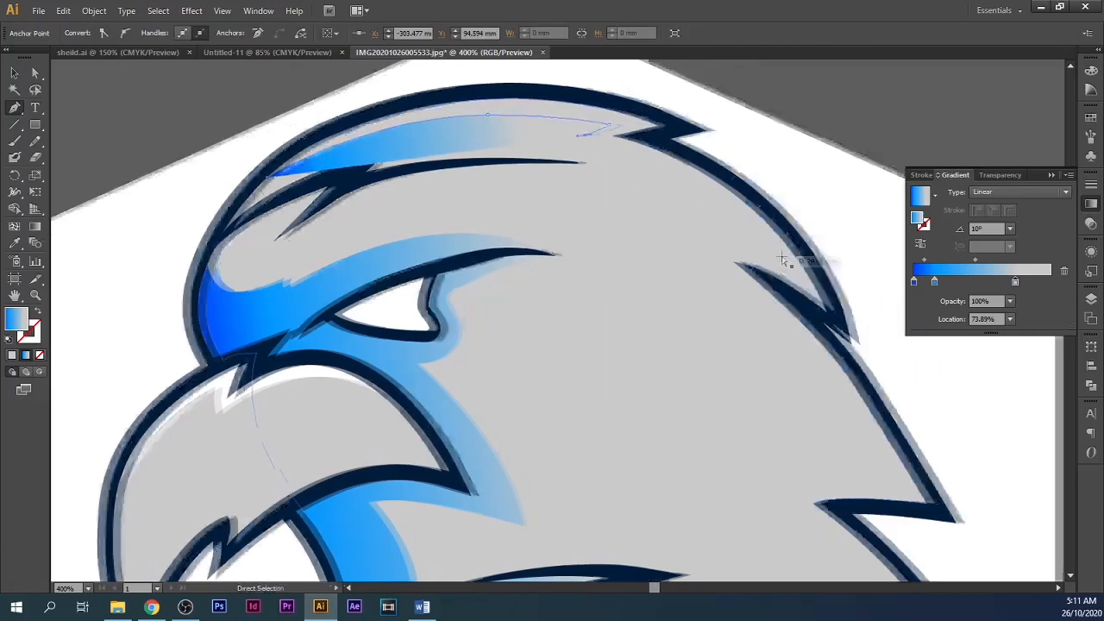
pyautogui.moveTo(784, 270); pyautogui.dragTo(870, 382)
pyautogui.scroll(-1, 703, 262)
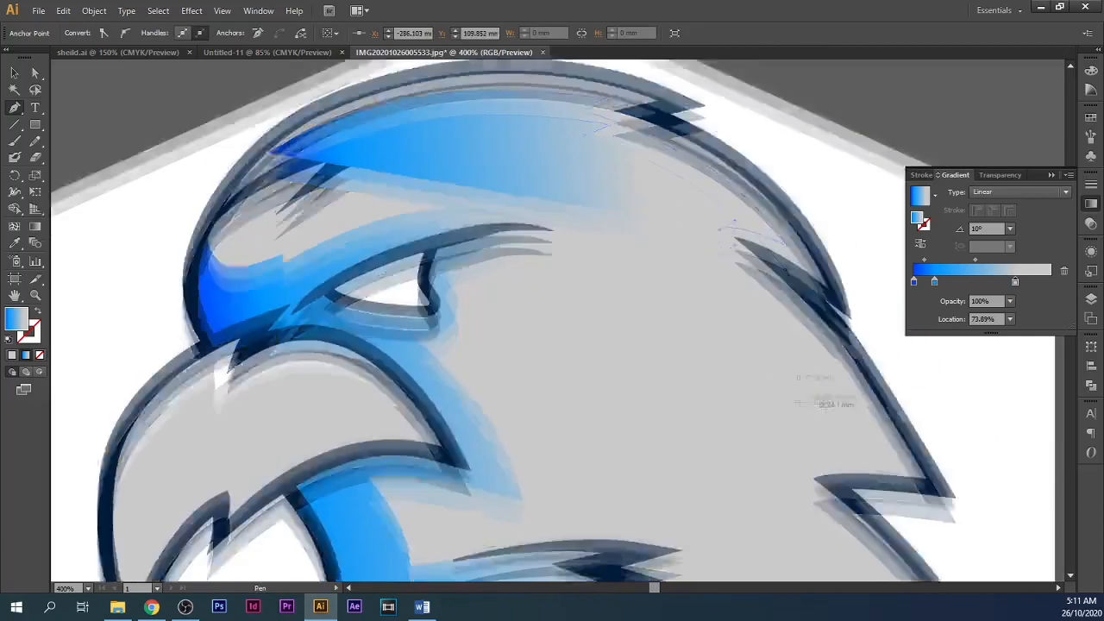
# Step: Continue the highlight path down the back feathers to the tip of the neck over the banner
pyautogui.scroll(-1, 823, 372)
pyautogui.moveTo(791, 284); pyautogui.dragTo(776, 311)
pyautogui.click(791, 284)
pyautogui.hscroll(1, 802, 311)
pyautogui.moveTo(919, 521); pyautogui.dragTo(964, 603)
pyautogui.hotkey('ctrl', 'z')
pyautogui.hscroll(1, 911, 141)
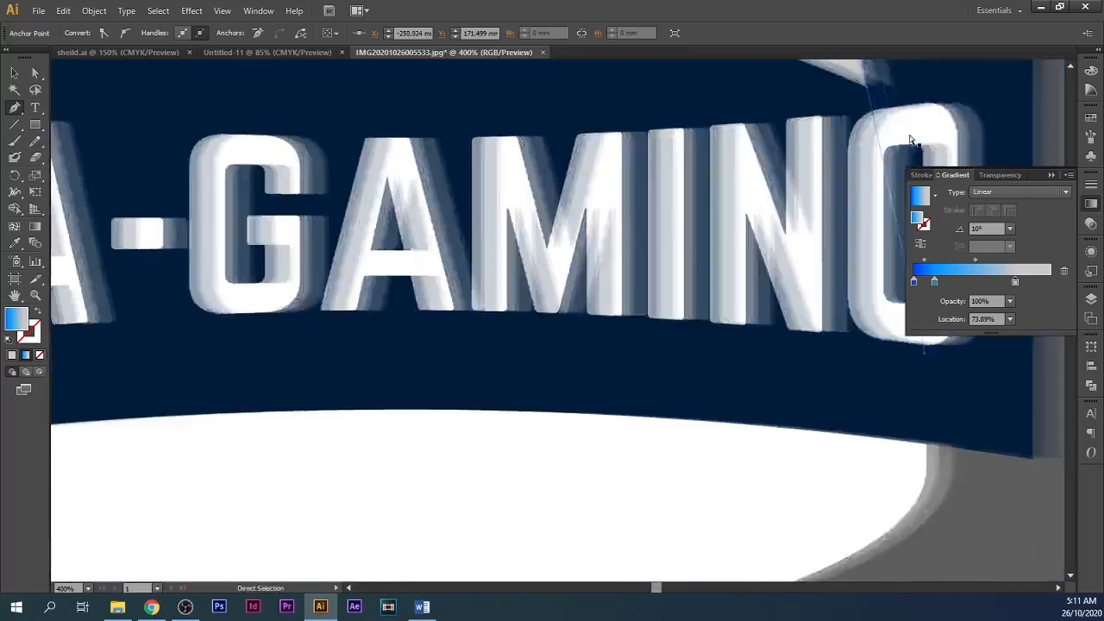
pyautogui.scroll(6, 911, 140)
pyautogui.moveTo(866, 514); pyautogui.dragTo(935, 371)
pyautogui.click(866, 240)
# Step: Close the highlight path around the outside of the head and fill it white
pyautogui.scroll(5, 854, 349)
pyautogui.scroll(-3, 853, 411)
pyautogui.click(873, 437)
pyautogui.click(821, 276)
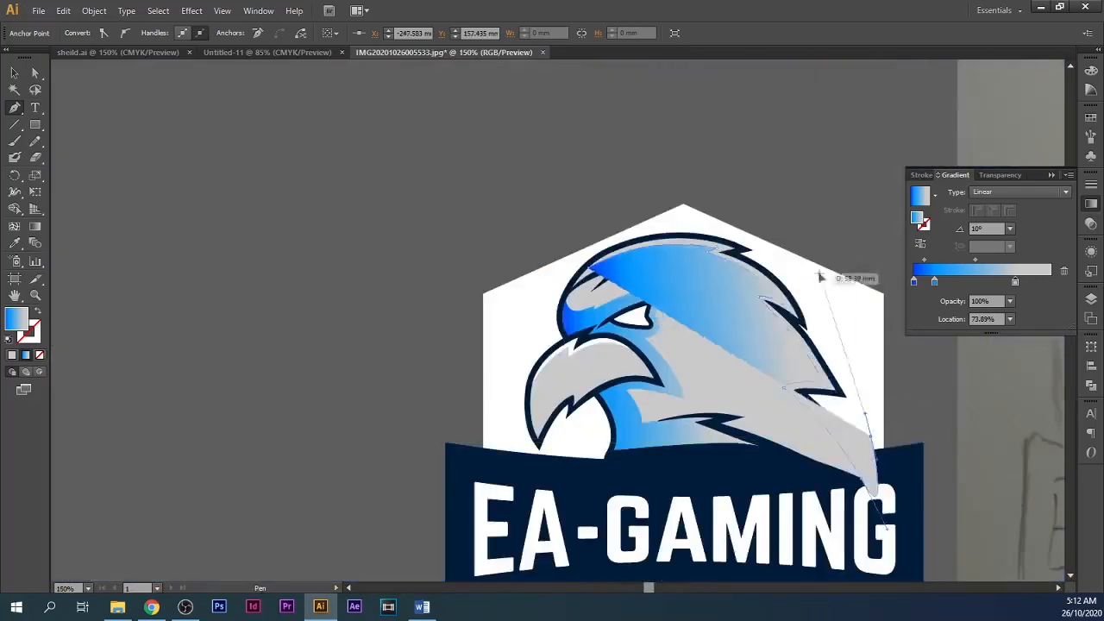
pyautogui.click(716, 204)
pyautogui.click(622, 229)
pyautogui.scroll(4, 576, 269)
pyautogui.click(578, 223)
pyautogui.doubleClick(18, 321)
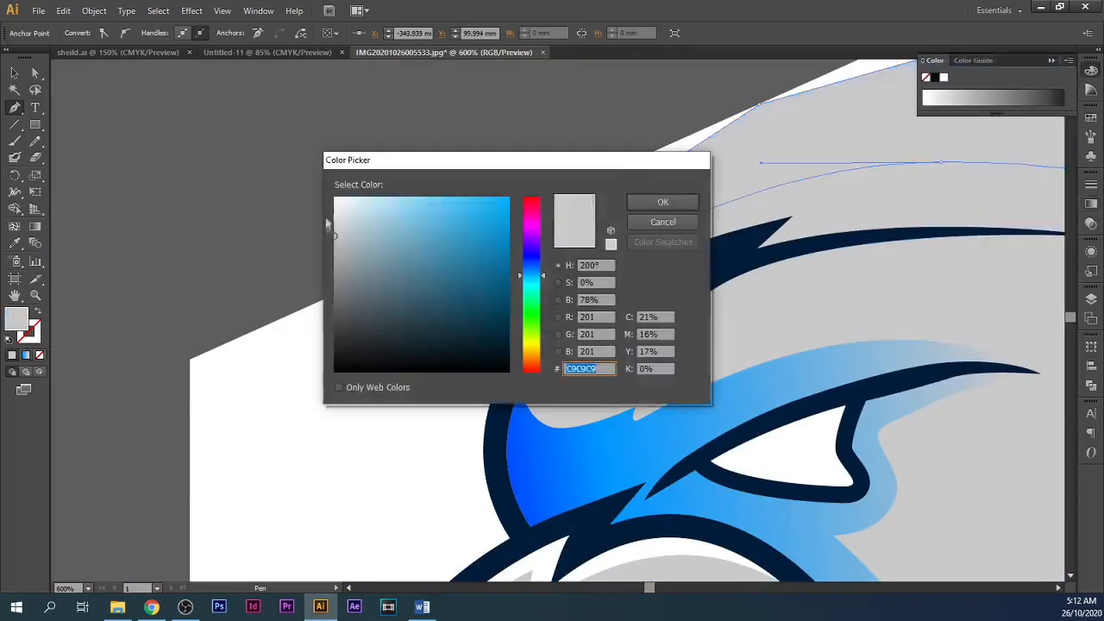
pyautogui.moveTo(330, 227); pyautogui.dragTo(323, 187)
pyautogui.press('Return')
# Step: Paste a copy of the head shape in front and use it as a clipping mask for the white highlight
pyautogui.click(14, 73)
pyautogui.click(808, 320)
pyautogui.hotkey('ctrl', 'c')
pyautogui.hotkey('ctrl', 'f')
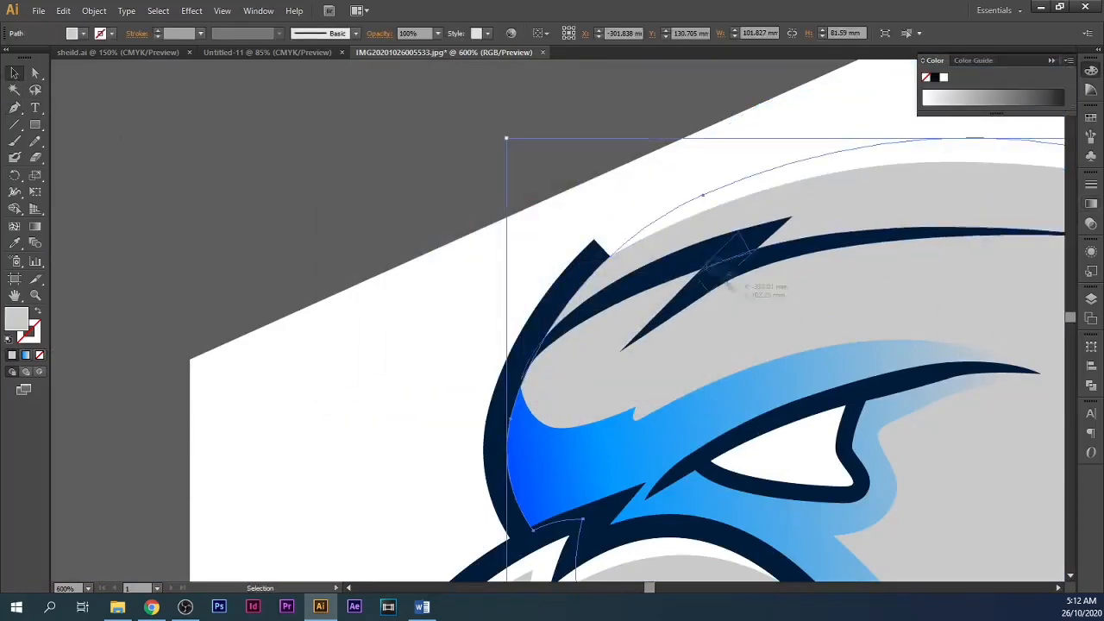
pyautogui.hotkey('ctrl', 'shift', ']')
pyautogui.keyDown('shift'); pyautogui.click(614, 205); pyautogui.keyUp('shift')
pyautogui.rightClick(629, 209)
pyautogui.click(686, 347)
pyautogui.click(409, 272)
# Step: Draw a rectangle about 154 by 20 mm over the lower half of the EA-GAMING lettering
pyautogui.scroll(-4, 421, 244)
pyautogui.click(669, 128)
pyautogui.scroll(-4, 532, 446)
pyautogui.hscroll(3, 532, 447)
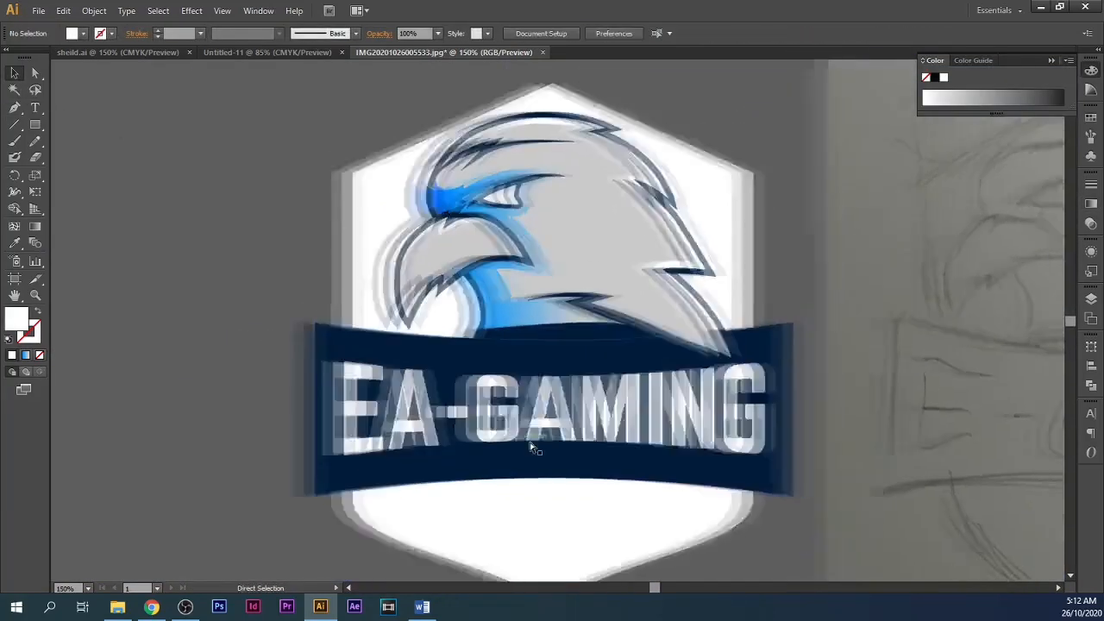
pyautogui.scroll(-1, 514, 450)
pyautogui.click(507, 405)
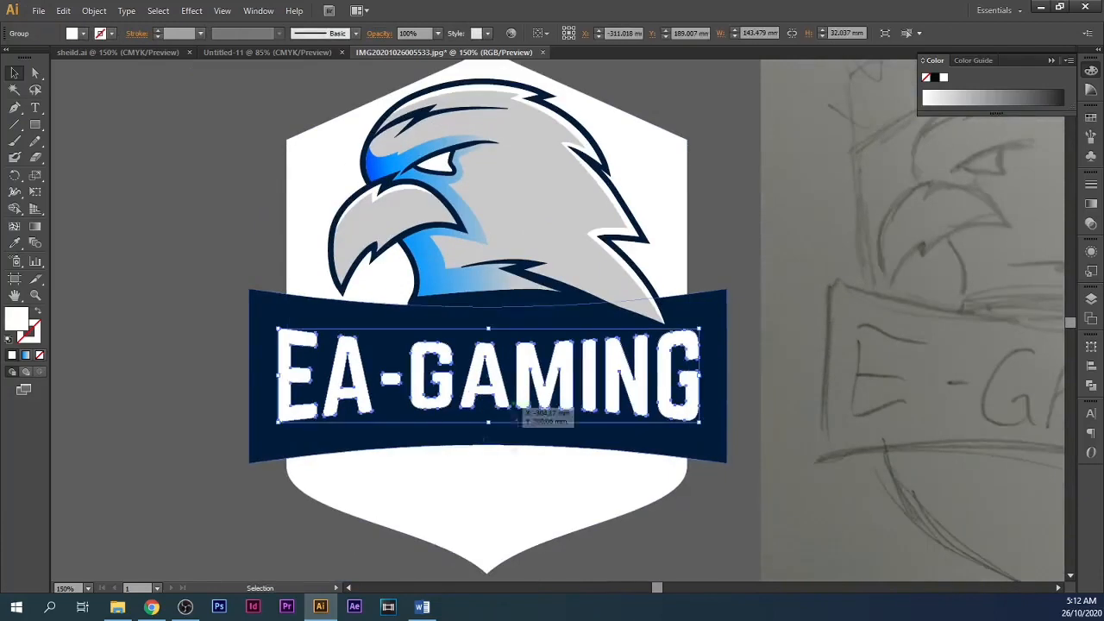
pyautogui.click(35, 125)
pyautogui.moveTo(257, 373); pyautogui.dragTo(709, 430)
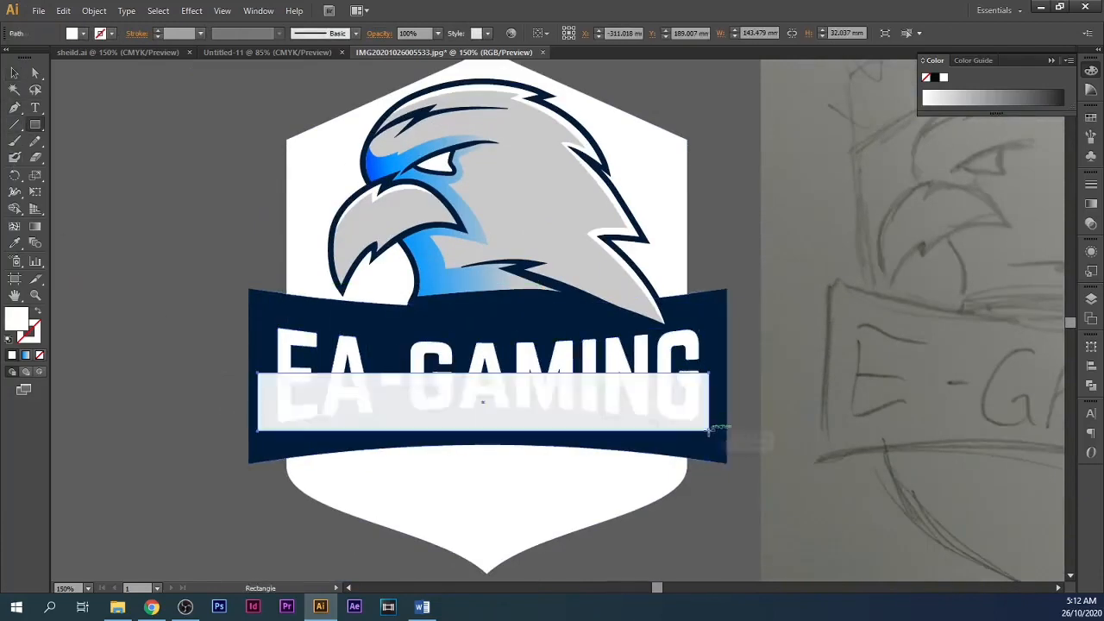
# Step: Fill the rectangle with the linear gradient at 90° and remove its middle light blue stop
pyautogui.click(26, 355)
pyautogui.click(1010, 229)
pyautogui.click(1023, 303)
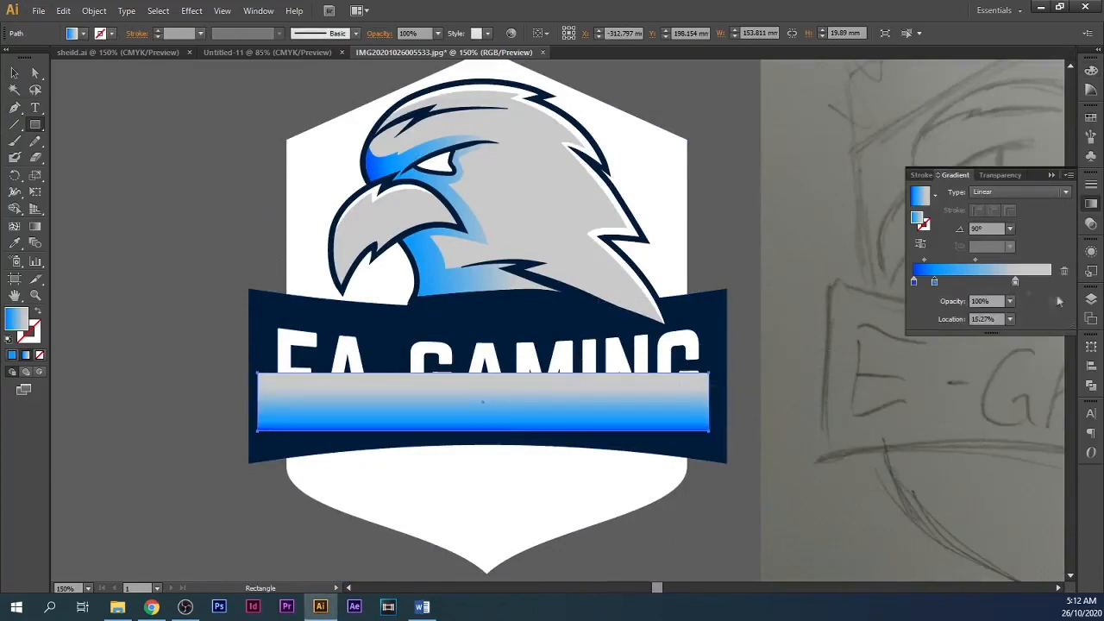
pyautogui.moveTo(935, 281); pyautogui.dragTo(914, 280)
# Step: Recolour the gradient's start stop to a greyscale grey and set the gradient angle to -90°
pyautogui.doubleClick(913, 281)
pyautogui.click(1047, 297)
pyautogui.click(983, 305)
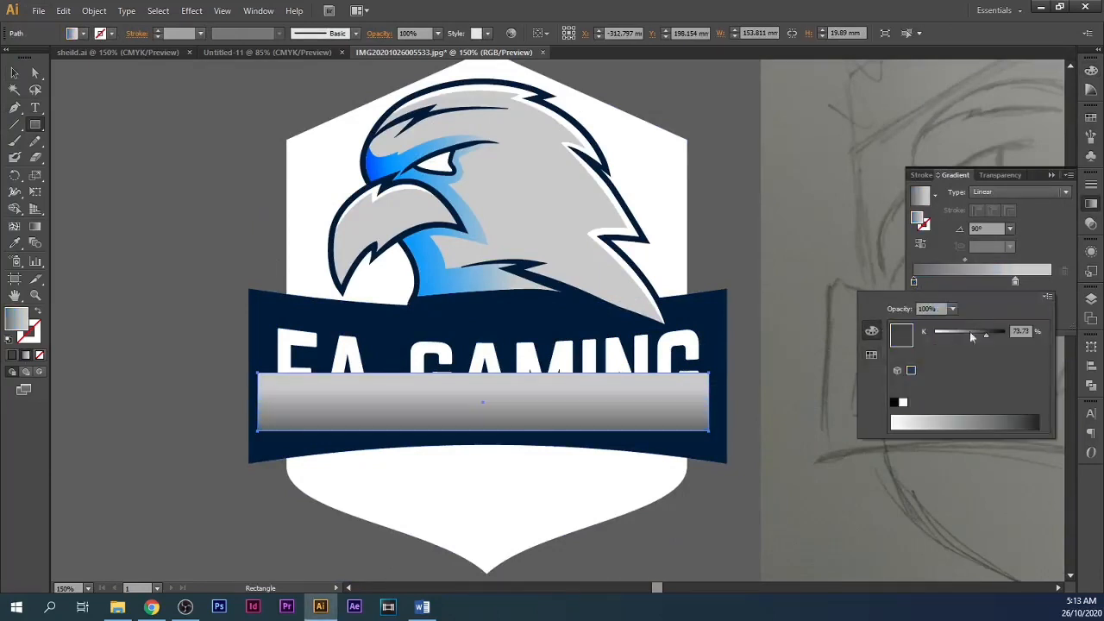
pyautogui.click(1015, 281)
pyautogui.click(1010, 229)
pyautogui.click(1024, 433)
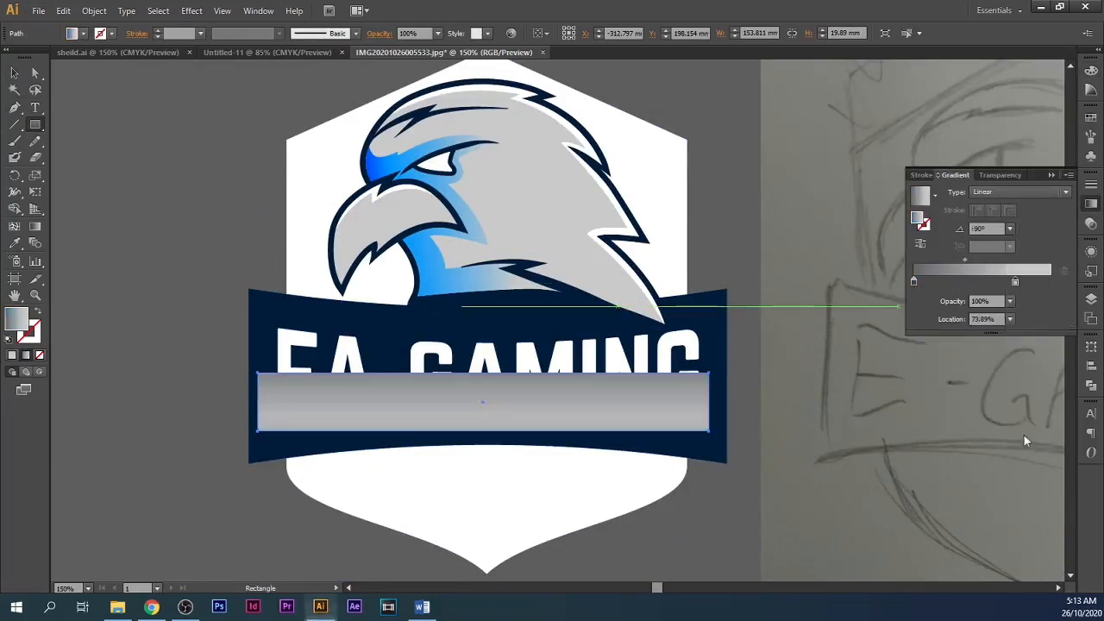
# Step: Try to make a clipping mask from the EA-GAMING lettering and the gradient rectangle
pyautogui.doubleClick(14, 73)
pyautogui.press('Escape')
pyautogui.click(286, 347)
pyautogui.keyDown('shift'); pyautogui.click(261, 399); pyautogui.keyUp('shift')
pyautogui.rightClick(266, 396)
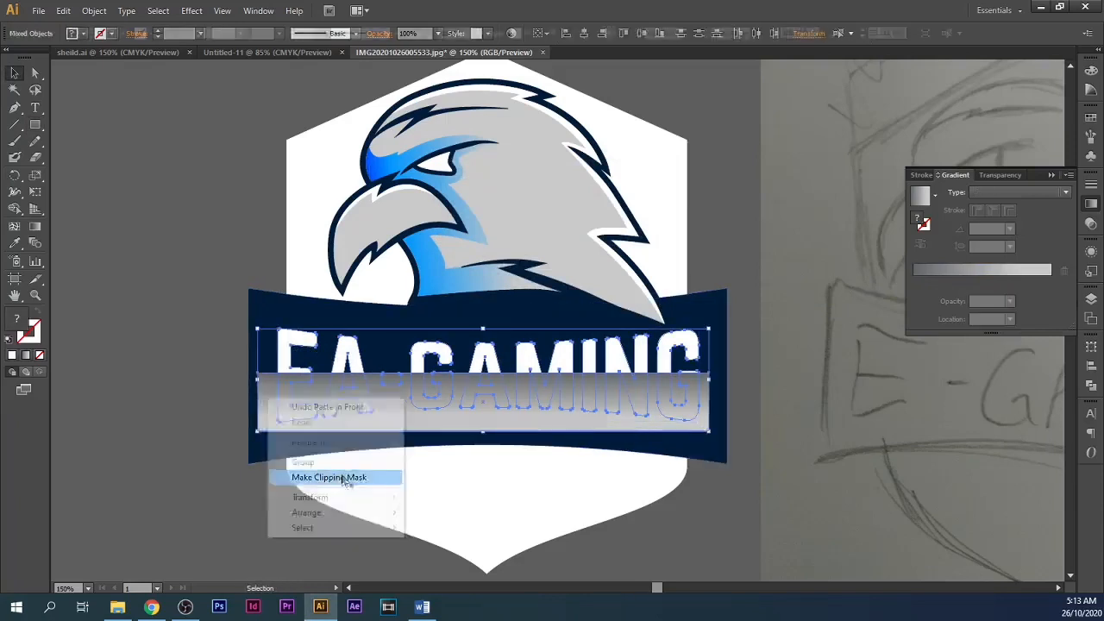
pyautogui.click(343, 479)
pyautogui.hotkey('ctrl', 'z')
pyautogui.hotkey('ctrl', 'z')
# Step: Bring the EA-GAMING lettering in front of the gradient rectangle
pyautogui.click(288, 360)
pyautogui.hotkey('ctrl', 'shift', 'z')
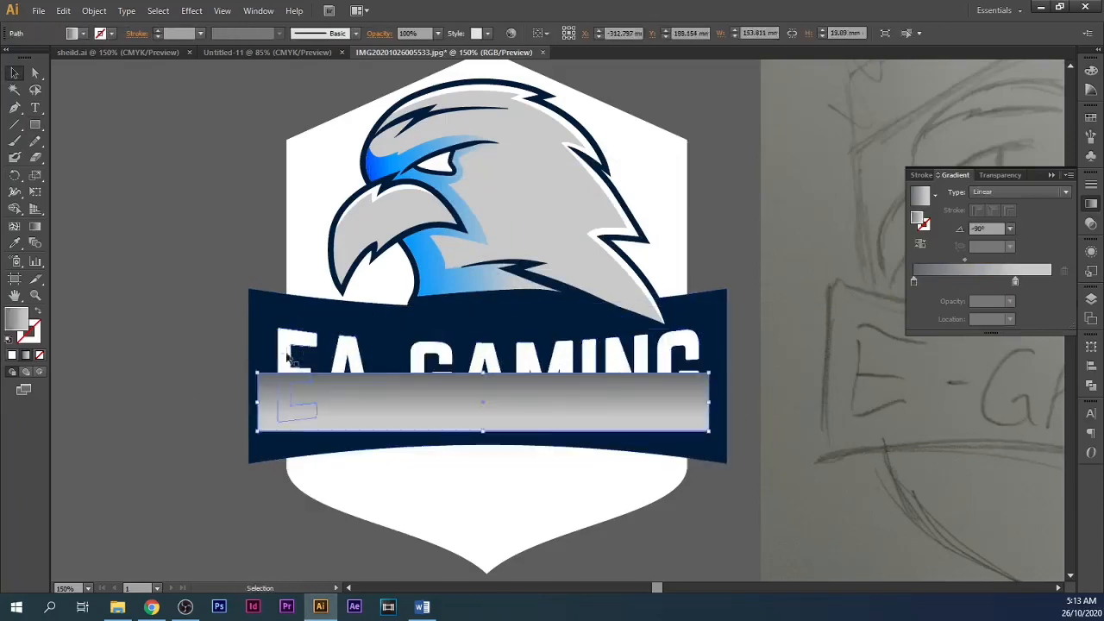
pyautogui.click(288, 358)
pyautogui.hotkey('ctrl', 'shift', ']')
# Step: Try to clip the gradient rectangle with the grouped lettering now stacked above it
pyautogui.keyDown('shift'); pyautogui.click(266, 397); pyautogui.keyUp('shift')
pyautogui.rightClick(268, 394)
pyautogui.click(331, 475)
pyautogui.hotkey('ctrl', 'z')
# Step: Combine the EA-GAMING lettering into a compound path and use it as a clipping mask for the gradient rectangle
pyautogui.click(154, 395)
pyautogui.click(288, 361)
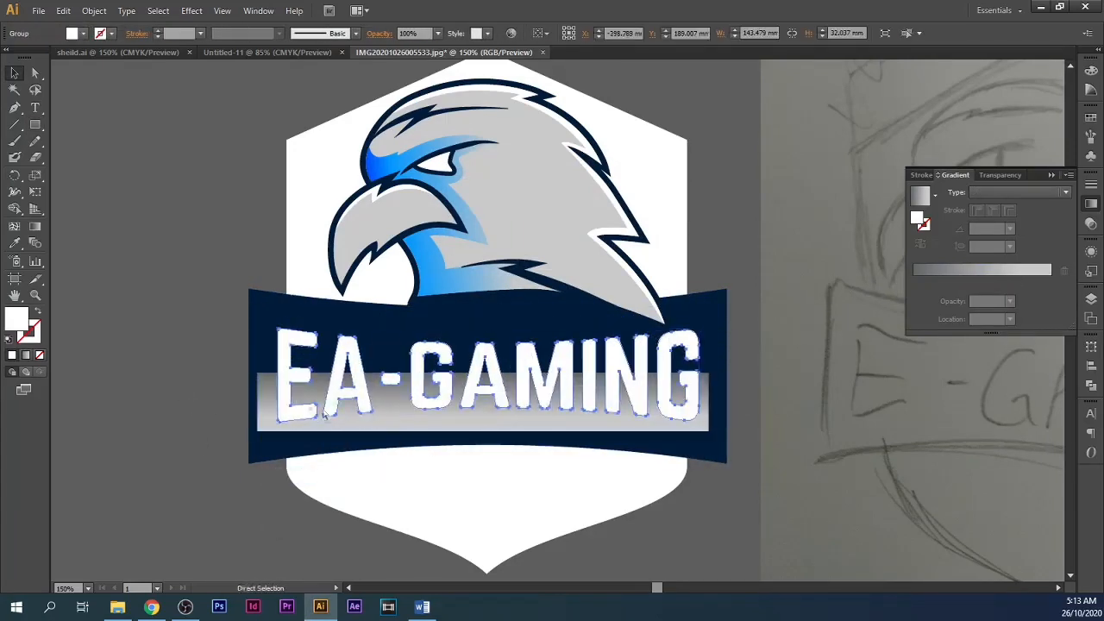
pyautogui.click(94, 12)
pyautogui.moveTo(194, 428)
pyautogui.click(302, 429)
pyautogui.keyDown('shift'); pyautogui.click(264, 410); pyautogui.keyUp('shift')
pyautogui.rightClick(269, 406)
pyautogui.click(336, 488)
pyautogui.click(168, 390)
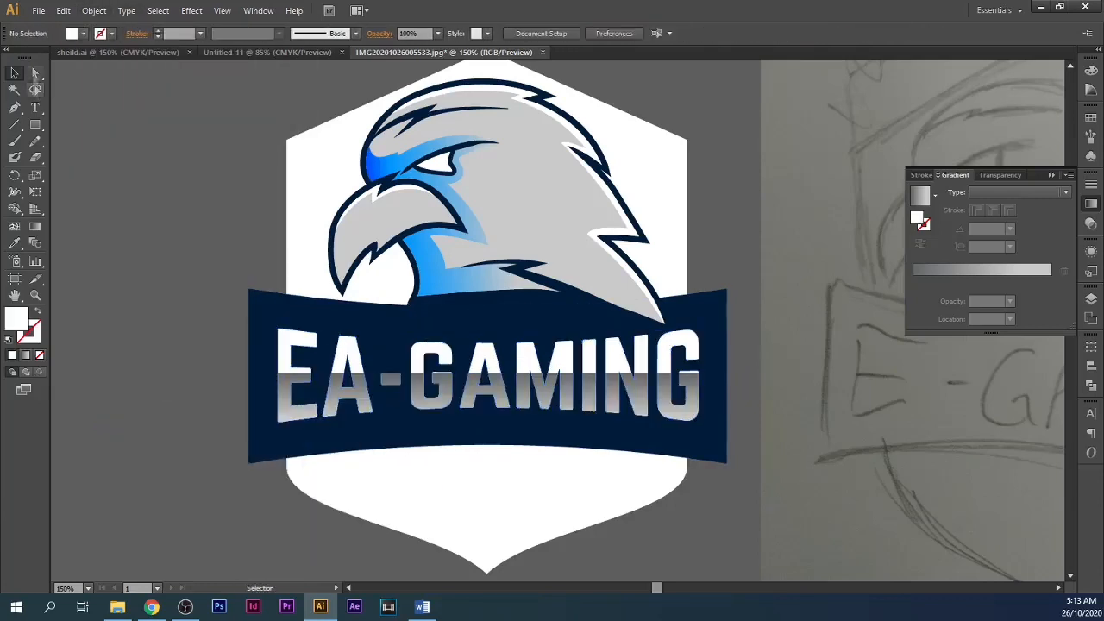
# Step: Recolour the clipped rectangle's gradient with a grey start stop and a white end stop
pyautogui.press('a')
pyautogui.click(292, 405)
pyautogui.doubleClick(914, 281)
pyautogui.click(966, 334)
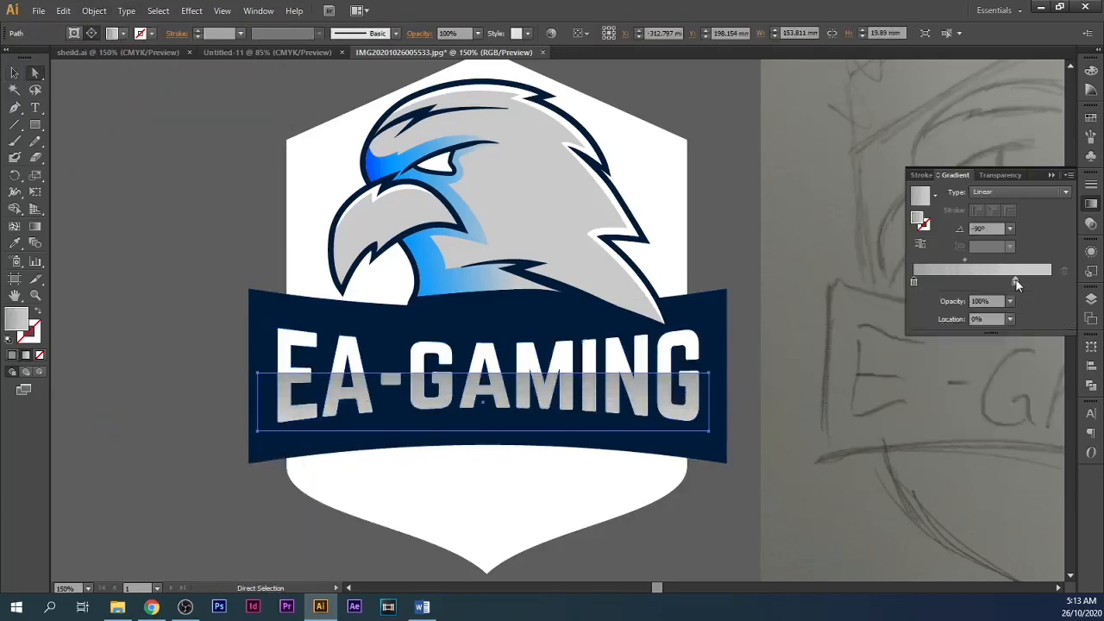
pyautogui.doubleClick(1015, 281)
pyautogui.click(1047, 297)
pyautogui.click(992, 304)
pyautogui.moveTo(949, 335); pyautogui.dragTo(835, 332)
pyautogui.click(164, 382)
pyautogui.click(166, 386)
# Step: Fill the shield with the blue-to-grey gradient sampled from the eagle
pyautogui.hotkey('ctrl', '-')
pyautogui.hotkey('ctrl', '-')
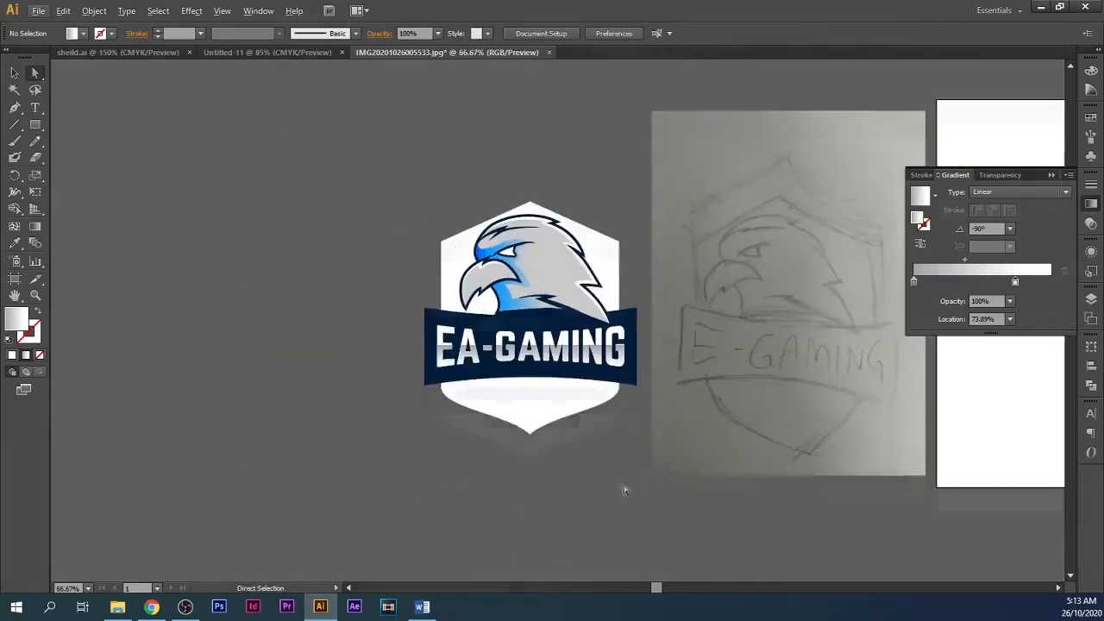
pyautogui.moveTo(624, 490); pyautogui.dragTo(552, 479)
pyautogui.hotkey('ctrl', '+')
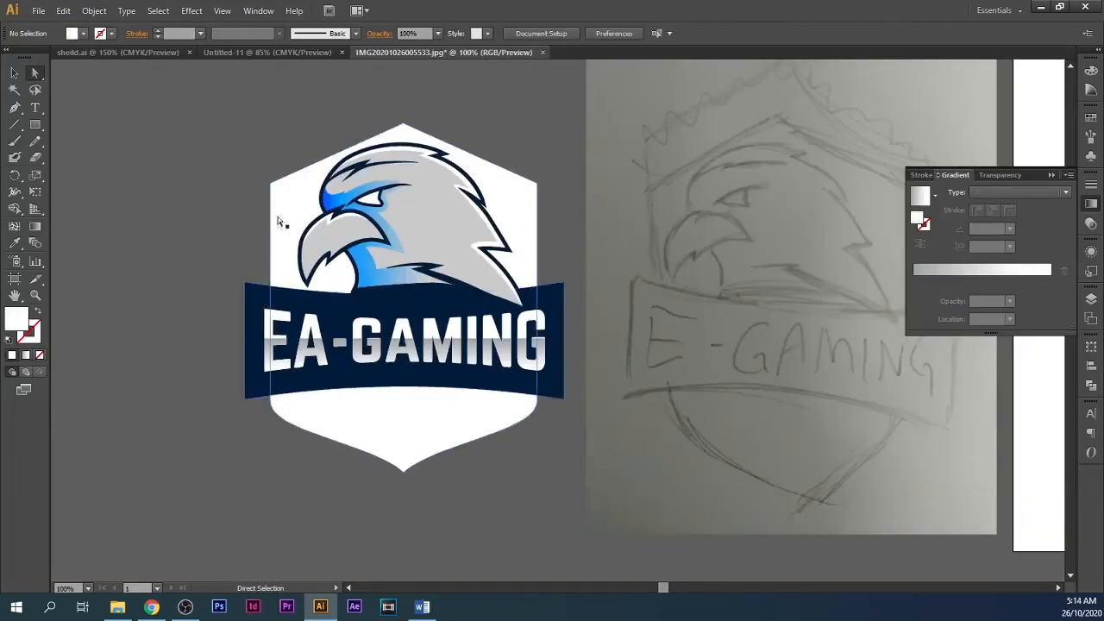
pyautogui.click(278, 222)
pyautogui.press('i')
pyautogui.click(332, 271)
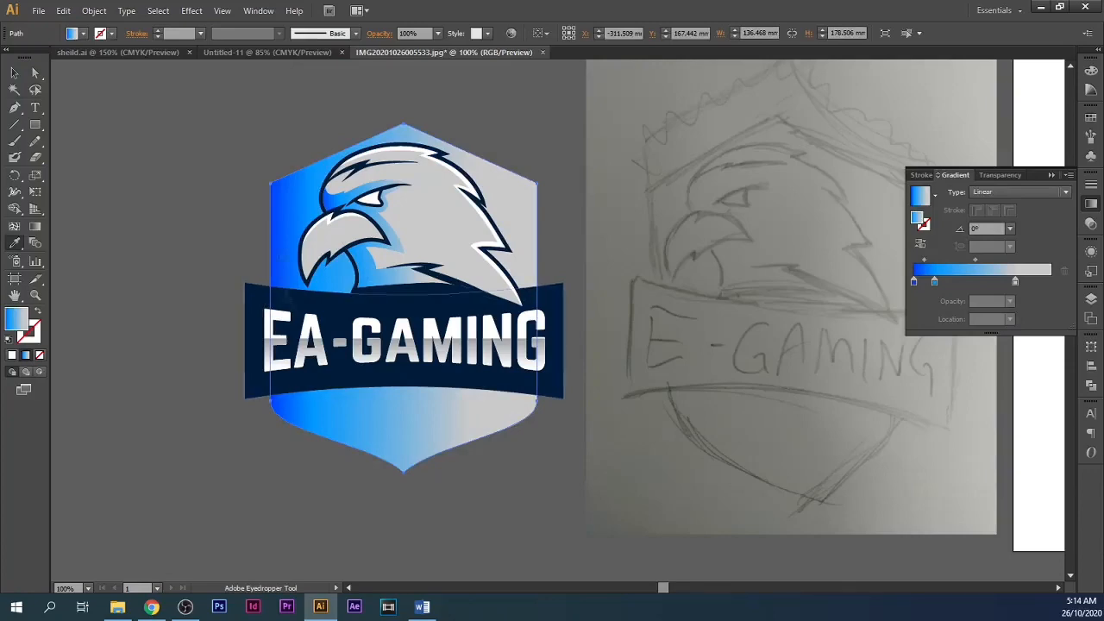
# Step: Offset the dark outline shapes of the eagle's head and beak by 2 mm
pyautogui.press('a')
pyautogui.scroll(2, 370, 301)
pyautogui.click(353, 292)
pyautogui.scroll(-1, 319, 288)
pyautogui.scroll(1, 263, 184)
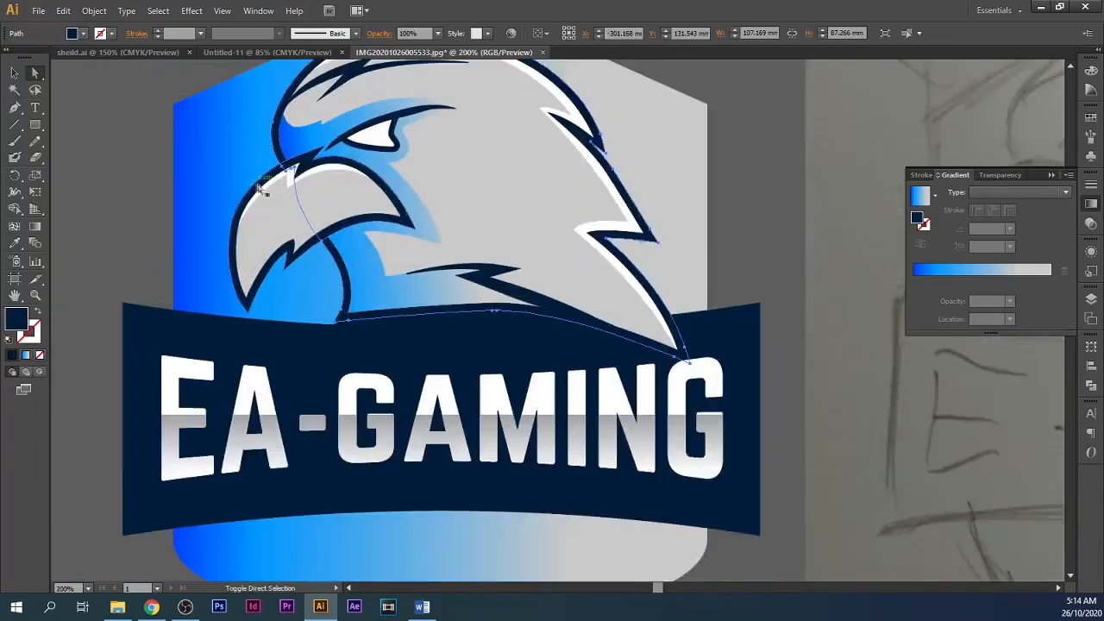
pyautogui.keyDown('shift'); pyautogui.click(264, 186); pyautogui.keyUp('shift')
pyautogui.scroll(-1, 298, 190)
pyautogui.click(94, 11)
pyautogui.click(328, 343)
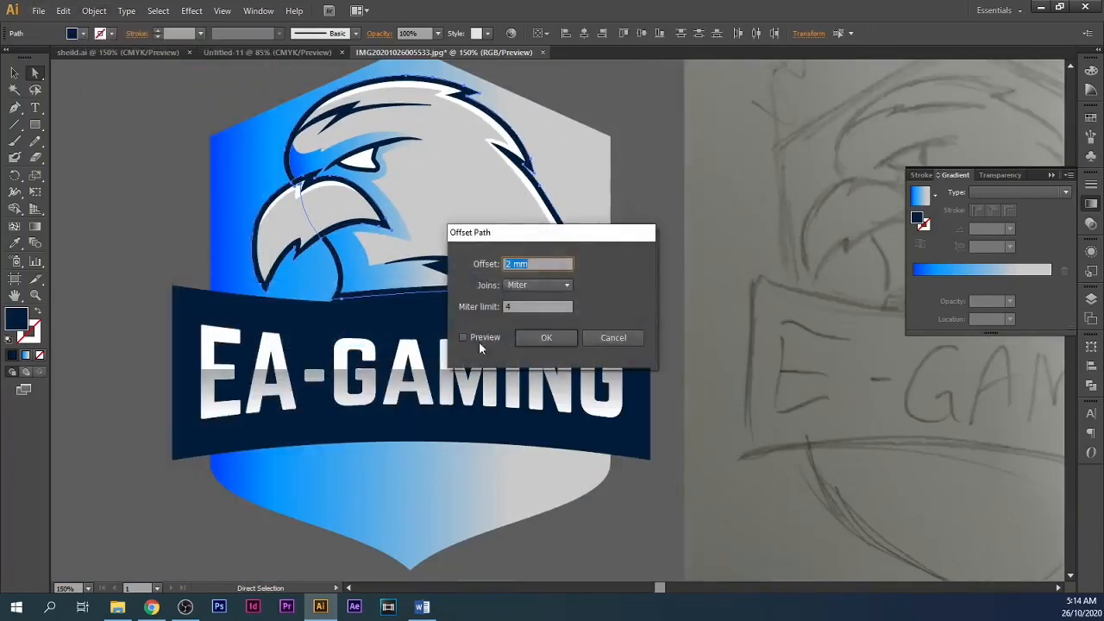
pyautogui.click(458, 337)
pyautogui.click(547, 338)
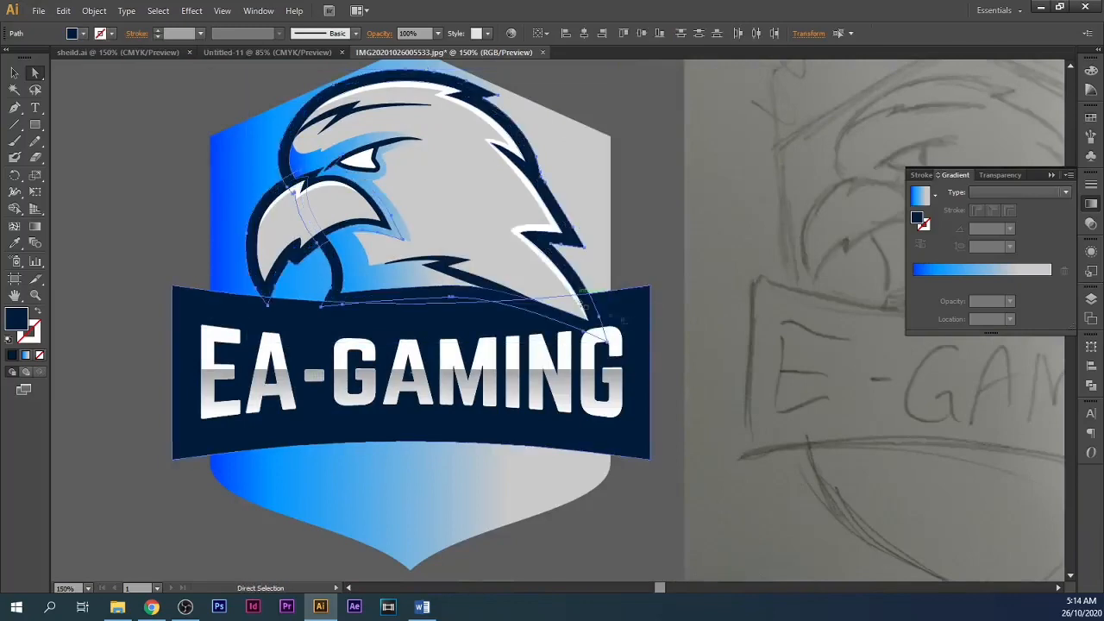
pyautogui.click(655, 308)
# Step: Replace the shield's gradient with a solid light grey fill, CCCCCC
pyautogui.scroll(1, 630, 289)
pyautogui.hscroll(1, 616, 276)
pyautogui.click(197, 267)
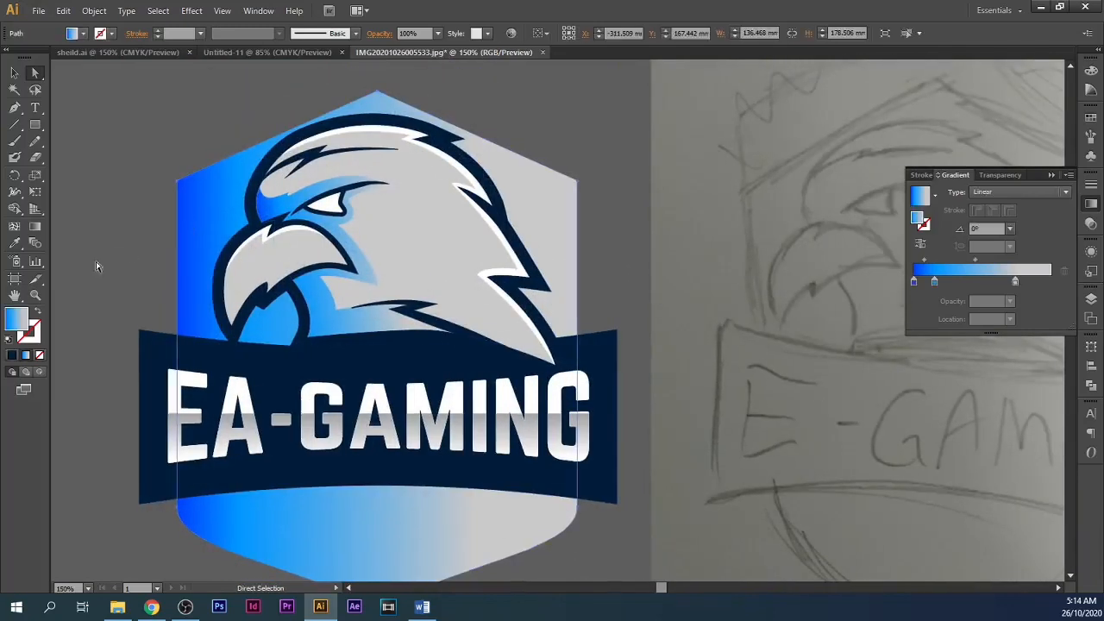
pyautogui.doubleClick(16, 321)
pyautogui.click(663, 222)
pyautogui.scroll(-1, 725, 246)
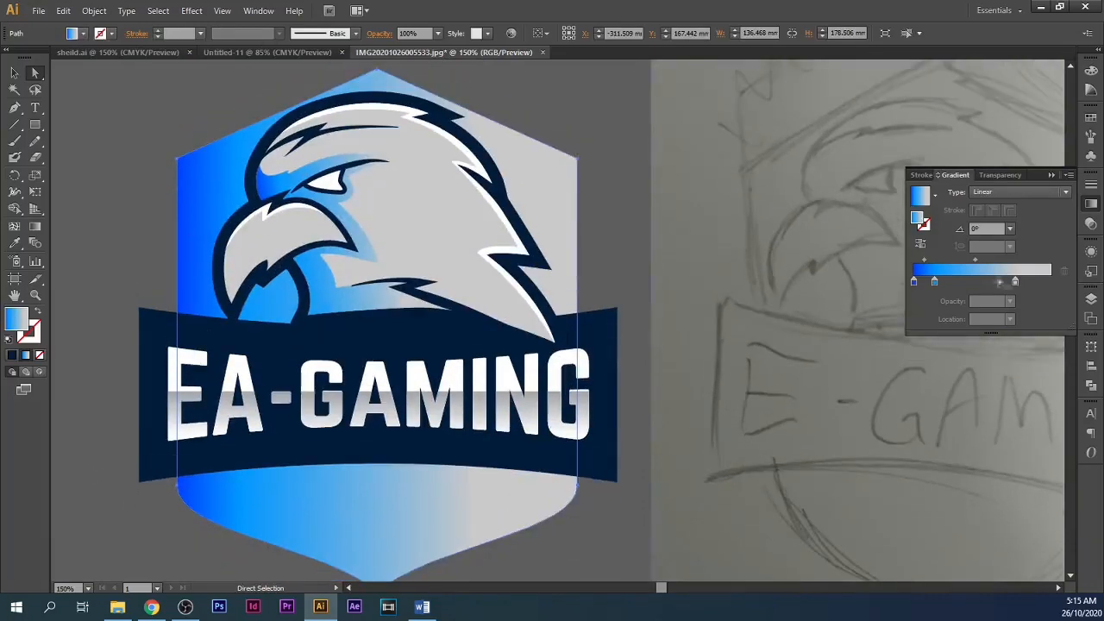
pyautogui.doubleClick(14, 321)
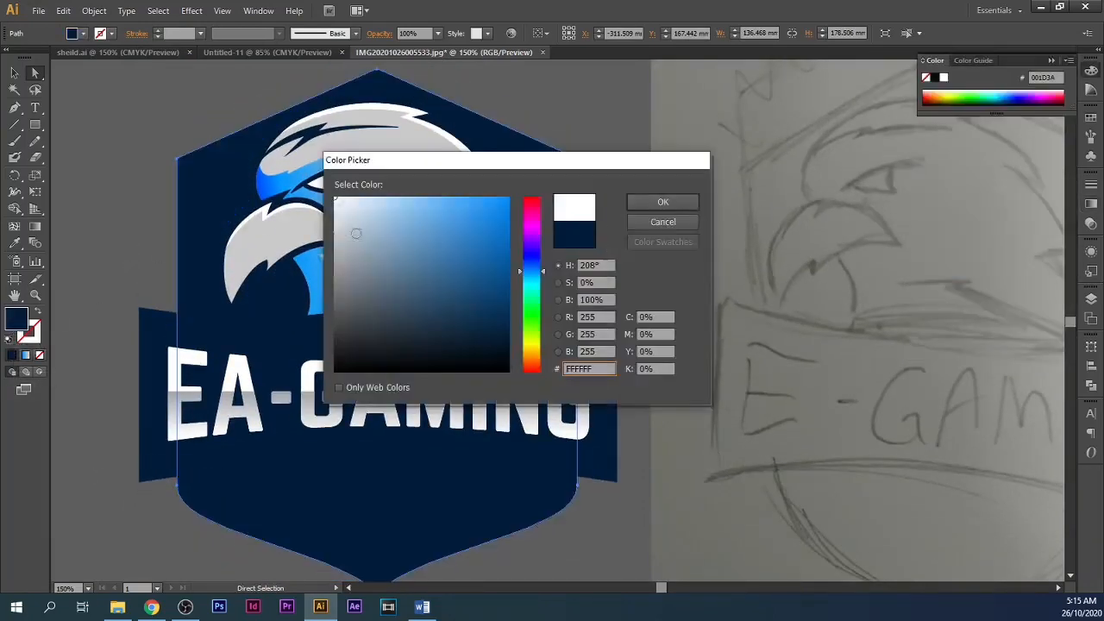
pyautogui.click(656, 205)
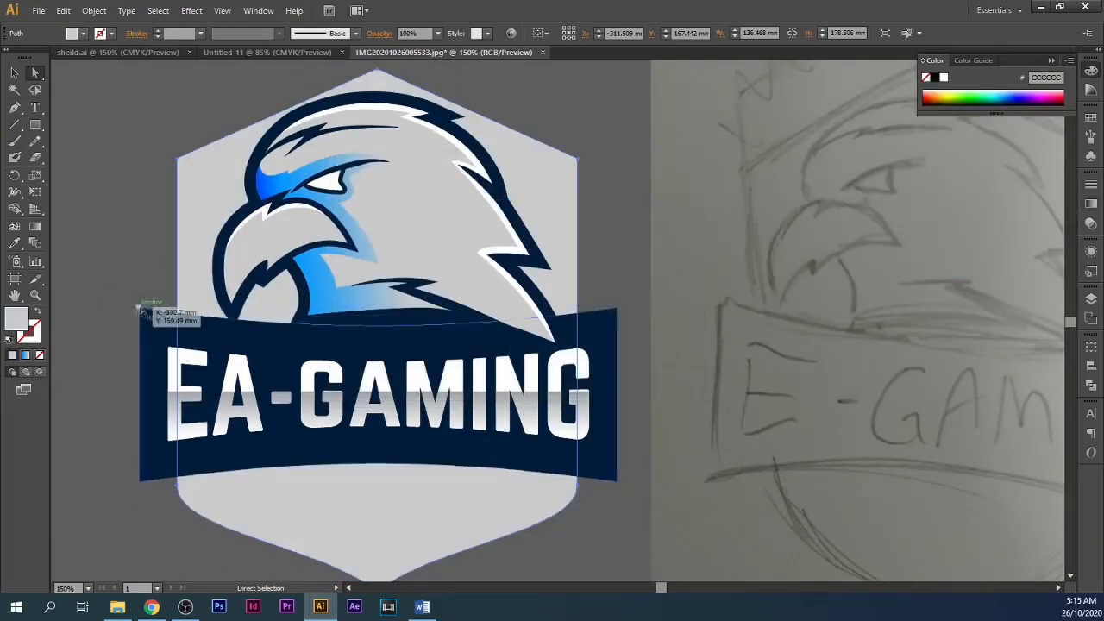
# Step: Add the text SINCE 2020 below the banner at about 29 pt in dark navy 001D3A
pyautogui.click(147, 536)
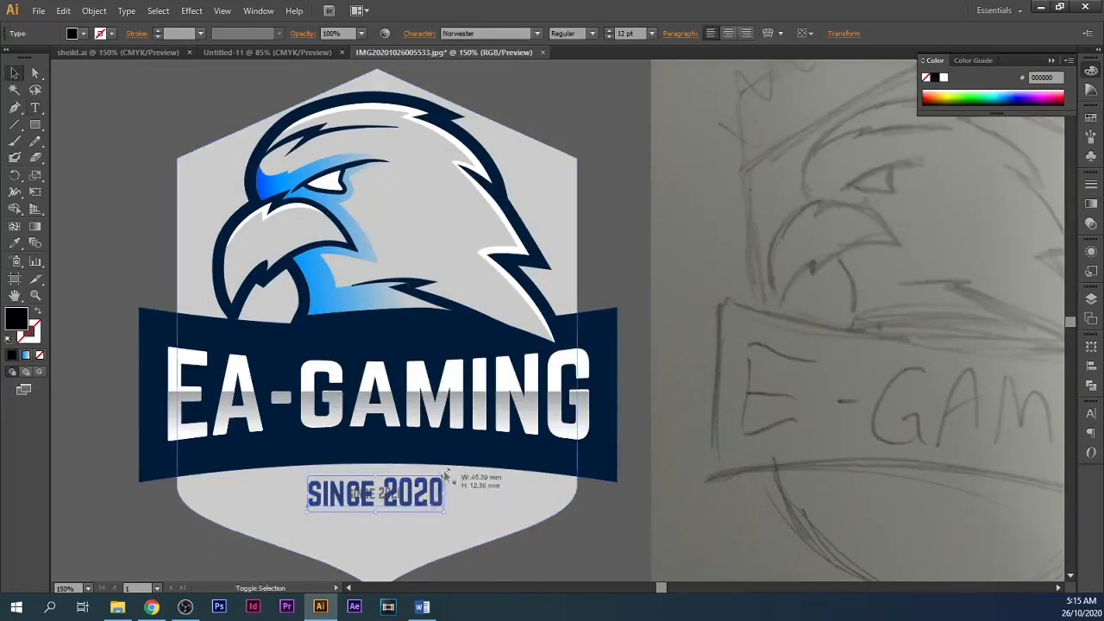
pyautogui.moveTo(436, 483); pyautogui.dragTo(431, 485)
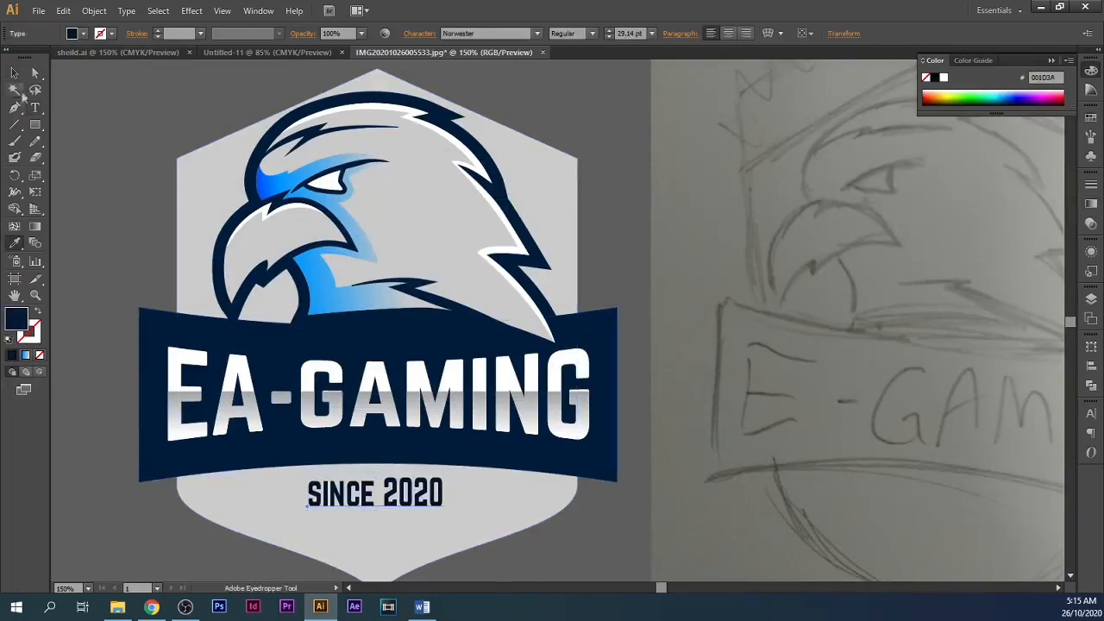
# Step: Scale the shield down behind the banner and reposition the SINCE 2020 text in its lower part
pyautogui.click(499, 509)
pyautogui.moveTo(577, 71); pyautogui.dragTo(558, 91)
pyautogui.moveTo(477, 512); pyautogui.dragTo(477, 489)
pyautogui.moveTo(425, 498); pyautogui.dragTo(405, 501)
pyautogui.click(610, 37)
pyautogui.hotkey('ctrl', 'shift', 'a')
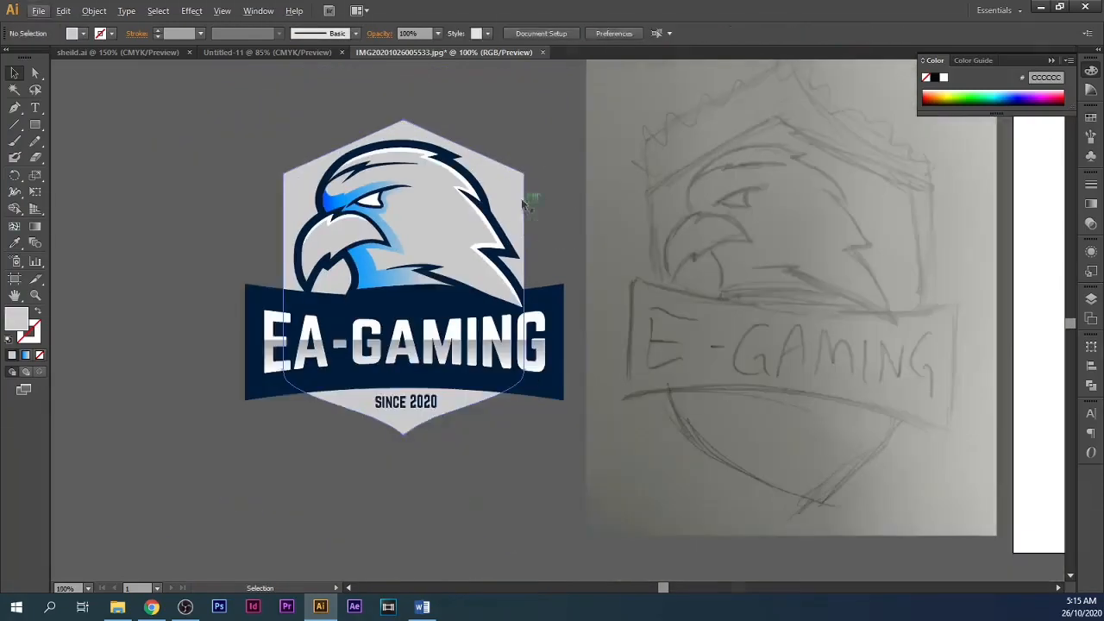
# Step: Offset the shield's path outward and fill the new outline with the eagle outline's dark navy, 001D3A
pyautogui.click(94, 11)
pyautogui.moveTo(121, 289)
pyautogui.click(302, 339)
pyautogui.press('Return')
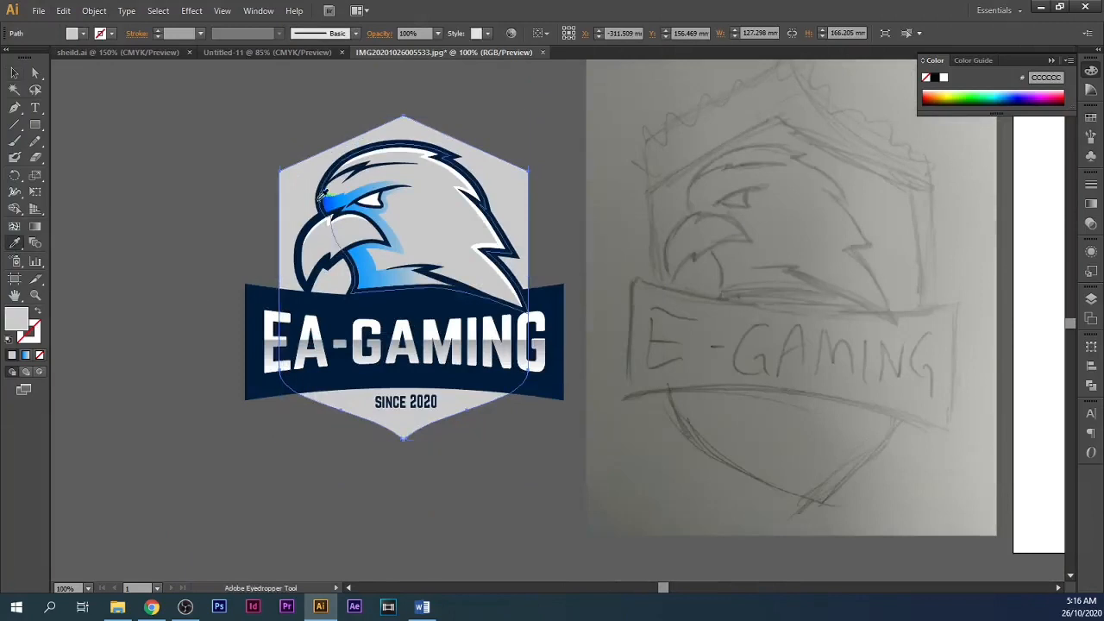
pyautogui.click(319, 197)
pyautogui.scroll(2, 518, 259)
pyautogui.press('v')
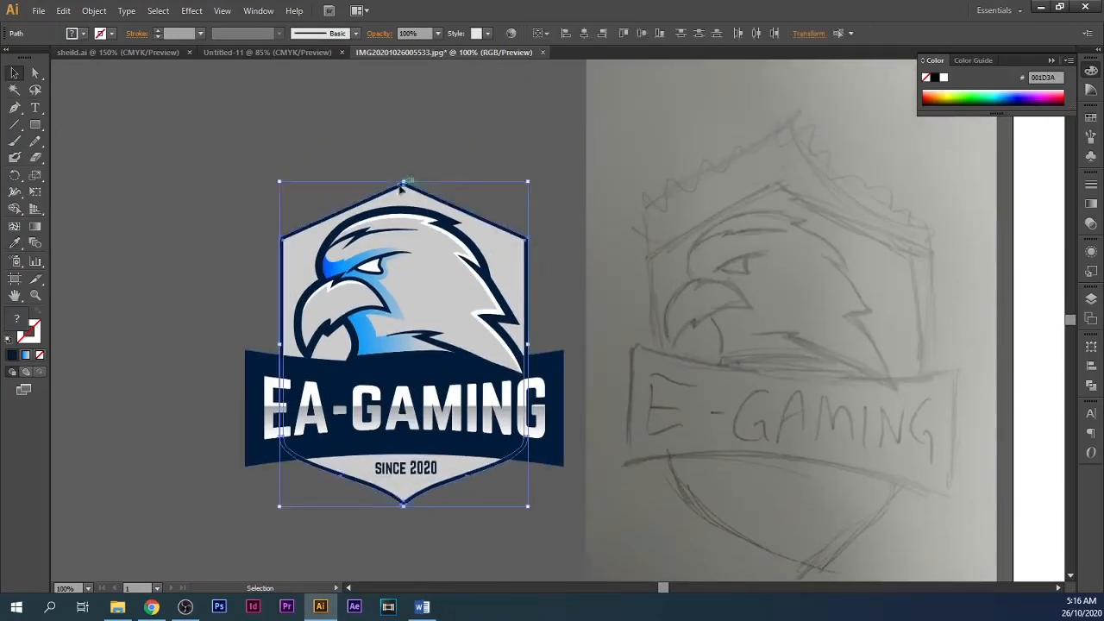
# Step: Lower the top apex points of the shield and its outline behind the eagle's head
pyautogui.press('a')
pyautogui.moveTo(394, 175); pyautogui.dragTo(412, 193)
pyautogui.moveTo(404, 183); pyautogui.dragTo(404, 216)
pyautogui.click(442, 178)
pyautogui.scroll(-1, 214, 197)
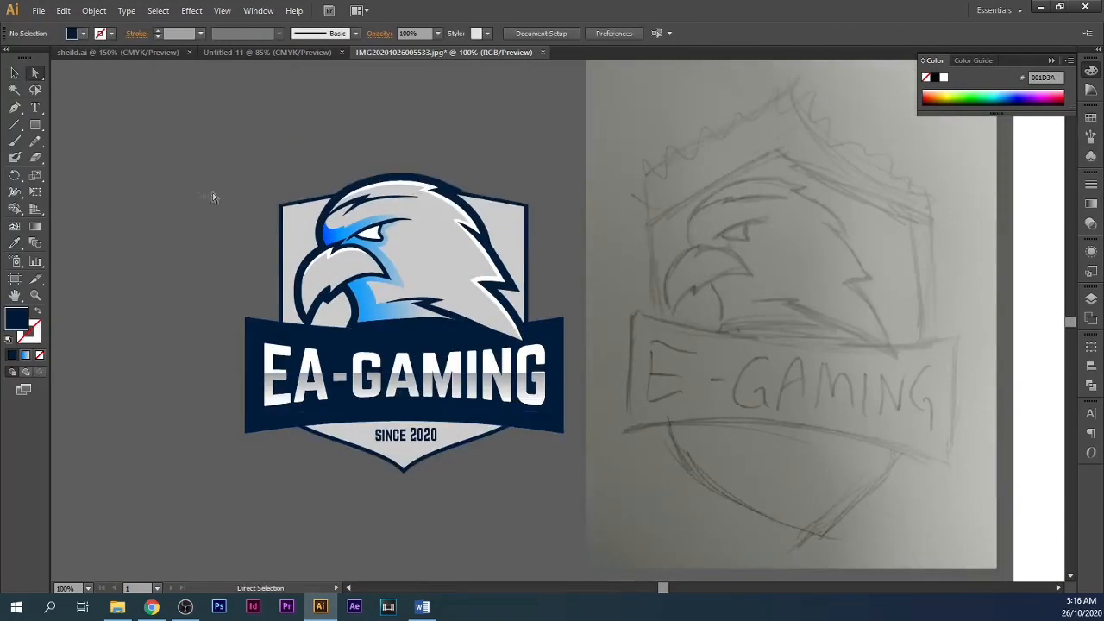
# Step: Select the entire logo and place a copy of it beside the original, on the side away from the sketch
pyautogui.click(19, 80)
pyautogui.moveTo(253, 157); pyautogui.dragTo(549, 461)
pyautogui.hscroll(-6, 550, 461)
pyautogui.moveTo(604, 380); pyautogui.dragTo(251, 380)
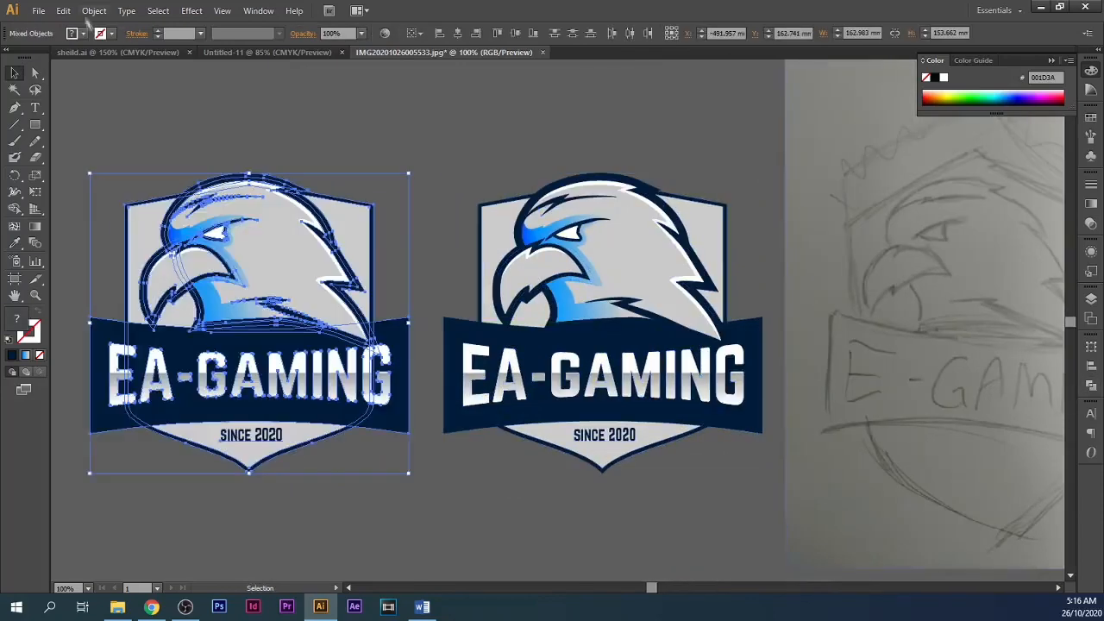
# Step: Offset all paths of the logo copy outward
pyautogui.click(94, 11)
pyautogui.moveTo(147, 288)
pyautogui.click(402, 338)
pyautogui.click(547, 336)
# Step: Try to unite the selected shapes of the offset logo copy
pyautogui.click(1091, 386)
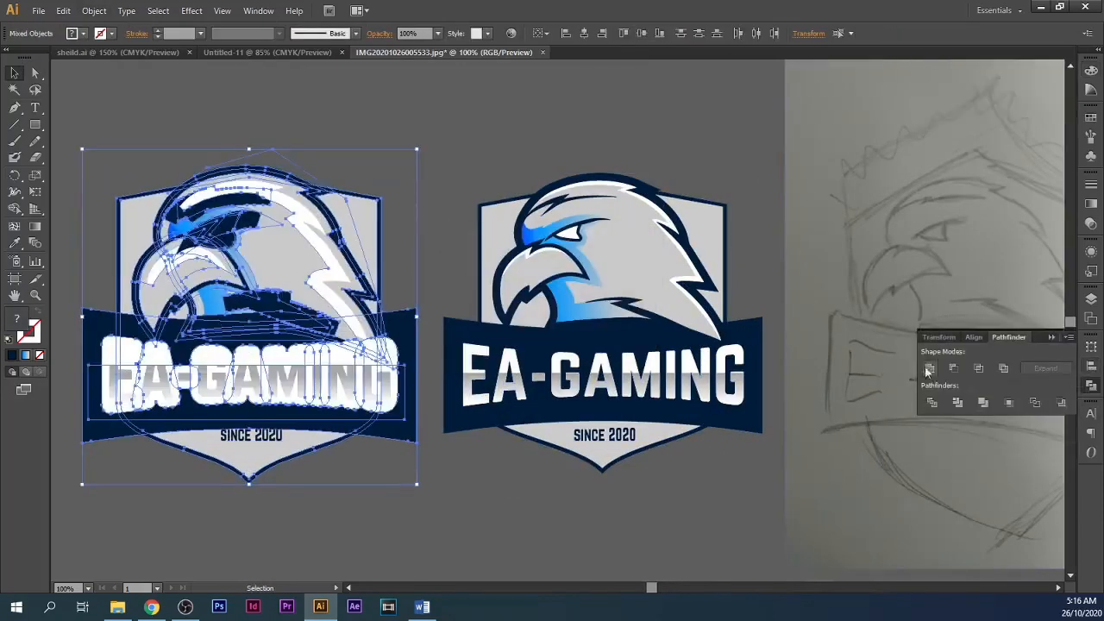
pyautogui.click(929, 369)
pyautogui.click(199, 510)
pyautogui.hotkey('ctrl', 'z')
pyautogui.scroll(1, 298, 119)
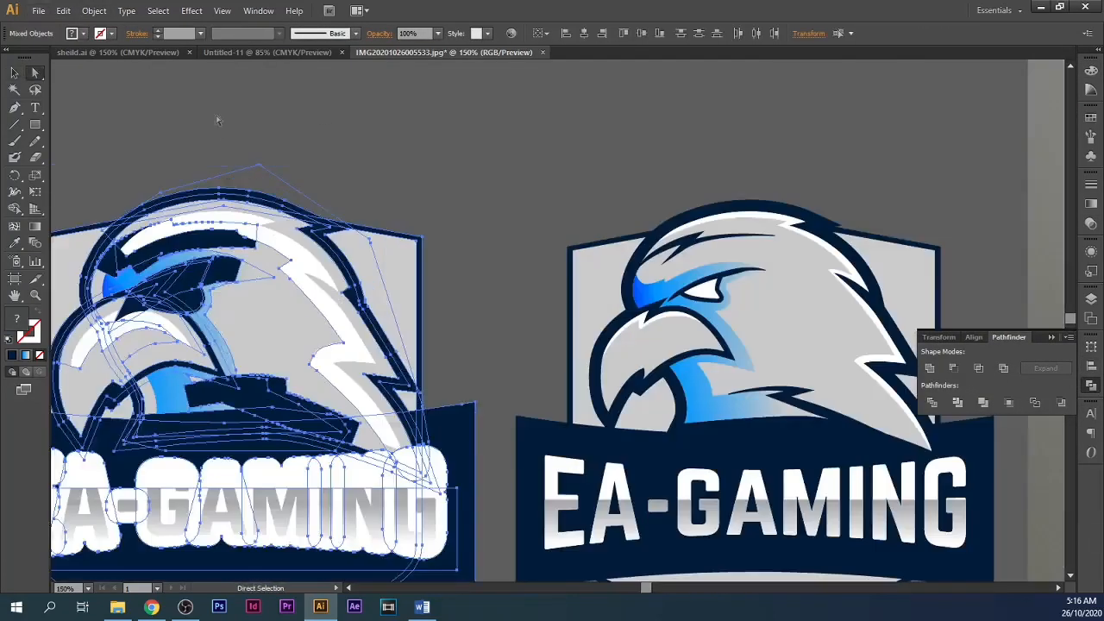
pyautogui.click(217, 121)
pyautogui.scroll(-2, 244, 170)
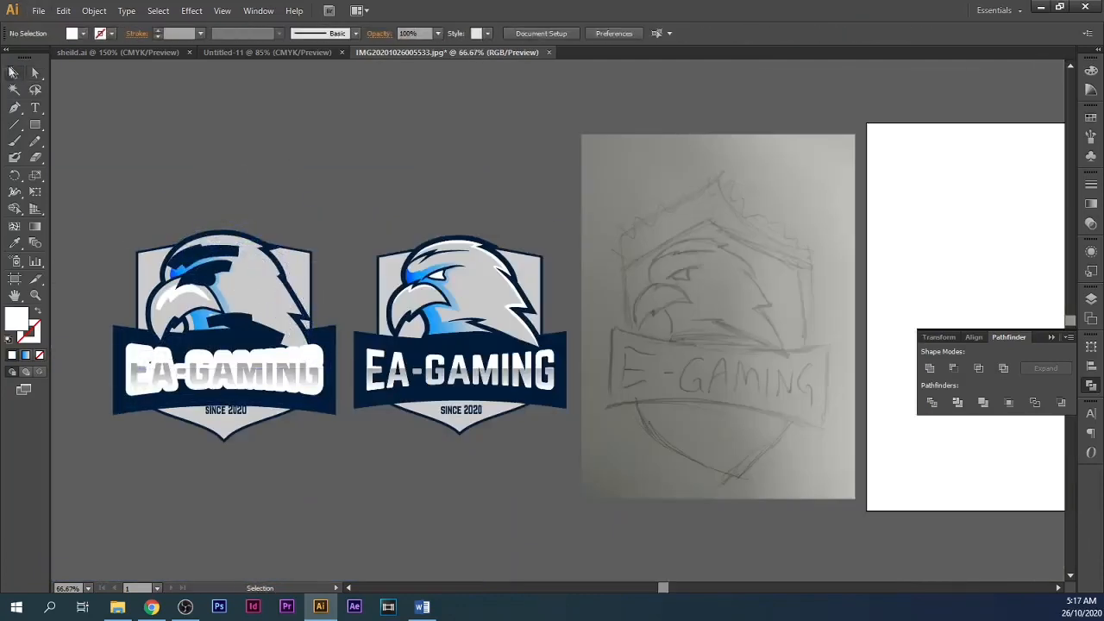
# Step: Unite all shapes of the offset logo copy into one silhouette and delete its leftover SINCE 2020 text
pyautogui.moveTo(298, 461); pyautogui.dragTo(317, 317)
pyautogui.click(929, 369)
pyautogui.click(35, 72)
pyautogui.click(210, 394)
pyautogui.click(222, 410)
pyautogui.press('Delete')
# Step: Fill the united logo silhouette with white, FFFFFF
pyautogui.click(15, 73)
pyautogui.click(11, 354)
pyautogui.doubleClick(16, 319)
pyautogui.moveTo(367, 219); pyautogui.dragTo(332, 197)
pyautogui.click(661, 202)
# Step: Move the white silhouette onto the original logo and send it to the back as a border
pyautogui.moveTo(256, 302); pyautogui.dragTo(507, 307)
pyautogui.hotkey('ctrl', 'shift', '[')
pyautogui.click(405, 468)
pyautogui.hscroll(3, 405, 468)
pyautogui.scroll(1, 405, 468)
pyautogui.hscroll(-1, 432, 471)
pyautogui.scroll(-2, 433, 471)
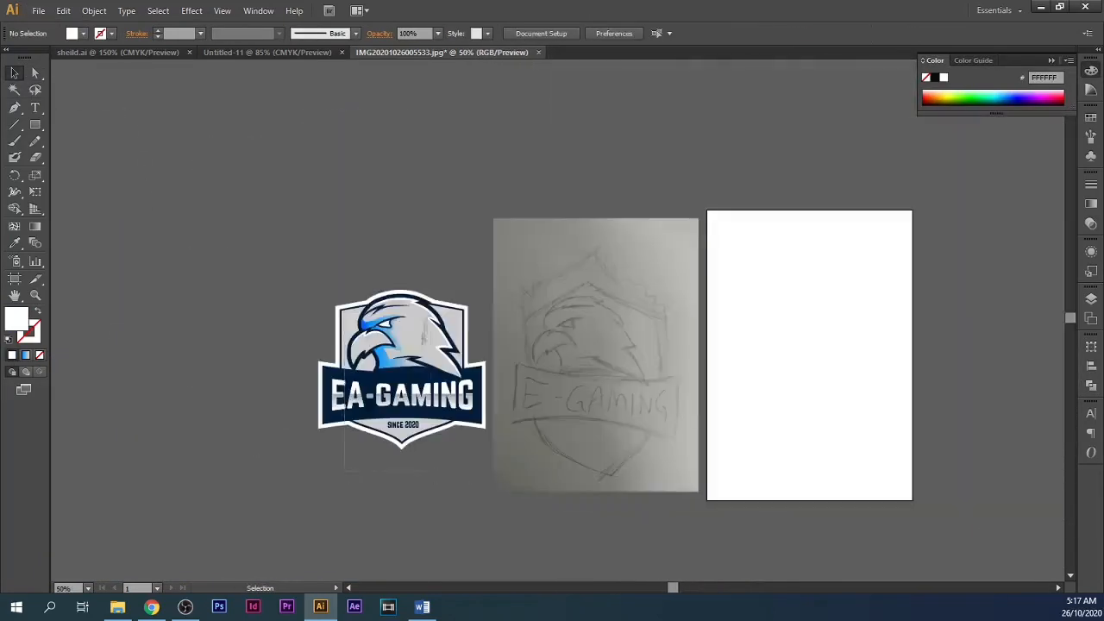
# Step: Recolour the shield's fill to the mid grey 8E8E8E
pyautogui.moveTo(424, 332); pyautogui.dragTo(465, 297)
pyautogui.moveTo(290, 468); pyautogui.dragTo(485, 281)
pyautogui.click(443, 472)
pyautogui.scroll(2, 443, 473)
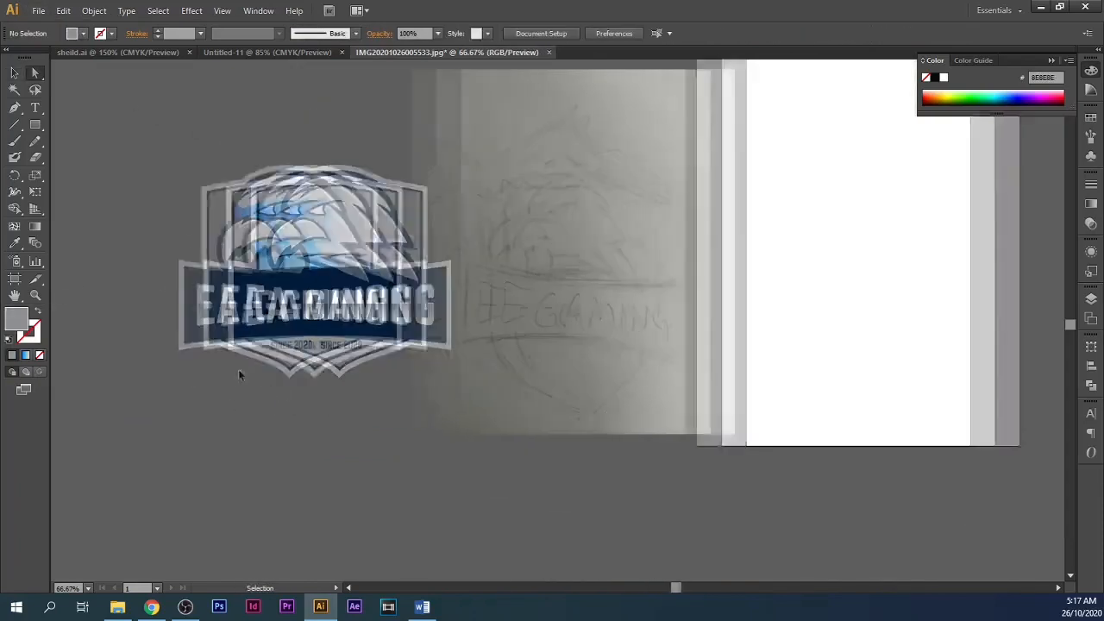
# Step: Centre the EA-GAMING logo on the artboard and set the artboard's height to 210 mm
pyautogui.press('v')
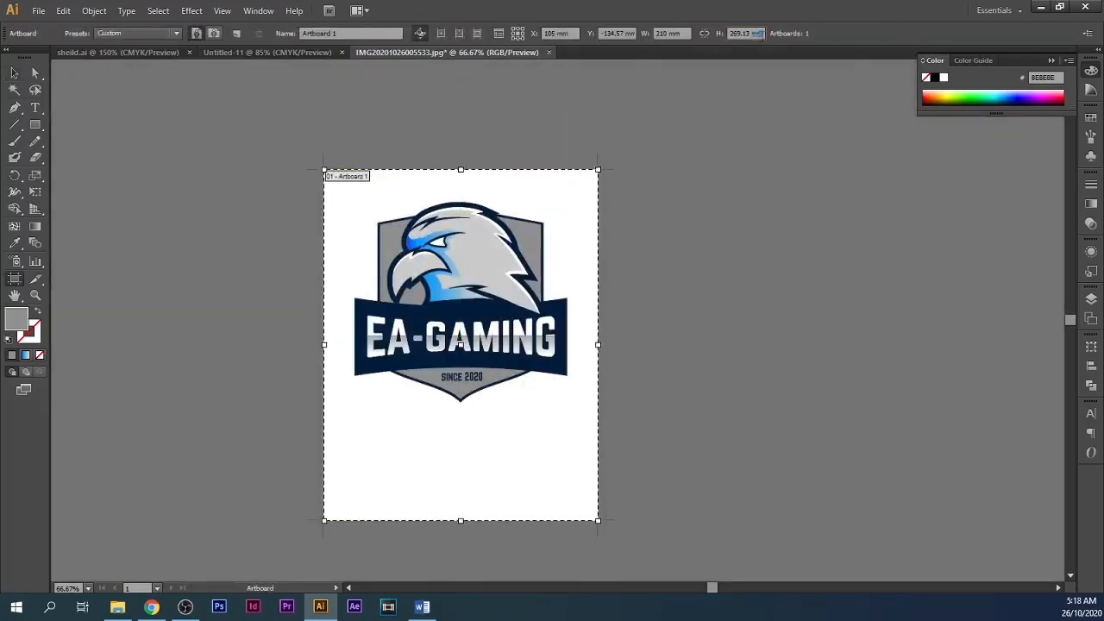
pyautogui.write('210')
pyautogui.press('Return')
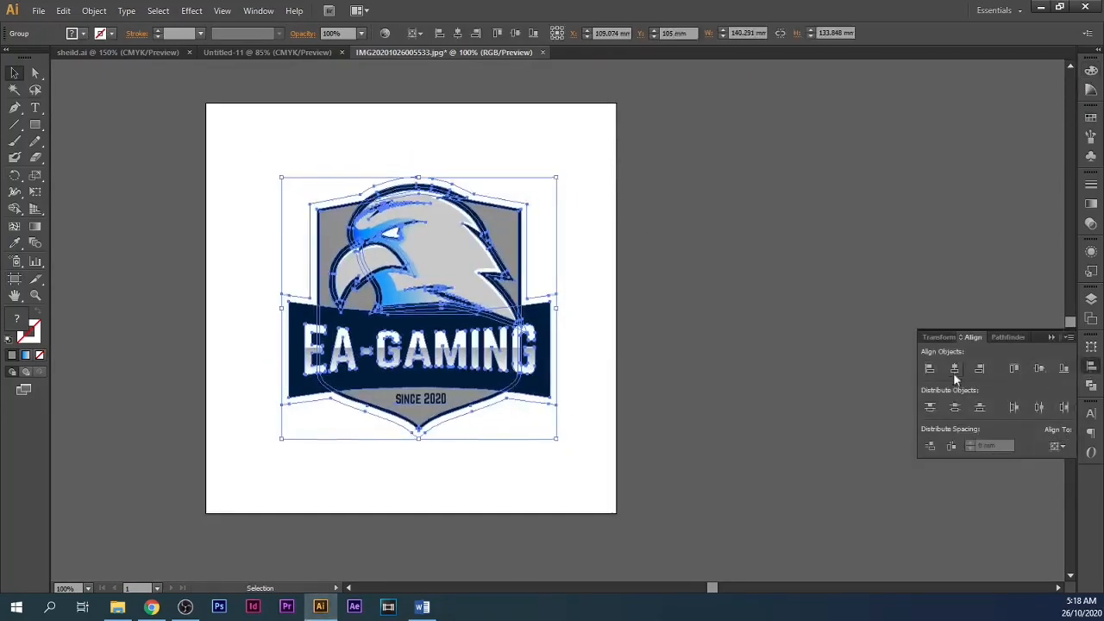
pyautogui.hotkey('ctrl', 'shift', 'a')
# Step: Draw a 210 by 210 mm rectangle covering the artboard and give it a gradient fill
pyautogui.press('m')
pyautogui.moveTo(205, 103)
pyautogui.mouseDown()
pyautogui.moveTo(631, 490)
pyautogui.moveTo(617, 513)
pyautogui.mouseUp()
pyautogui.press('.')
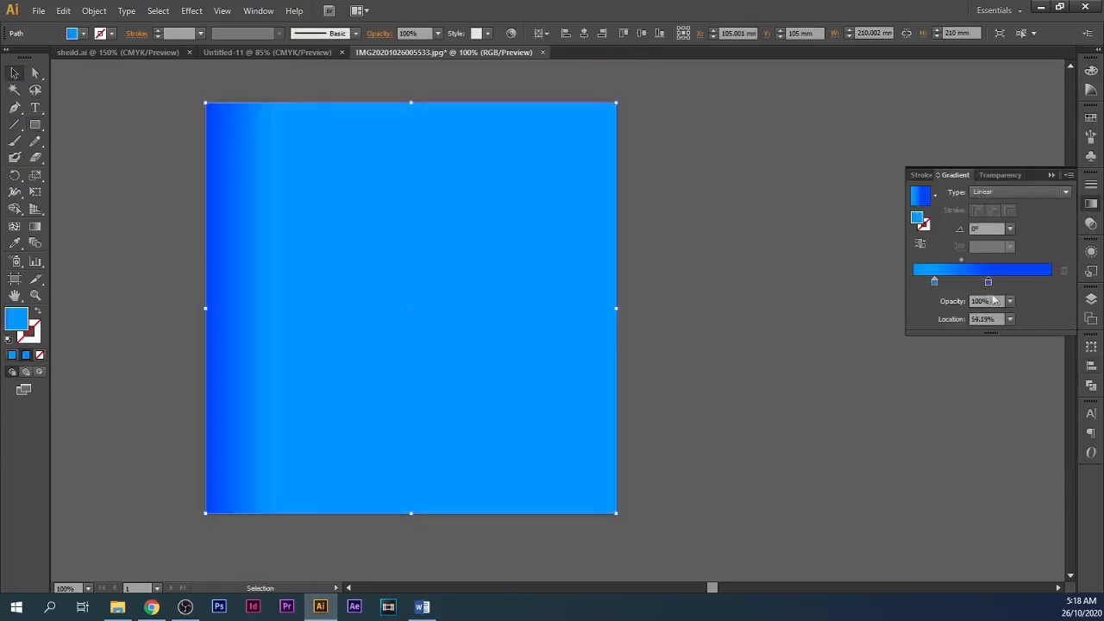
# Step: Arrange the background gradient with light blue end stops and darker blue inner stops, and set its angle to 11°
pyautogui.moveTo(986, 291); pyautogui.dragTo(1055, 283)
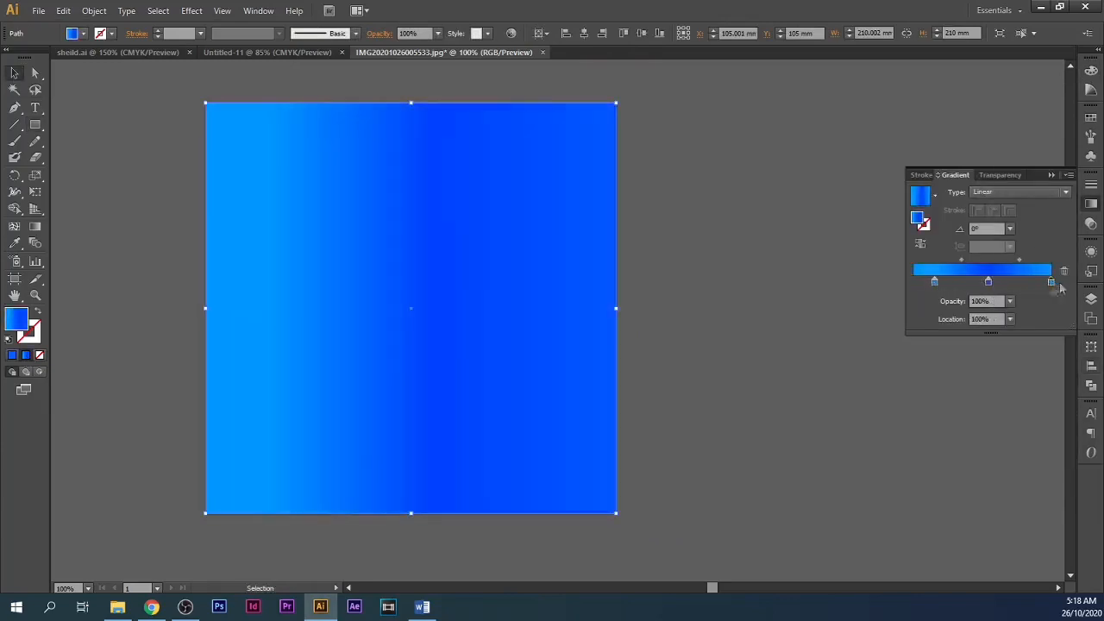
pyautogui.moveTo(986, 289); pyautogui.dragTo(1009, 282)
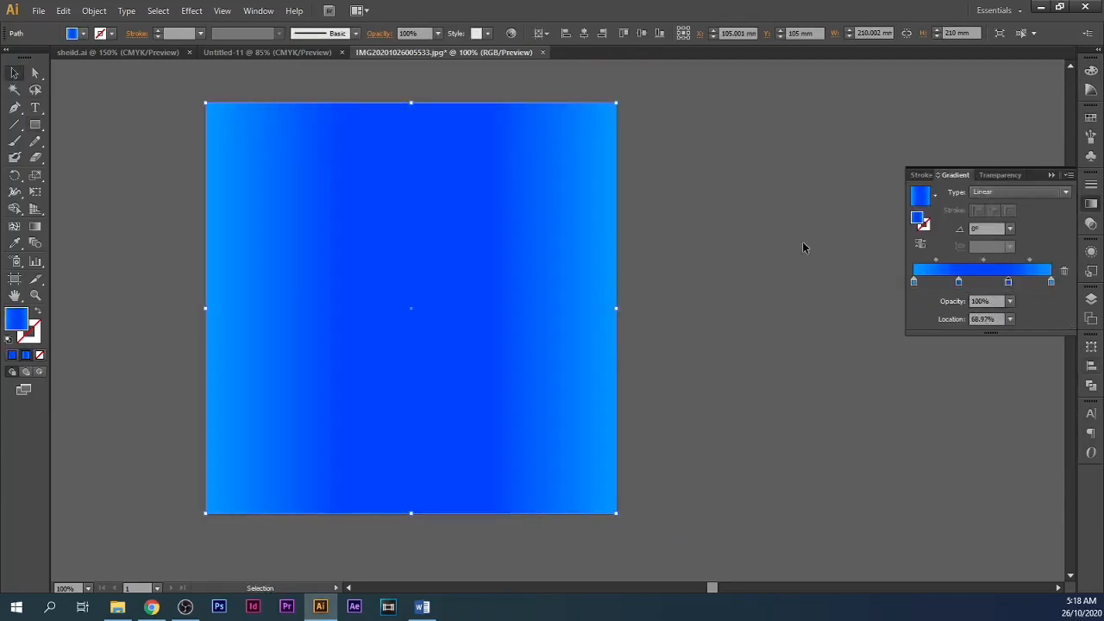
pyautogui.click(989, 228)
pyautogui.scroll(11, 989, 228)
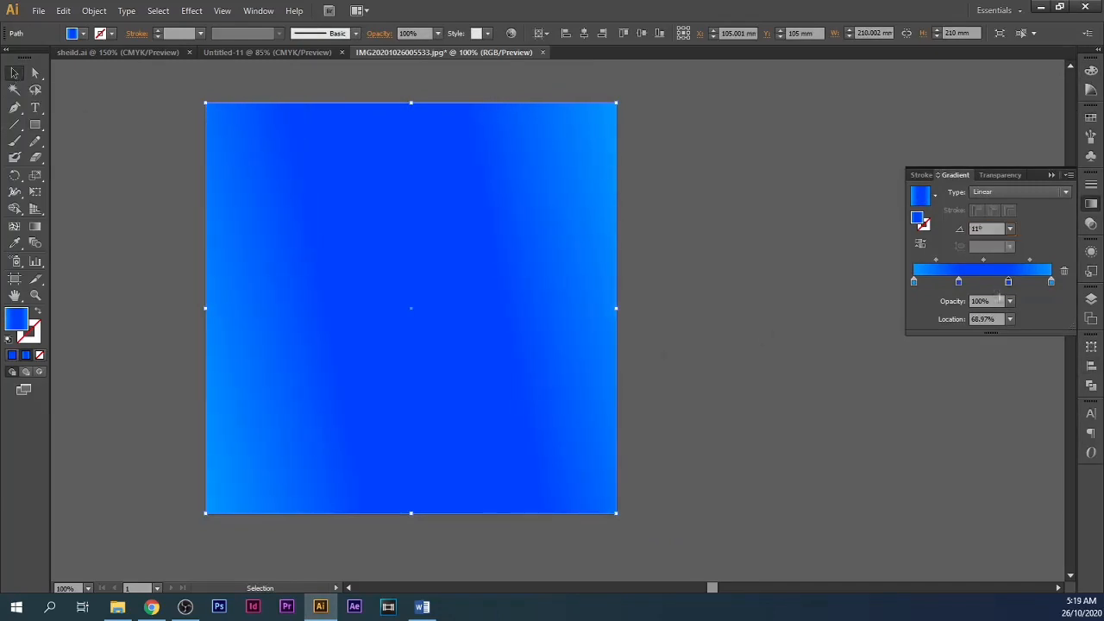
# Step: Add a 001AFF stop at the gradient's centre and spread the neighbouring blue stops outward, one to about 27%
pyautogui.doubleClick(984, 282)
pyautogui.moveTo(944, 362); pyautogui.dragTo(942, 362)
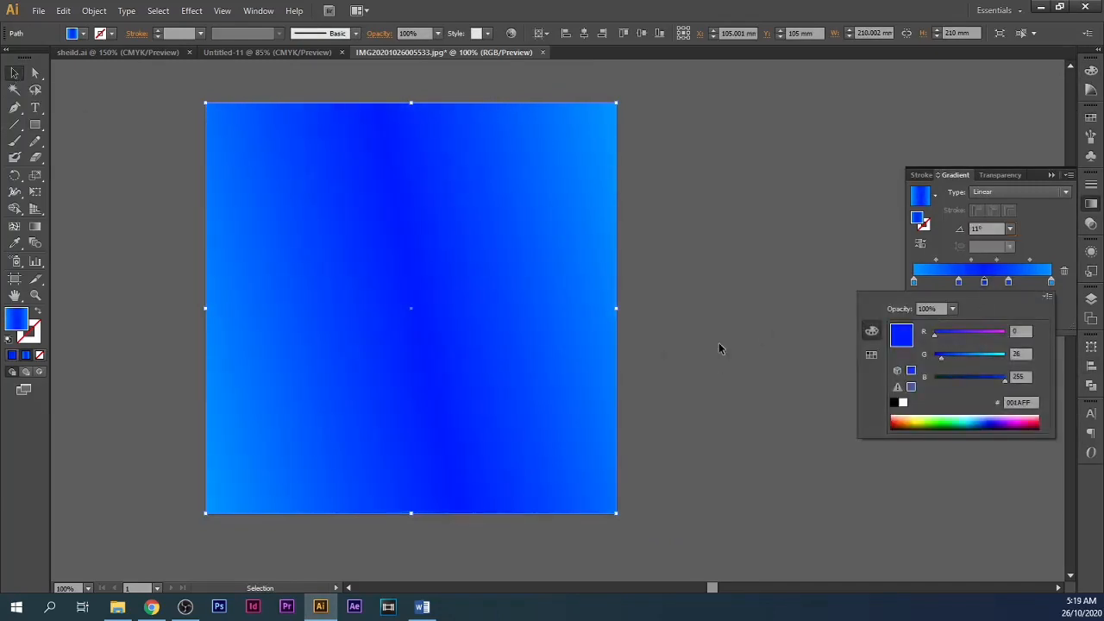
pyautogui.moveTo(1009, 283); pyautogui.dragTo(951, 284)
pyautogui.click(699, 339)
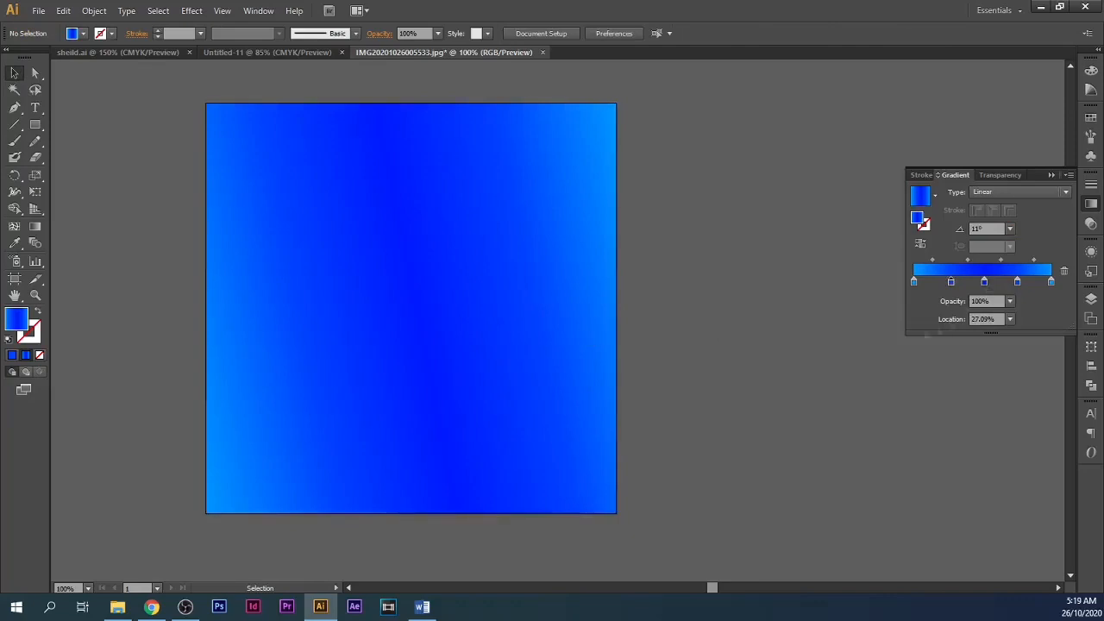
pyautogui.doubleClick(985, 282)
pyautogui.click(1047, 296)
pyautogui.click(958, 345)
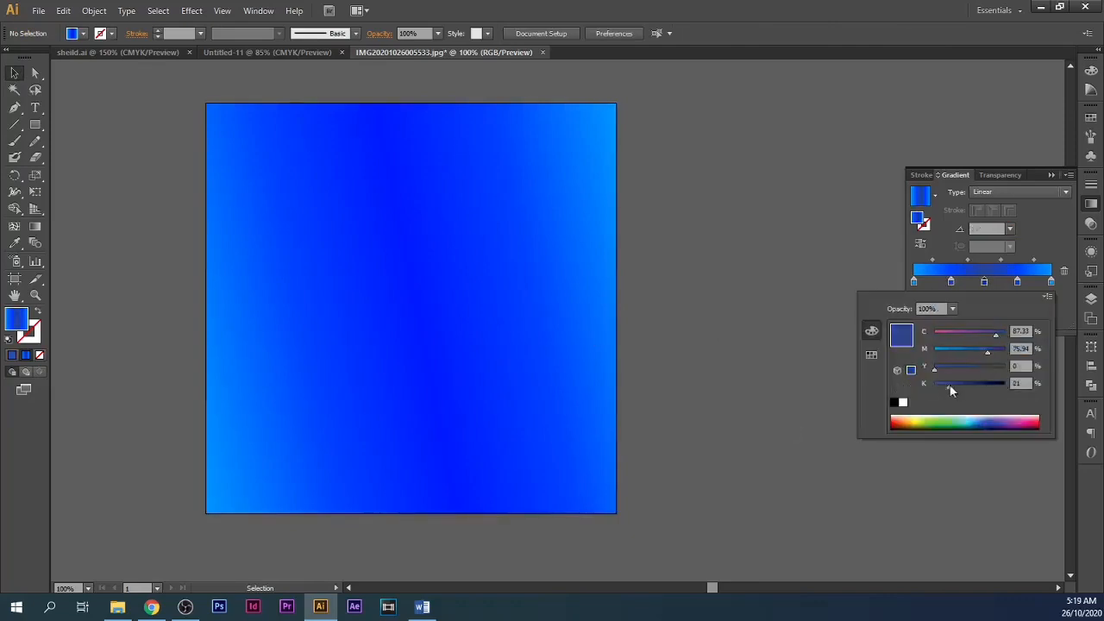
pyautogui.click(755, 372)
pyautogui.hotkey('ctrl', 'z')
pyautogui.hotkey('ctrl', 'z')
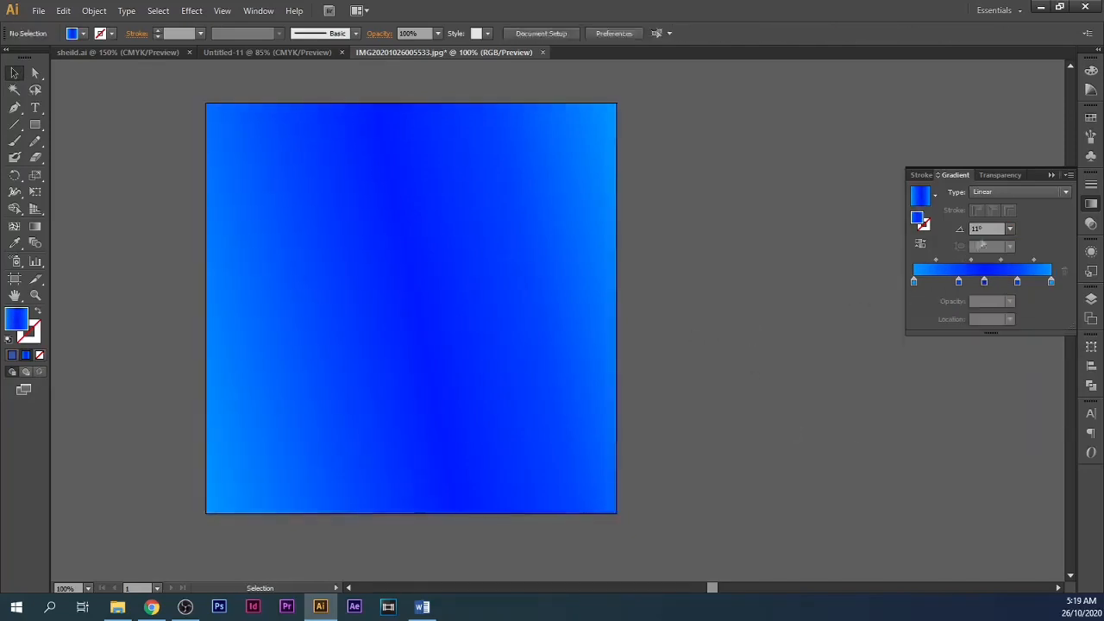
# Step: Send the gradient background, angled at 14°, behind the logo and lock it
pyautogui.hotkey('ctrl', 'shift', '[')
pyautogui.click(763, 307)
pyautogui.moveTo(763, 307); pyautogui.dragTo(727, 301)
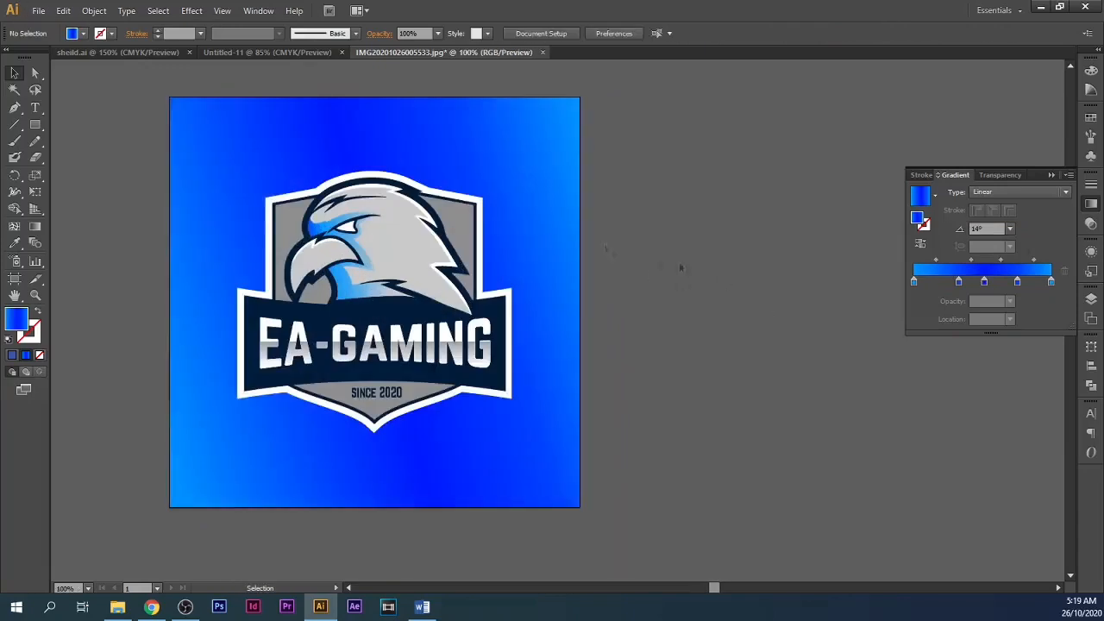
pyautogui.click(545, 210)
pyautogui.hotkey('ctrl', '2')
# Step: Draw a black-filled 210 by 210 mm rectangle covering the artboard and place it behind the logo
pyautogui.click(35, 127)
pyautogui.moveTo(170, 97); pyautogui.dragTo(581, 507)
pyautogui.click(12, 355)
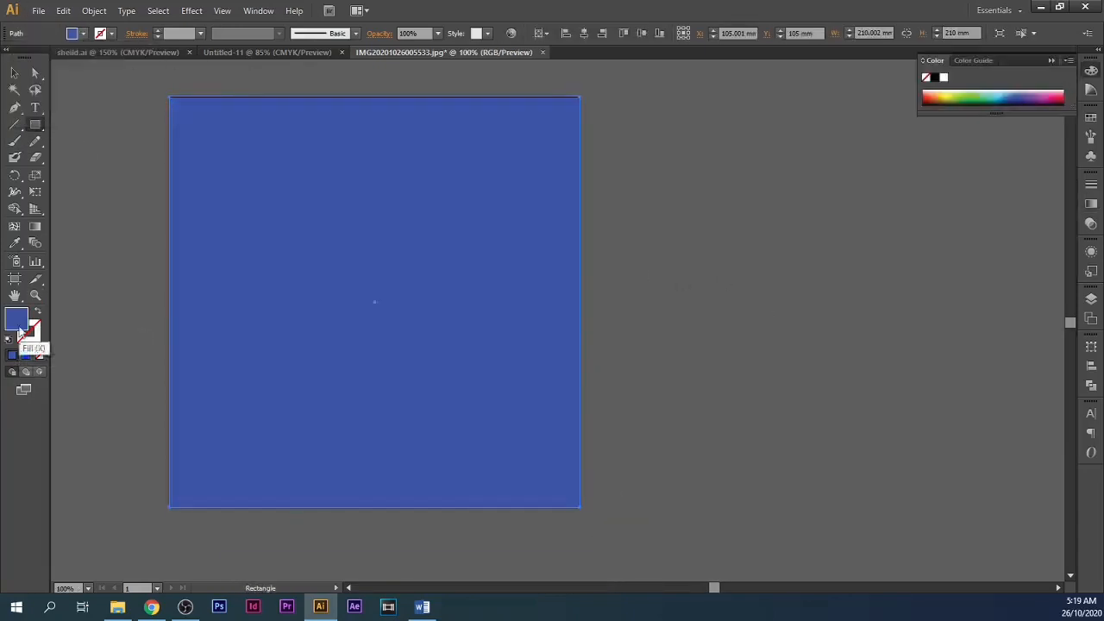
pyautogui.doubleClick(15, 319)
pyautogui.click(643, 206)
pyautogui.click(15, 74)
pyautogui.hotkey('ctrl', '[')
# Step: Darken the blue background by setting the black rectangle's opacity to 60%
pyautogui.click(439, 34)
pyautogui.click(446, 94)
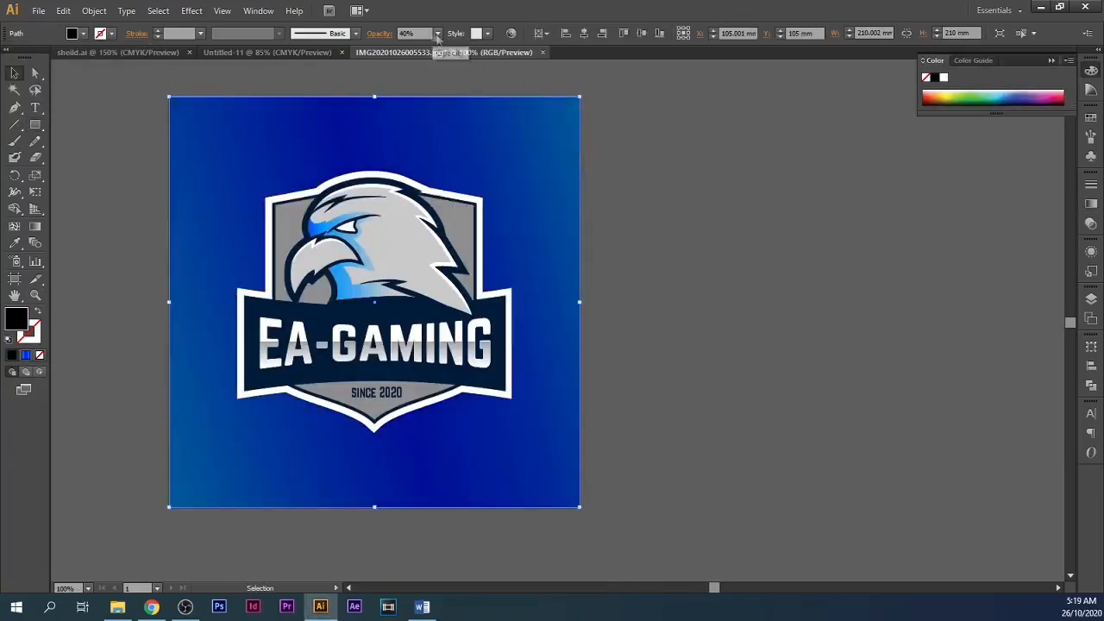
pyautogui.click(438, 34)
pyautogui.click(446, 157)
pyautogui.click(438, 35)
pyautogui.click(459, 142)
pyautogui.click(438, 35)
pyautogui.click(452, 125)
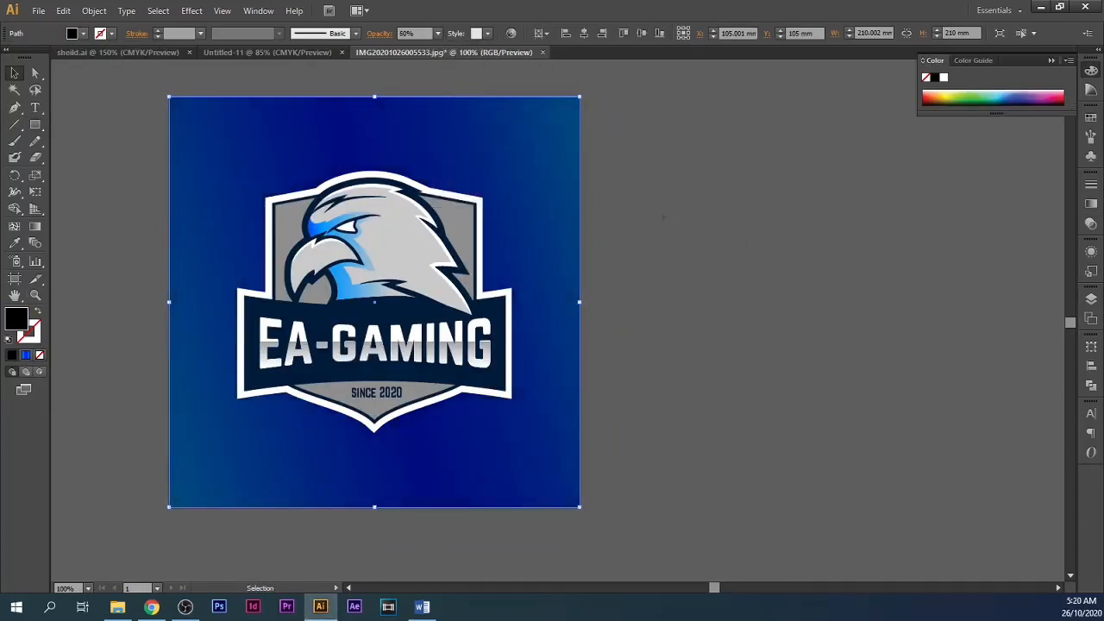
pyautogui.click(658, 219)
# Step: Paste a copy of the logo behind the original and enlarge it to about 333 by 318 mm
pyautogui.click(476, 276)
pyautogui.click(664, 233)
pyautogui.moveTo(511, 171); pyautogui.dragTo(571, 138)
pyautogui.click(435, 297)
pyautogui.hotkey('ctrl', 'c')
pyautogui.hotkey('ctrl', 'b')
pyautogui.scroll(-3, 480, 209)
pyautogui.moveTo(407, 197); pyautogui.dragTo(410, 213)
# Step: Set the enlarged logo copy's blending mode to Multiply and its opacity to 30%
pyautogui.click(1091, 205)
pyautogui.click(948, 191)
pyautogui.click(949, 318)
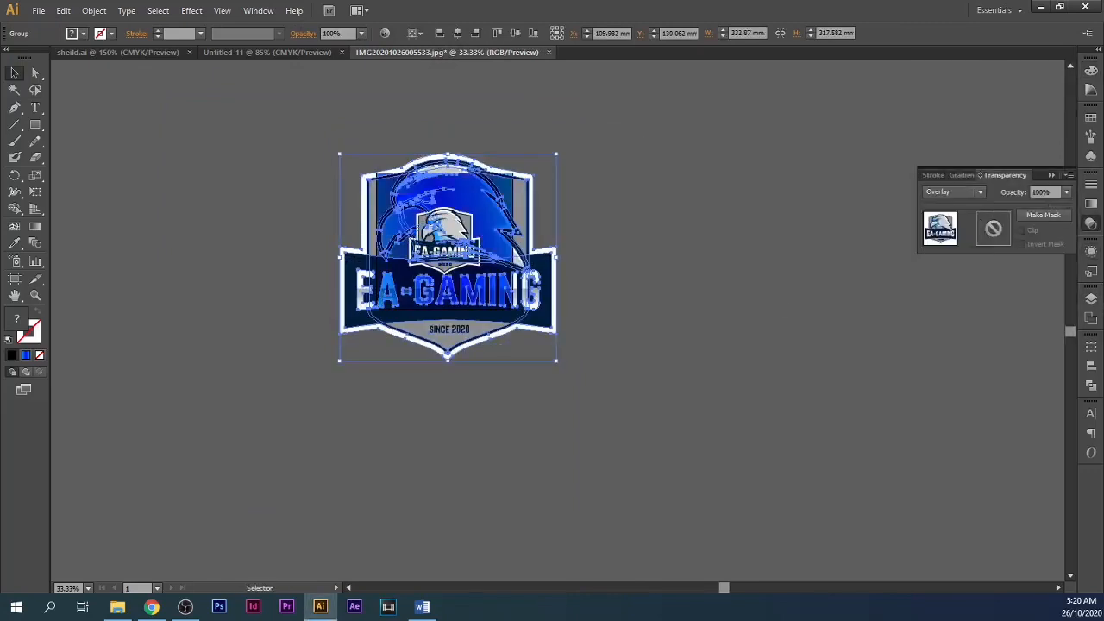
pyautogui.click(965, 192)
pyautogui.click(948, 244)
pyautogui.click(1067, 193)
pyautogui.click(1046, 224)
pyautogui.click(673, 207)
pyautogui.scroll(2, 493, 189)
pyautogui.click(545, 203)
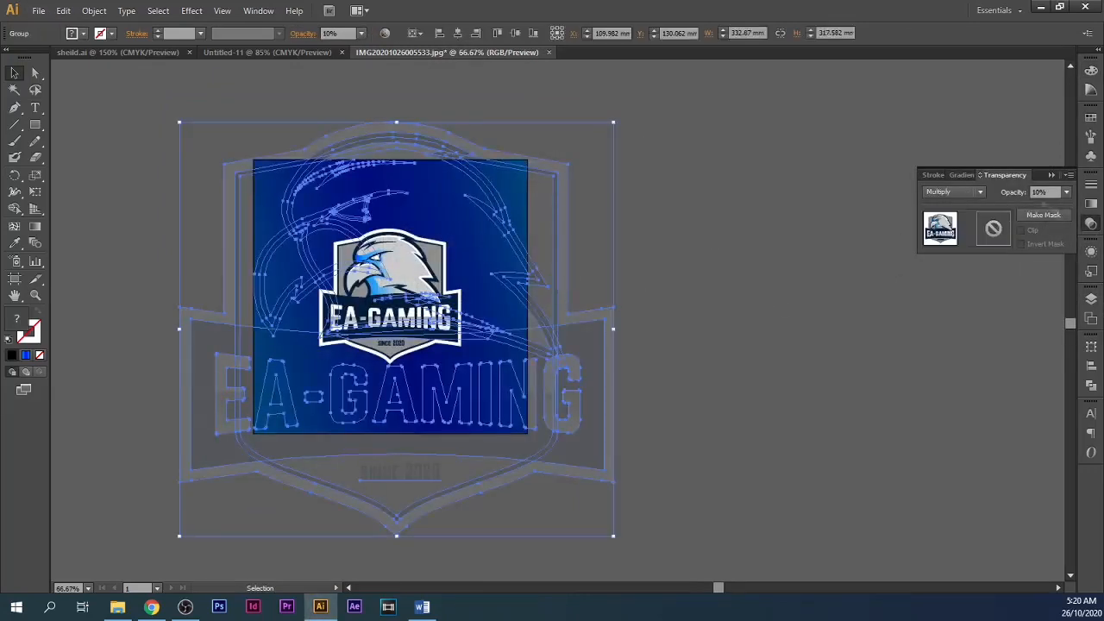
pyautogui.click(1067, 193)
# Step: Move the enlarged faded logo copy slightly down and to the right behind the main logo
pyautogui.hscroll(-2, 718, 263)
pyautogui.scroll(2, 687, 295)
pyautogui.hscroll(-2, 647, 323)
pyautogui.scroll(-2, 569, 384)
pyautogui.moveTo(560, 371); pyautogui.dragTo(570, 395)
pyautogui.click(720, 328)
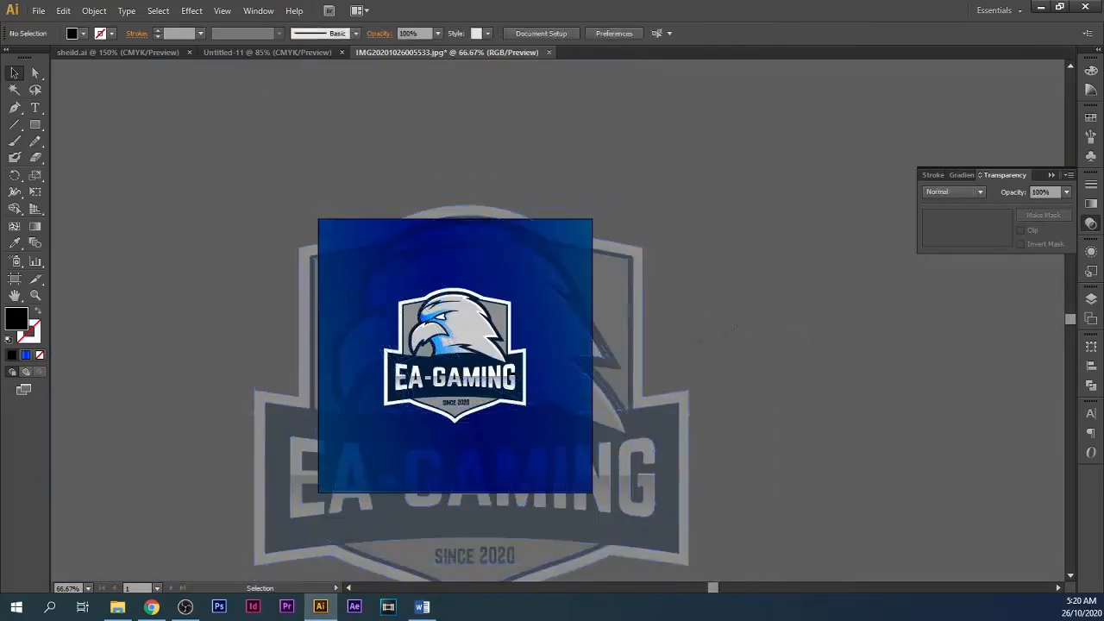
# Step: Apply a Multiply drop shadow to the main logo with 75% opacity, 2.47 mm X and Y offsets and 1.76 mm blur
pyautogui.hscroll(-1, 690, 345)
pyautogui.hotkey('ctrl', '0')
pyautogui.hscroll(1, 579, 336)
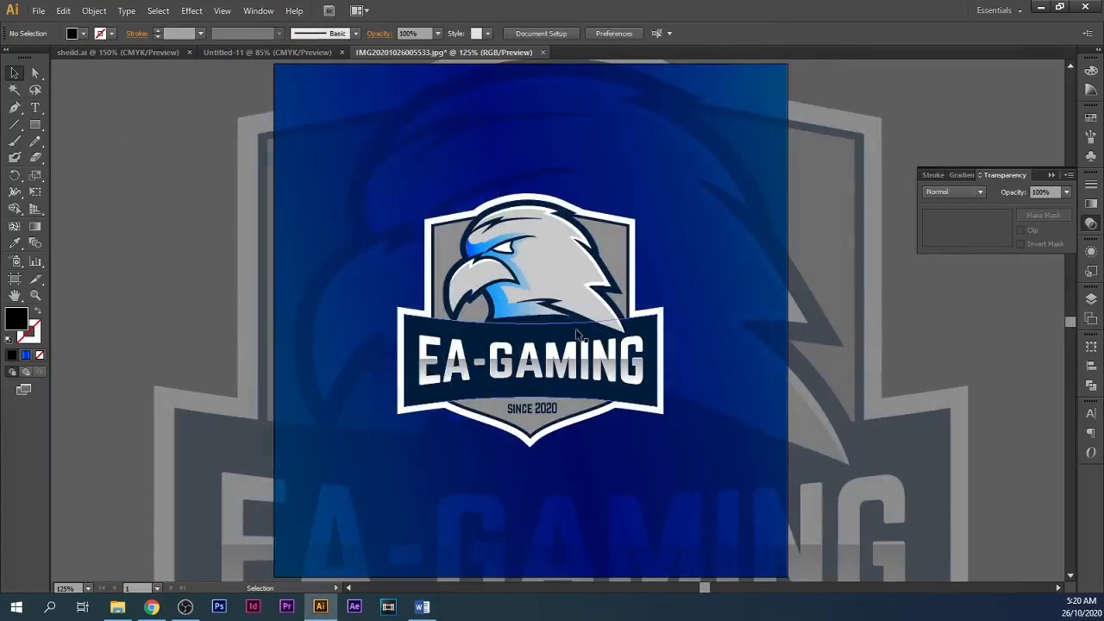
pyautogui.click(579, 338)
pyautogui.click(191, 12)
pyautogui.moveTo(209, 167)
pyautogui.click(367, 178)
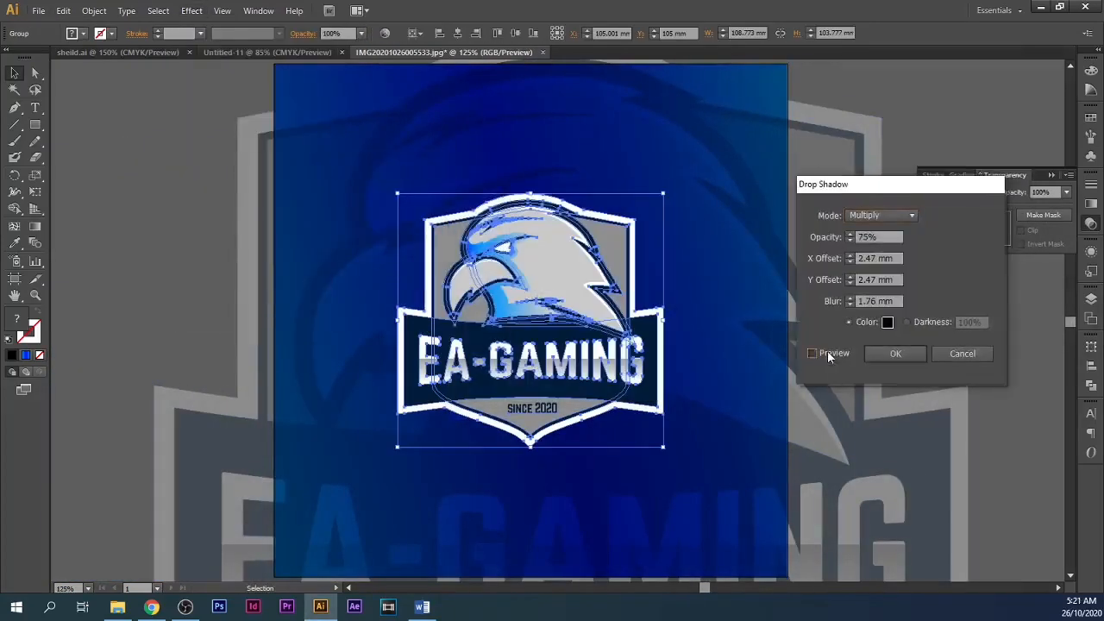
pyautogui.click(885, 359)
pyautogui.click(884, 374)
# Step: Draw a 210 by 210 mm rectangle exactly over the artboard as the clipping shape
pyautogui.hscroll(1, 863, 379)
pyautogui.click(815, 395)
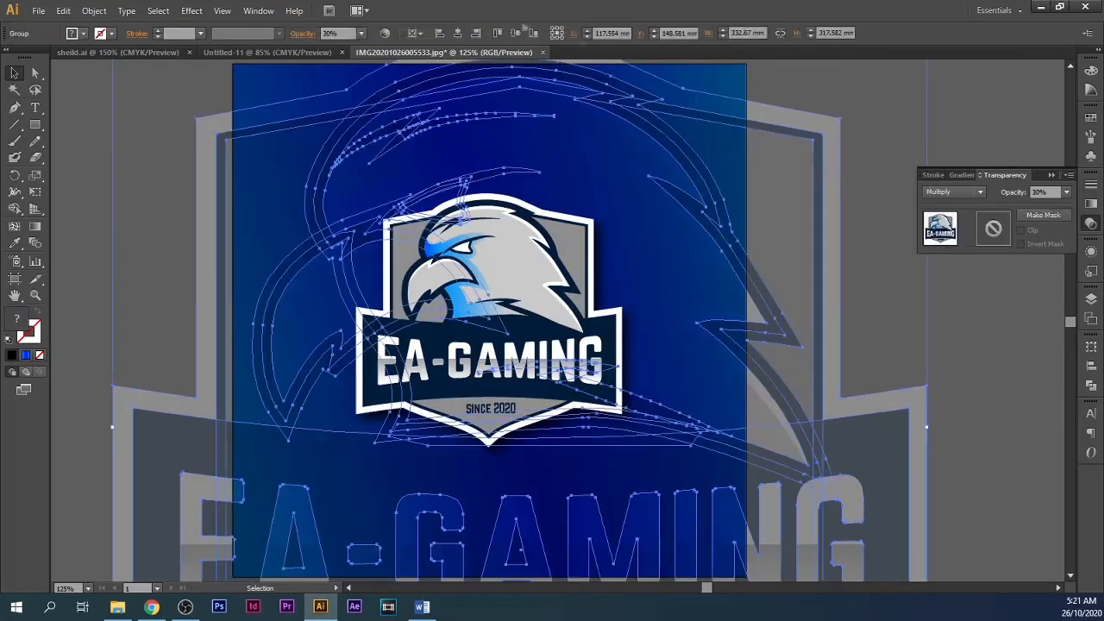
pyautogui.click(958, 343)
pyautogui.hotkey('ctrl', '1')
pyautogui.press('m')
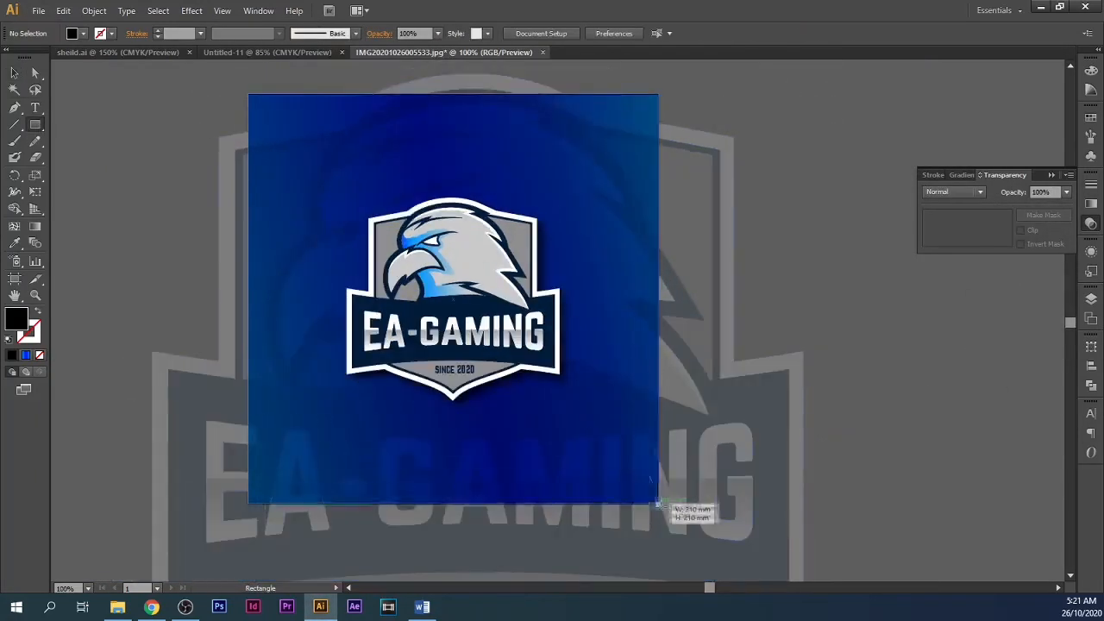
pyautogui.moveTo(658, 504); pyautogui.dragTo(659, 505)
# Step: Clip the enlarged faded logo copy to the artboard-sized rectangle with a clipping mask and send it behind the main logo
pyautogui.press('v')
pyautogui.keyDown('shift'); pyautogui.click(686, 162); pyautogui.keyUp('shift')
pyautogui.rightClick(686, 162)
pyautogui.click(749, 232)
pyautogui.click(767, 231)
pyautogui.click(624, 233)
pyautogui.hotkey('ctrl', '[')
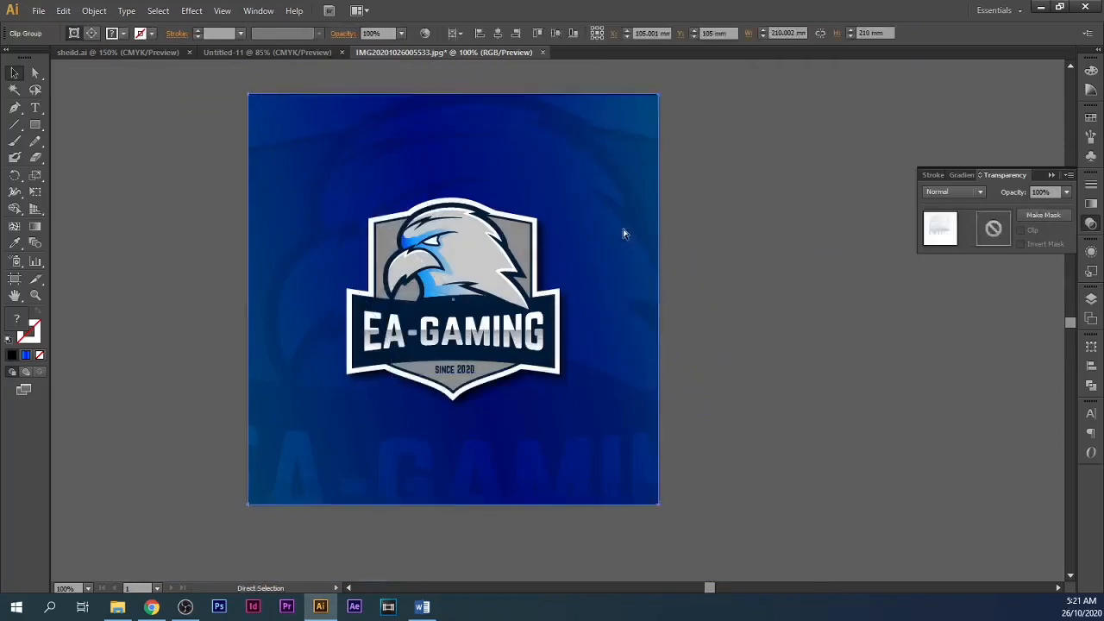
# Step: Review the finished logo and its background with the interface panels hidden and shown
pyautogui.click(776, 365)
pyautogui.scroll(1, 733, 371)
pyautogui.hscroll(-2, 733, 371)
pyautogui.press('Tab')
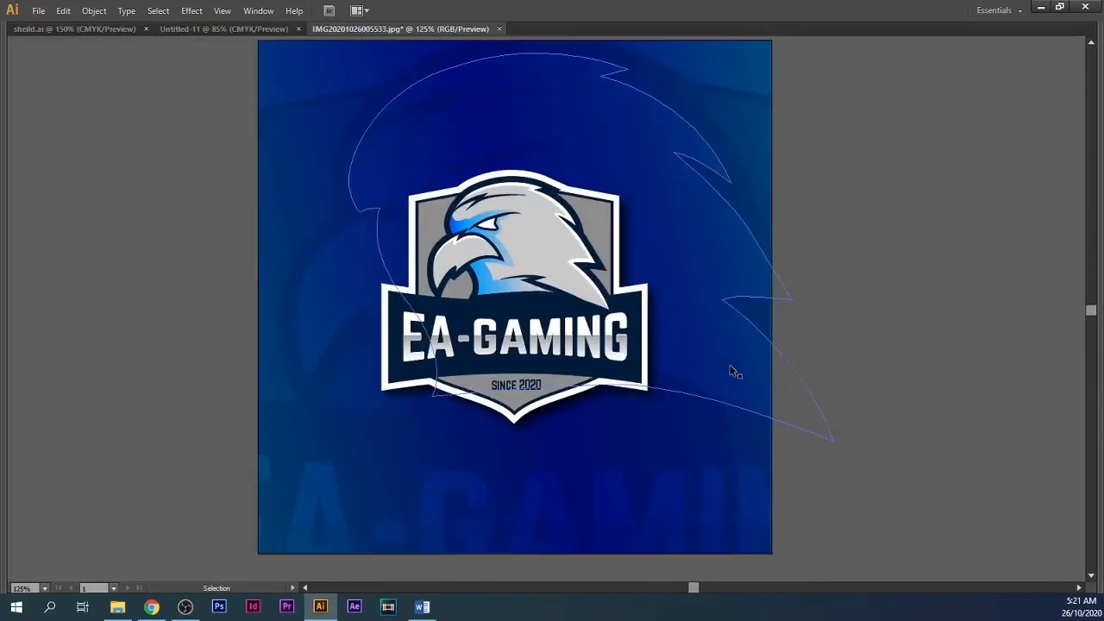
pyautogui.hotkey('ctrl', '1')
pyautogui.press('Tab')
pyautogui.hotkey('alt', 'Tab')
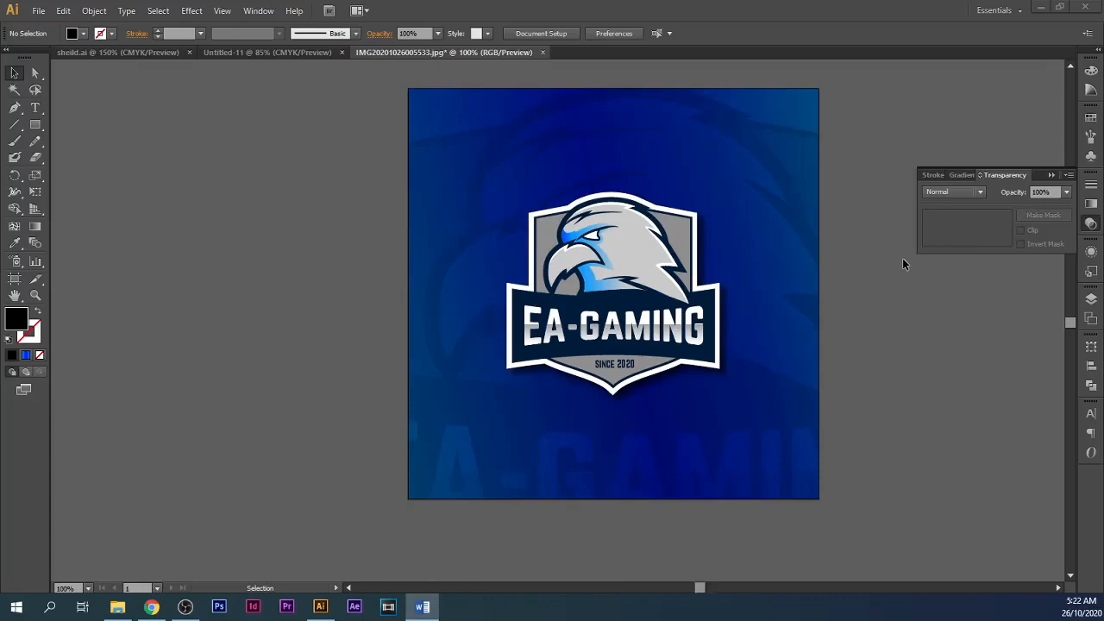
pyautogui.scroll(1, 902, 263)
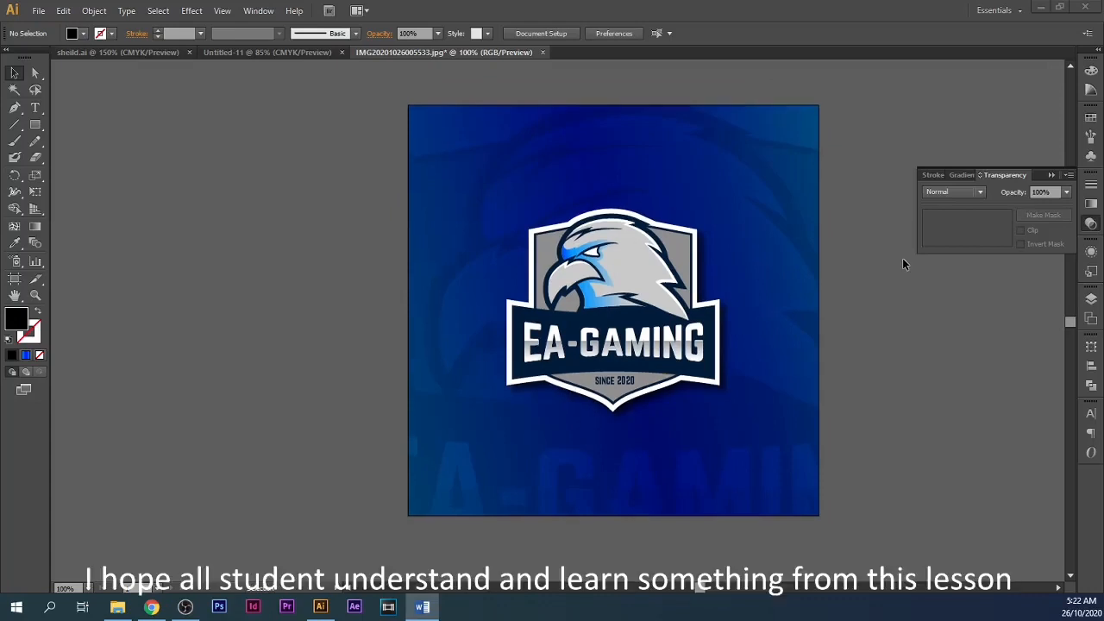